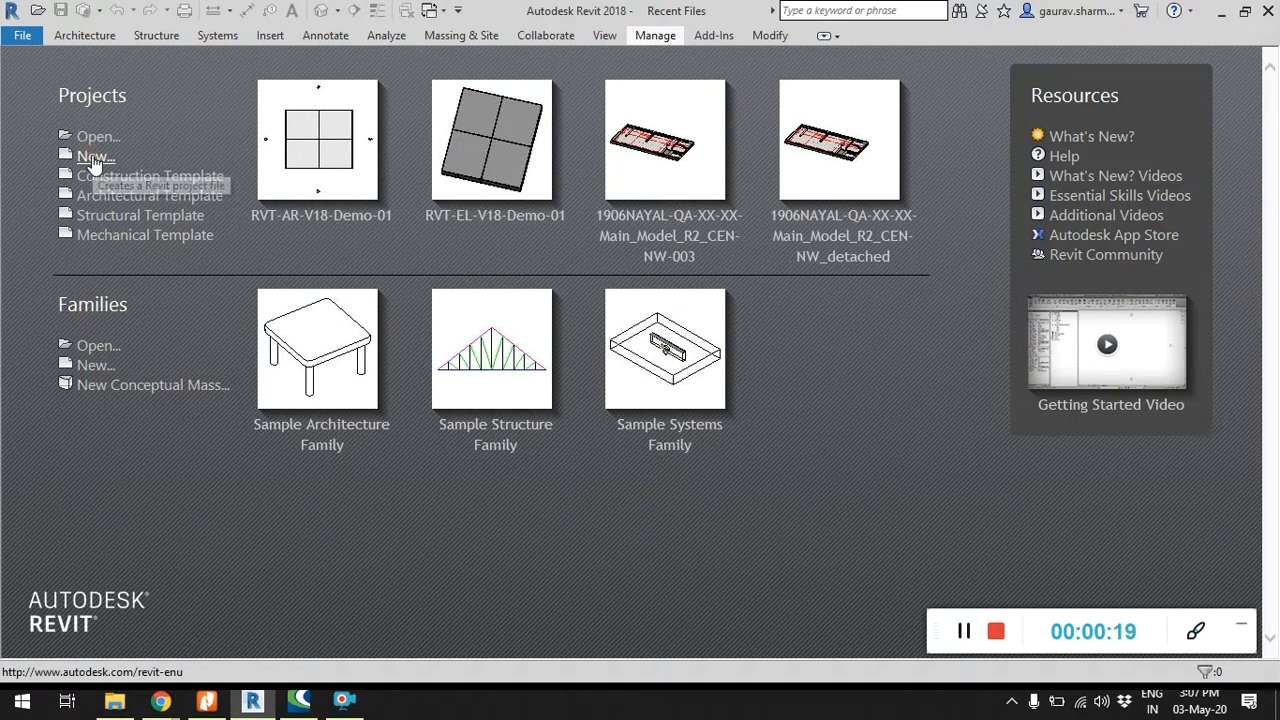
Step: Create a new project from the Electrical-Default_Metric template
click(92, 158)
click(760, 310)
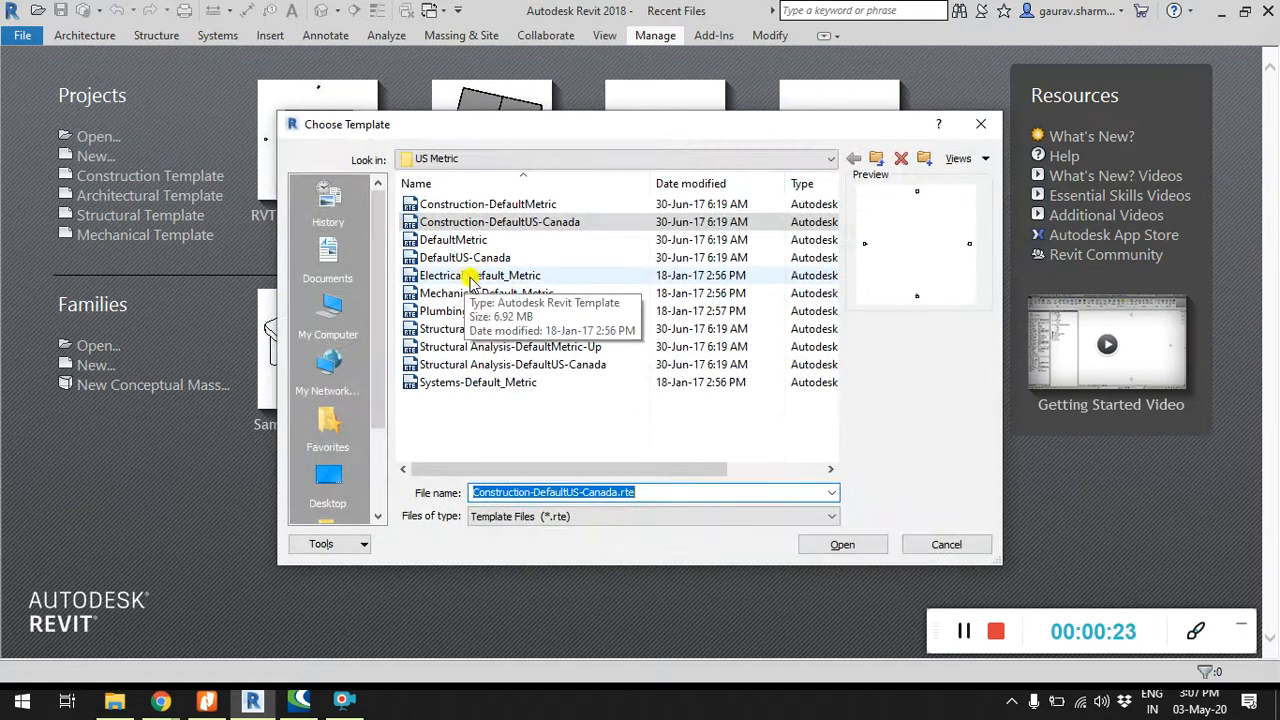
click(472, 281)
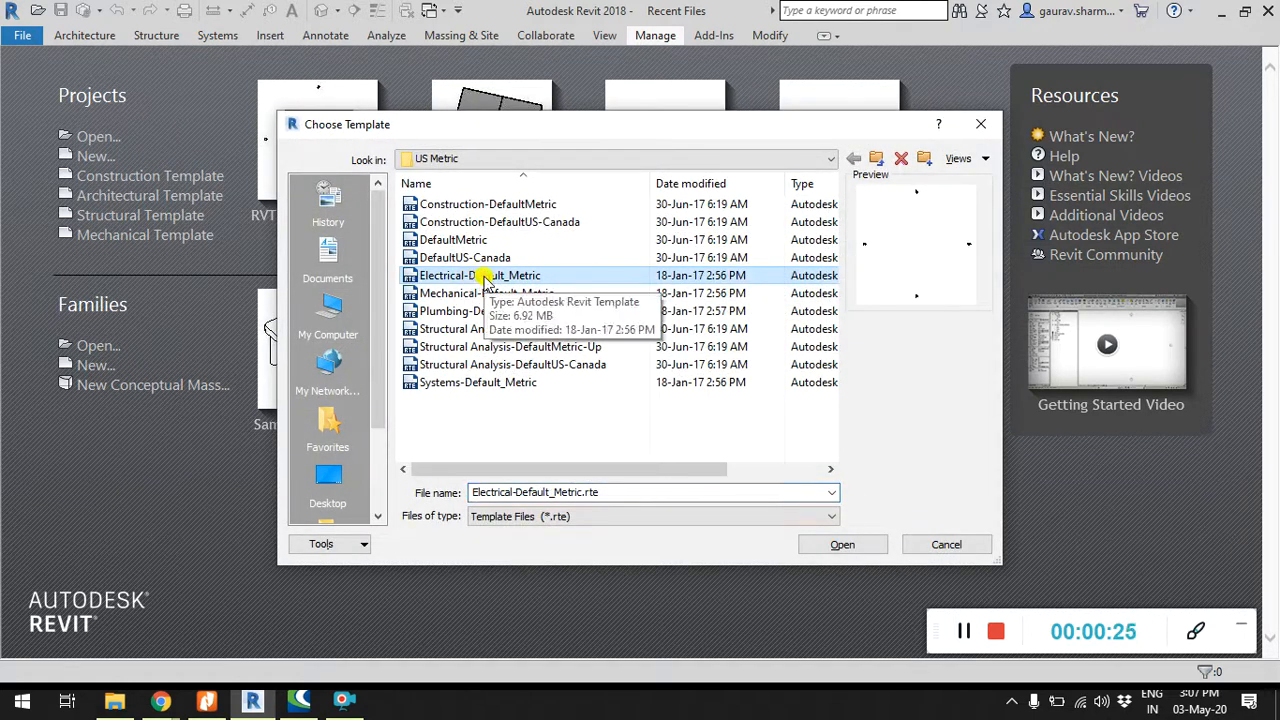
click(842, 544)
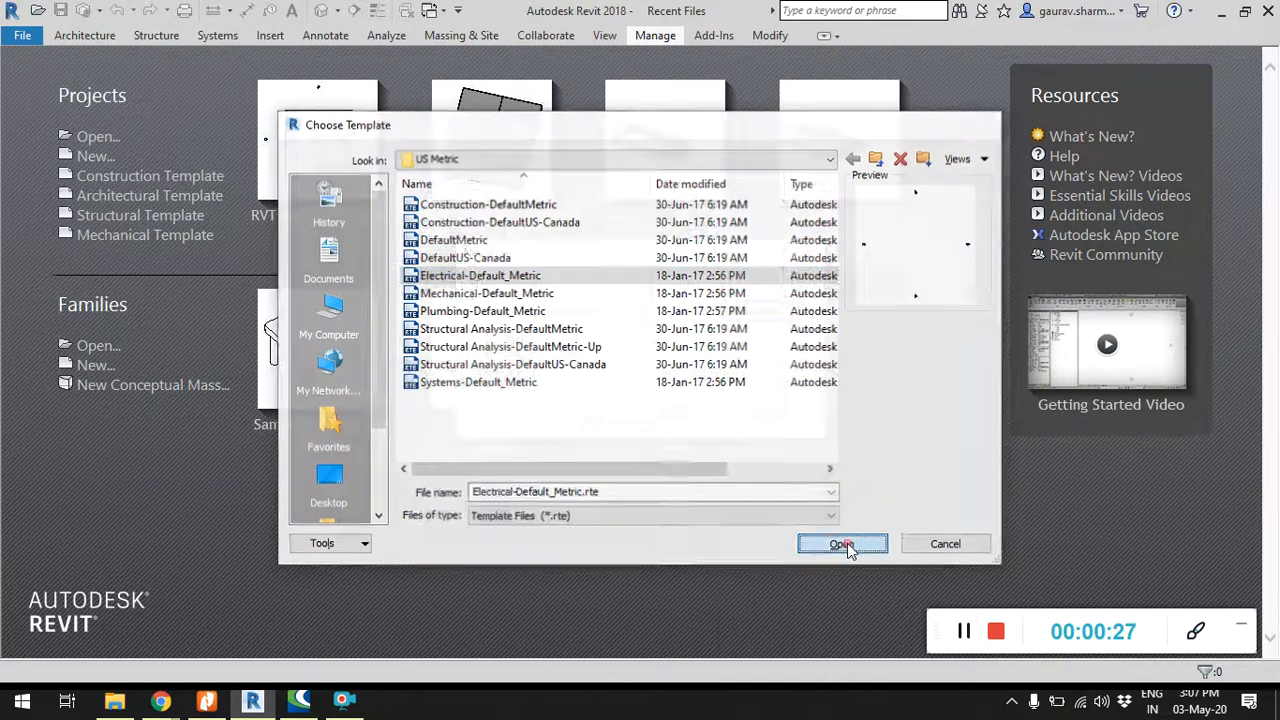
click(603, 416)
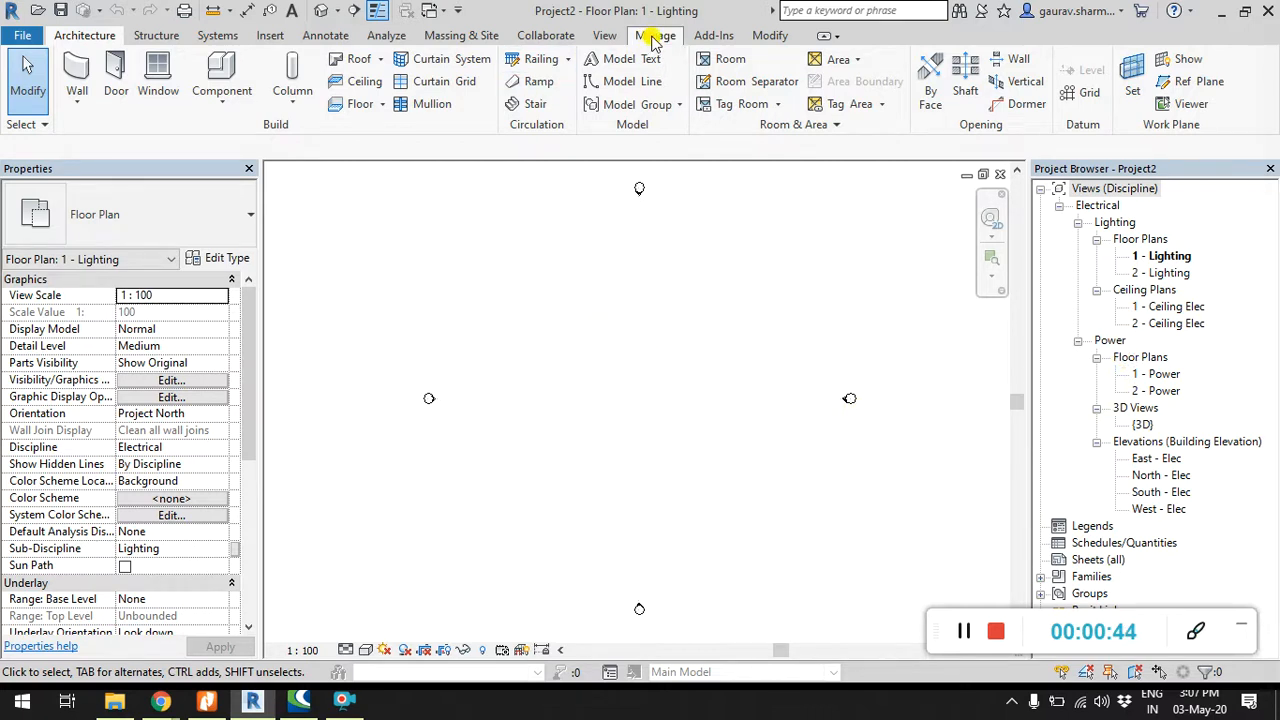
Step: Link the Revit model RVT-AR-V18-Demo-01 from the Revit Electrical folder on drive D, positioned Auto - Origin to Origin
click(270, 38)
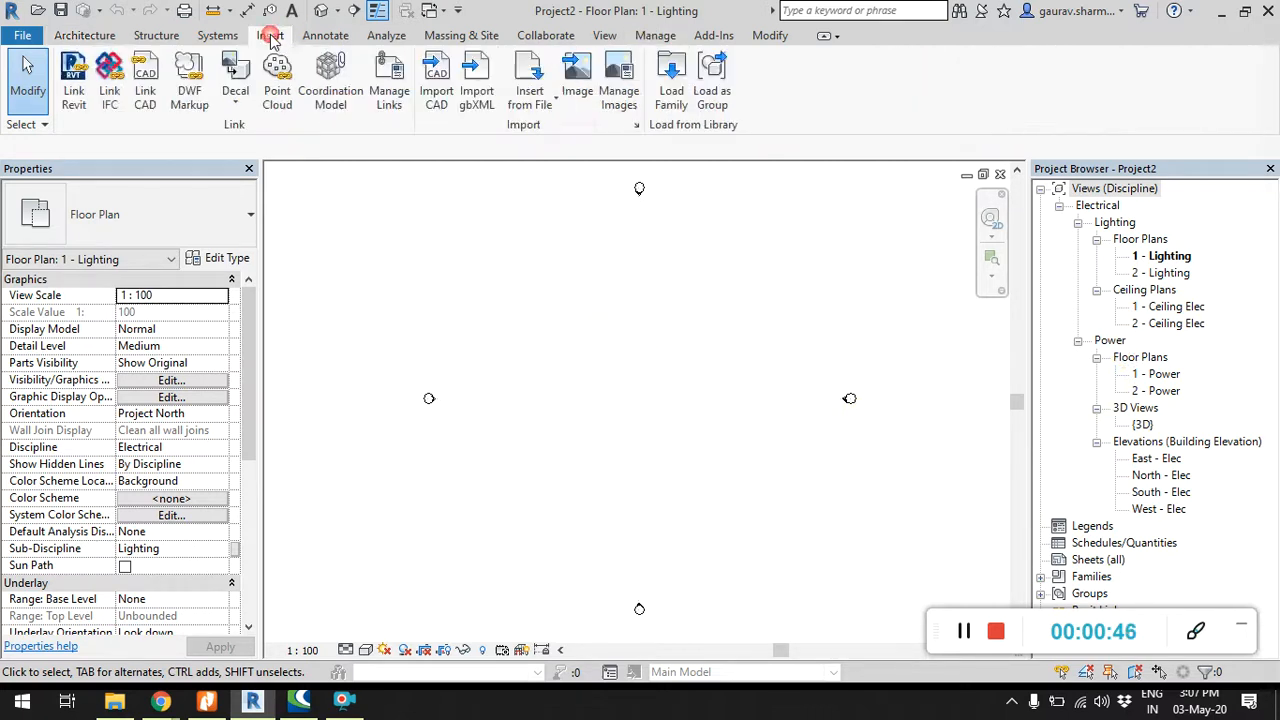
click(75, 88)
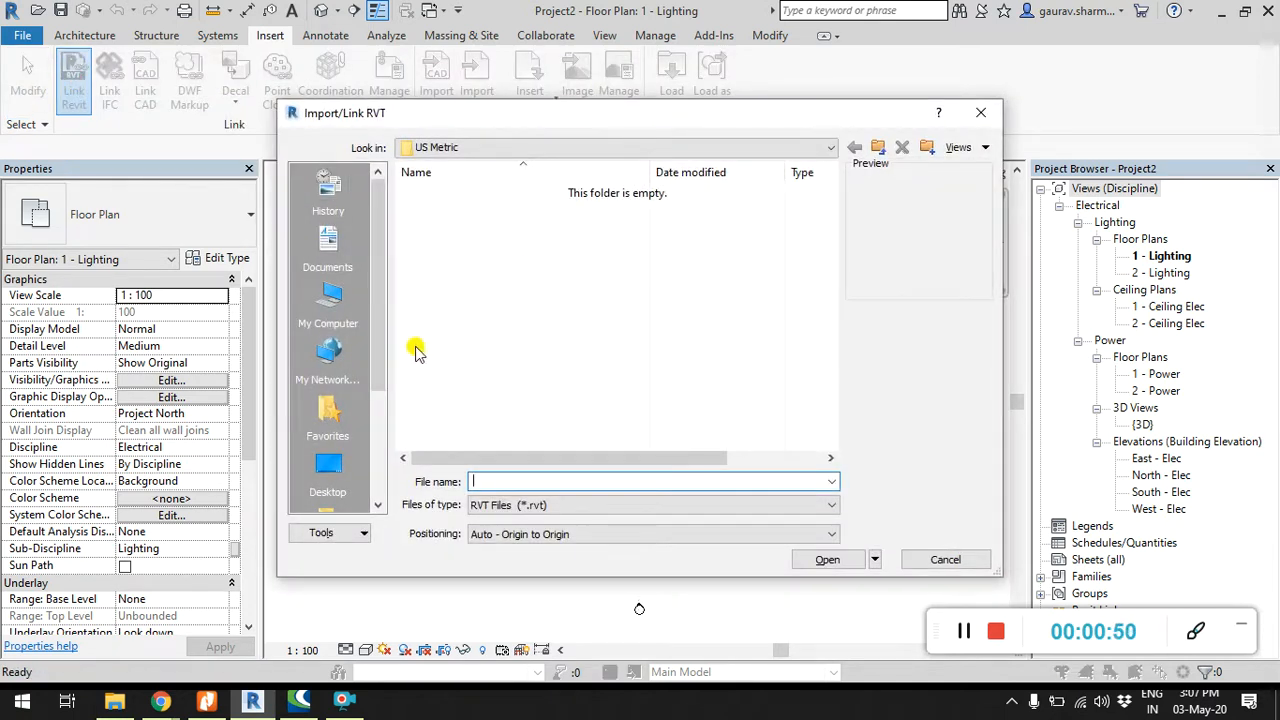
click(328, 300)
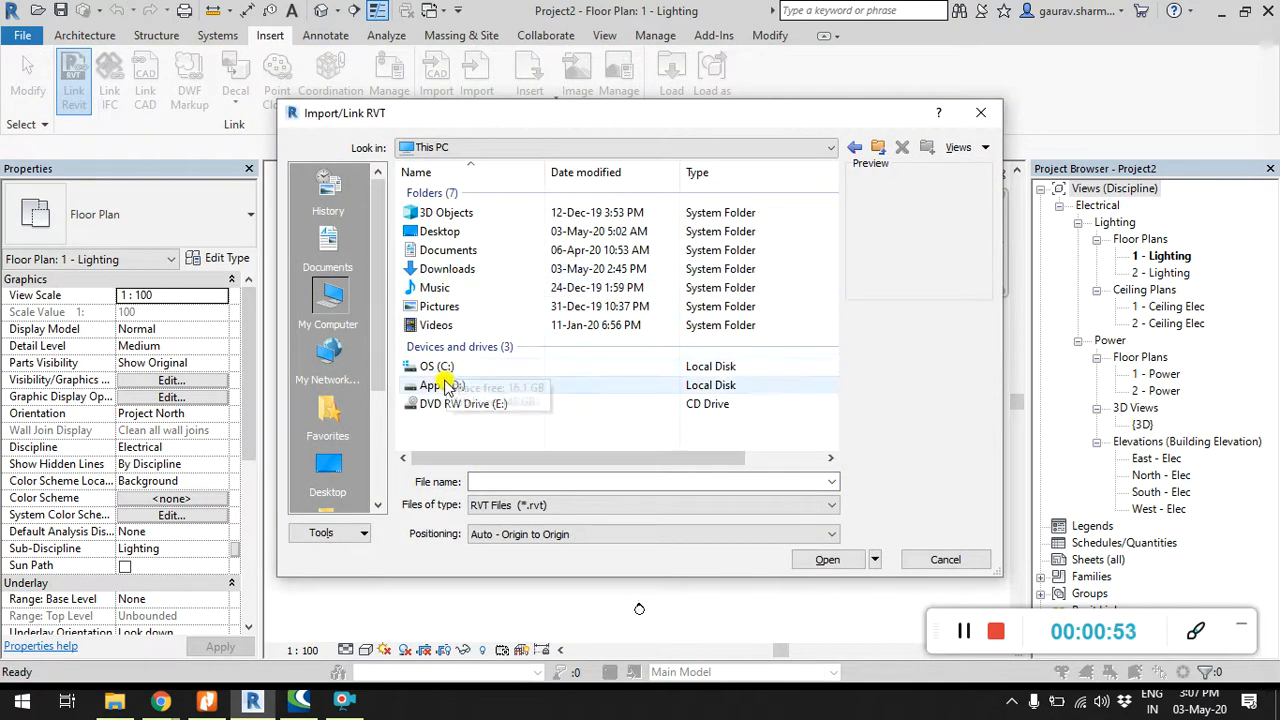
double_click(447, 385)
double_click(440, 282)
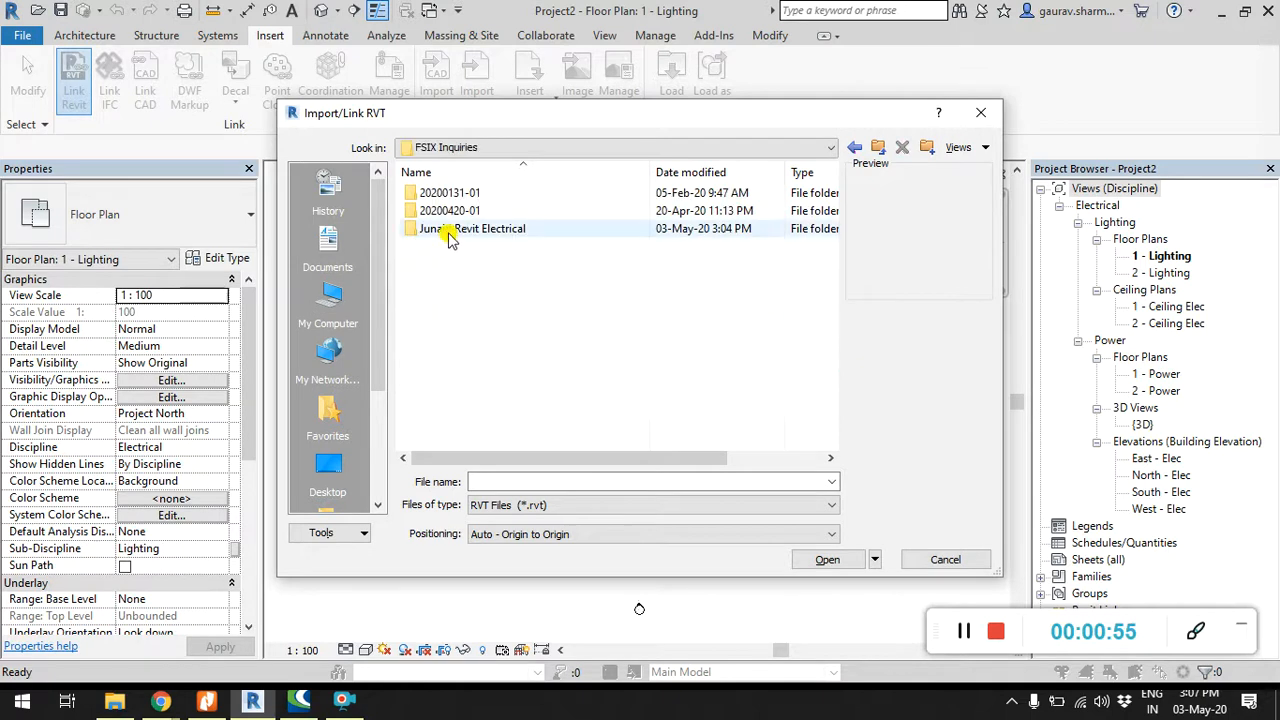
double_click(447, 234)
click(455, 195)
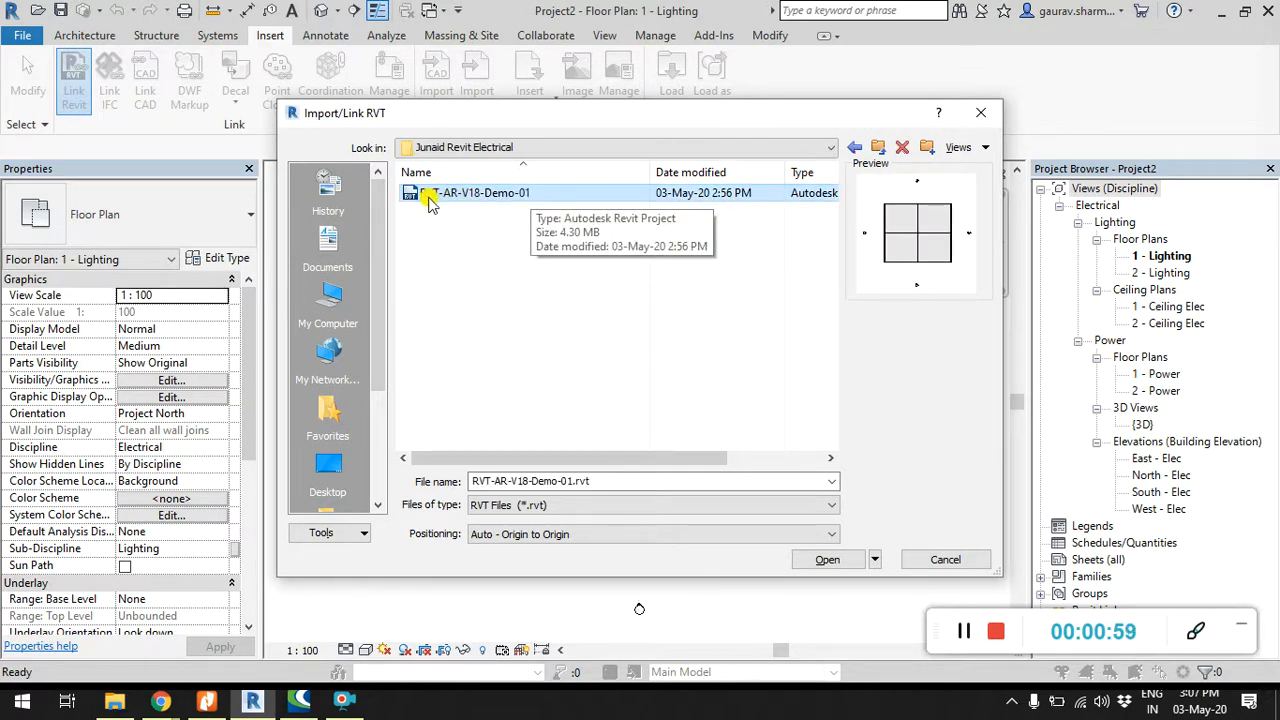
click(645, 534)
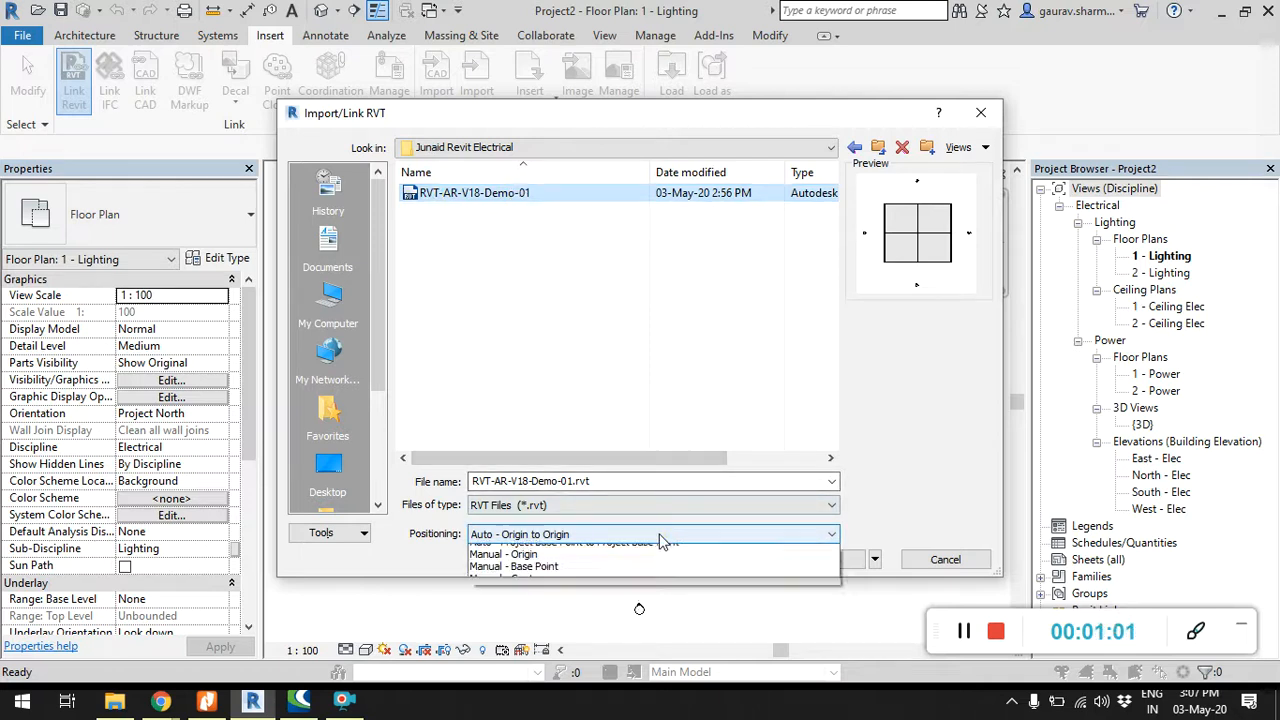
click(632, 534)
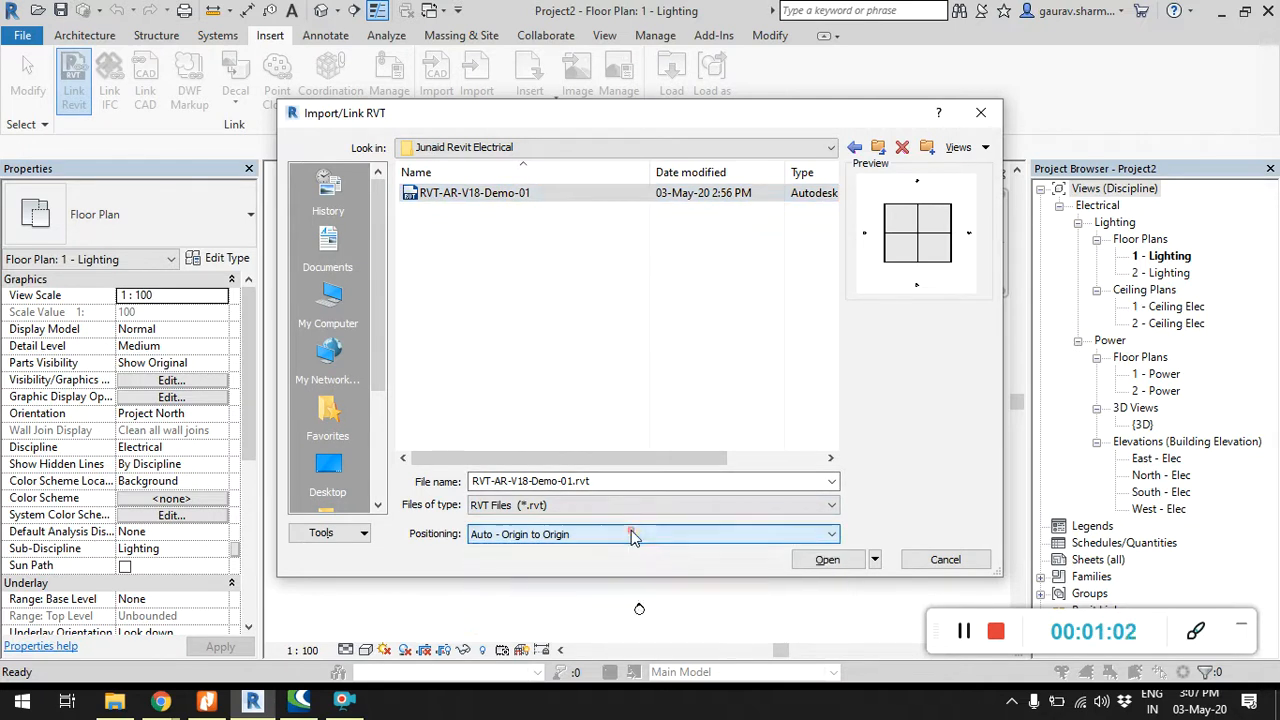
click(827, 560)
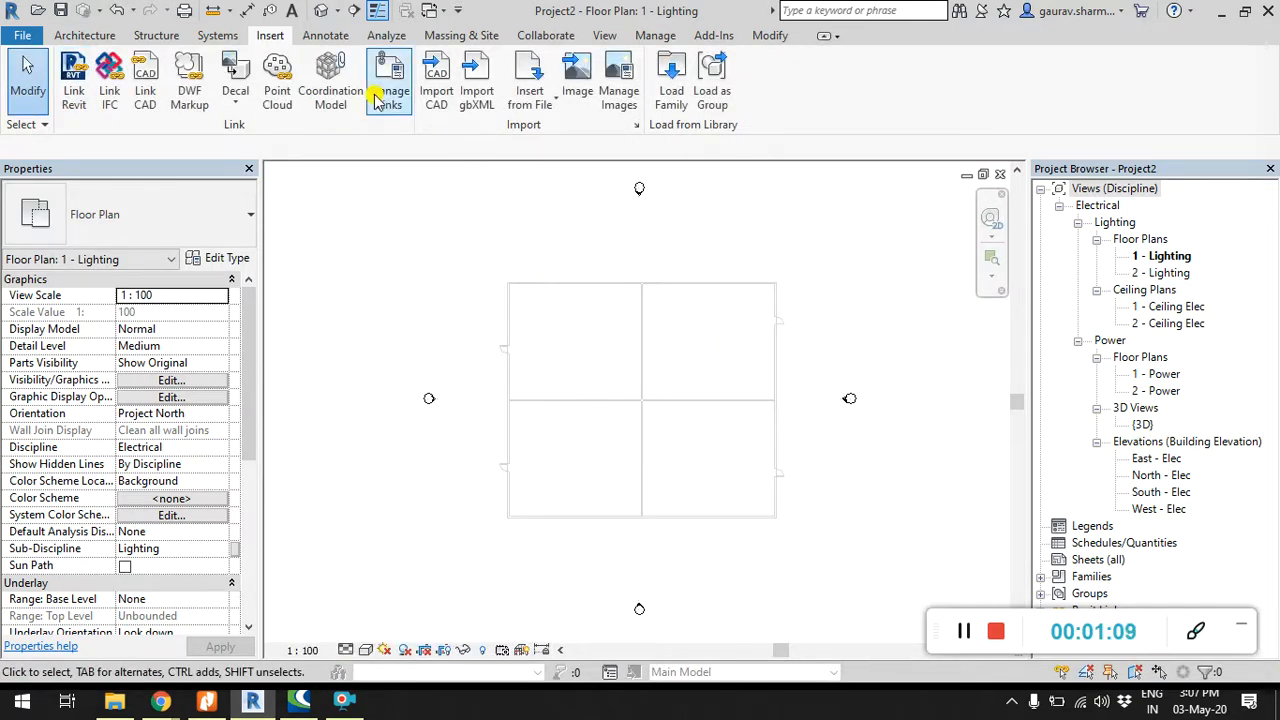
Step: Examine the linked building in the 3D view, the 1 - Lighting floor plan and the 1 - Ceiling Elec ceiling plan
click(321, 10)
scroll(687, 403, down, 1)
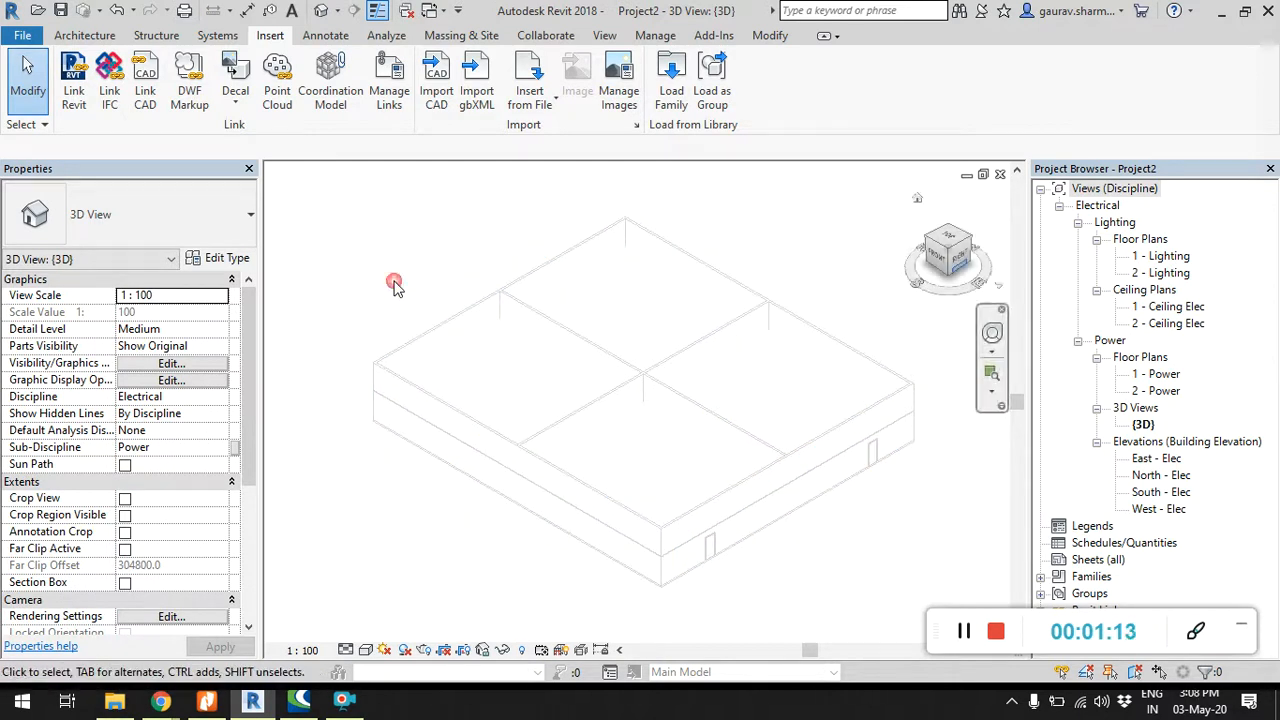
double_click(1165, 257)
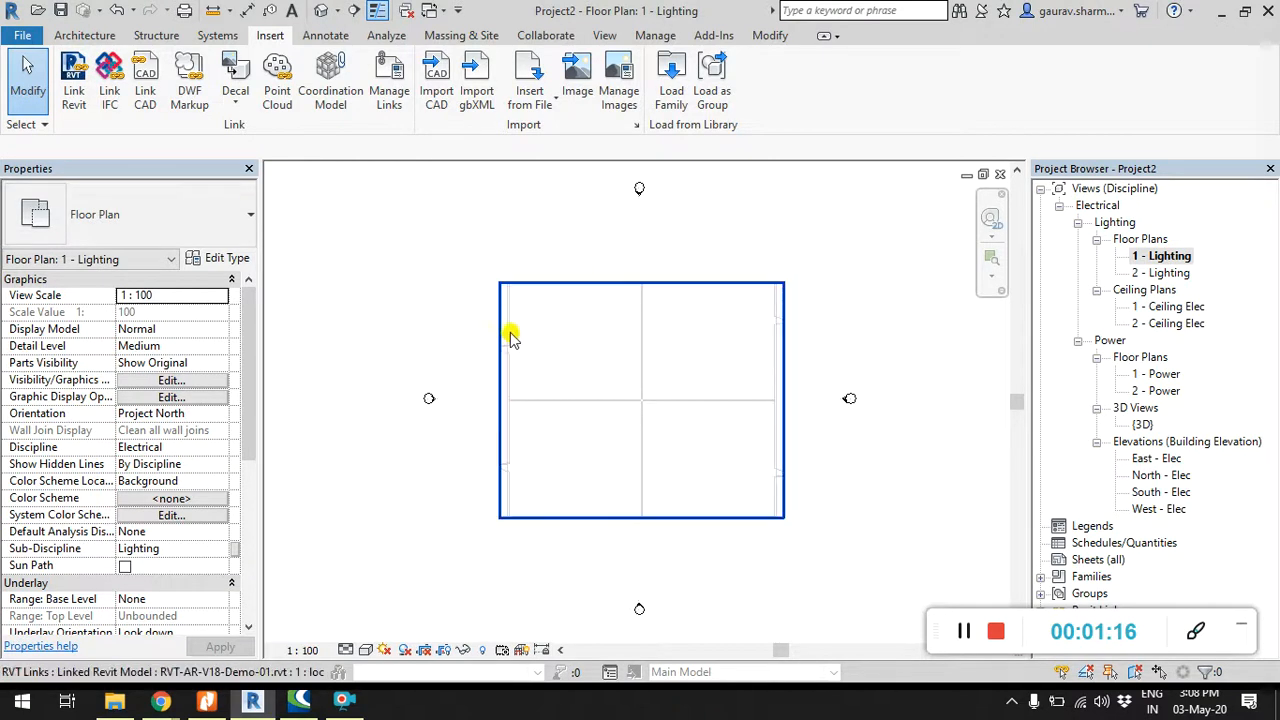
double_click(1166, 308)
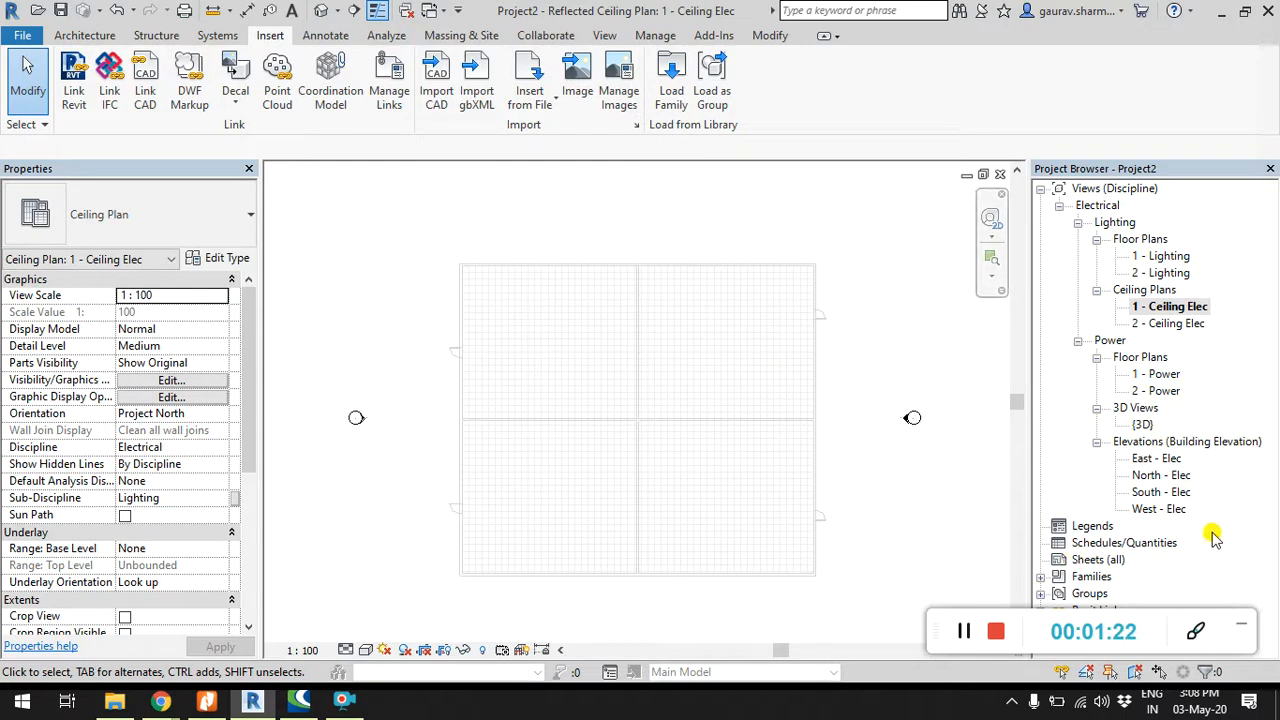
Step: In the North - Elec elevation, align the project's Level 2 with the linked model's Level 2
double_click(1162, 475)
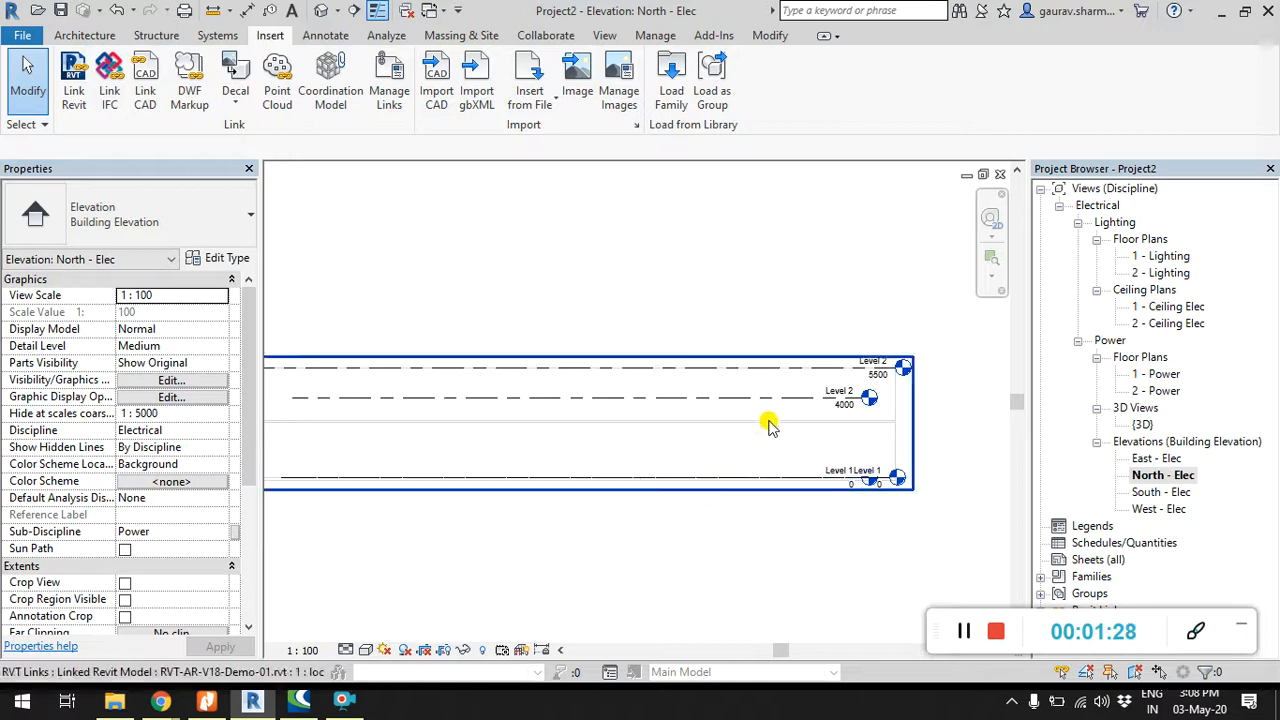
middle_drag(756, 497, 776, 497)
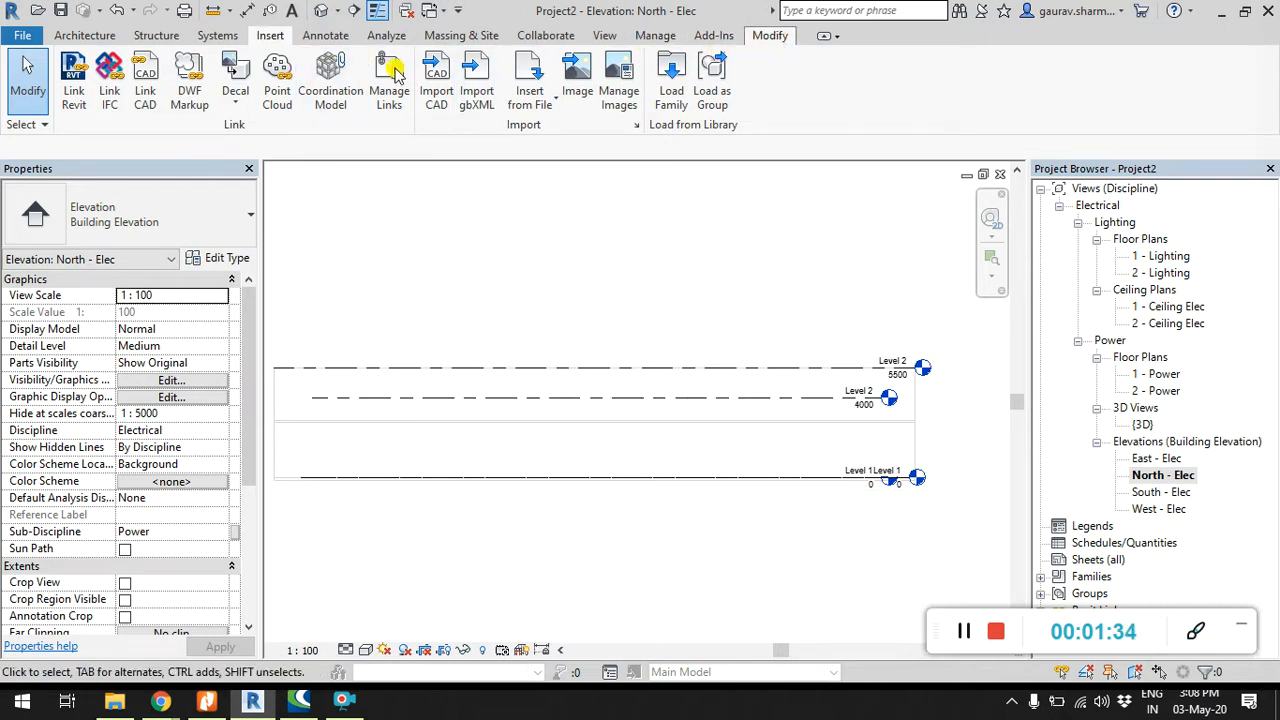
click(343, 64)
click(452, 369)
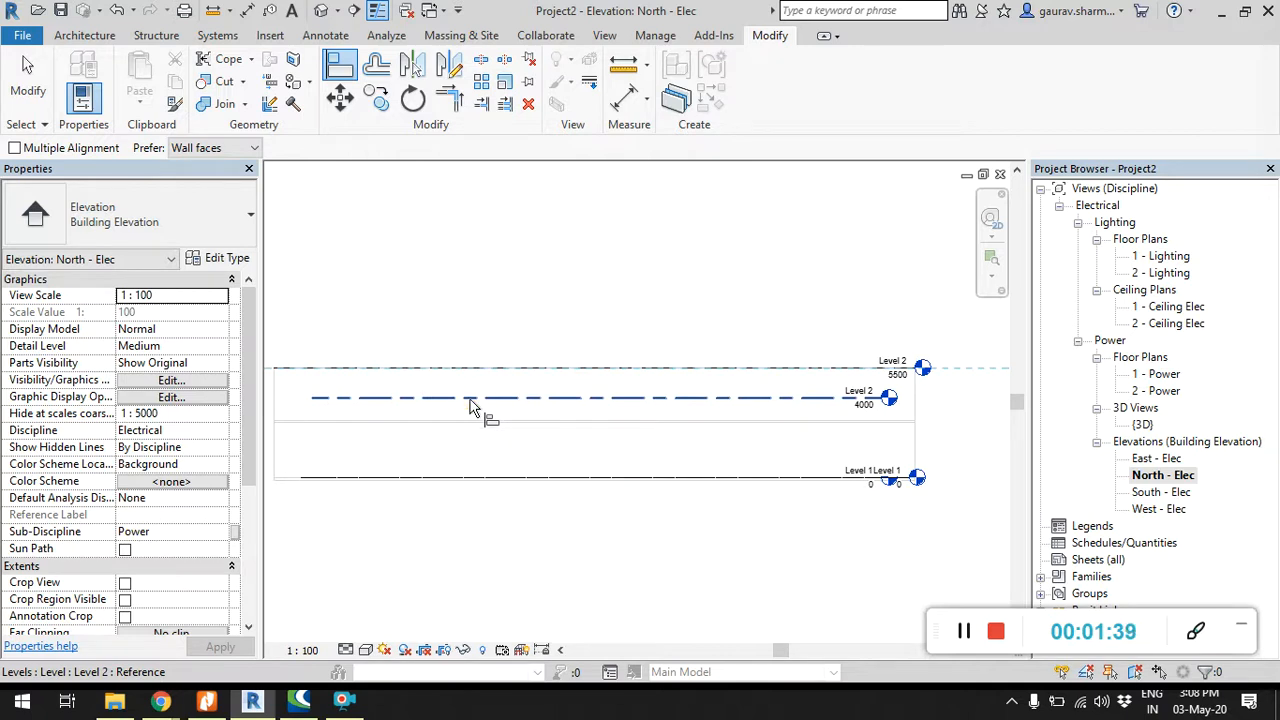
click(470, 399)
click(27, 66)
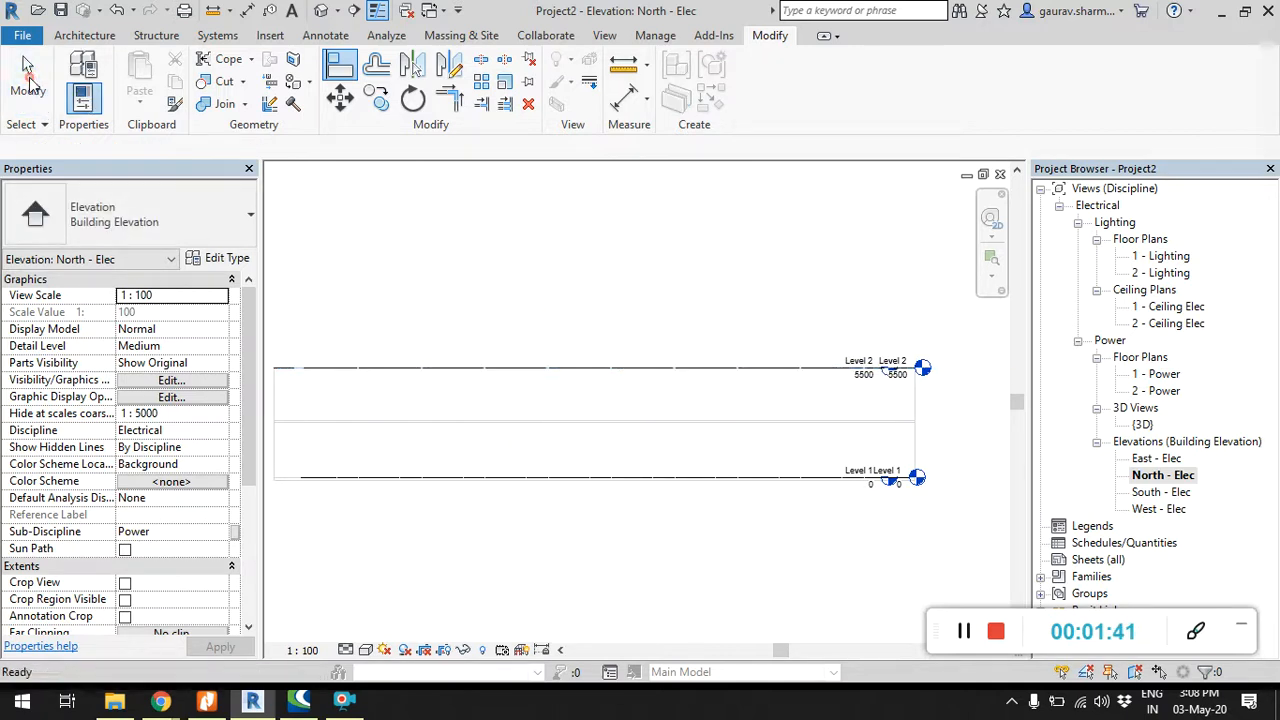
Step: Extend the head ends of the project's Level 1 and Level 2 lines outward, clear of the linked model's level heads
click(536, 371)
middle_drag(673, 313, 534, 320)
drag(745, 383, 850, 372)
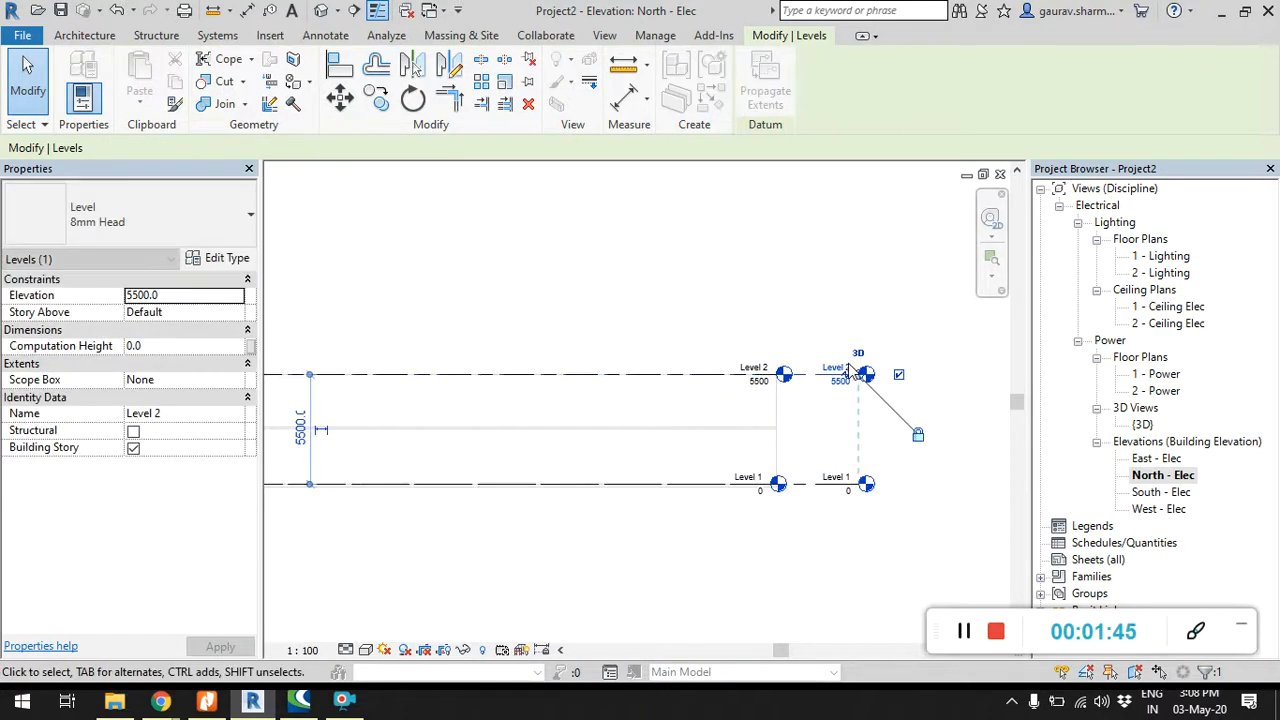
click(749, 288)
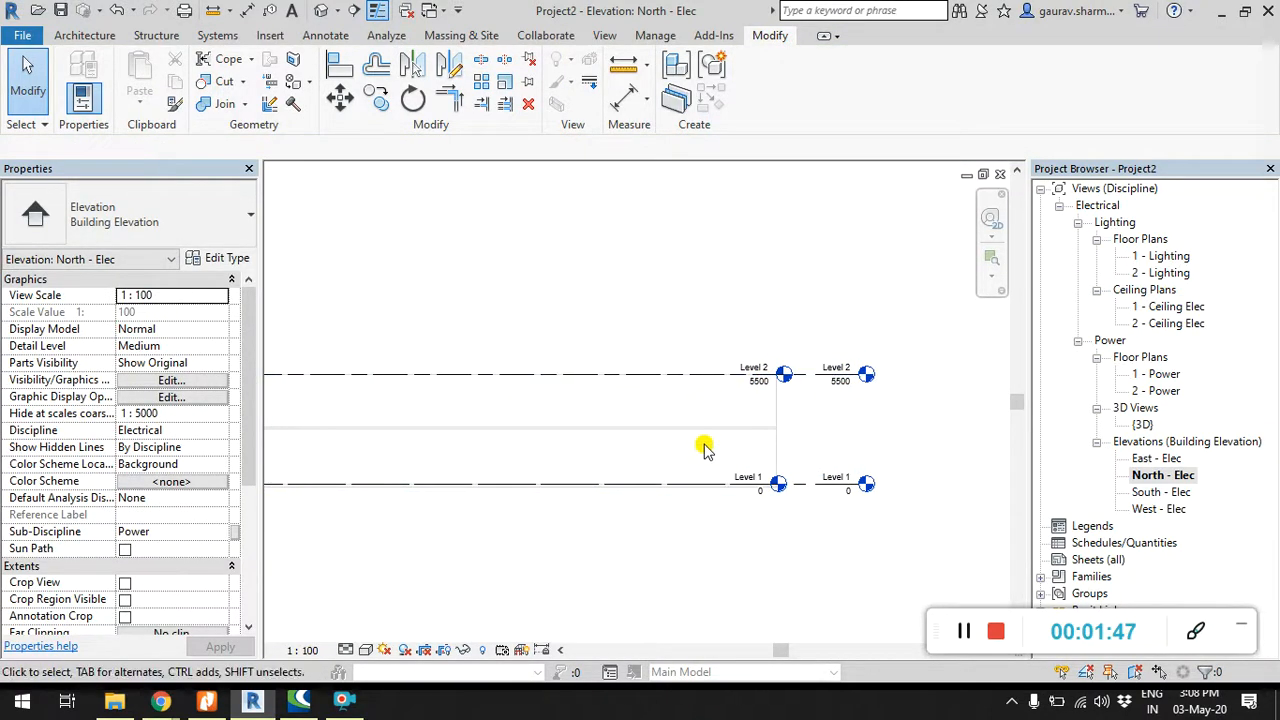
scroll(626, 433, down, 2)
middle_drag(627, 433, 719, 430)
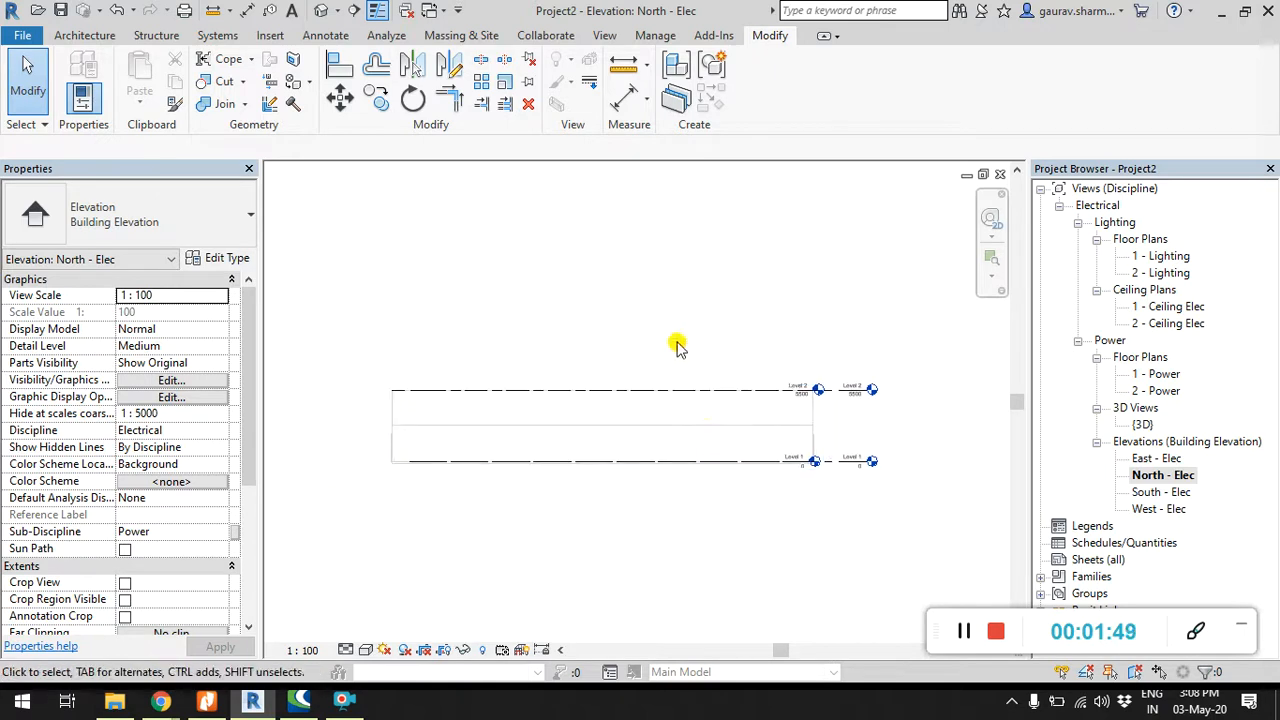
Step: In the 1 - Lighting floor plan, enable Room Bounding in the linked architectural model's type properties
double_click(1160, 256)
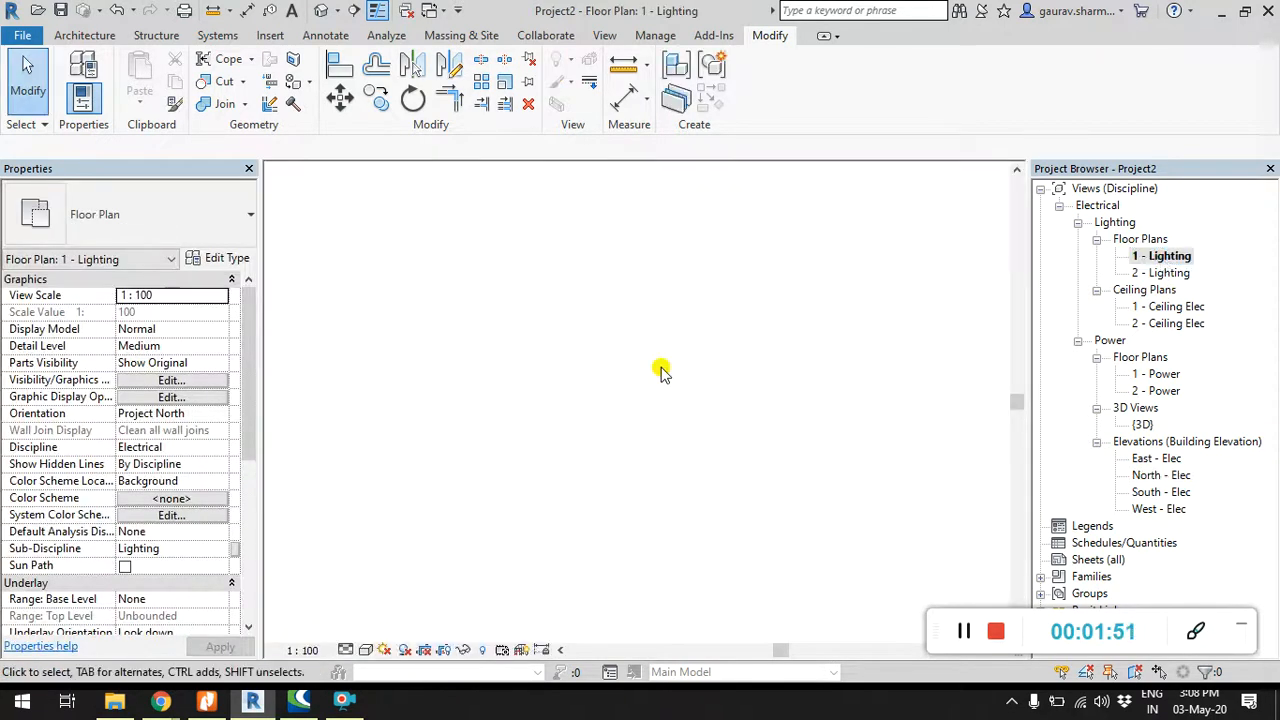
scroll(630, 378, up, 2)
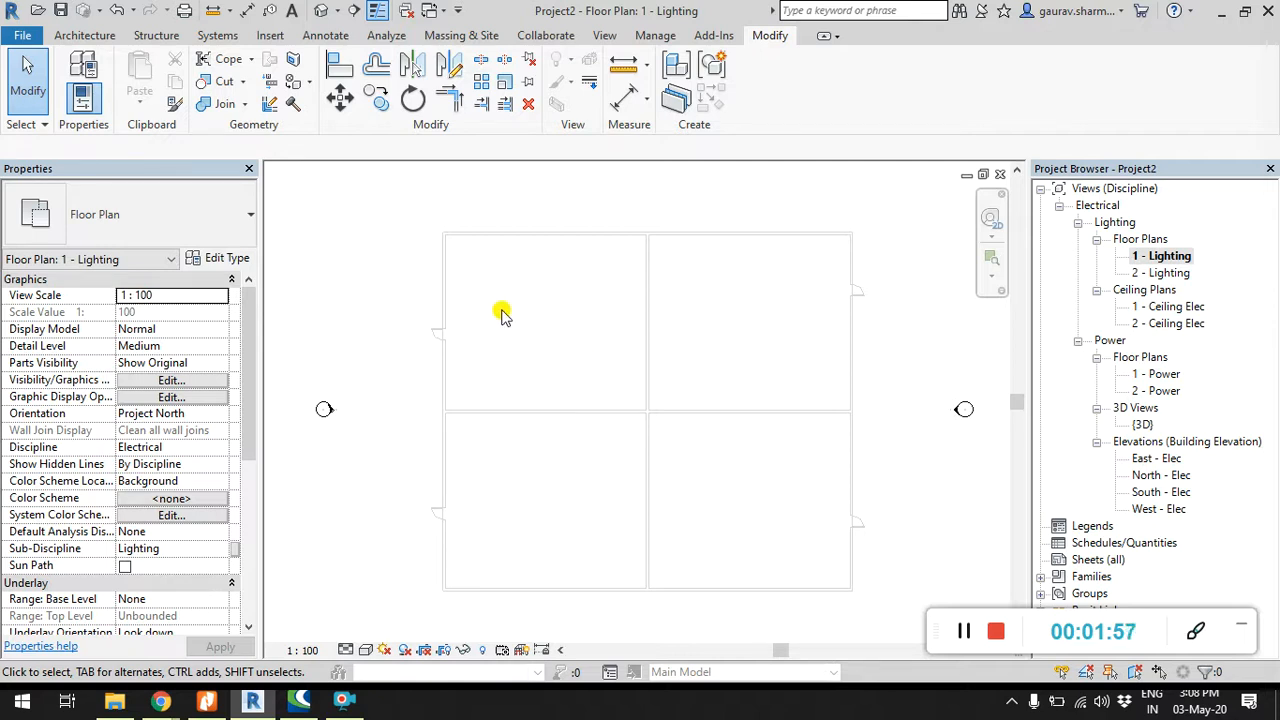
click(455, 292)
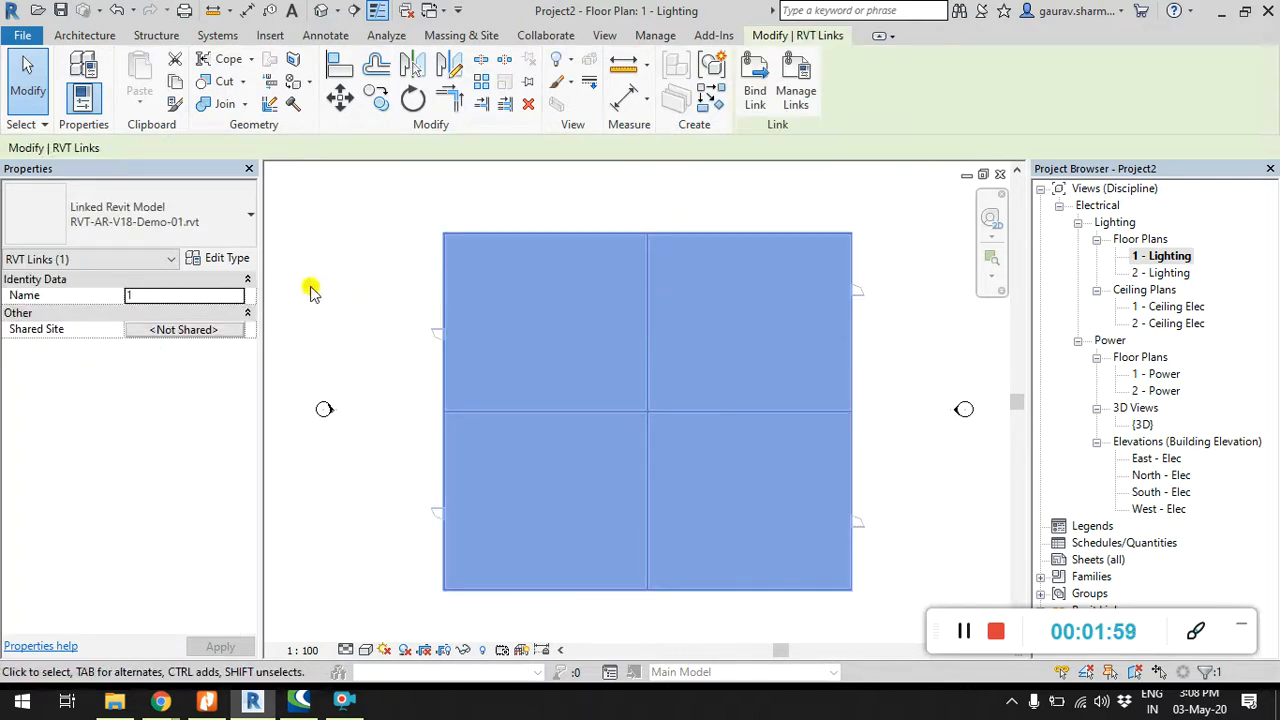
click(227, 262)
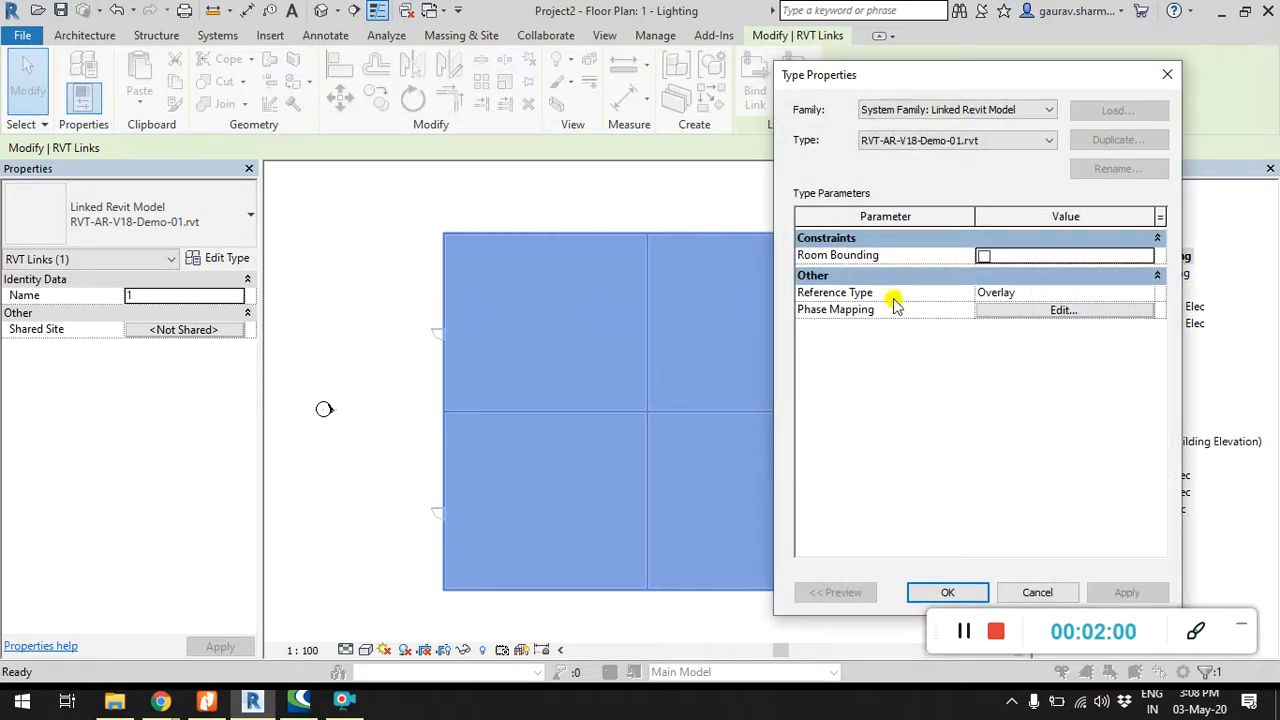
click(983, 256)
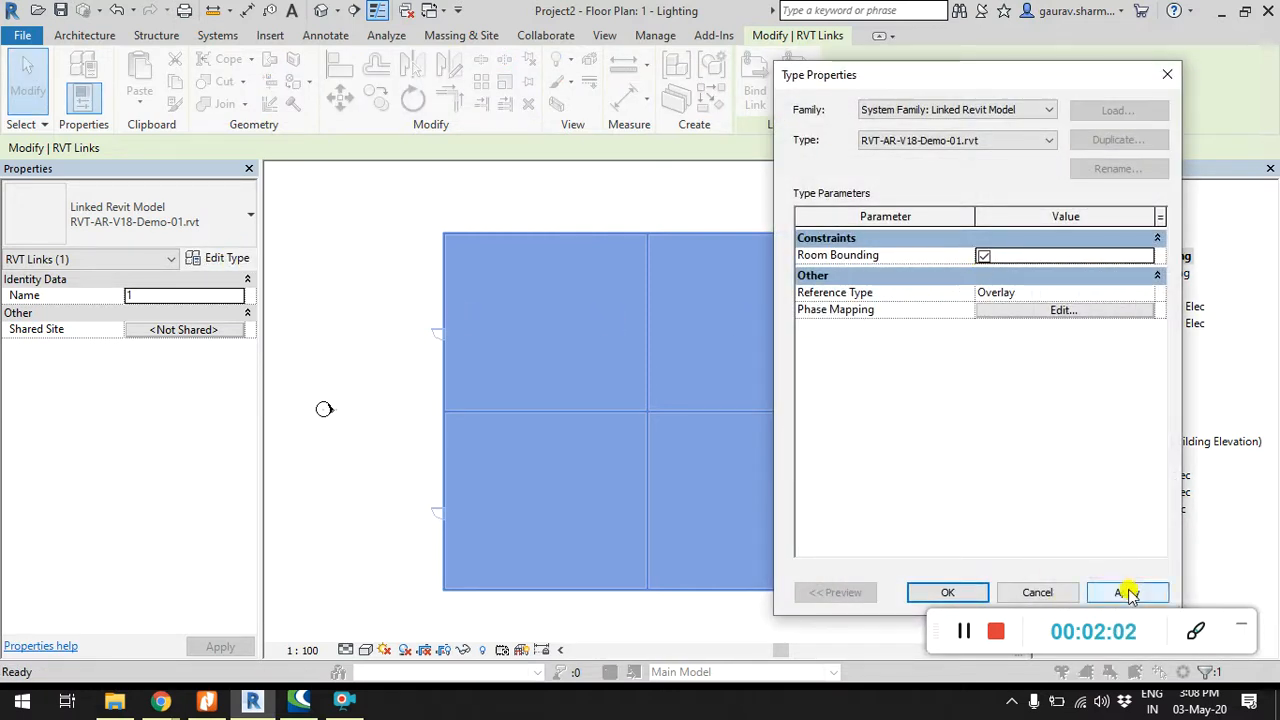
click(1127, 592)
click(955, 592)
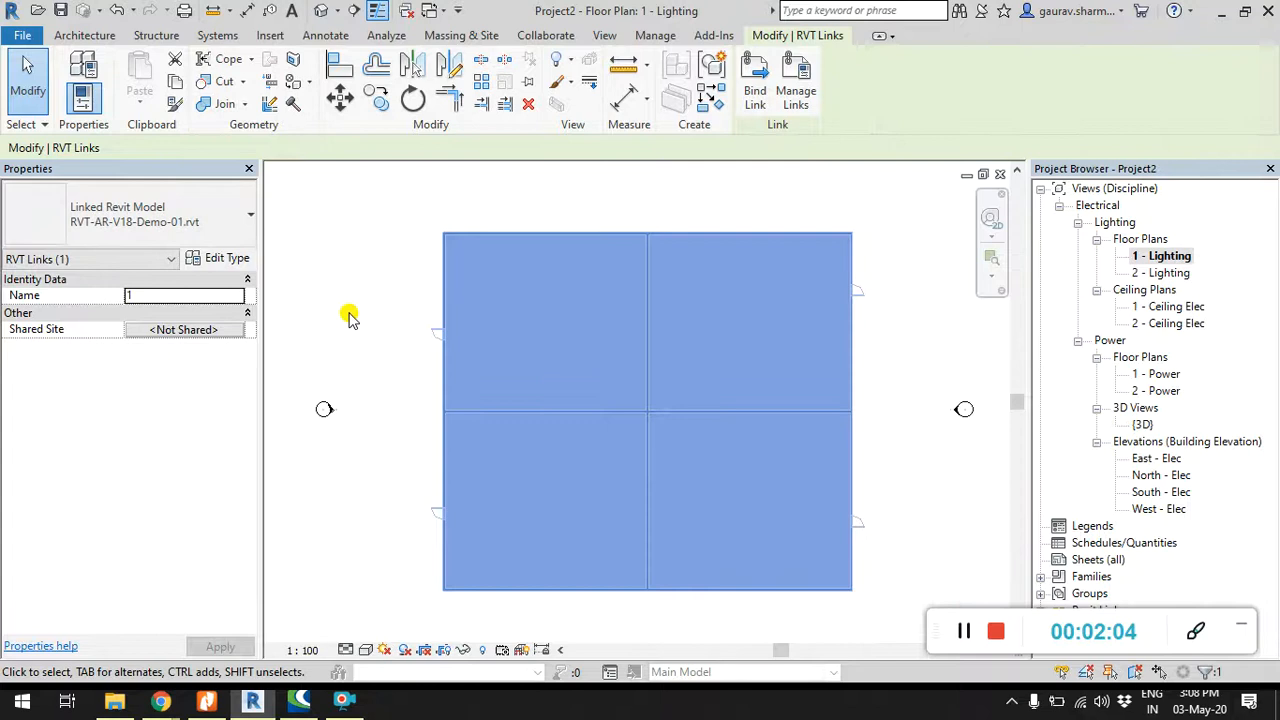
click(350, 317)
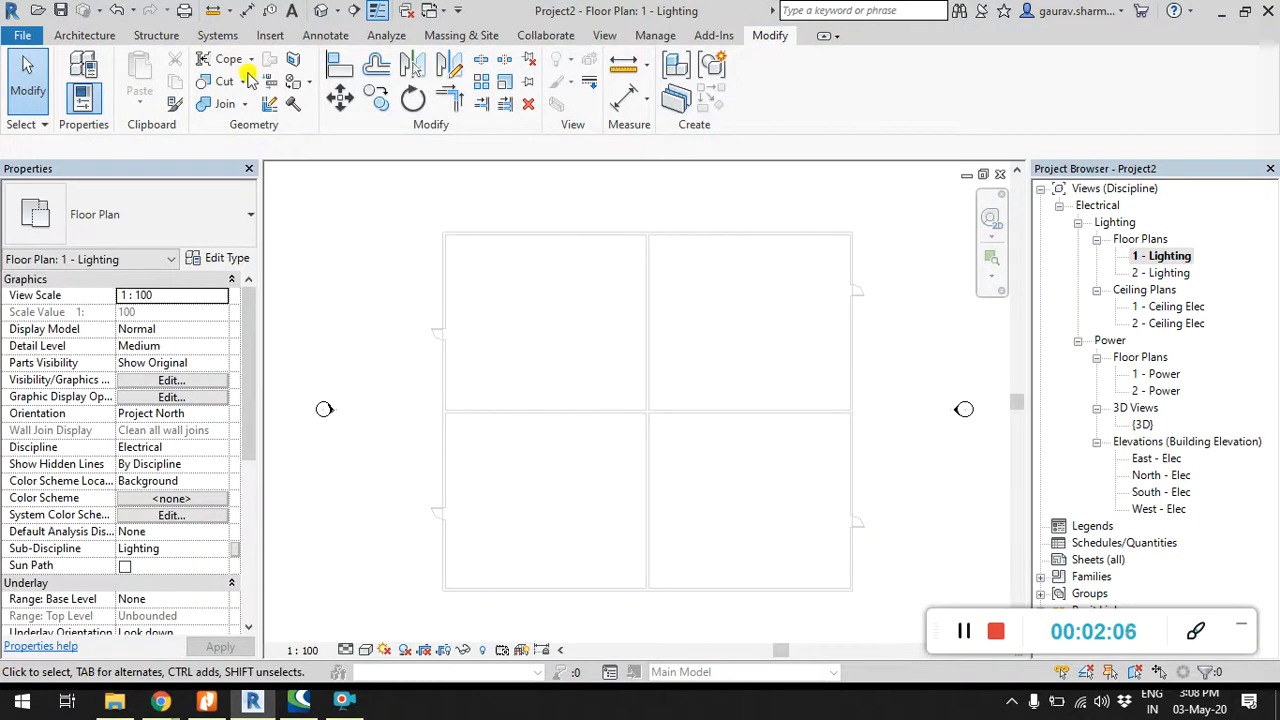
Step: In the 1 - Ceiling Elec ceiling plan, start a lighting fixture using the M_Plain Recessed Lighting Fixture type 600x600 - 120 and review its type properties
double_click(1178, 307)
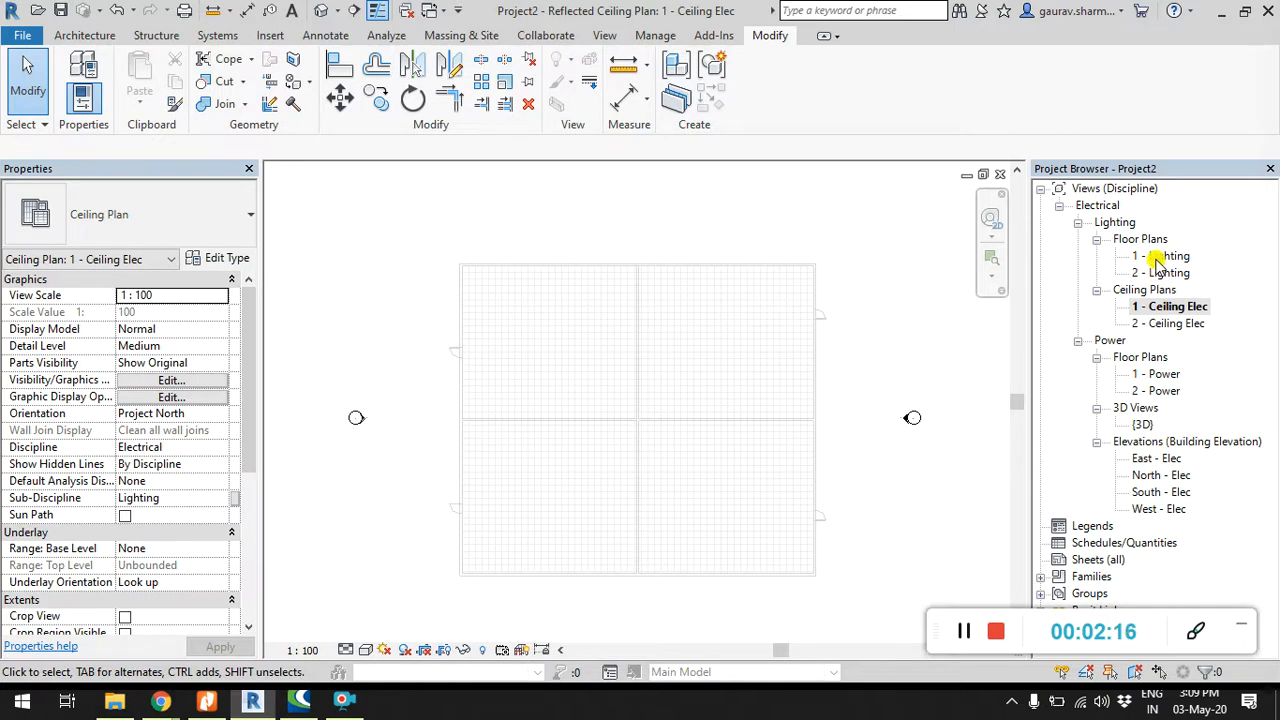
middle_drag(636, 356, 611, 353)
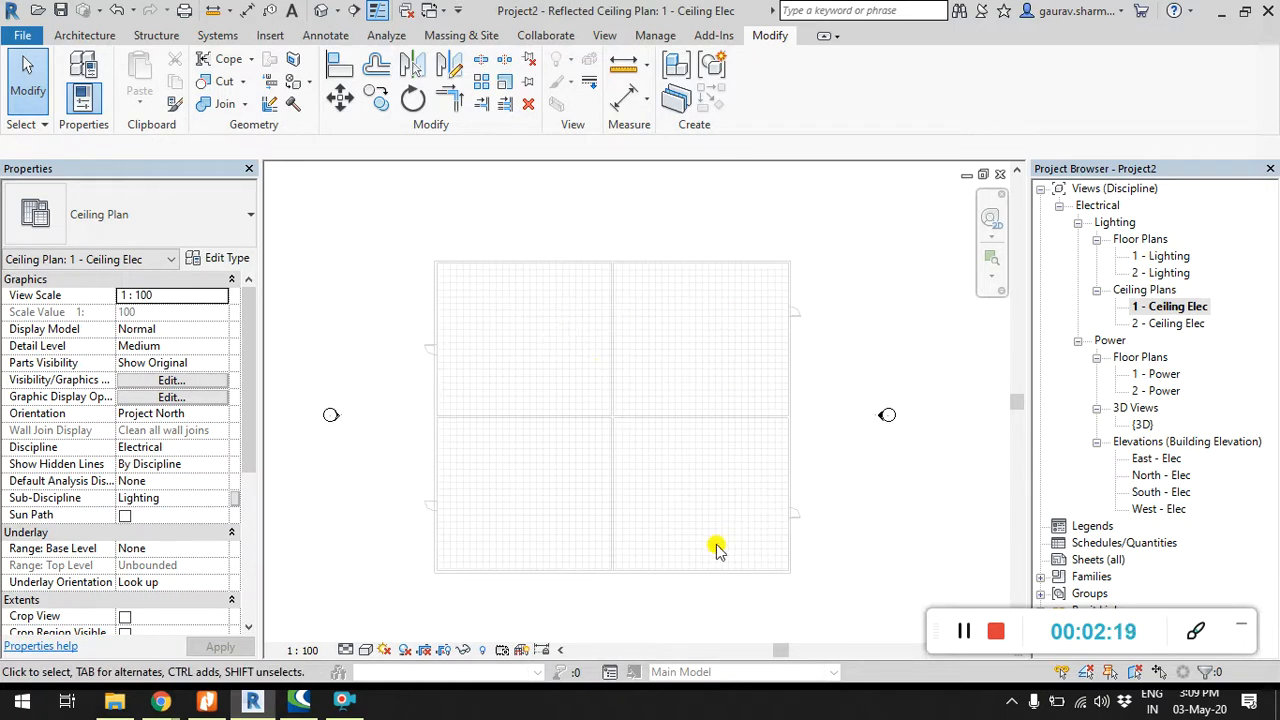
middle_drag(628, 288, 628, 289)
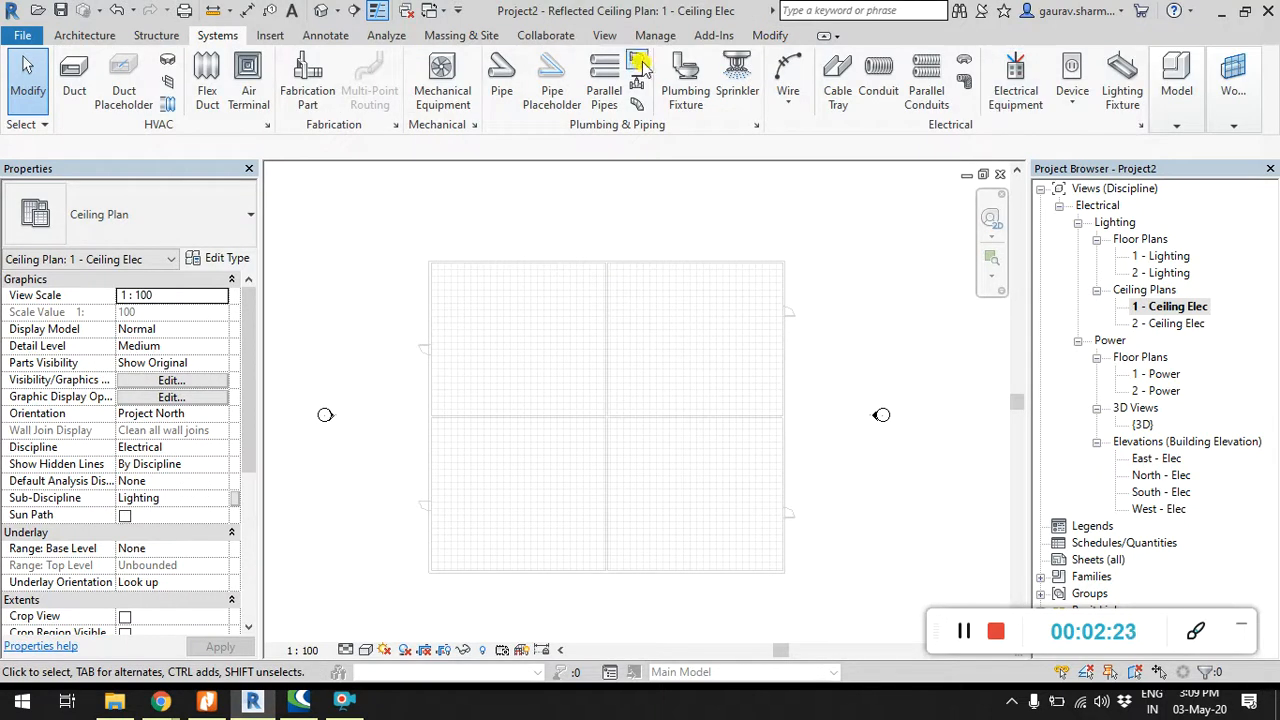
click(1120, 102)
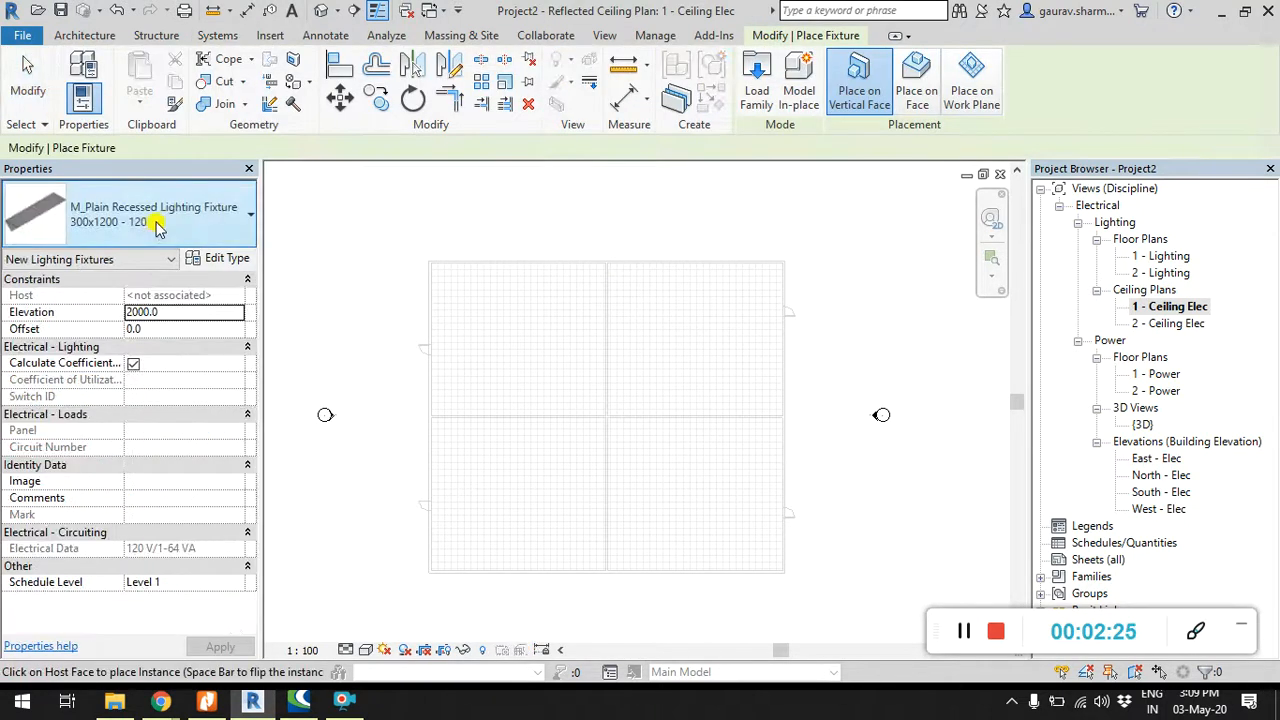
click(150, 222)
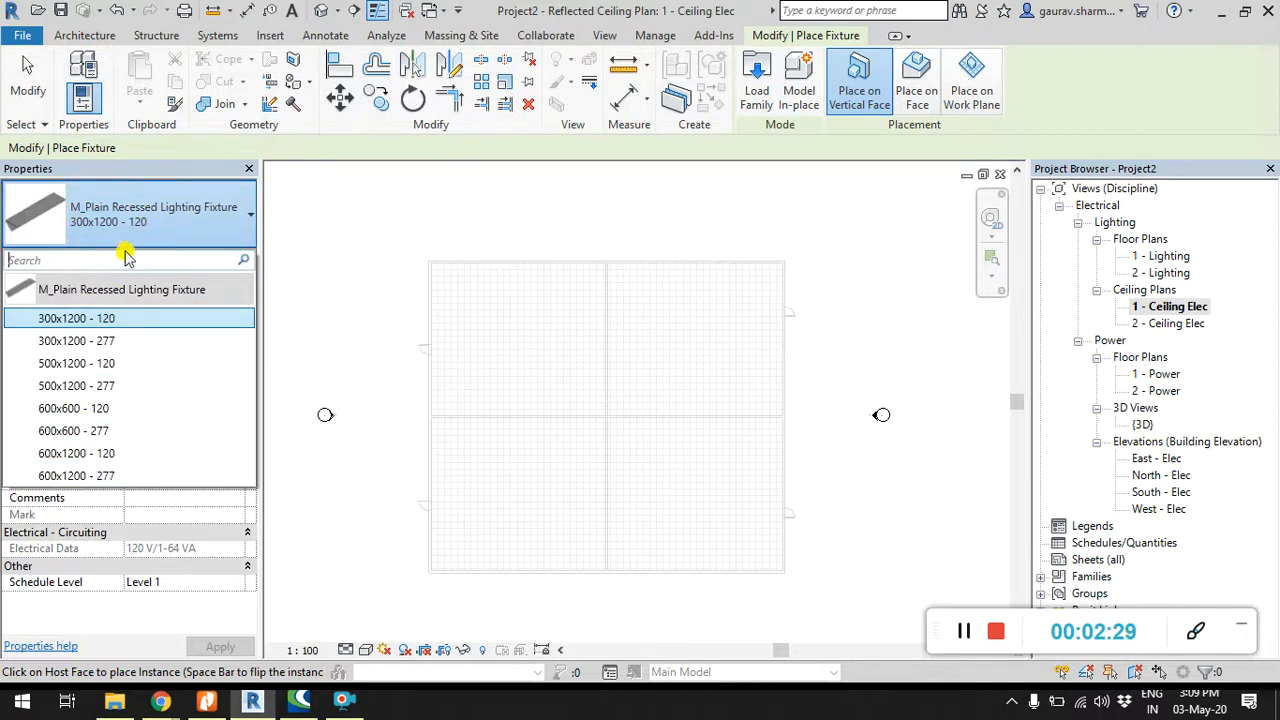
click(88, 409)
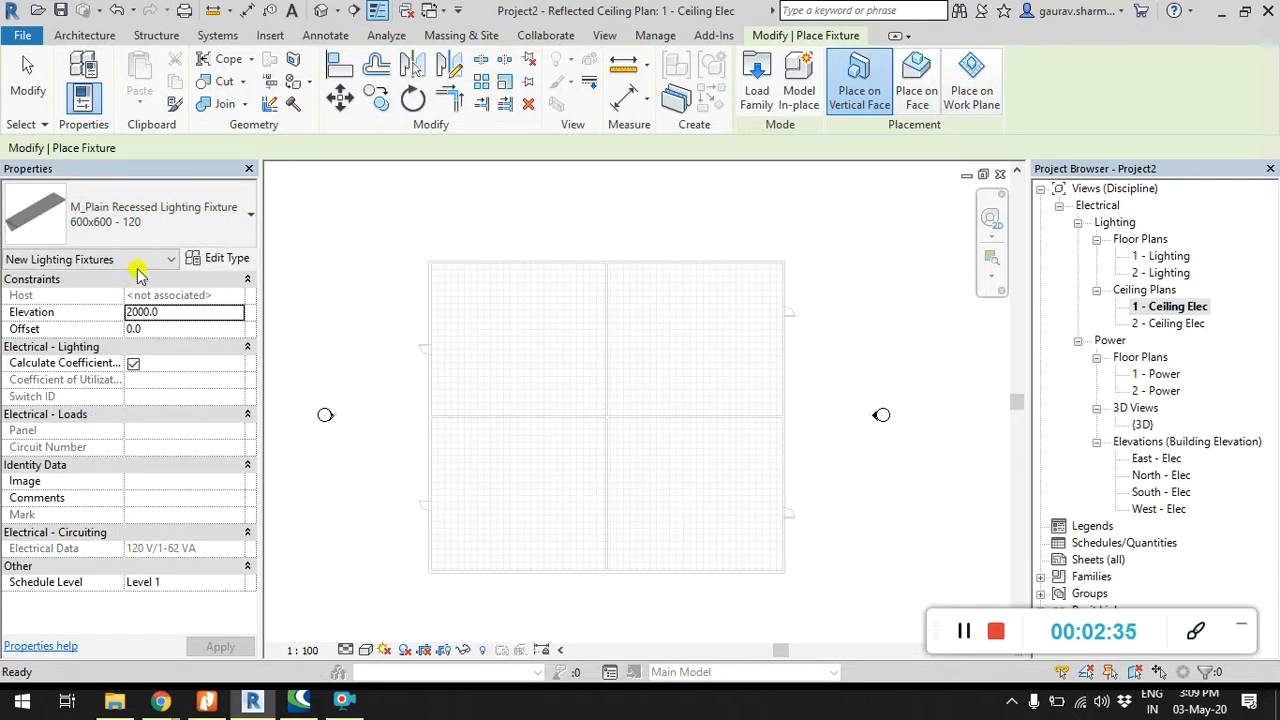
click(222, 259)
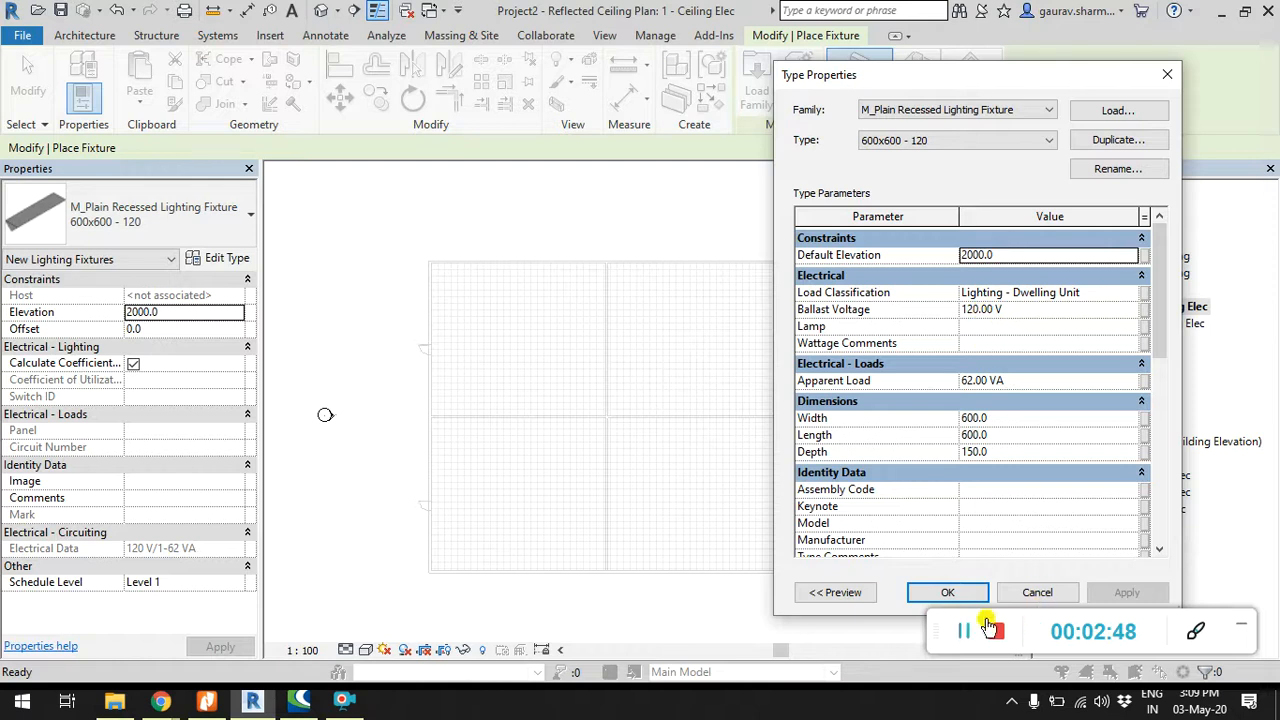
click(947, 592)
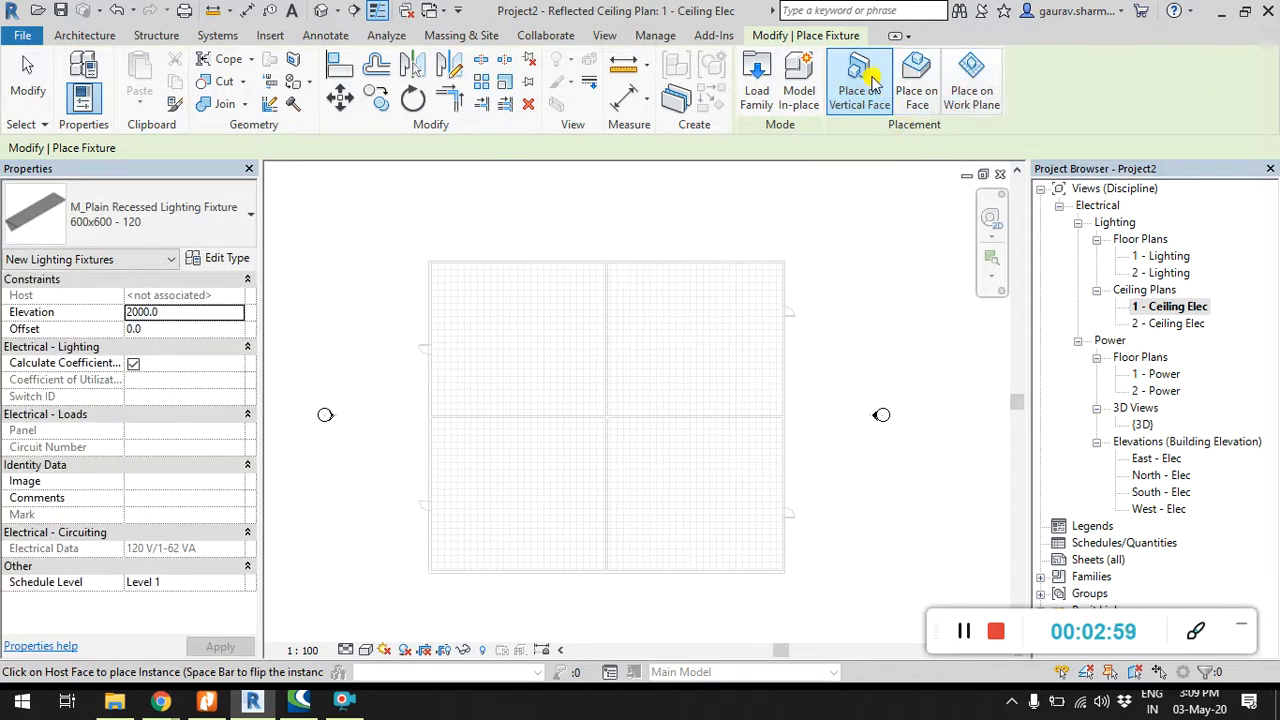
scroll(432, 300, up, 5)
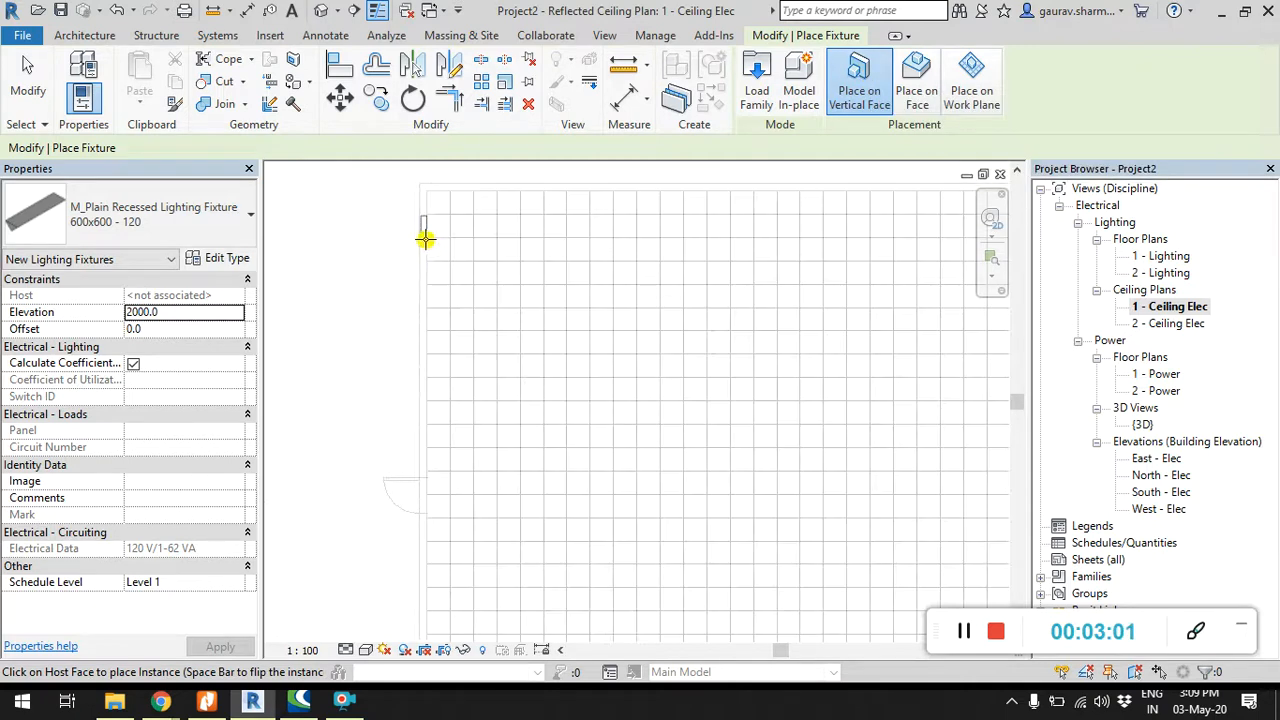
click(916, 80)
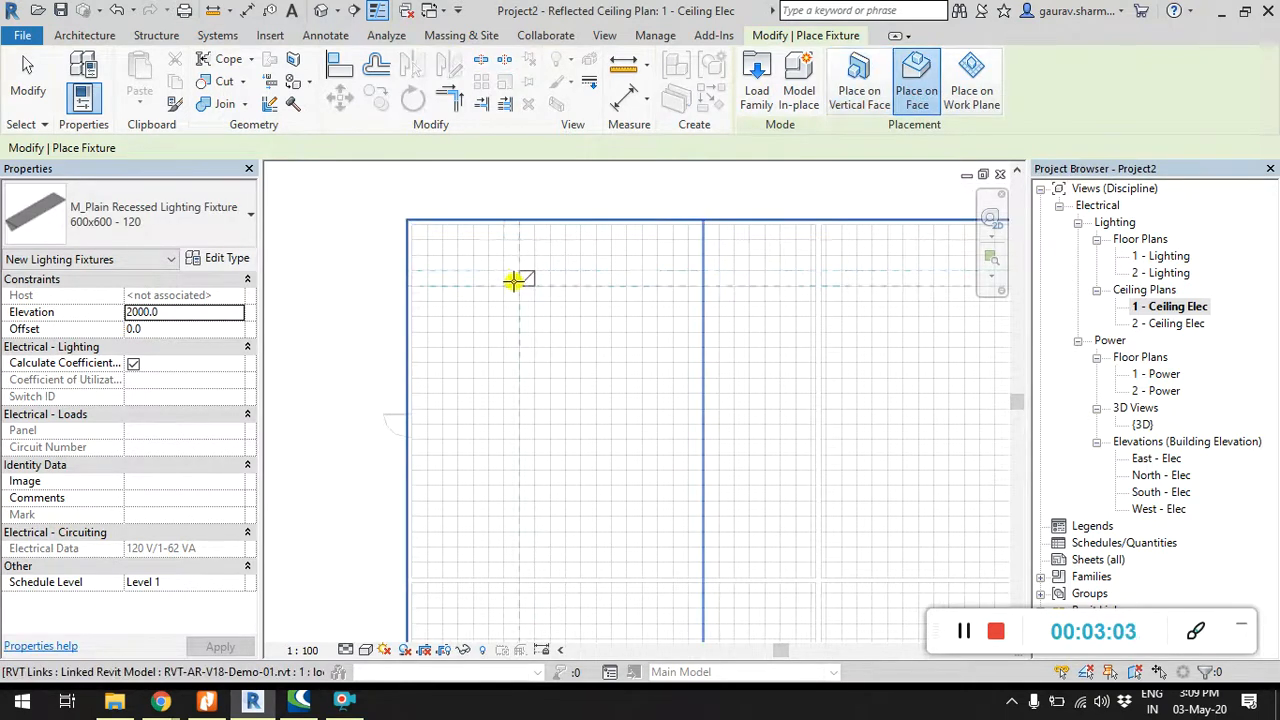
click(970, 88)
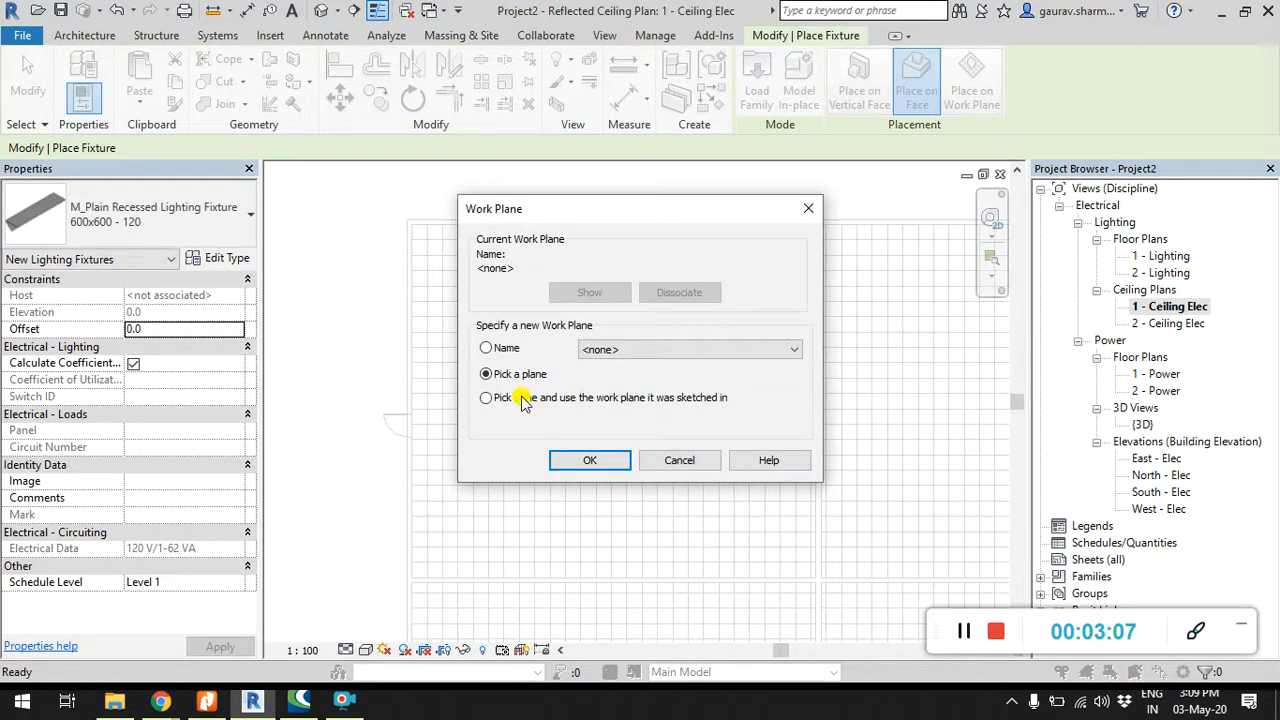
click(679, 460)
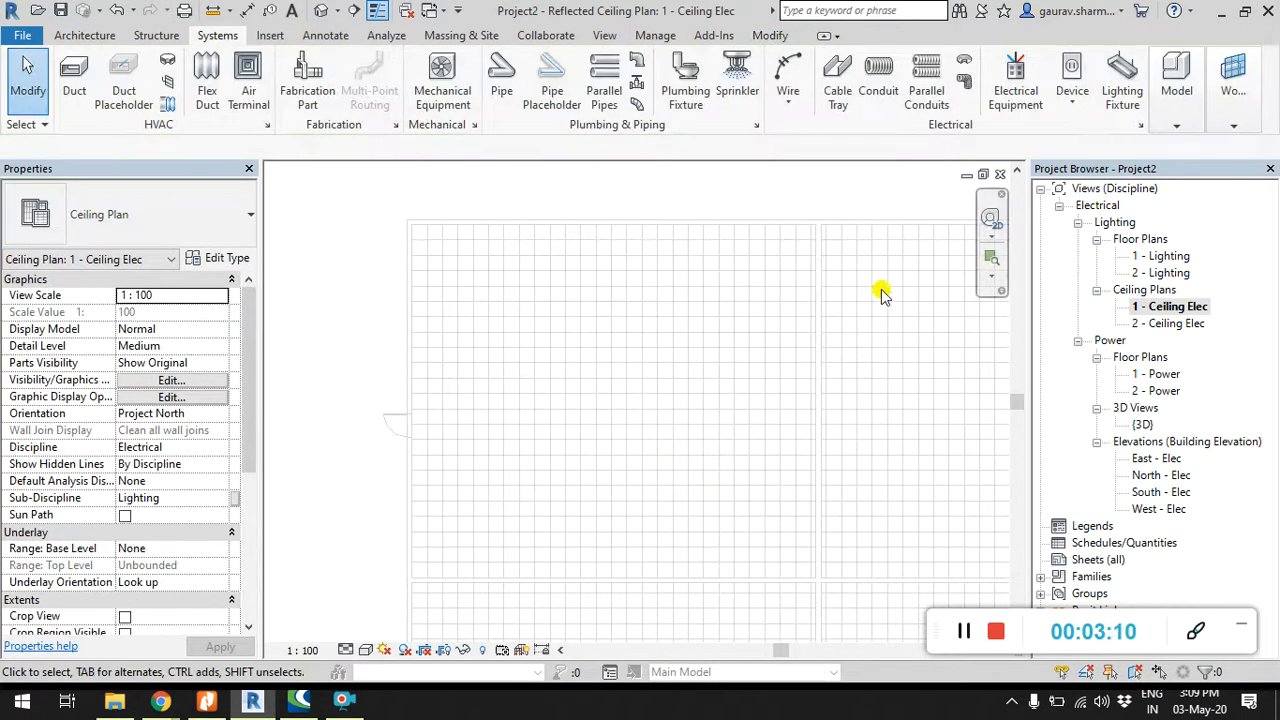
Step: Place two 600x600 - 120 recessed fixtures on the ceiling face in the upper-left room, in one row about 3000 mm apart on the grid
click(1122, 82)
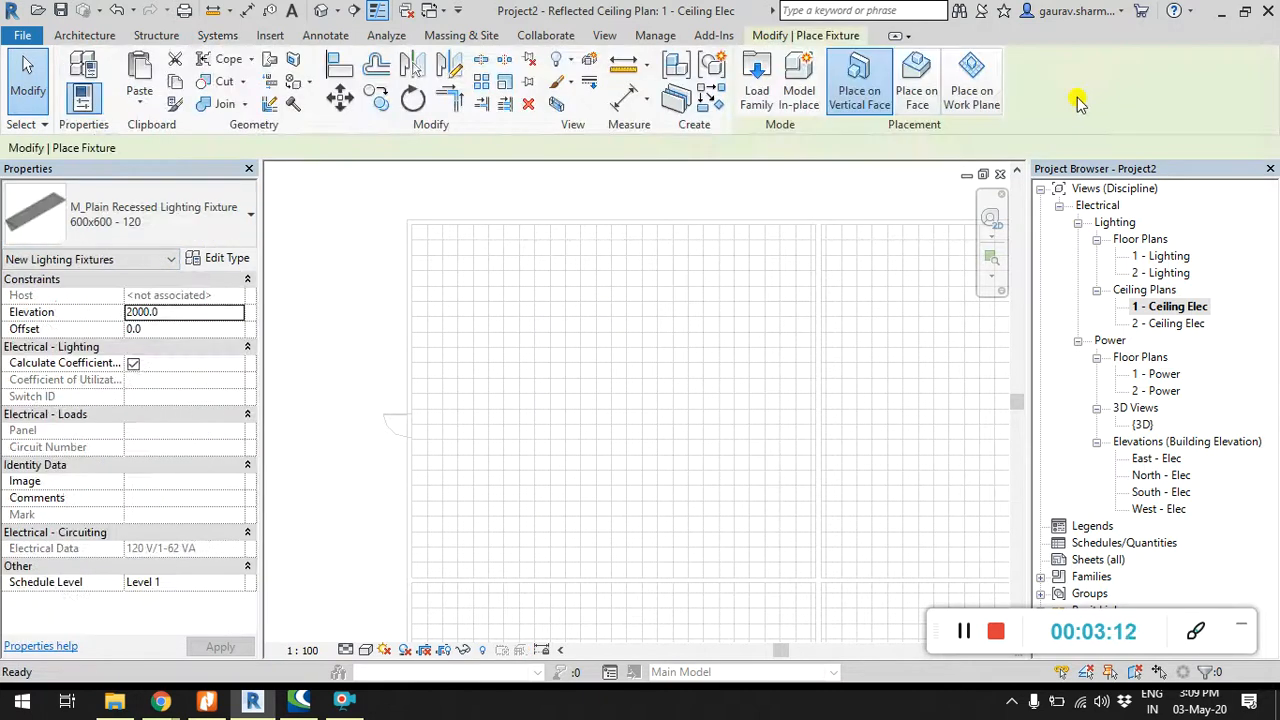
click(916, 82)
middle_drag(794, 319, 691, 347)
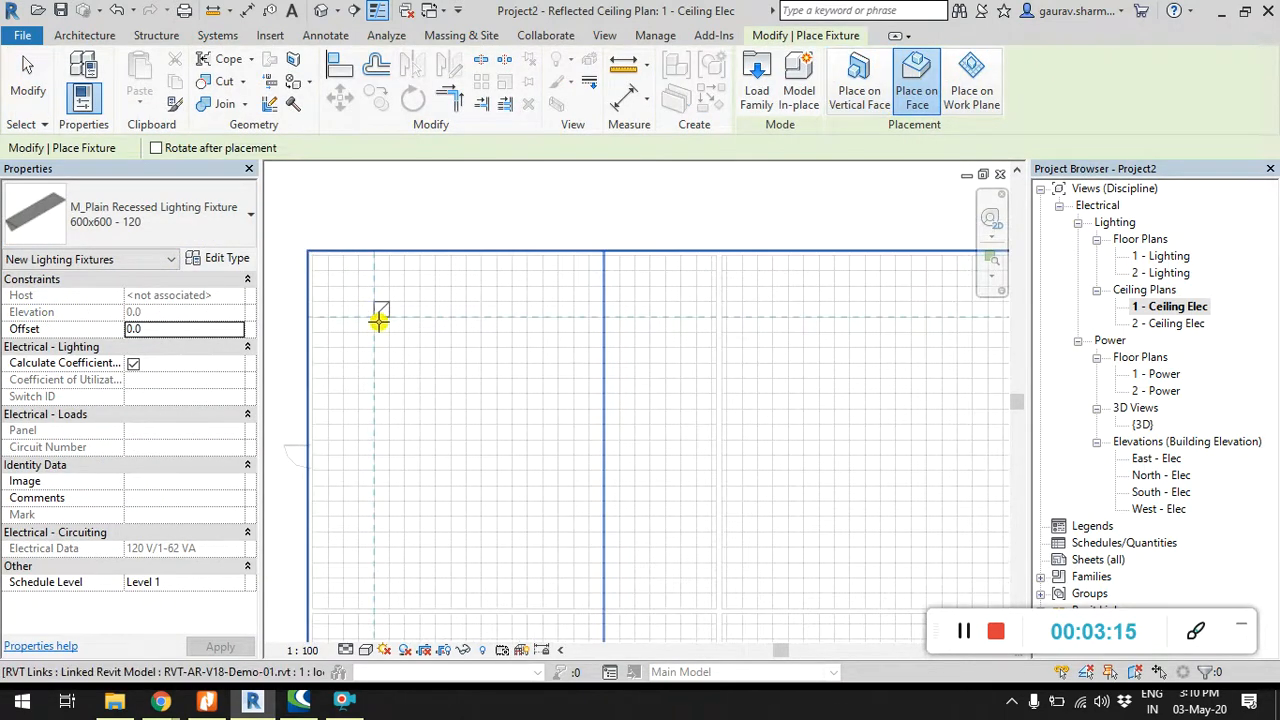
middle_drag(369, 320, 470, 331)
scroll(434, 306, up, 3)
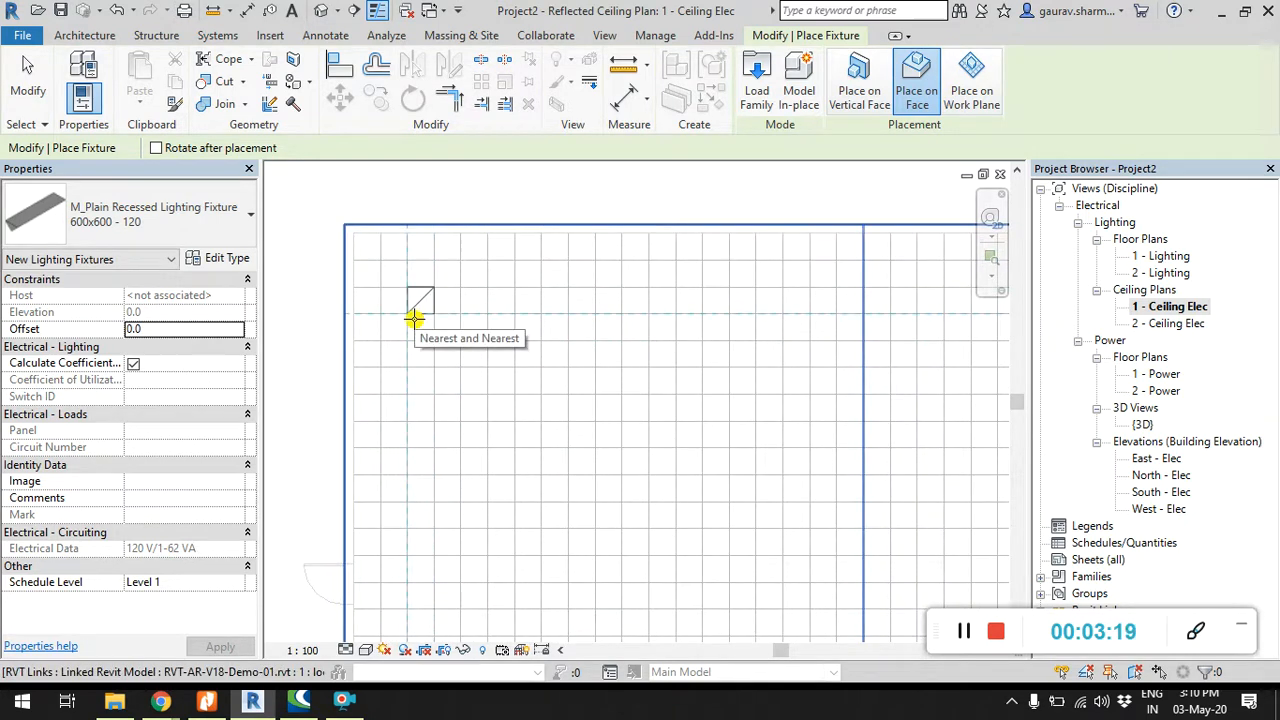
click(414, 318)
mouse_move(505, 340)
middle_down()
mouse_move(529, 366)
mouse_move(488, 357)
middle_up()
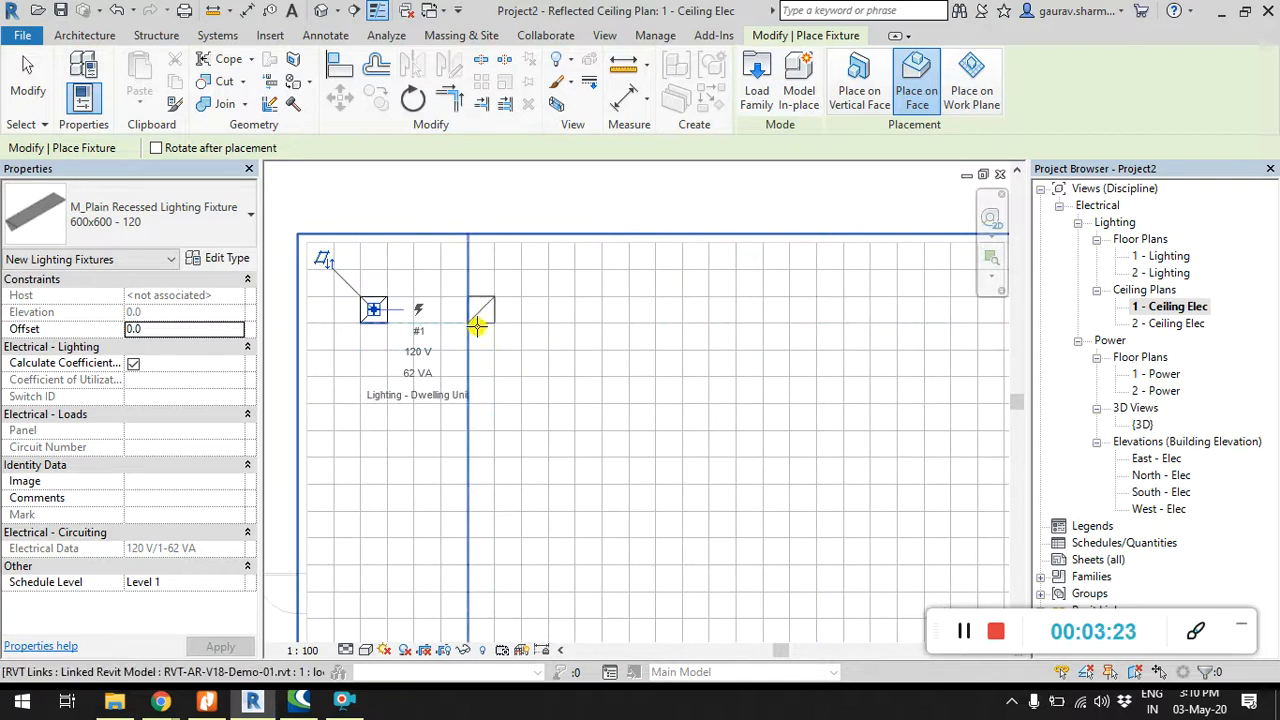
click(490, 326)
middle_drag(635, 349, 580, 344)
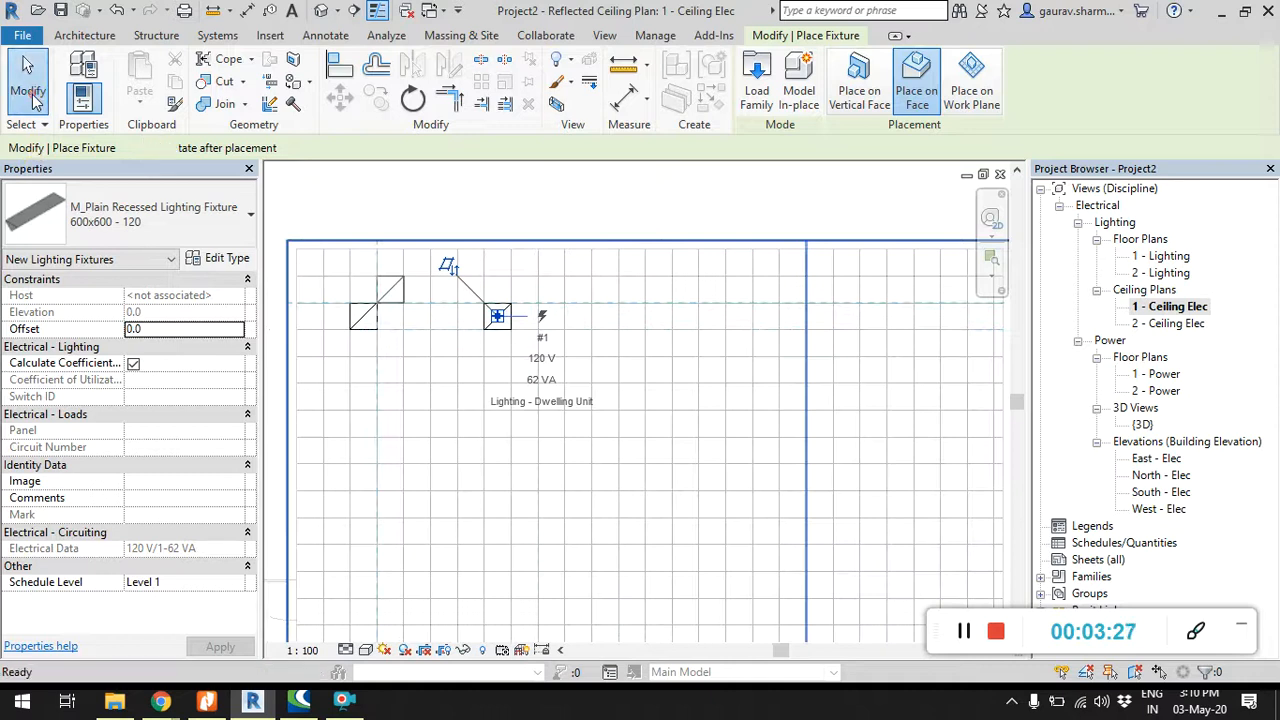
click(28, 80)
click(505, 326)
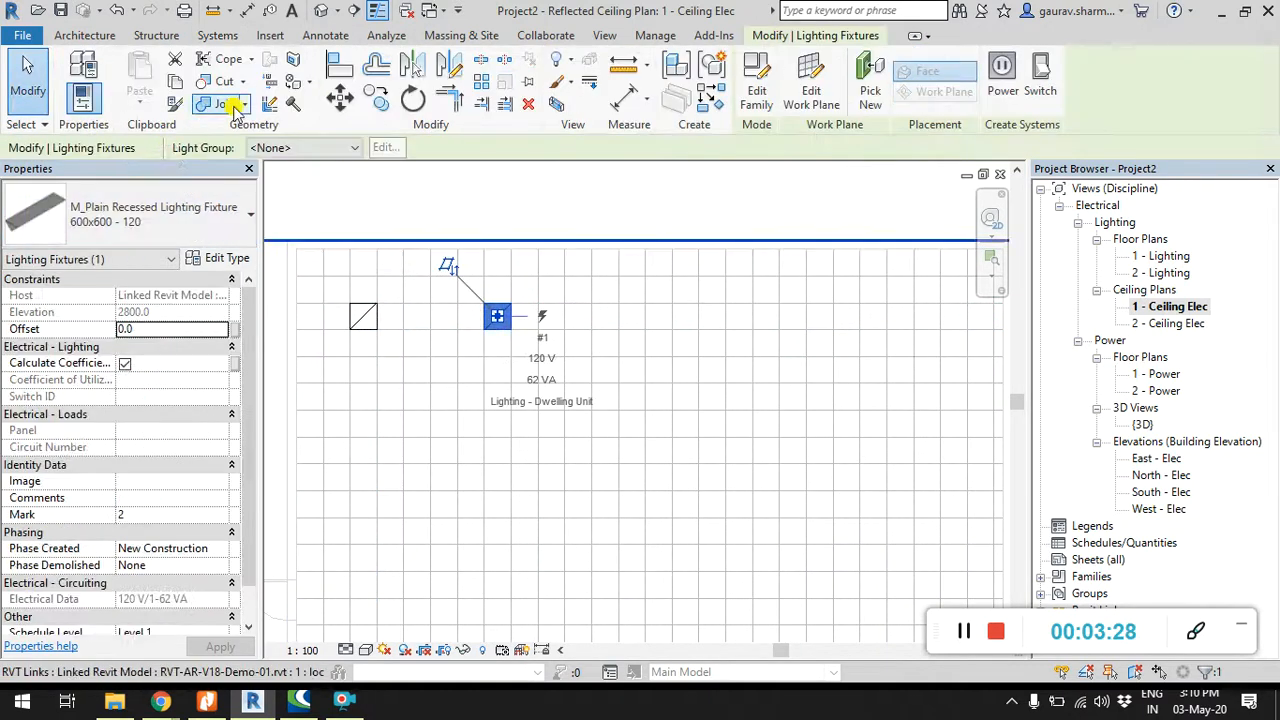
click(373, 200)
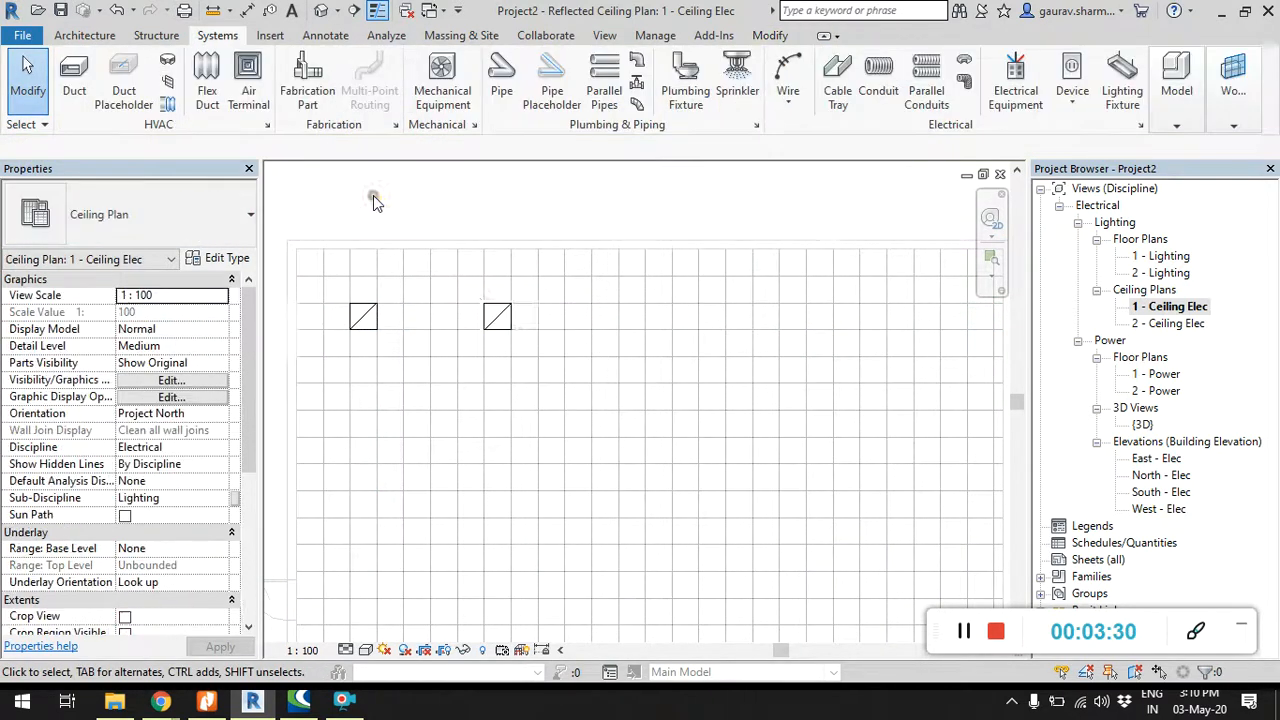
Step: Draw a vertical building section through the first fixture and shorten its view depth to about 471 mm
mouse_move(320, 200)
middle_down()
mouse_move(386, 251)
mouse_move(350, 205)
middle_up()
click(355, 10)
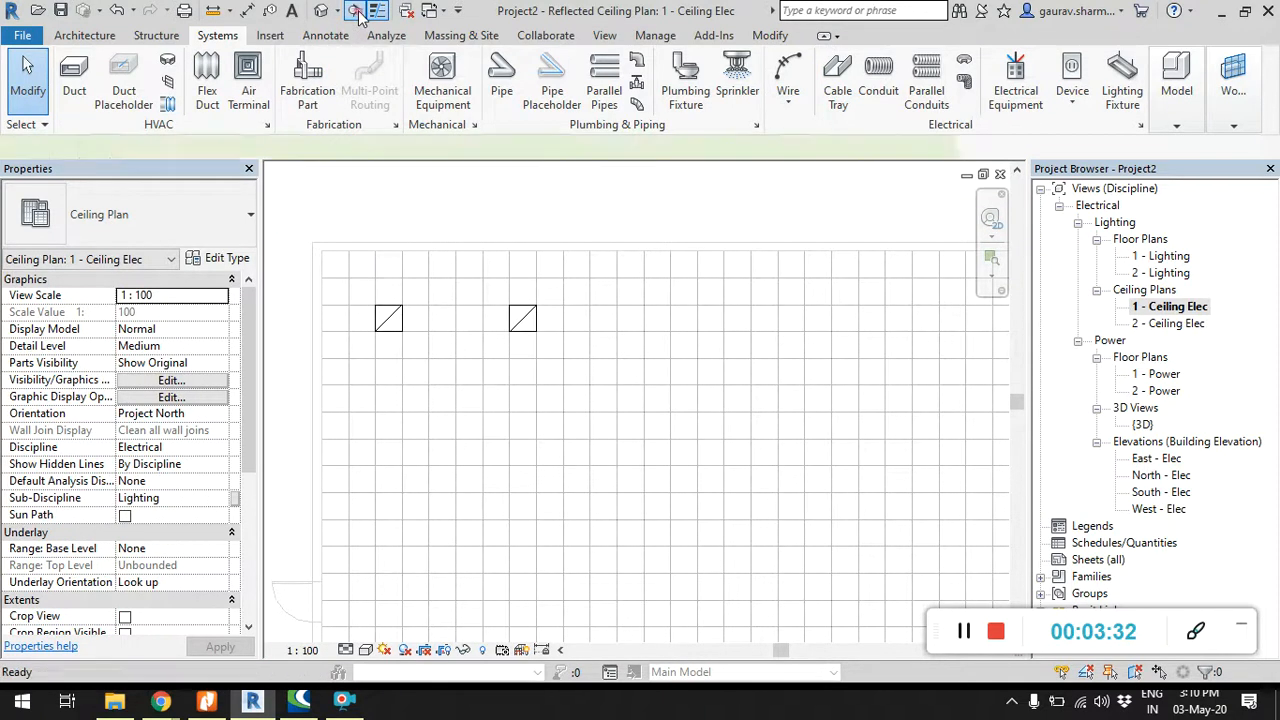
click(388, 217)
click(388, 428)
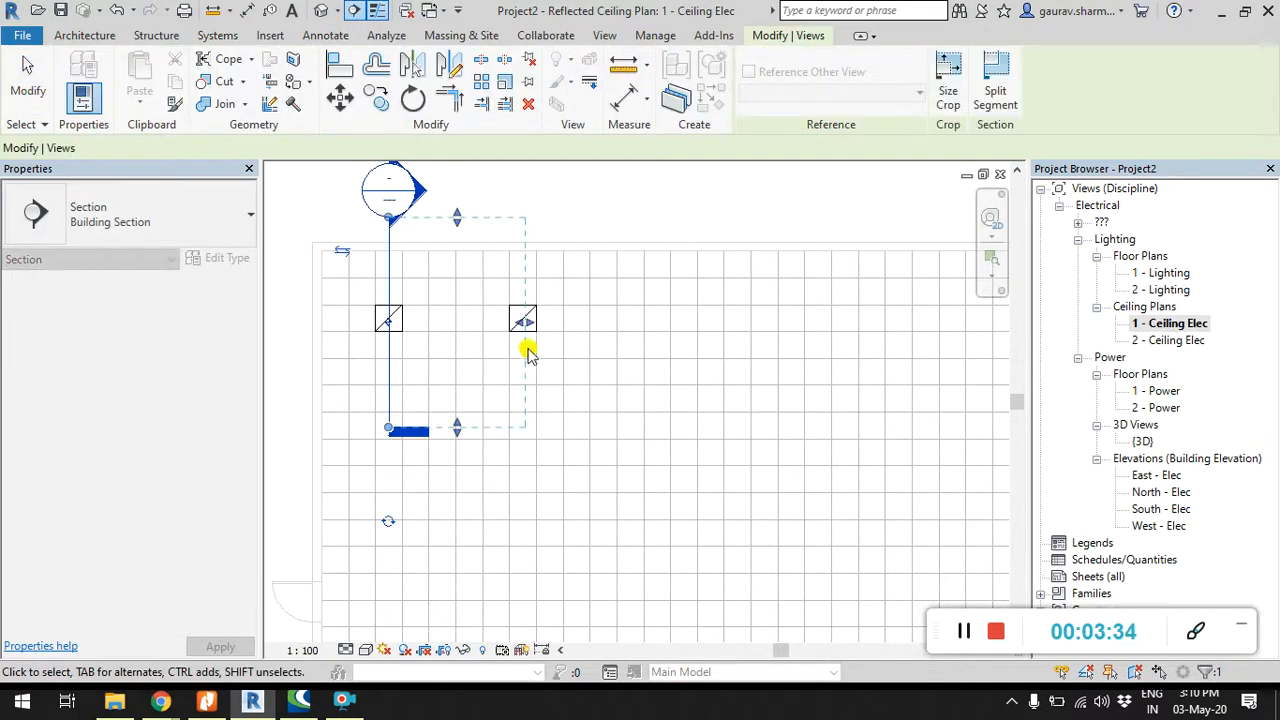
drag(526, 325, 405, 322)
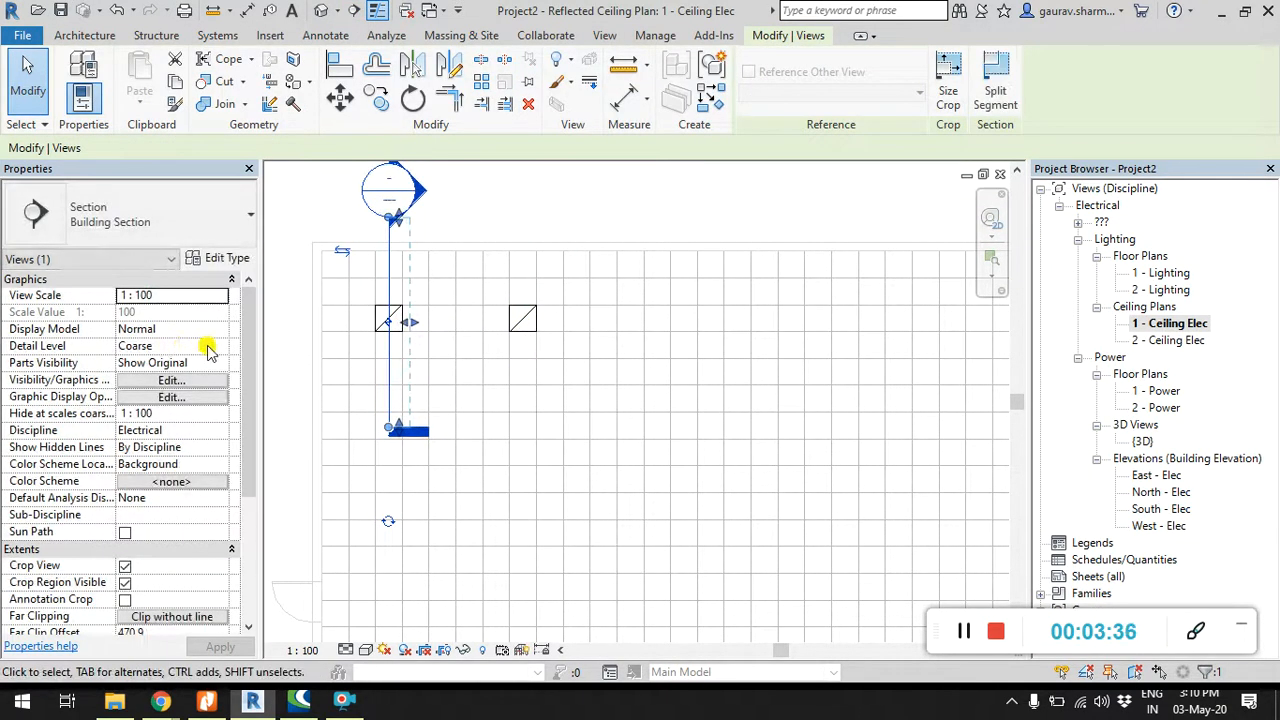
Step: Set the new building section's detail level to Fine
click(218, 346)
click(220, 346)
click(168, 392)
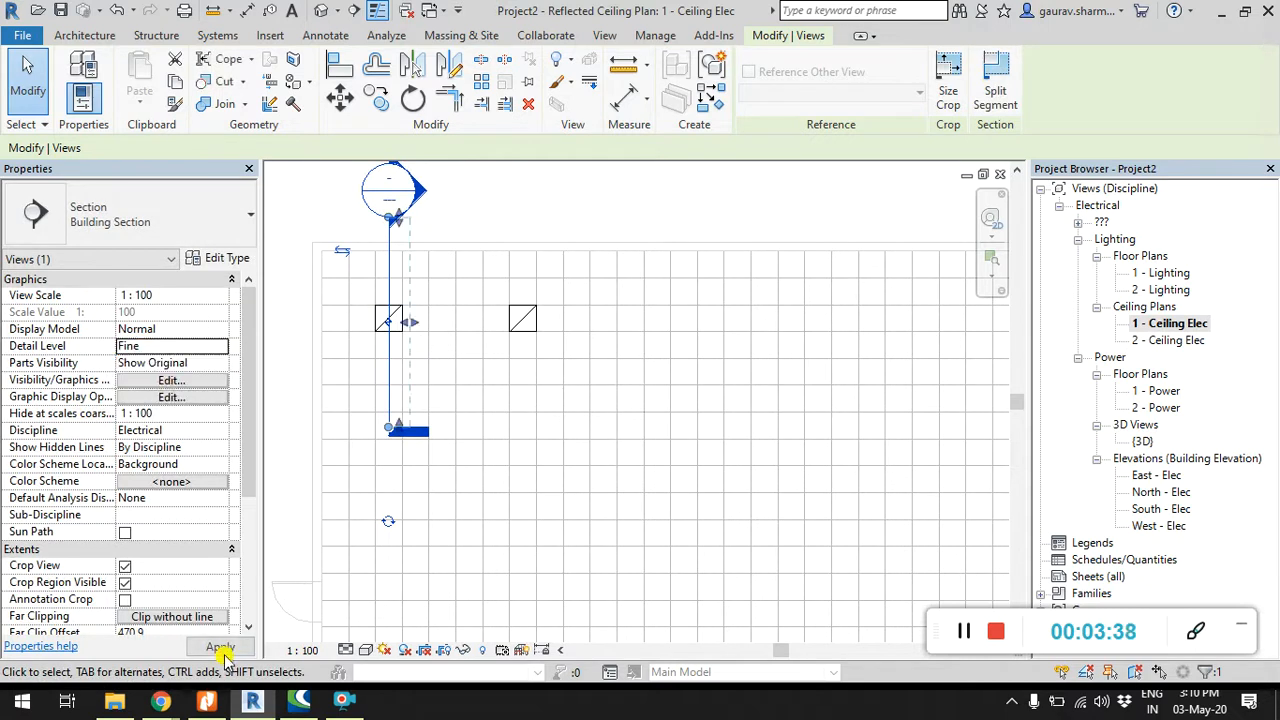
click(470, 199)
Step: Open the section view, examine how the fixture sits in the linked ceiling, and close the view
double_click(427, 190)
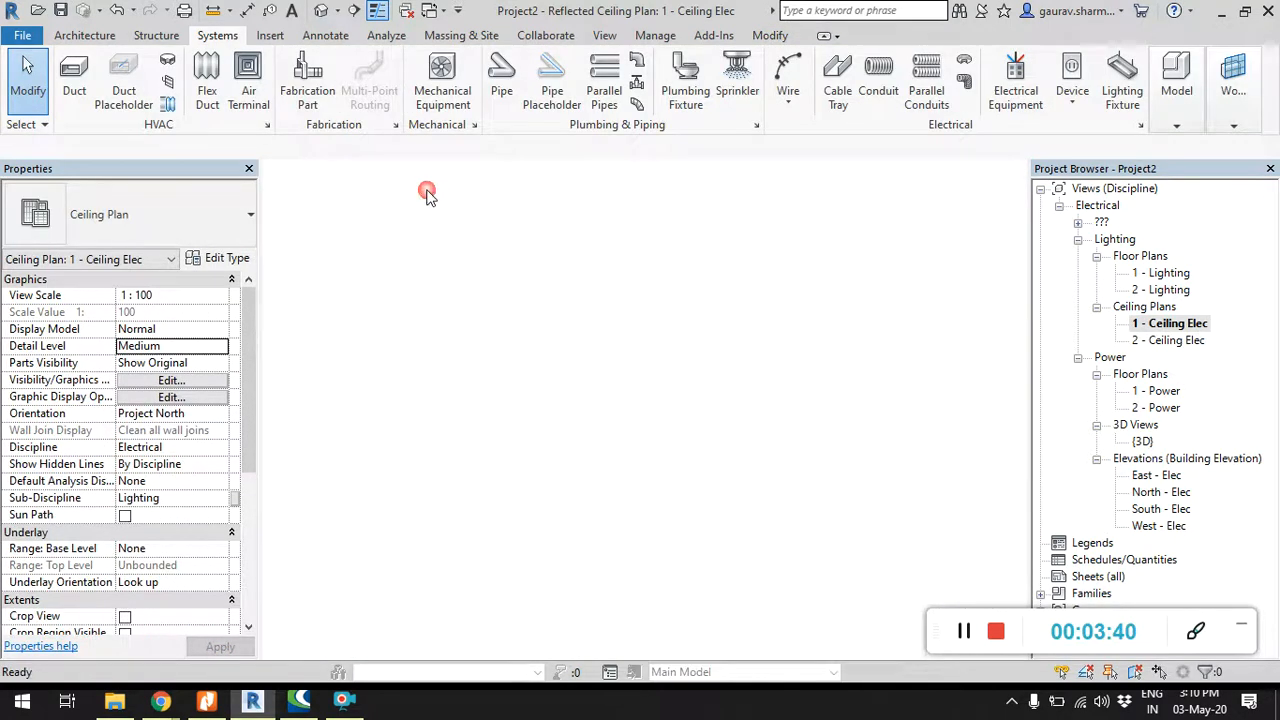
scroll(550, 405, up, 3)
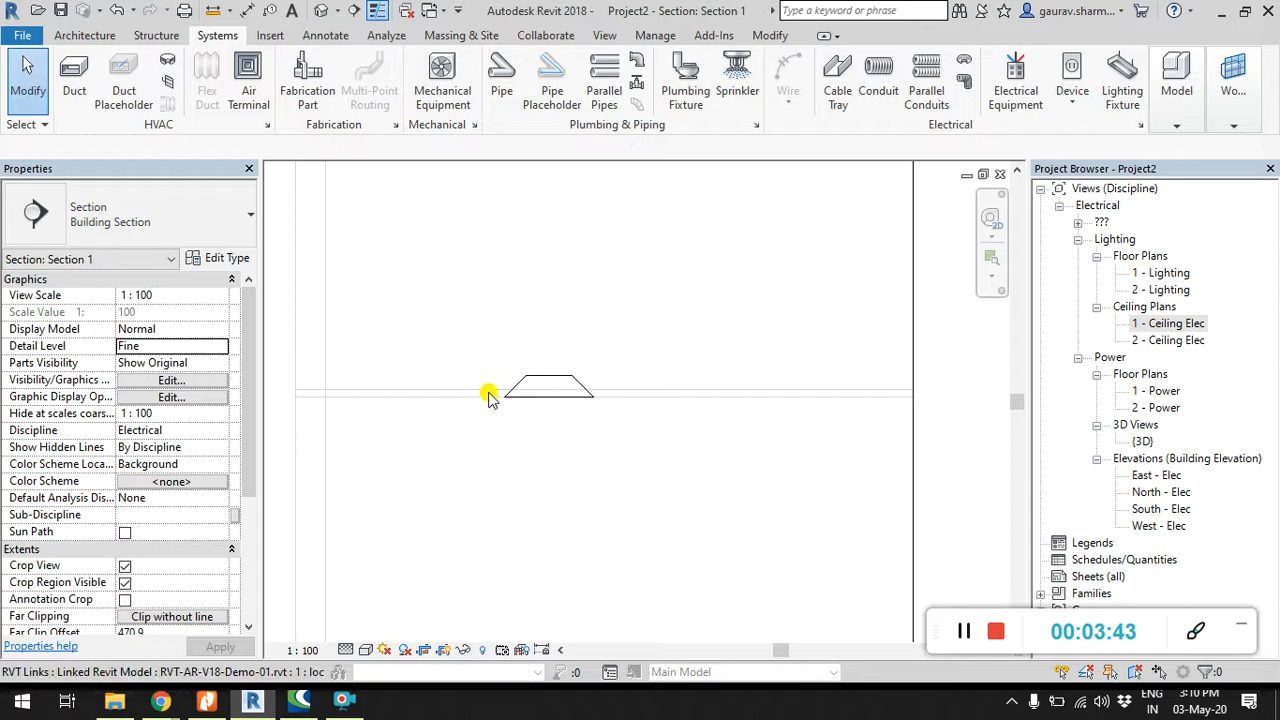
scroll(600, 398, down, 4)
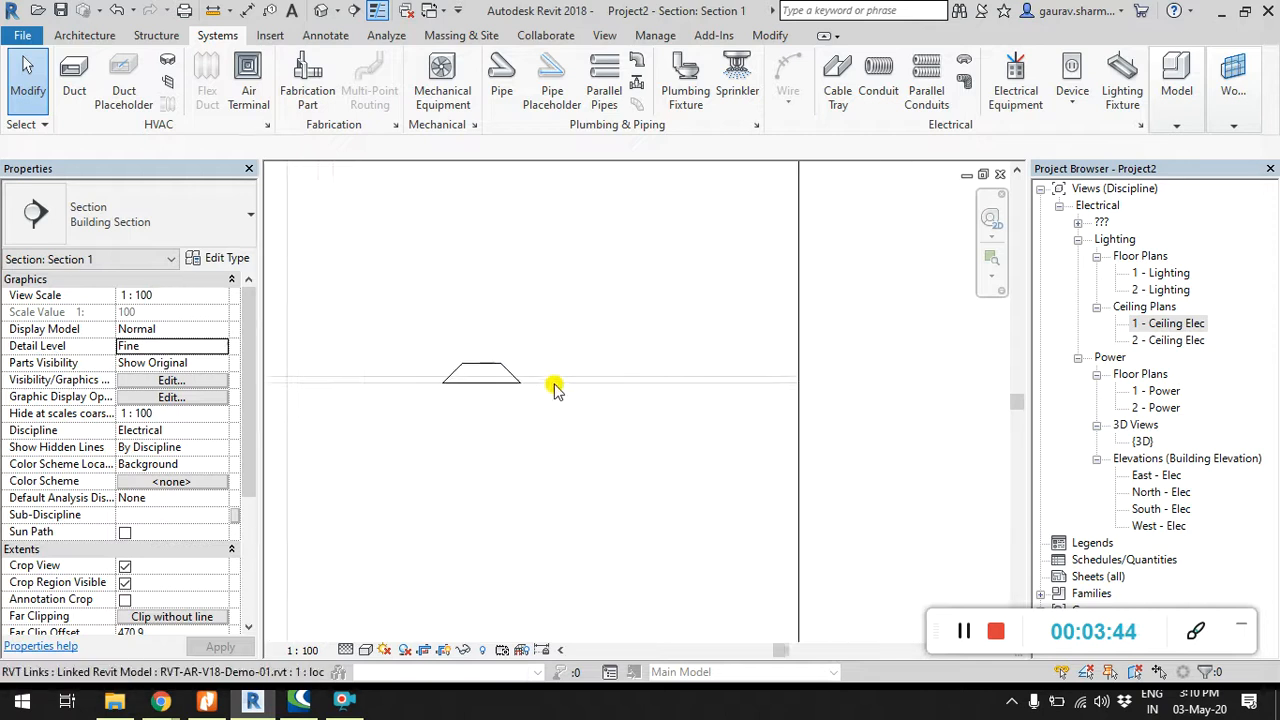
click(1000, 175)
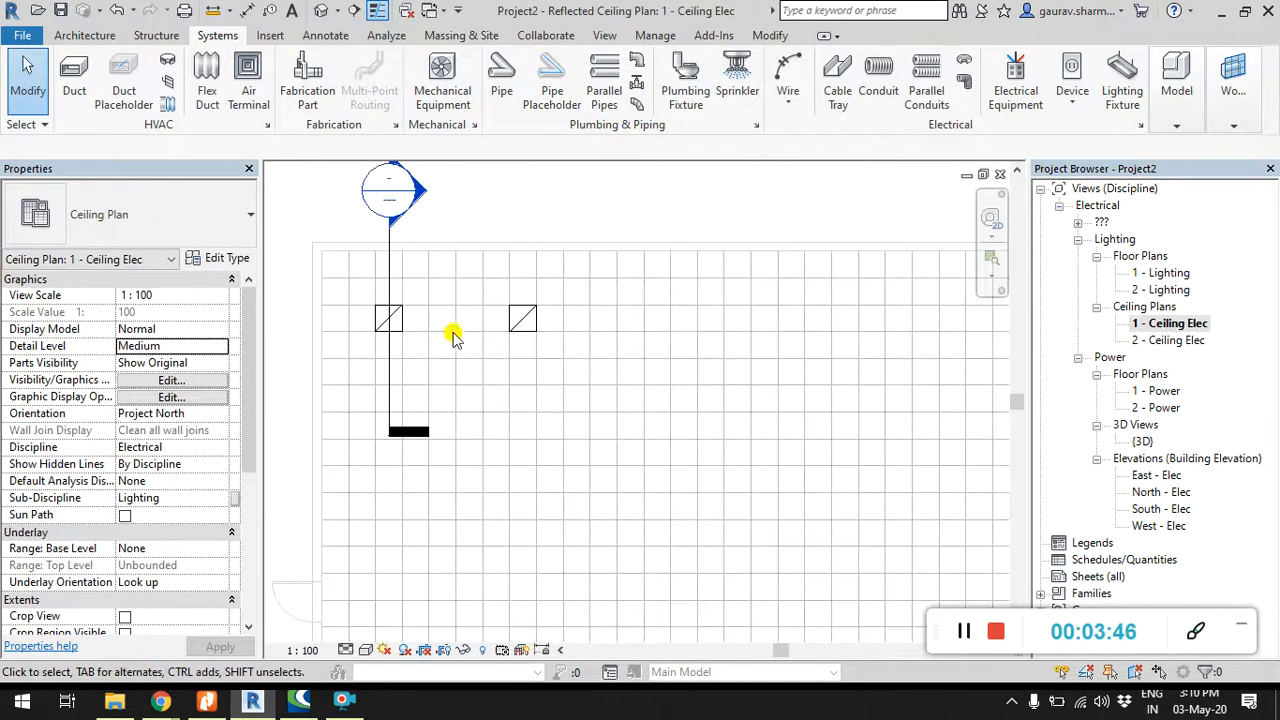
Step: Copy the second fixture along the row three times at 3000 mm spacing, using multiple copies
click(522, 318)
click(379, 100)
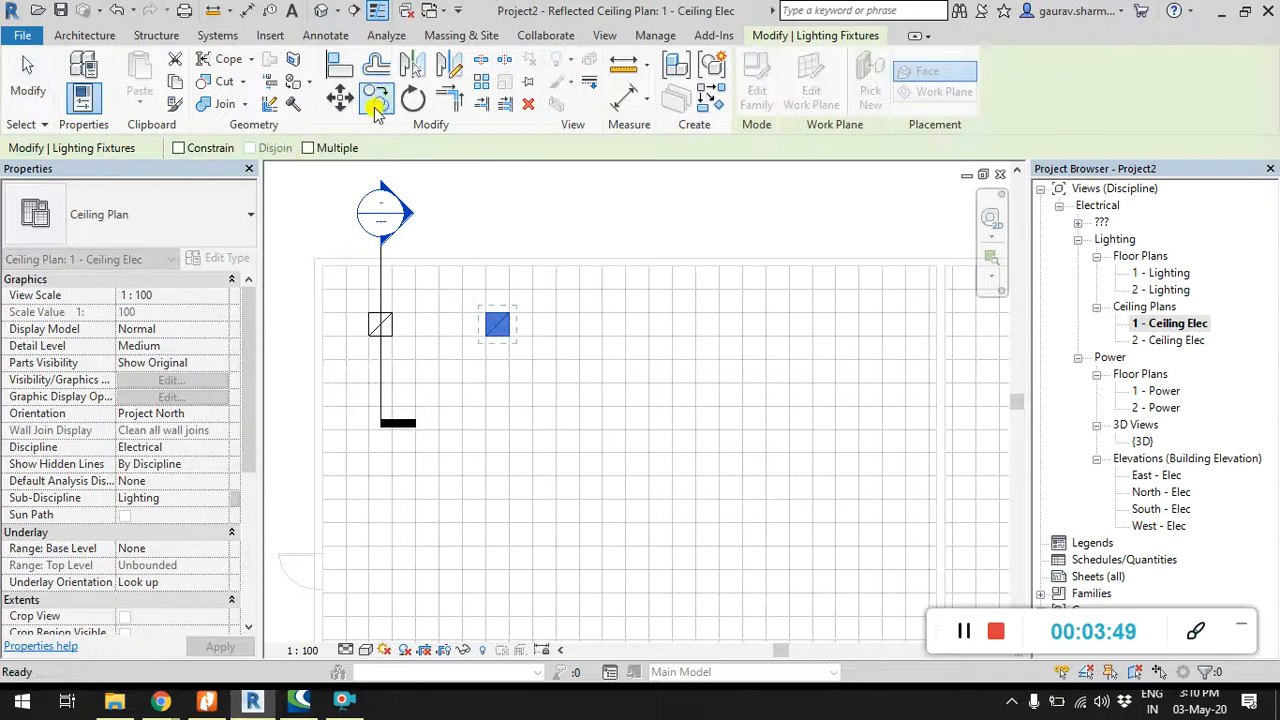
click(308, 148)
scroll(368, 320, up, 2)
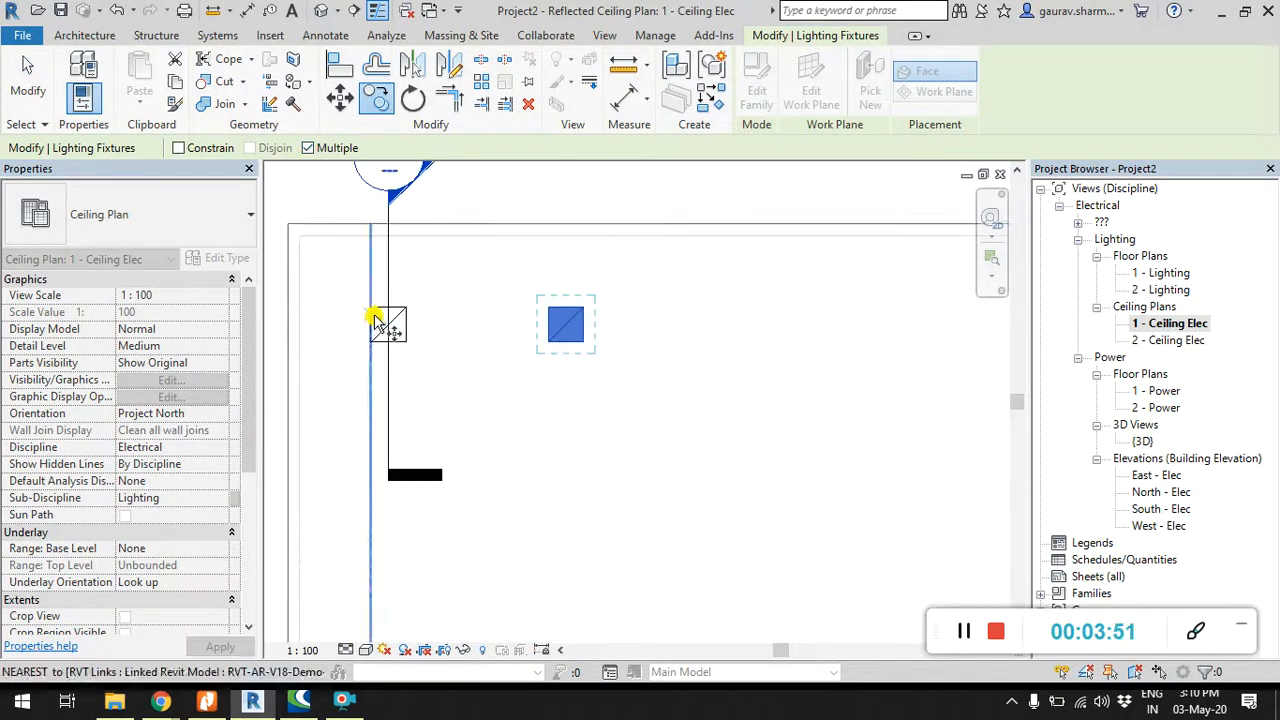
click(372, 318)
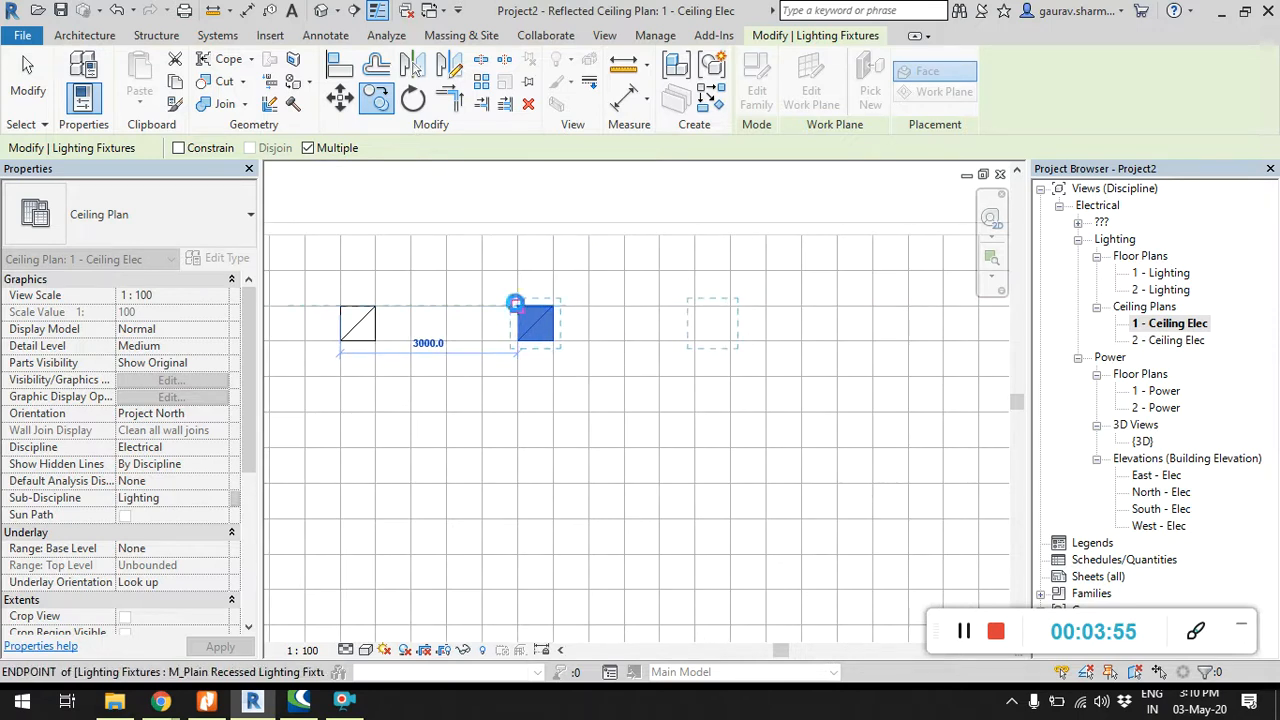
click(517, 307)
middle_drag(688, 313, 588, 320)
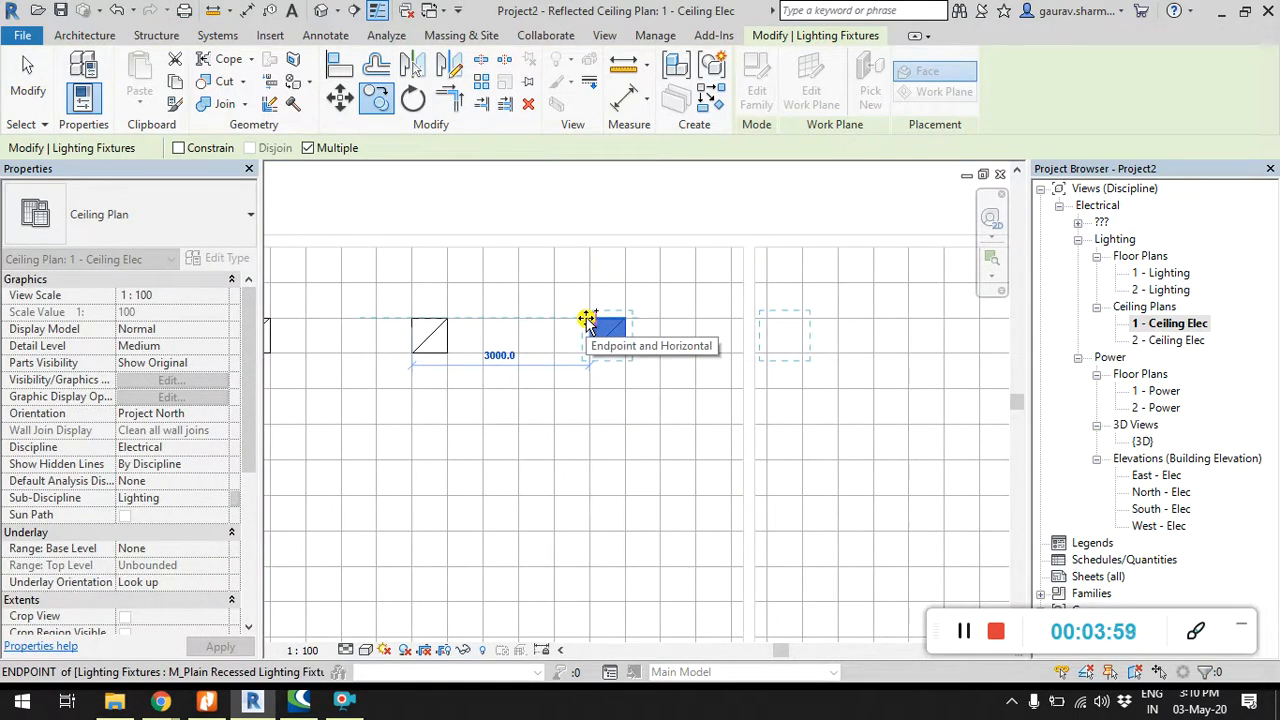
scroll(588, 320, down, 2)
middle_drag(596, 322, 833, 317)
scroll(770, 314, down, 2)
click(27, 86)
Step: Copy the row of five fixtures four times down the room at 2400 mm spacing, using multiple copies
middle_drag(467, 208, 423, 203)
scroll(522, 280, down, 1)
middle_drag(522, 294, 517, 277)
drag(302, 268, 768, 328)
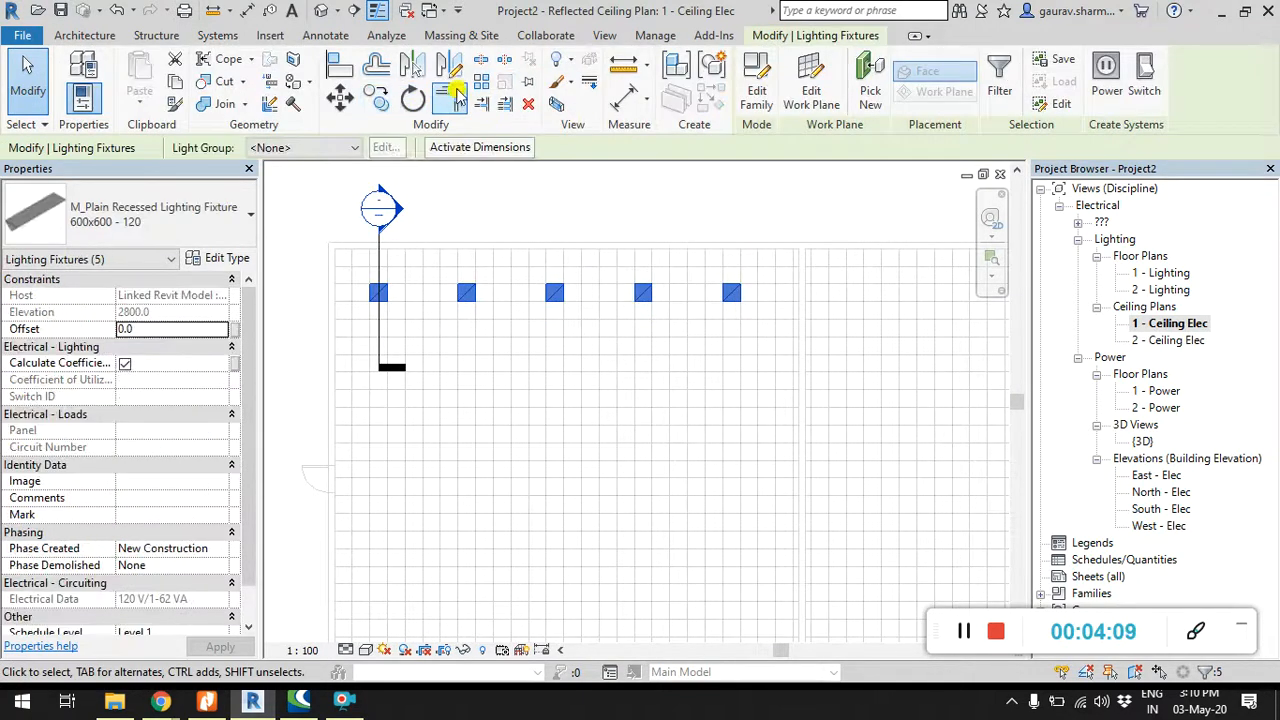
click(376, 97)
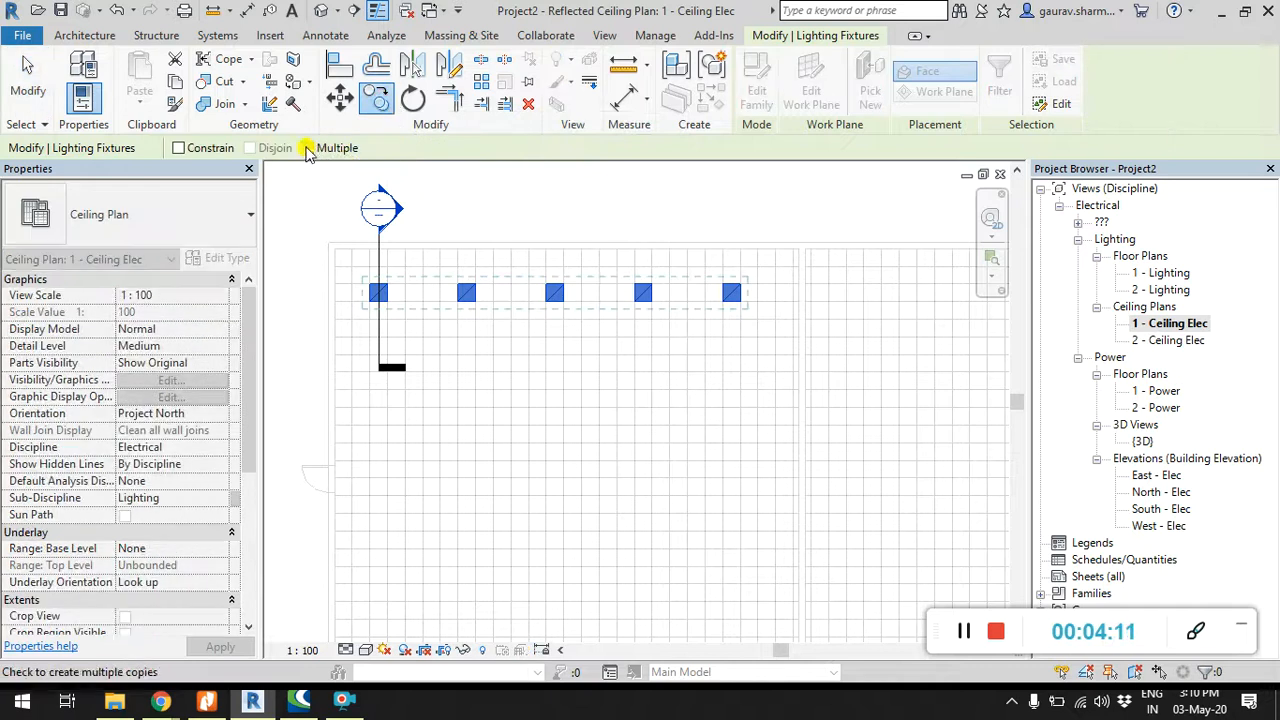
scroll(365, 305, up, 2)
click(376, 274)
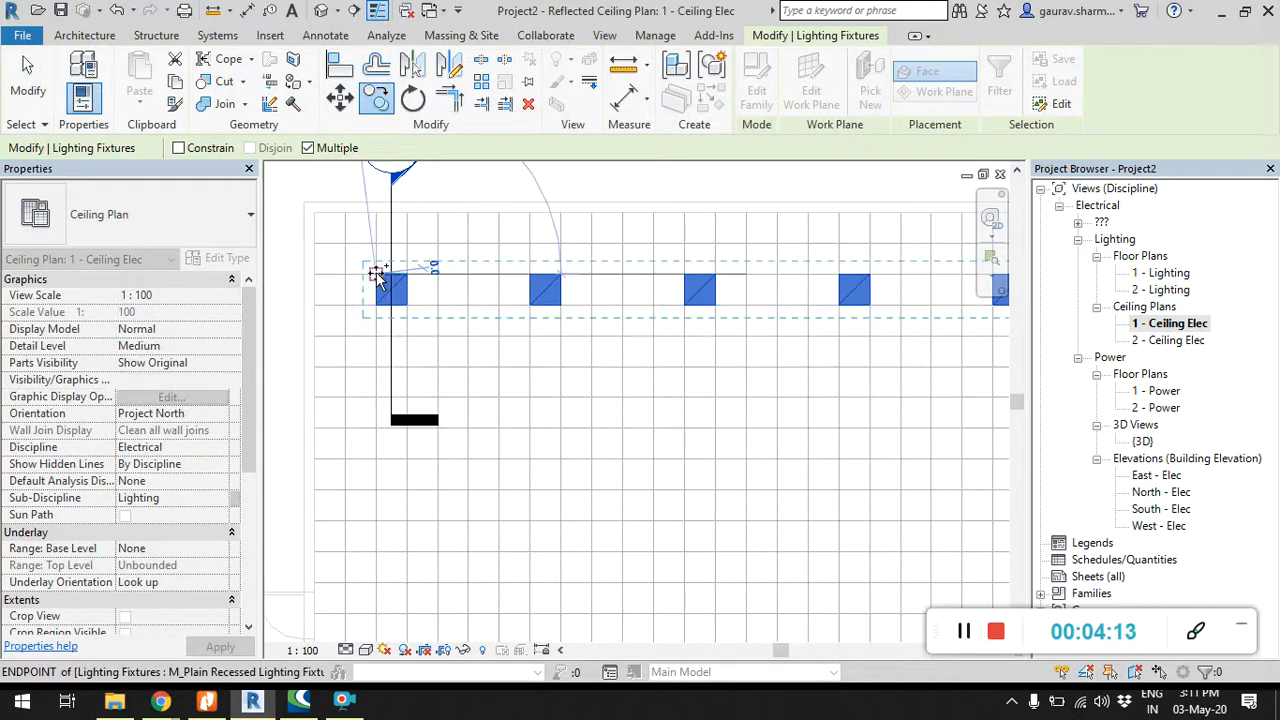
click(375, 401)
middle_drag(375, 402, 391, 236)
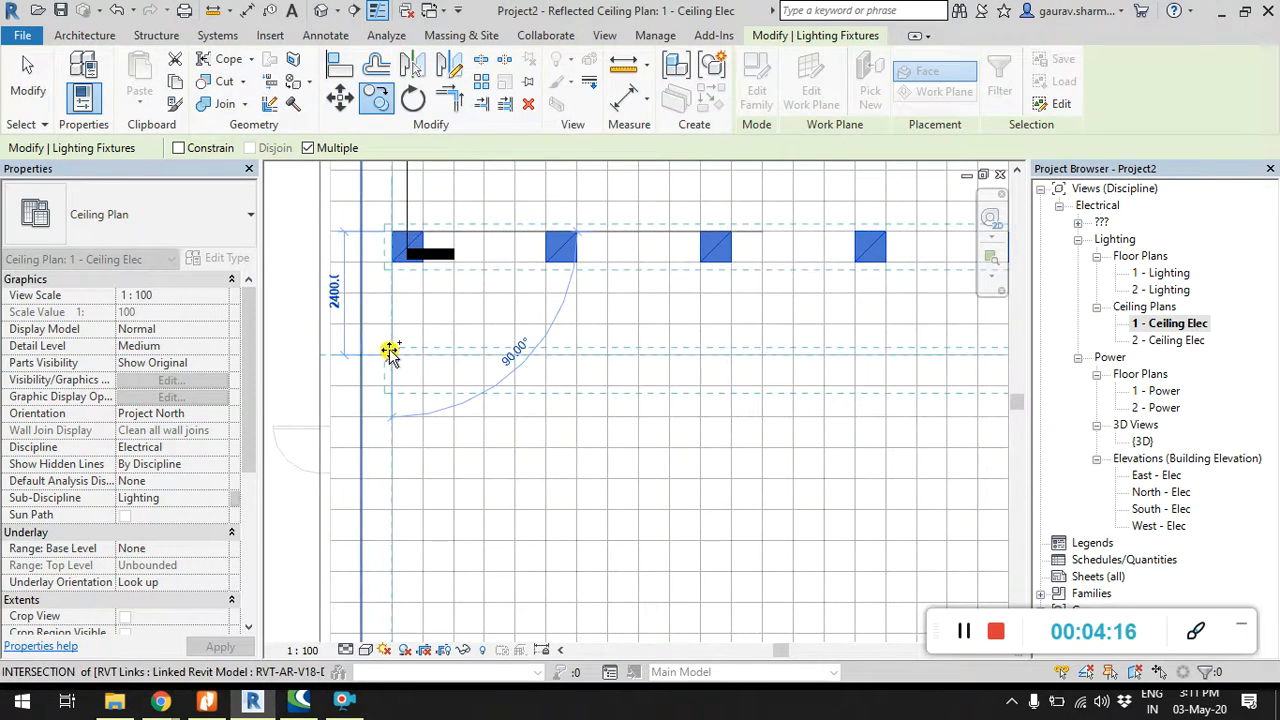
click(391, 360)
middle_drag(407, 432, 409, 312)
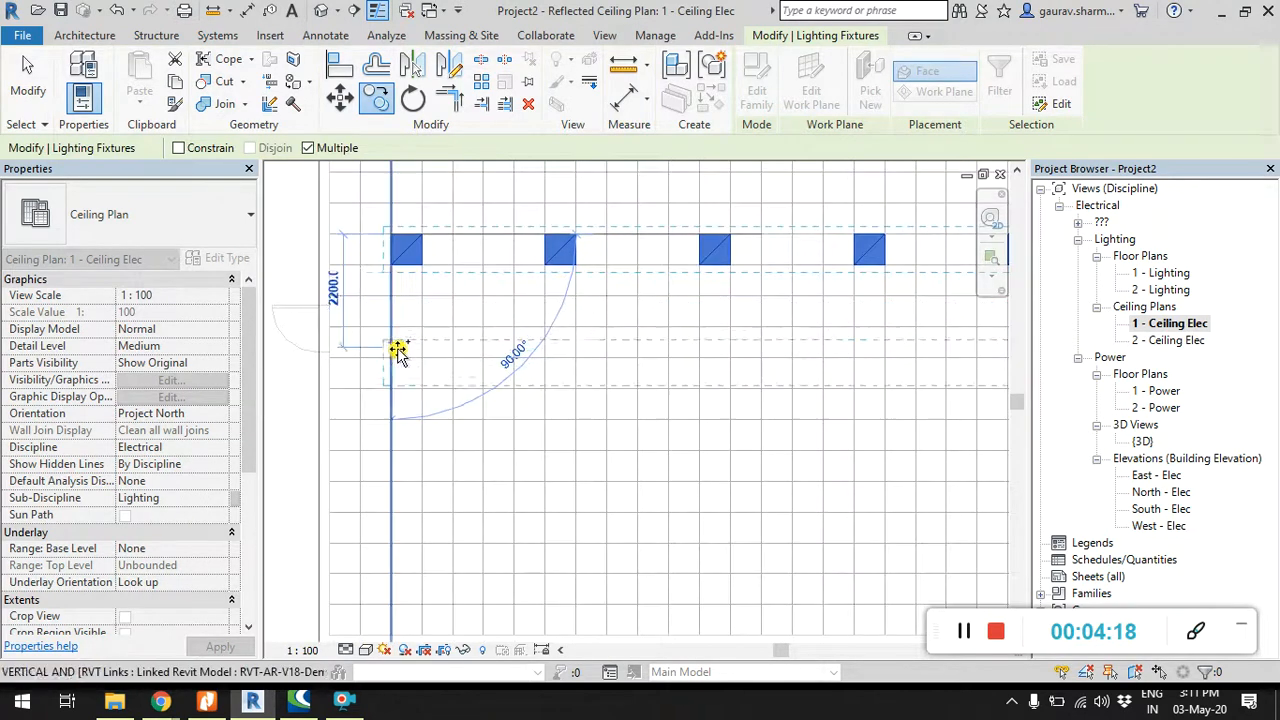
click(391, 360)
middle_drag(405, 405, 409, 286)
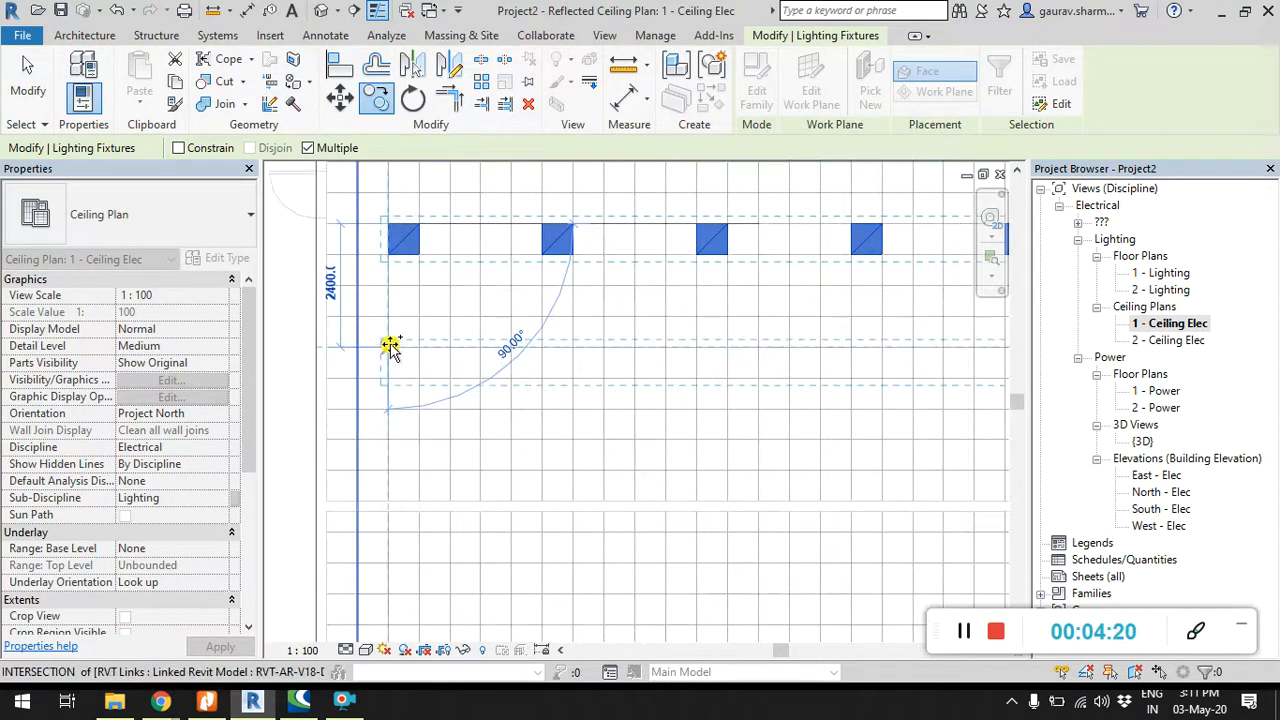
click(390, 347)
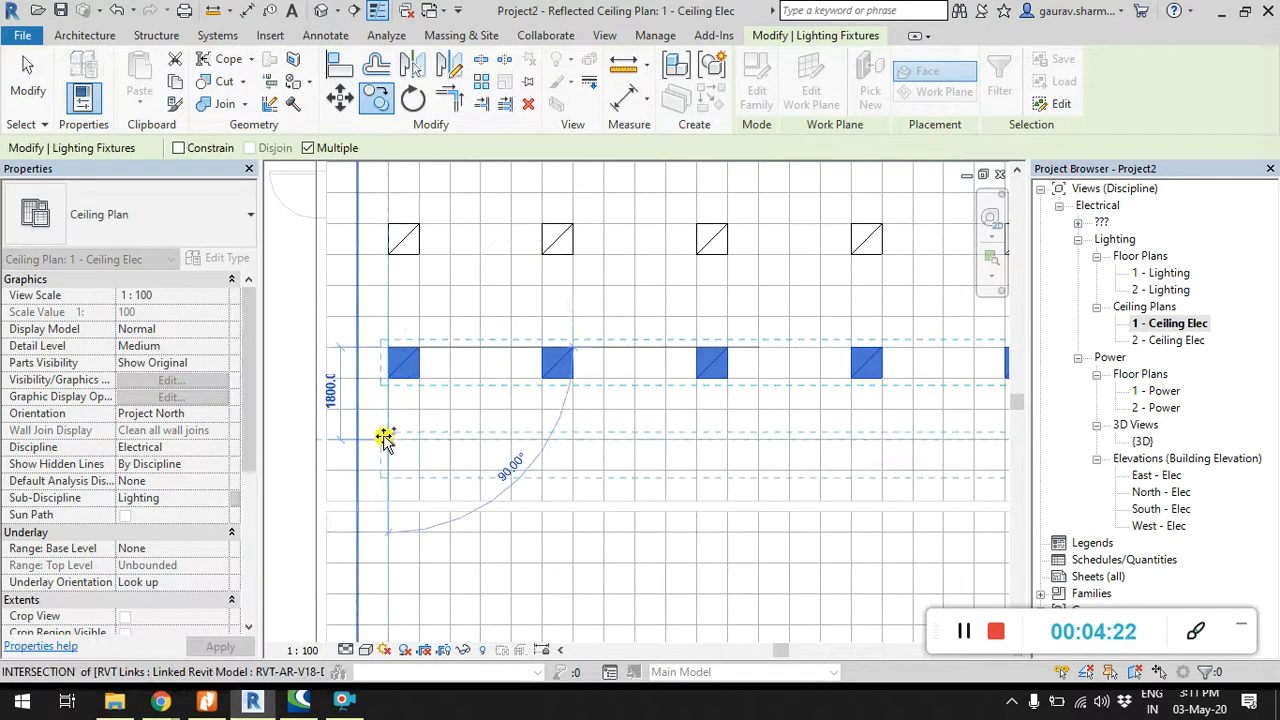
key(Escape)
key(Escape)
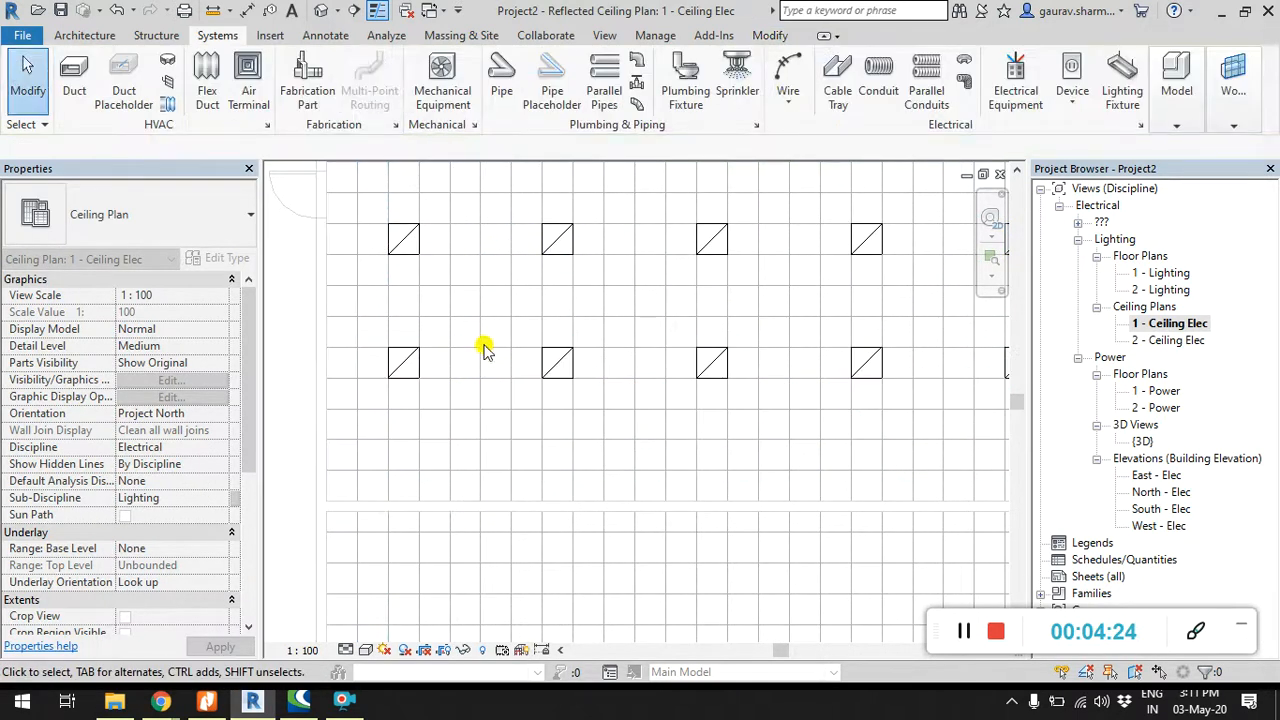
Step: Set the ceiling plan's detail level to Fine
scroll(486, 348, down, 4)
middle_drag(555, 263, 551, 283)
middle_drag(352, 248, 336, 259)
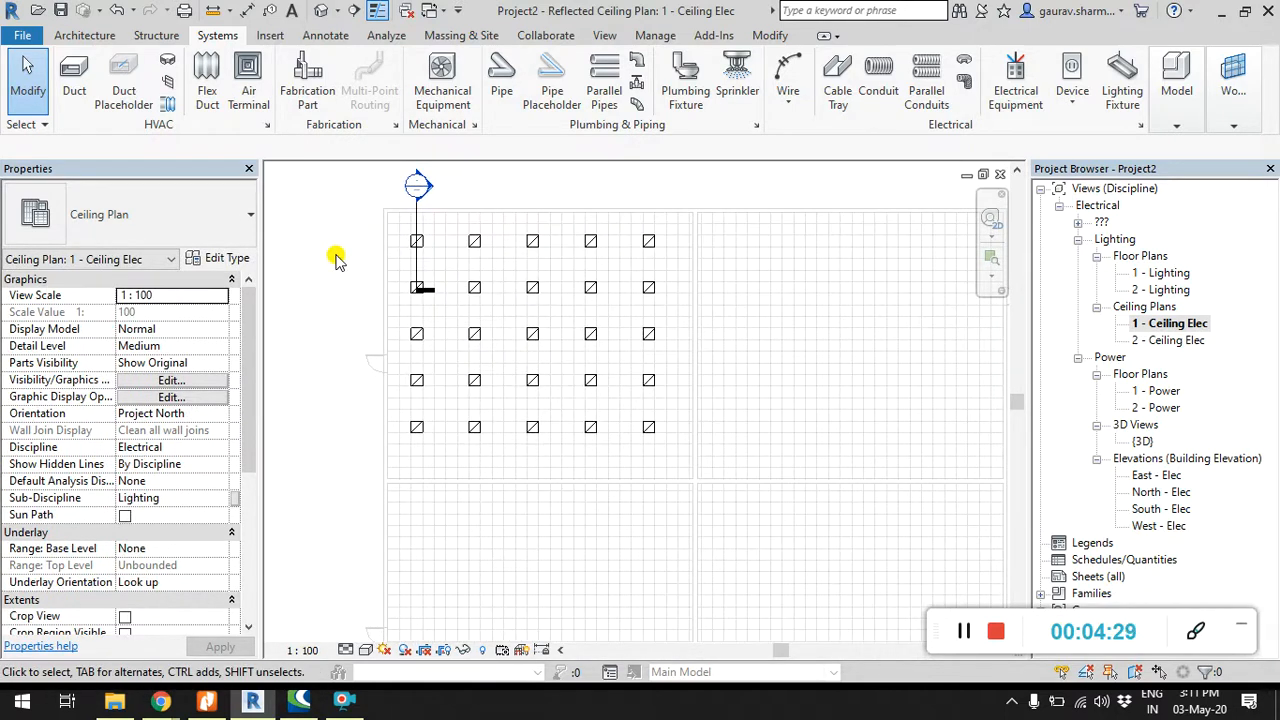
click(419, 226)
click(407, 237)
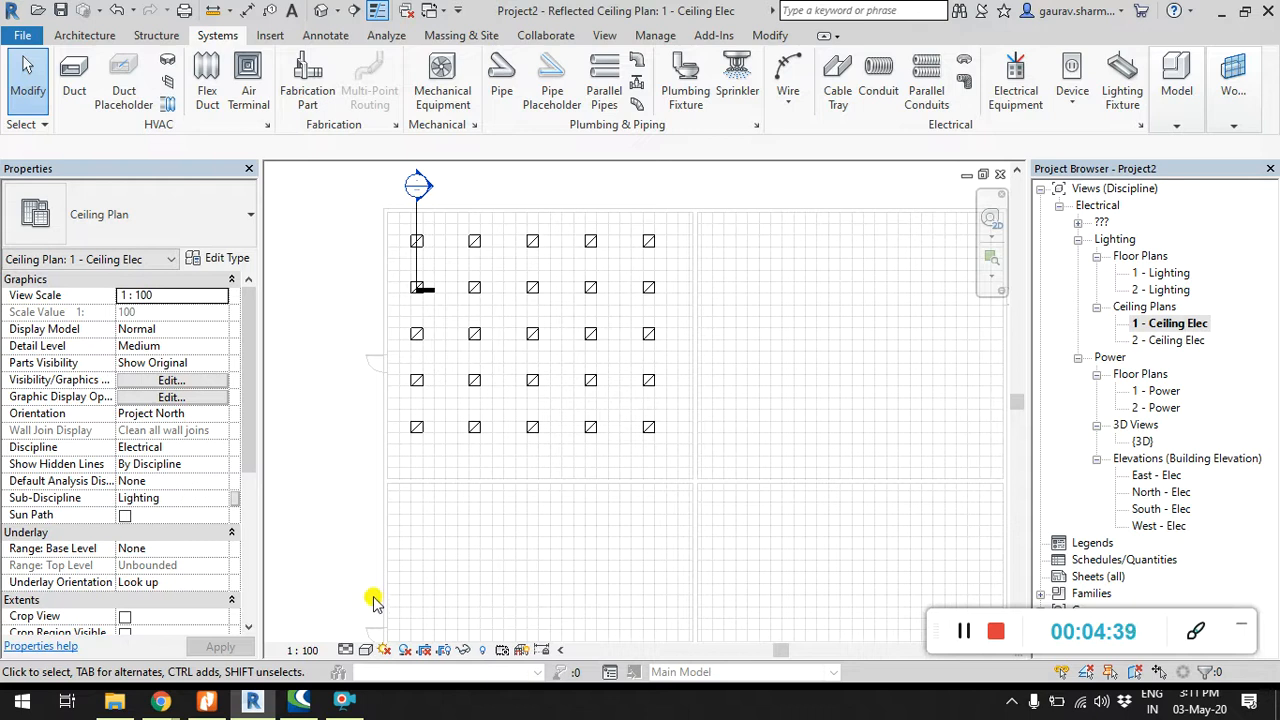
click(347, 650)
click(370, 627)
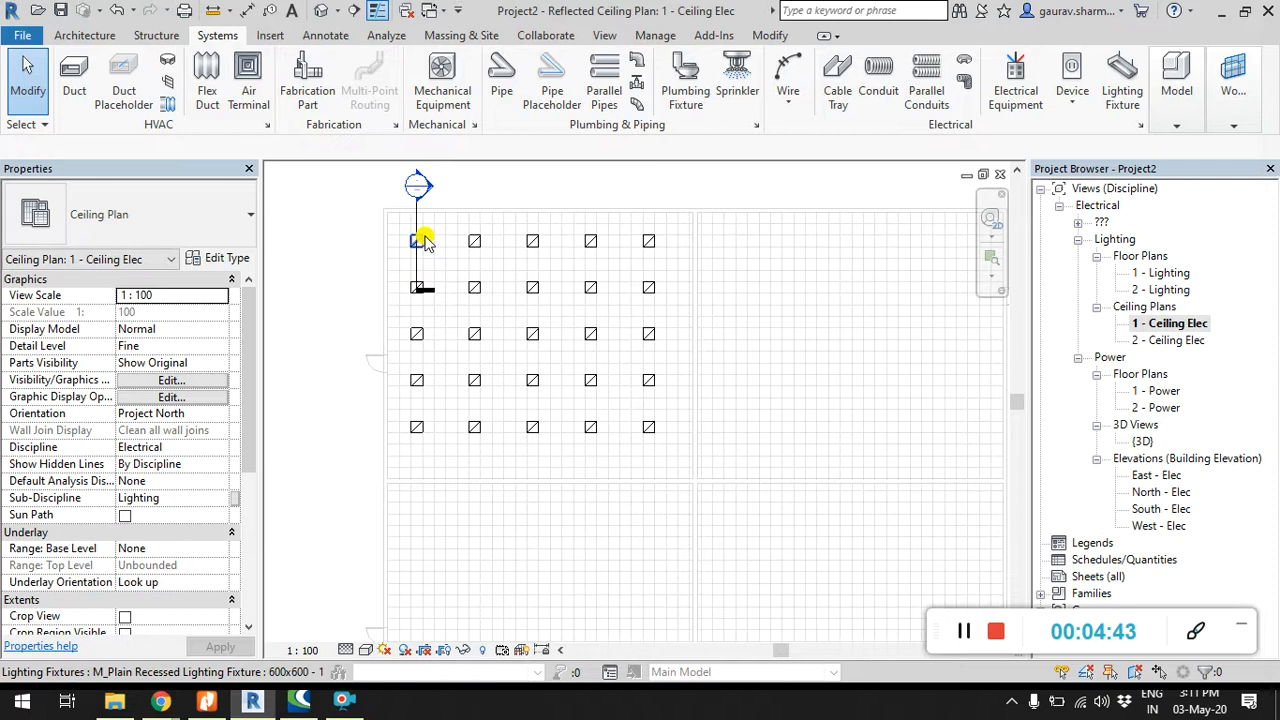
Step: Inspect the first fixture, then all the room's fixtures together, and clear the selection
click(424, 242)
click(308, 265)
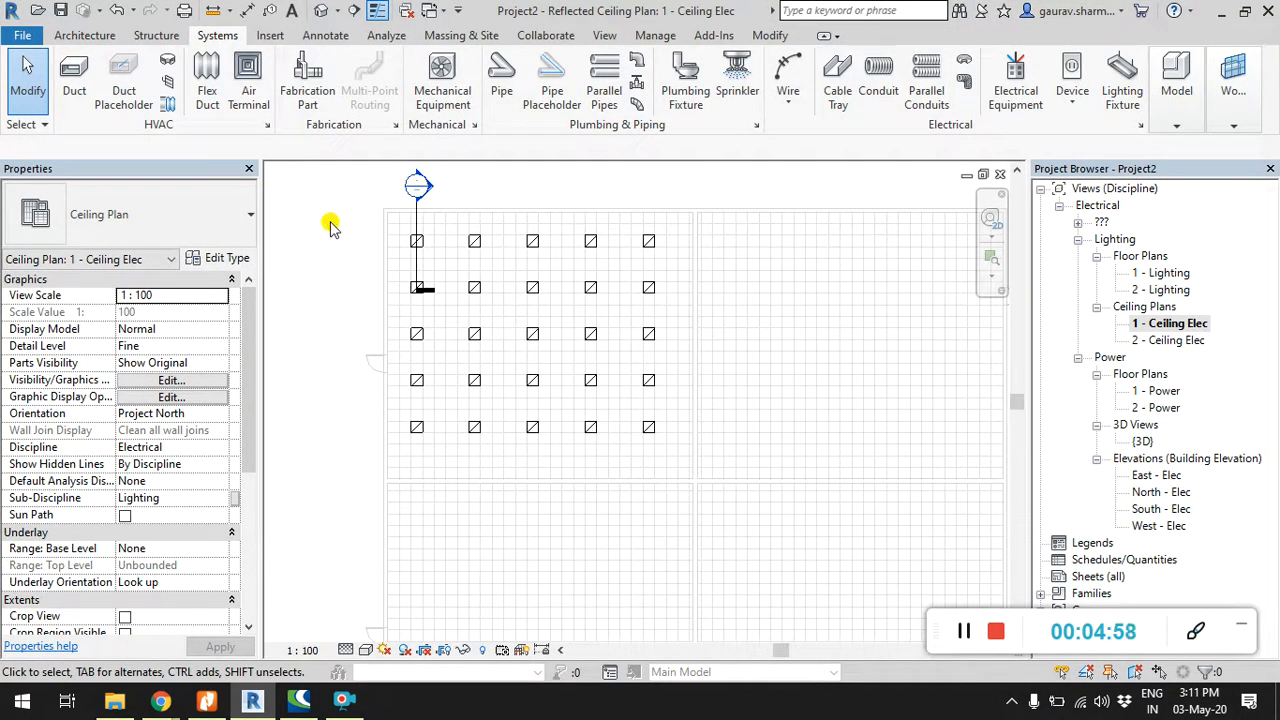
drag(343, 222, 676, 462)
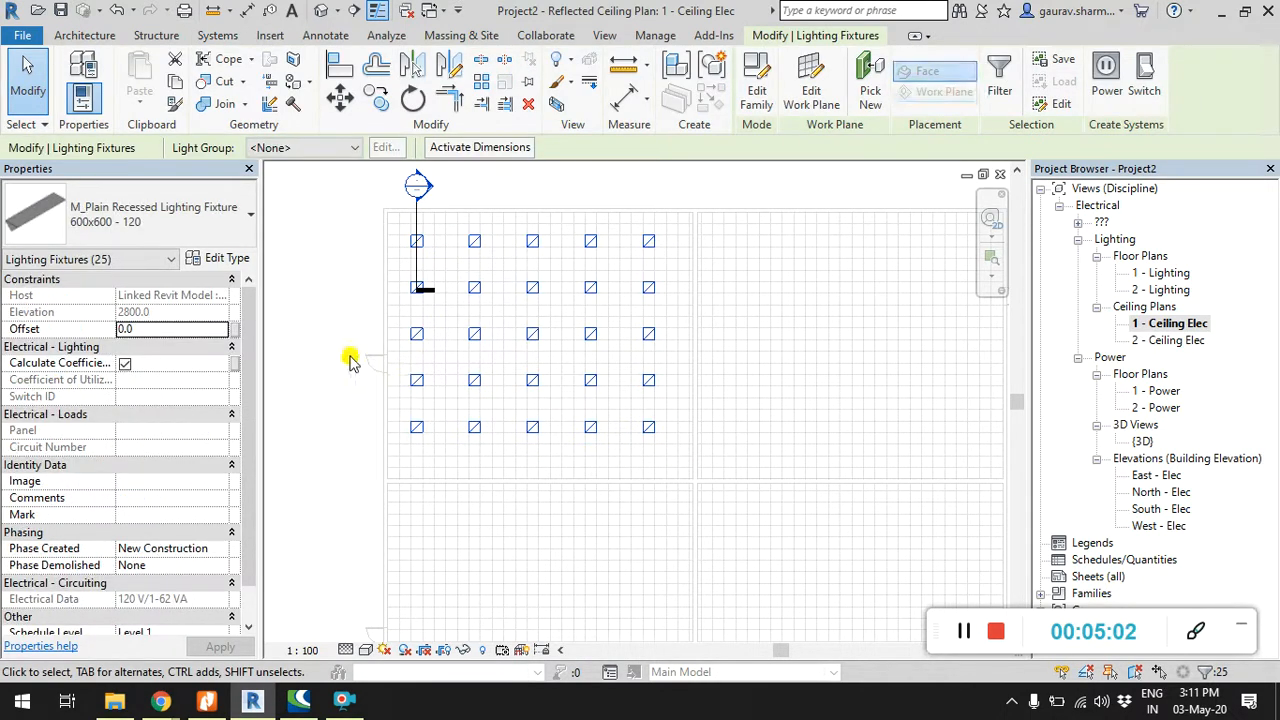
click(314, 246)
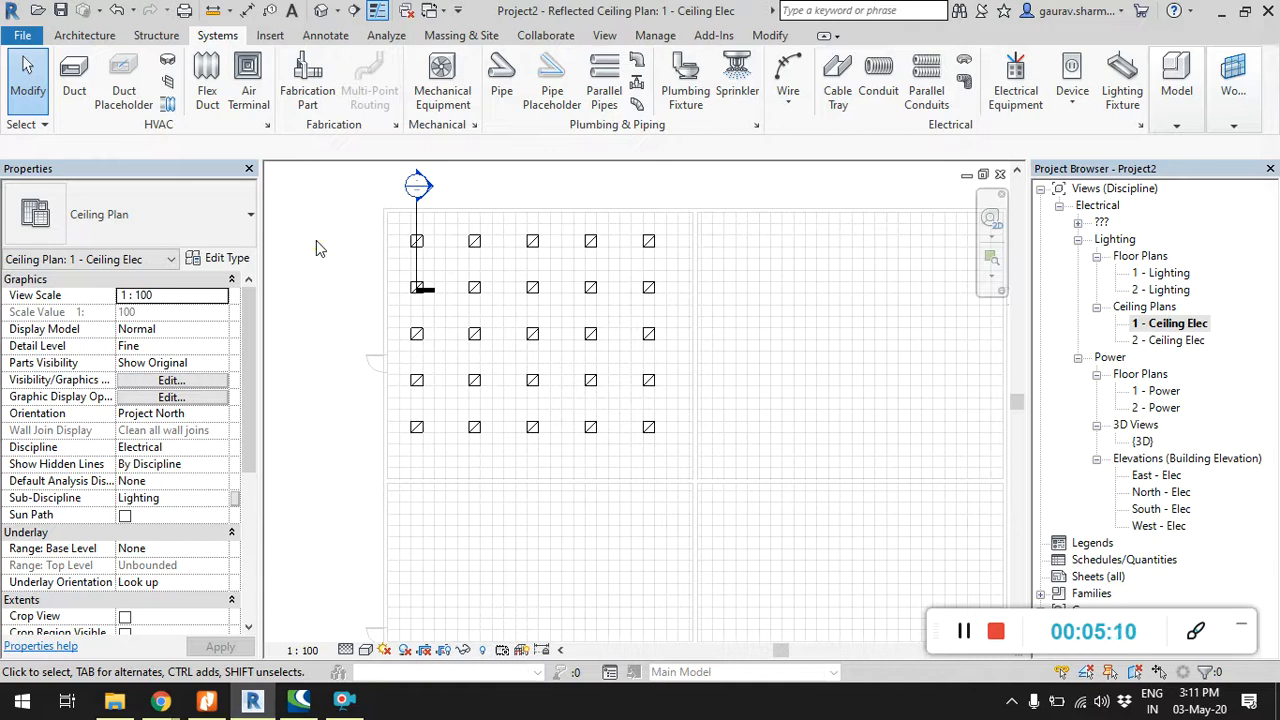
Step: Place five M_Lighting Switches lighting devices of type Circuit Breaker in a line on the room's left wall, just above the door
click(1070, 105)
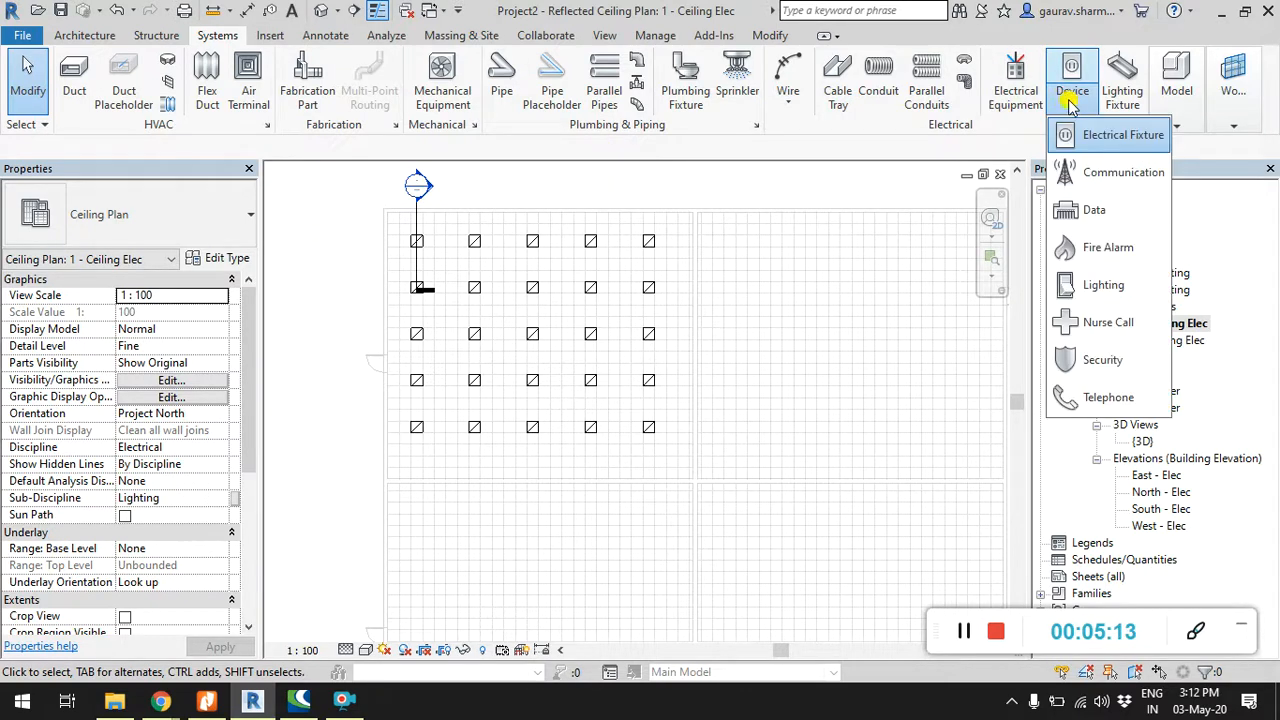
click(1113, 295)
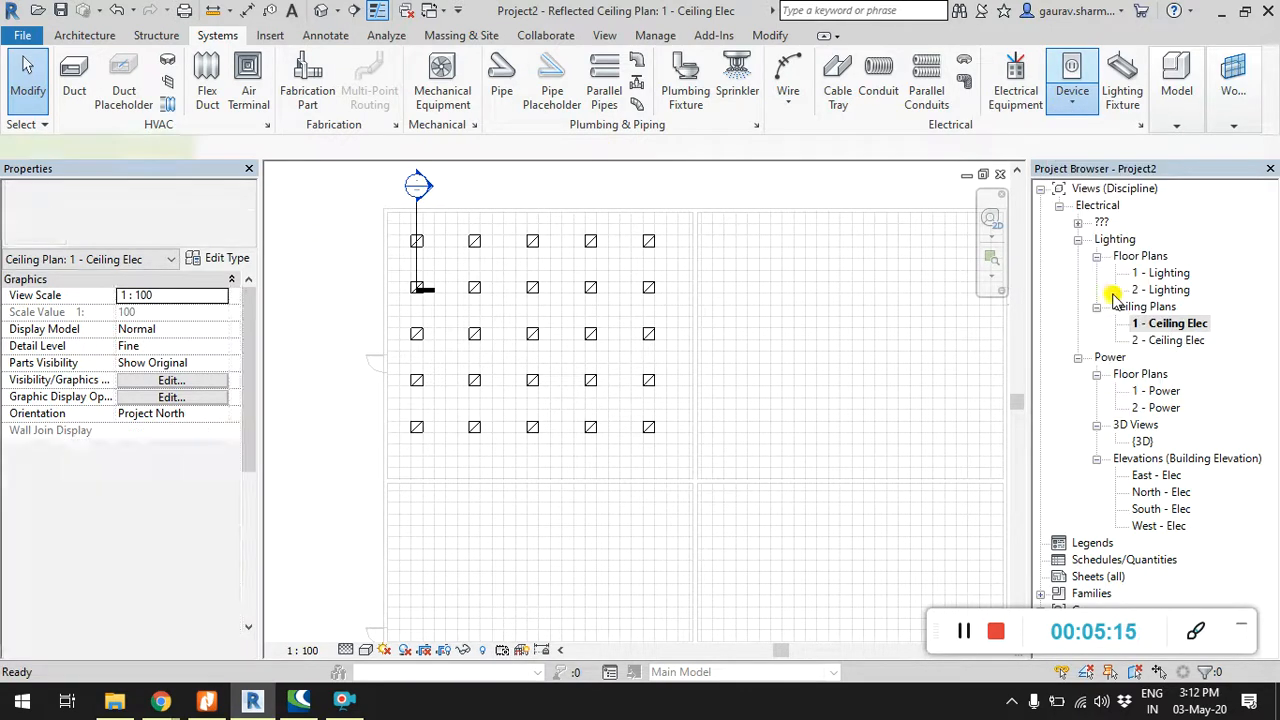
click(135, 222)
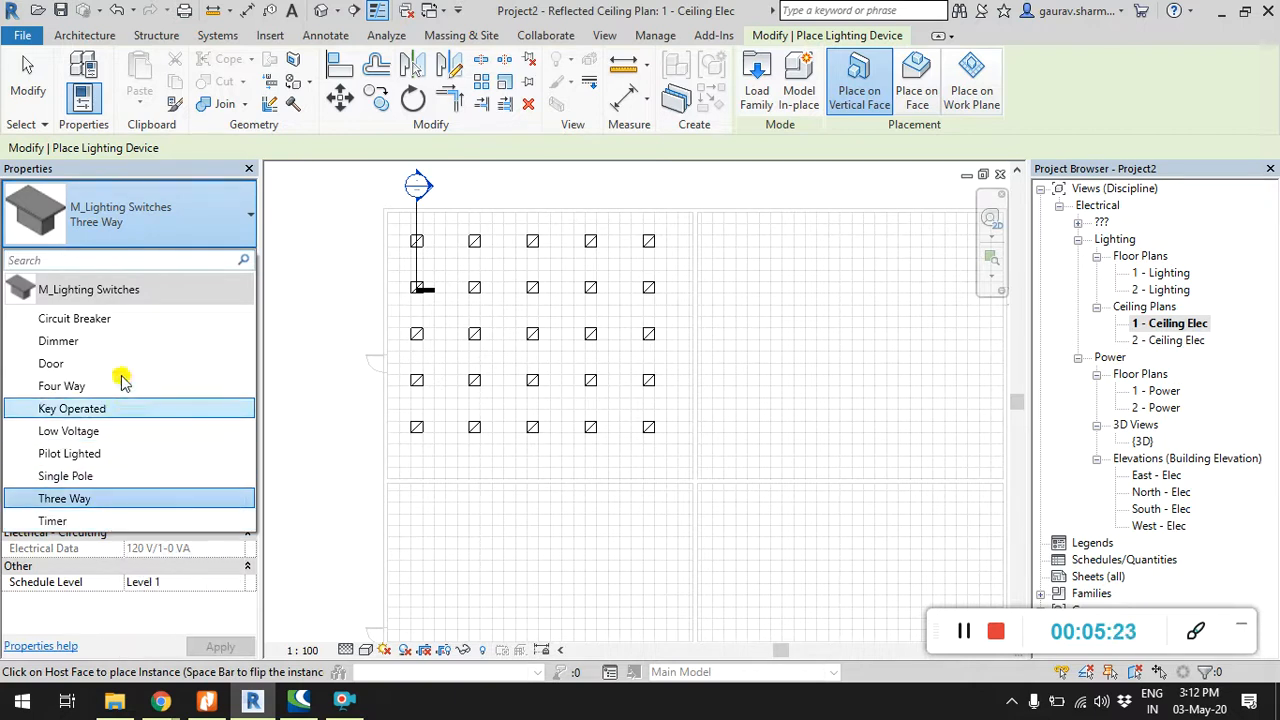
mouse_move(124, 326)
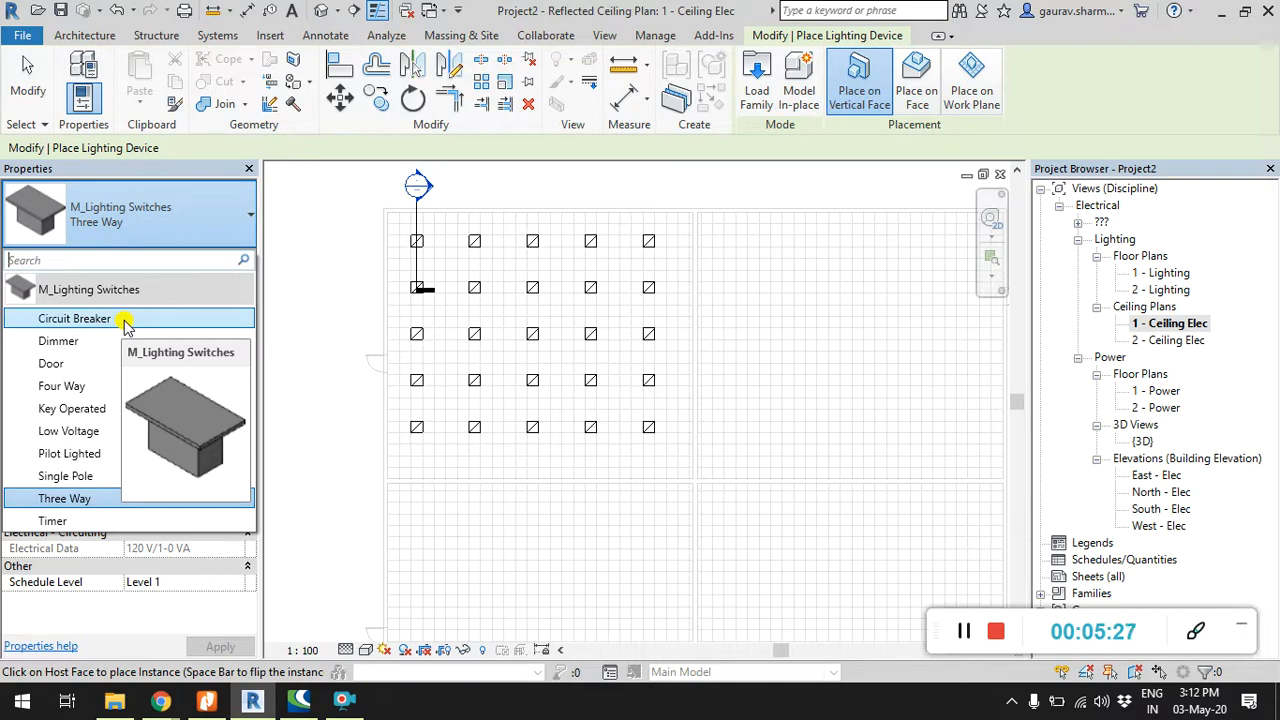
click(124, 320)
middle_drag(296, 294, 314, 303)
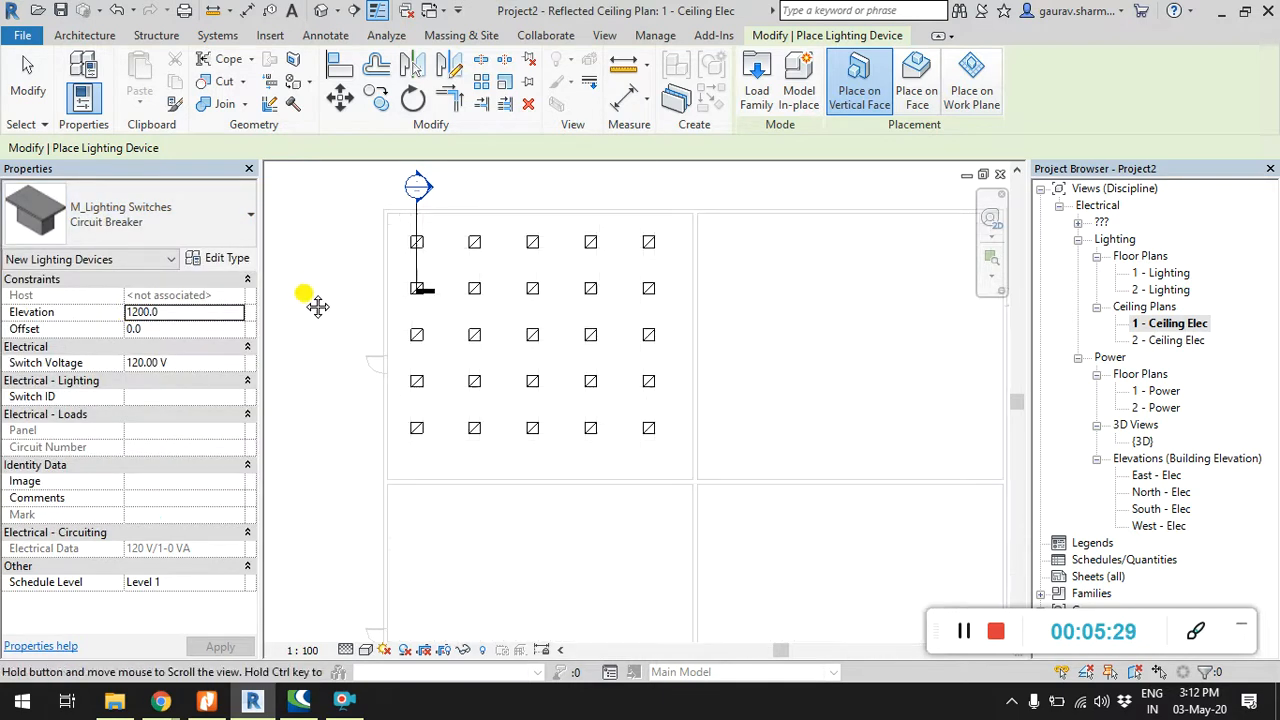
scroll(345, 294, up, 3)
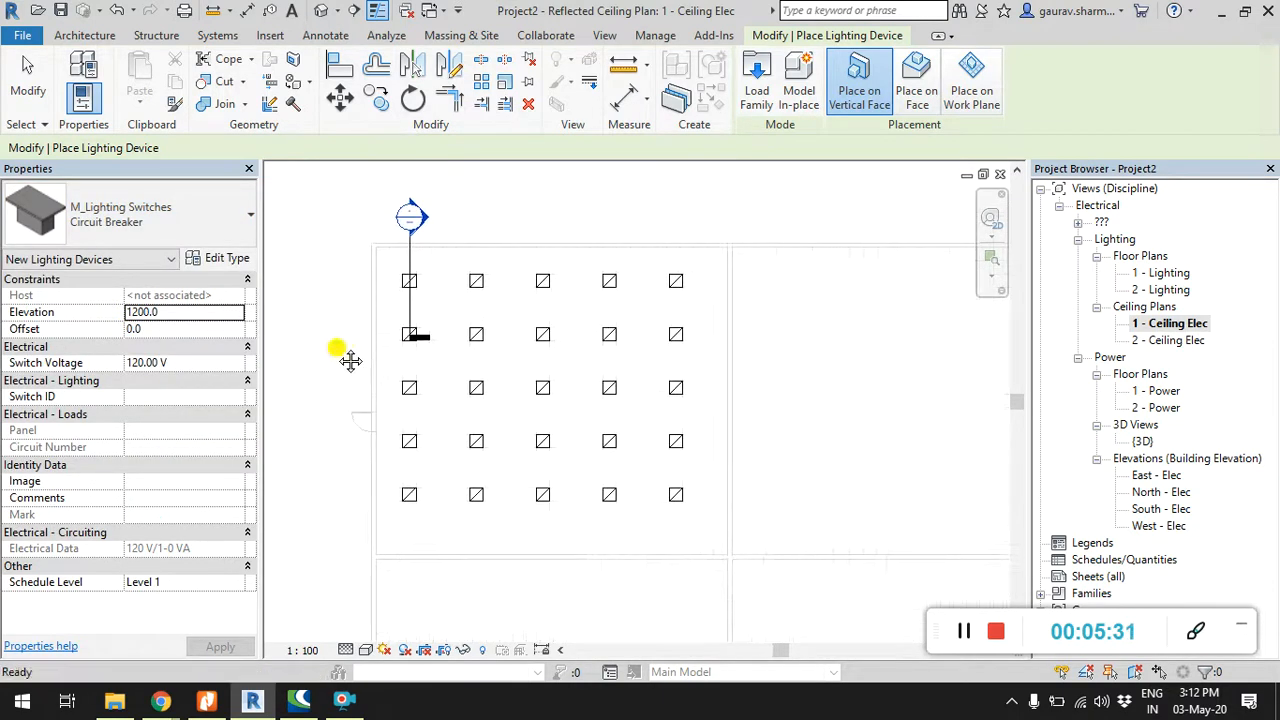
scroll(391, 280, up, 2)
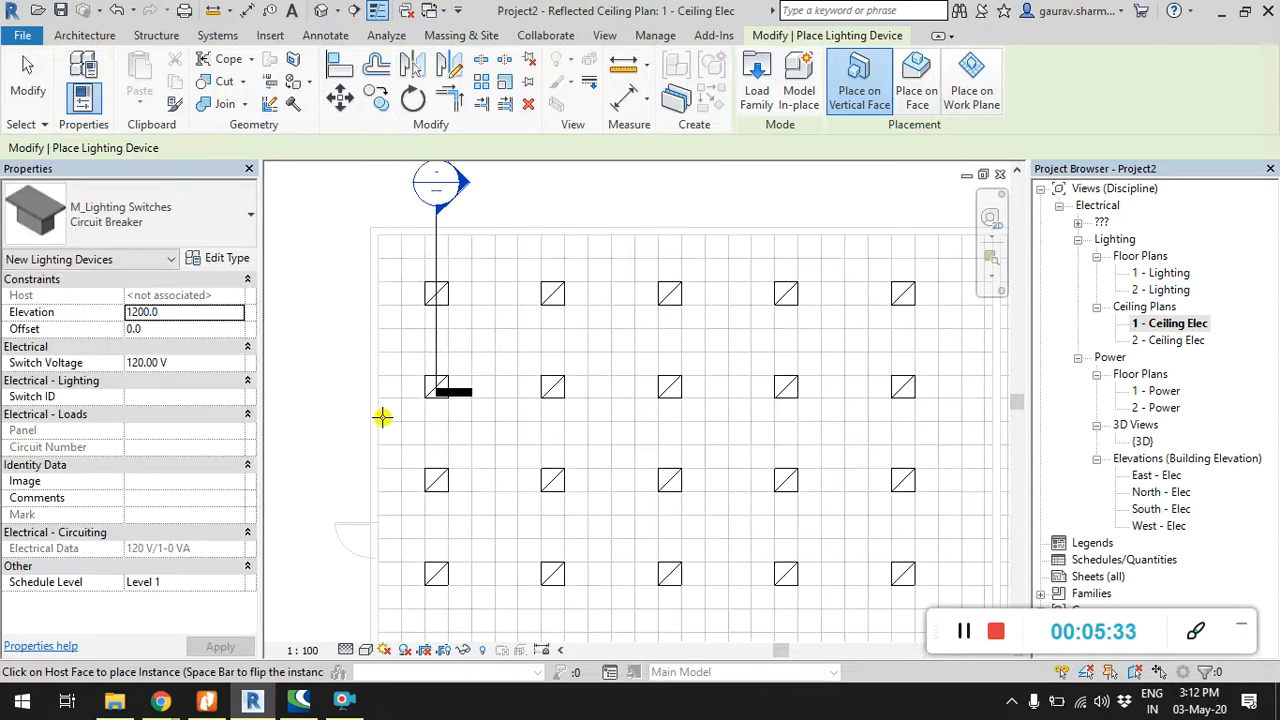
scroll(382, 417, down, 1)
middle_drag(382, 417, 352, 305)
scroll(352, 380, up, 2)
middle_drag(352, 369, 394, 391)
scroll(393, 395, up, 2)
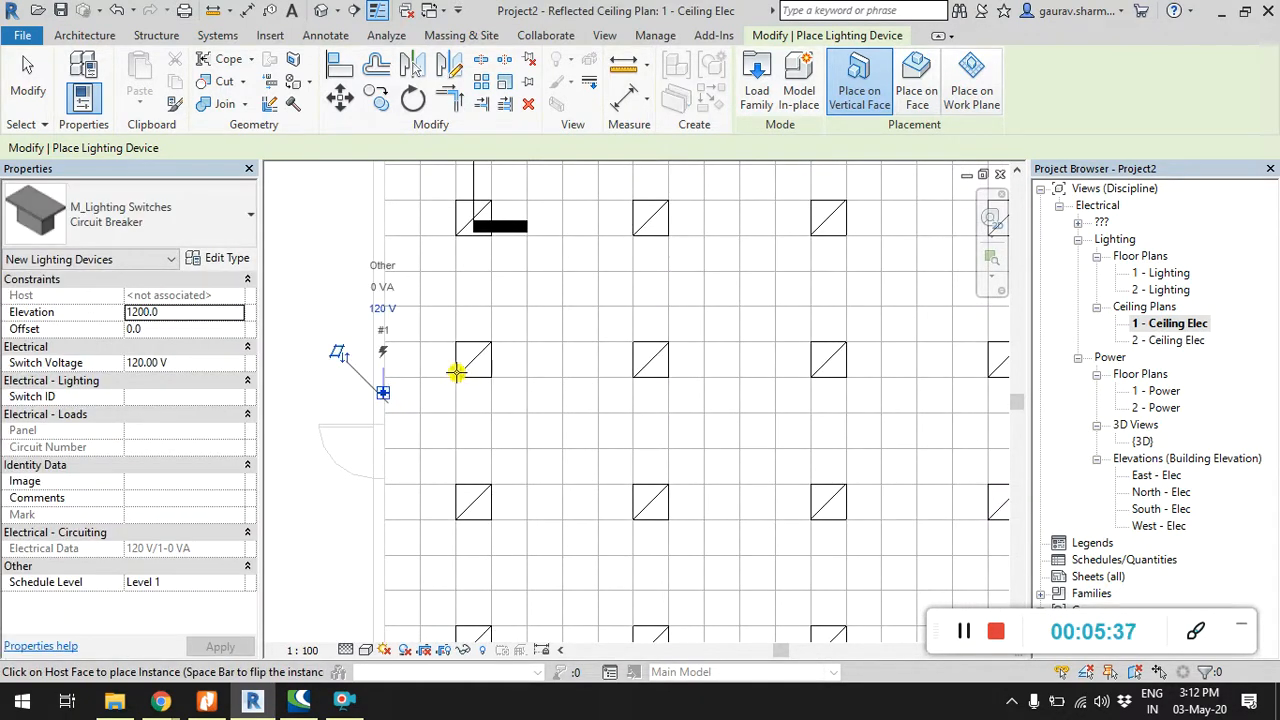
scroll(403, 371, up, 2)
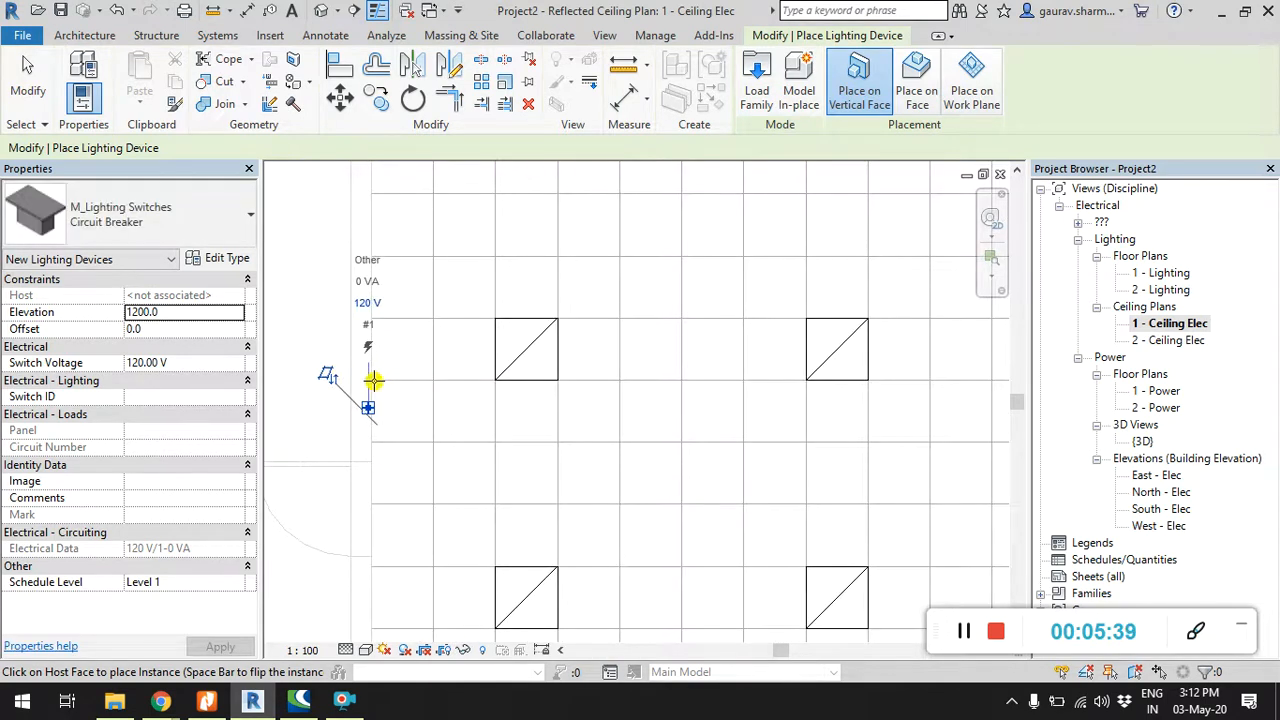
click(370, 392)
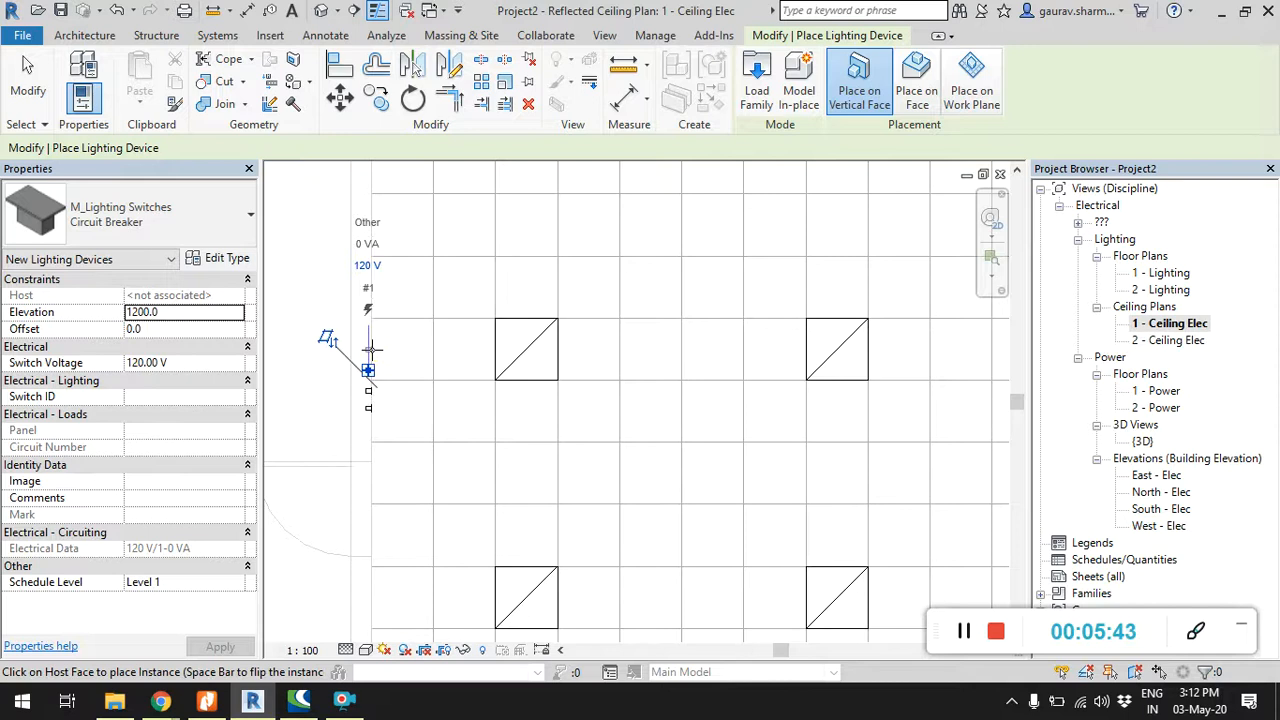
click(370, 348)
key(Escape)
key(Escape)
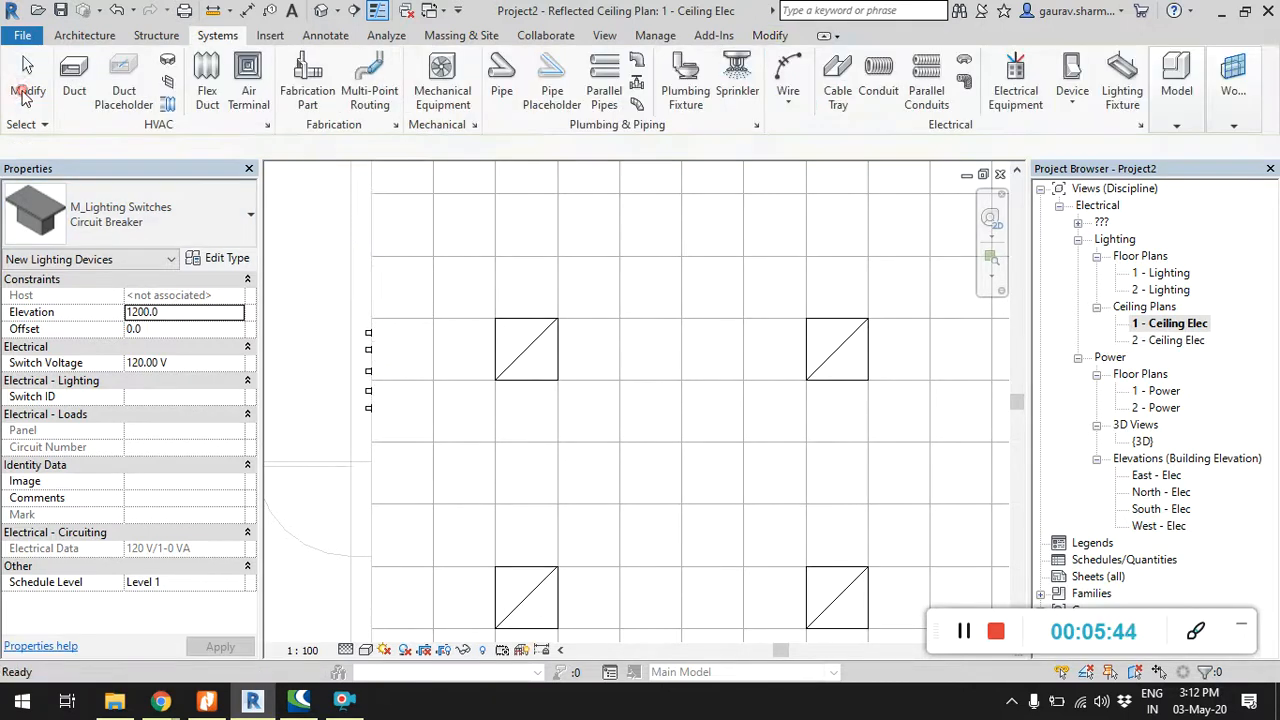
Step: Set the ceiling plan's detail level to Medium
scroll(334, 420, down, 2)
click(347, 650)
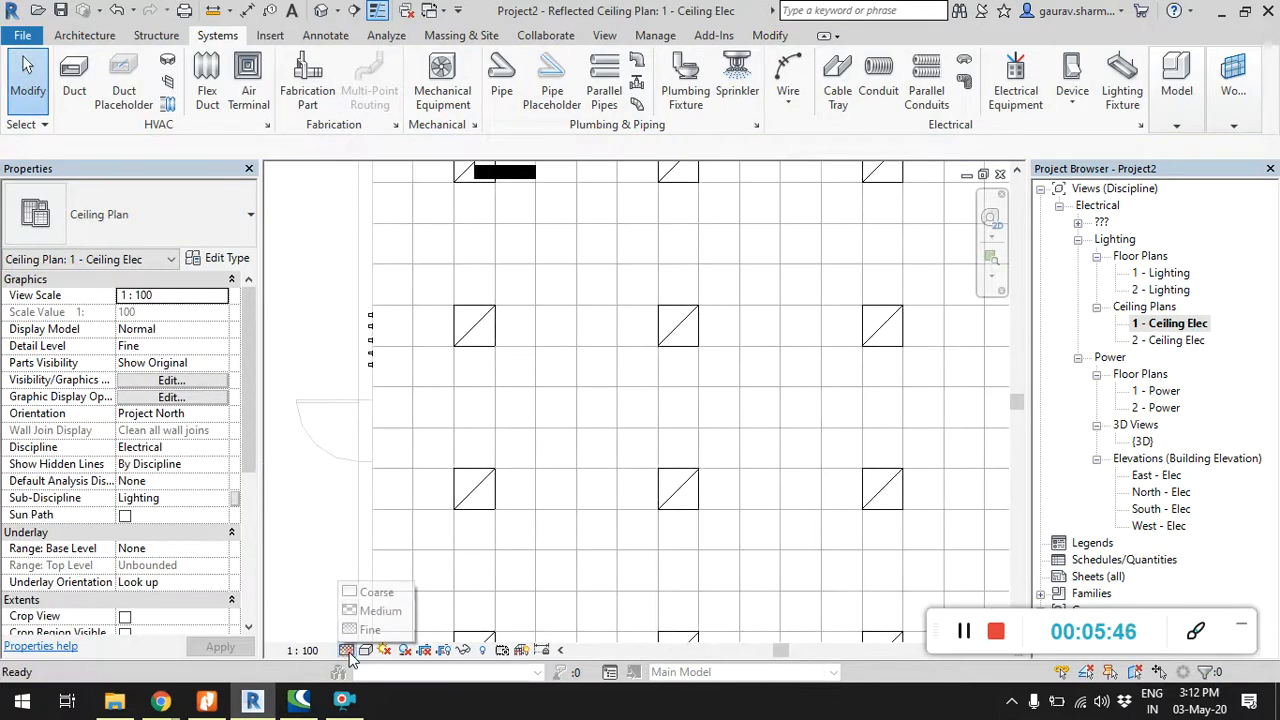
click(383, 612)
scroll(352, 319, up, 2)
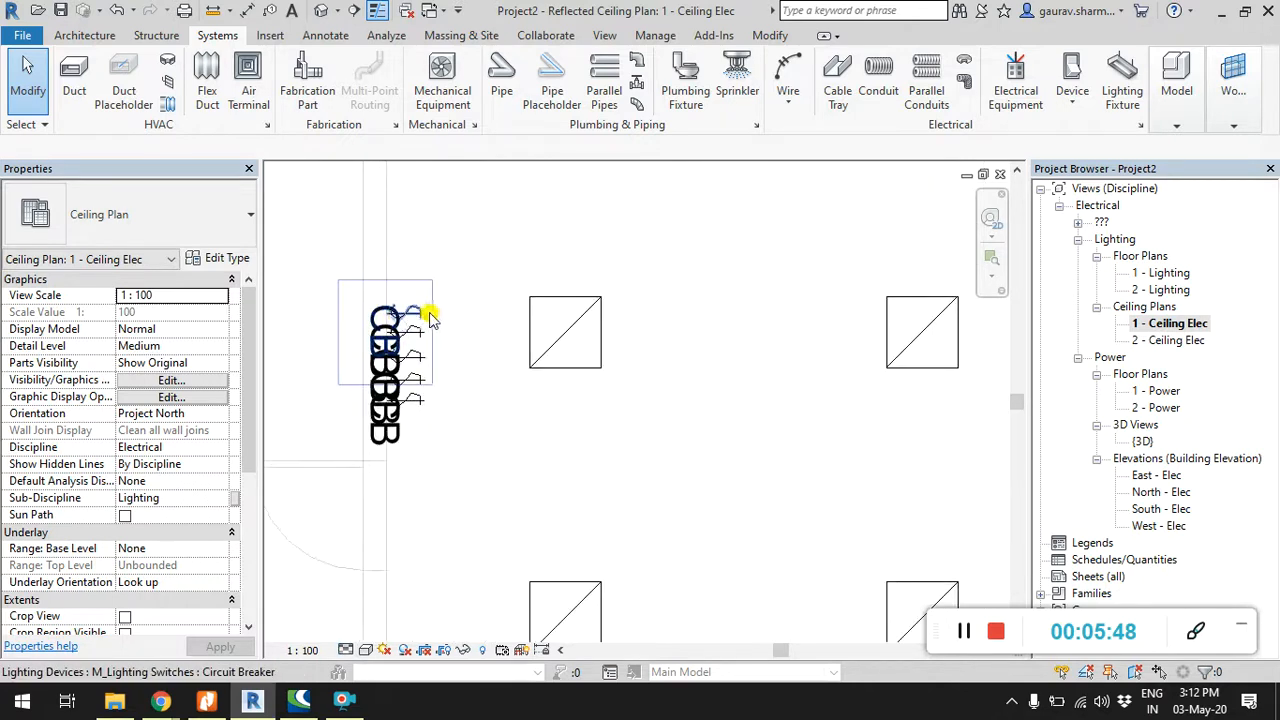
Step: Spread the five circuit breaker switches apart along the wall above the door so their symbols sit evenly without overlapping
click(412, 318)
middle_drag(412, 318, 391, 380)
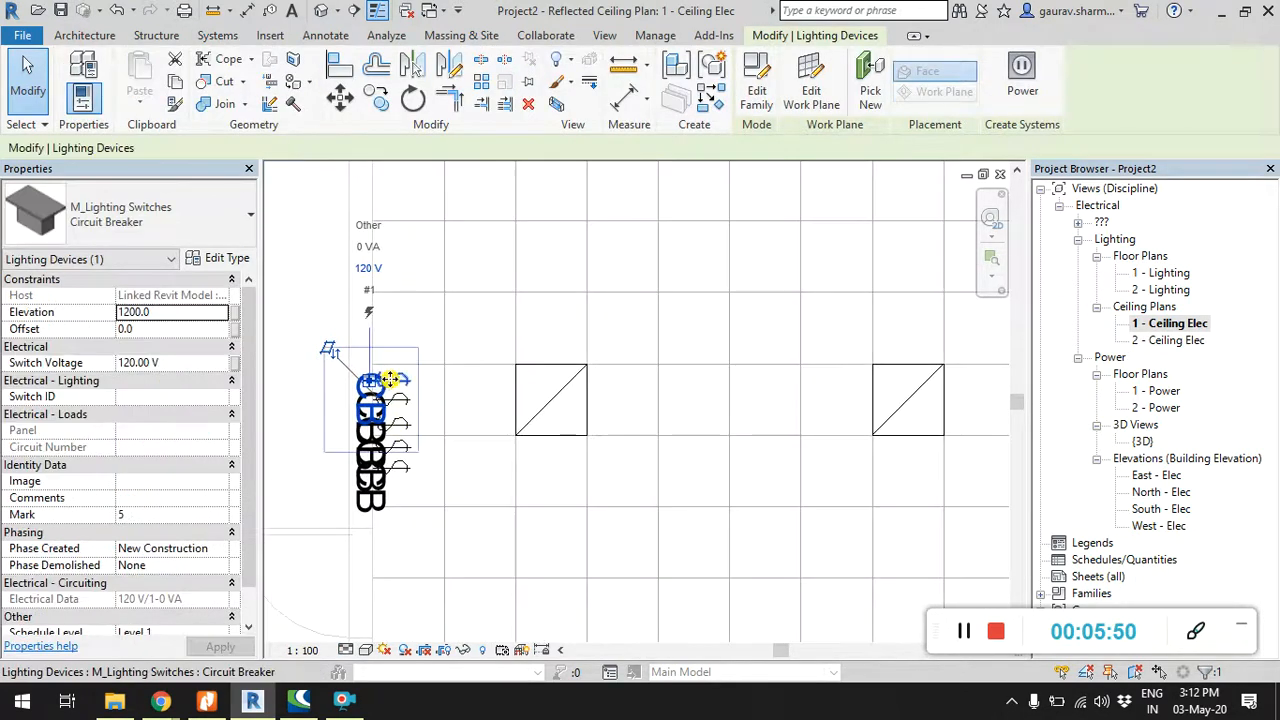
drag(390, 372, 376, 311)
click(398, 401)
drag(397, 379, 398, 377)
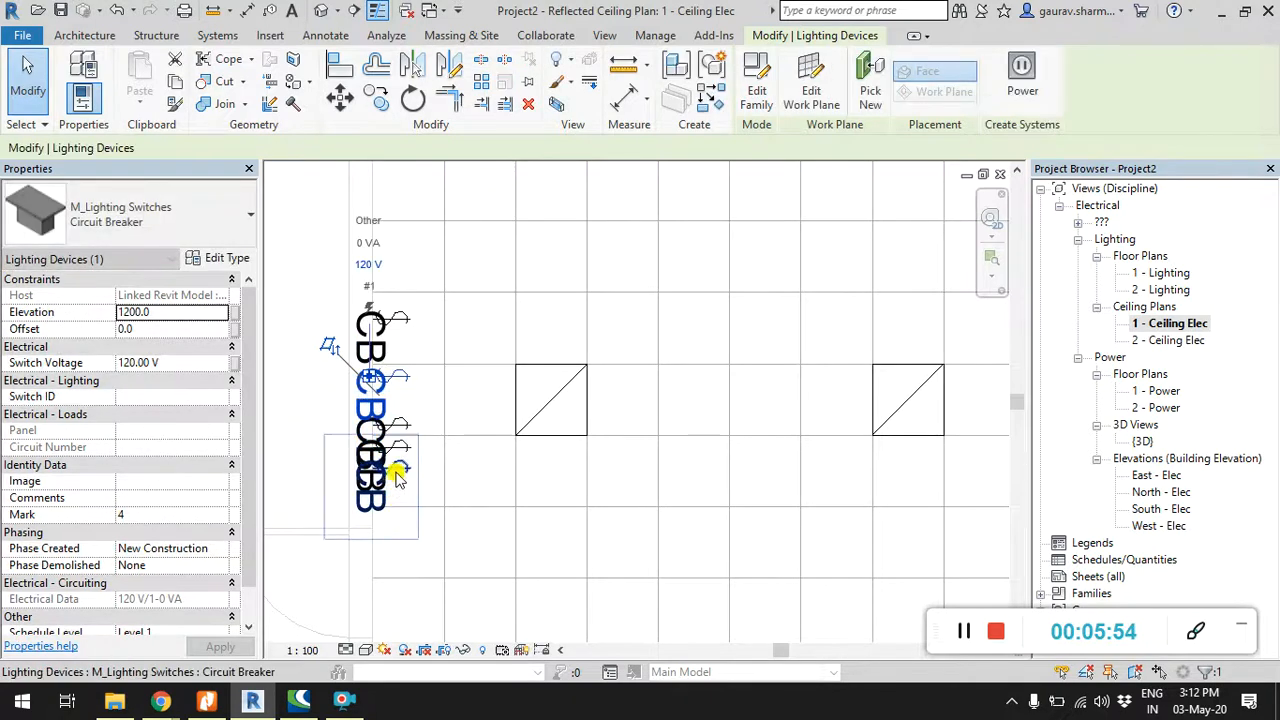
drag(398, 470, 398, 508)
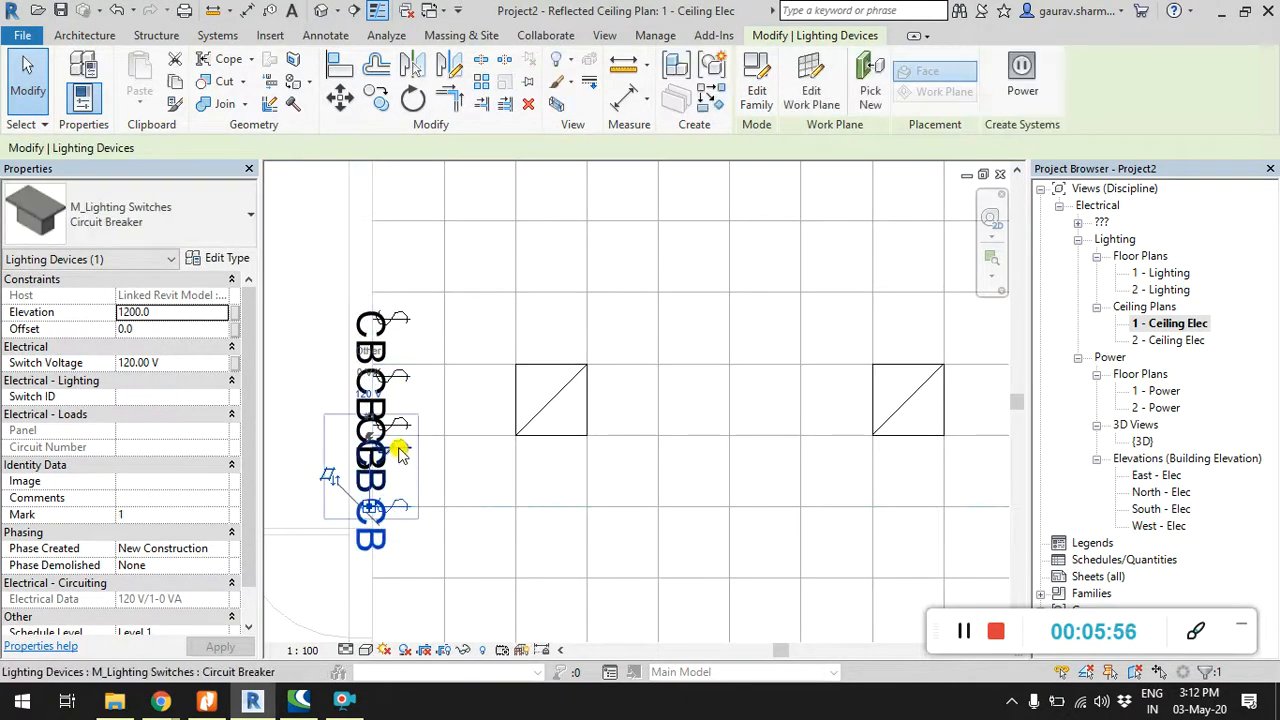
mouse_move(398, 446)
mouse_down()
mouse_move(398, 480)
mouse_move(395, 449)
mouse_up()
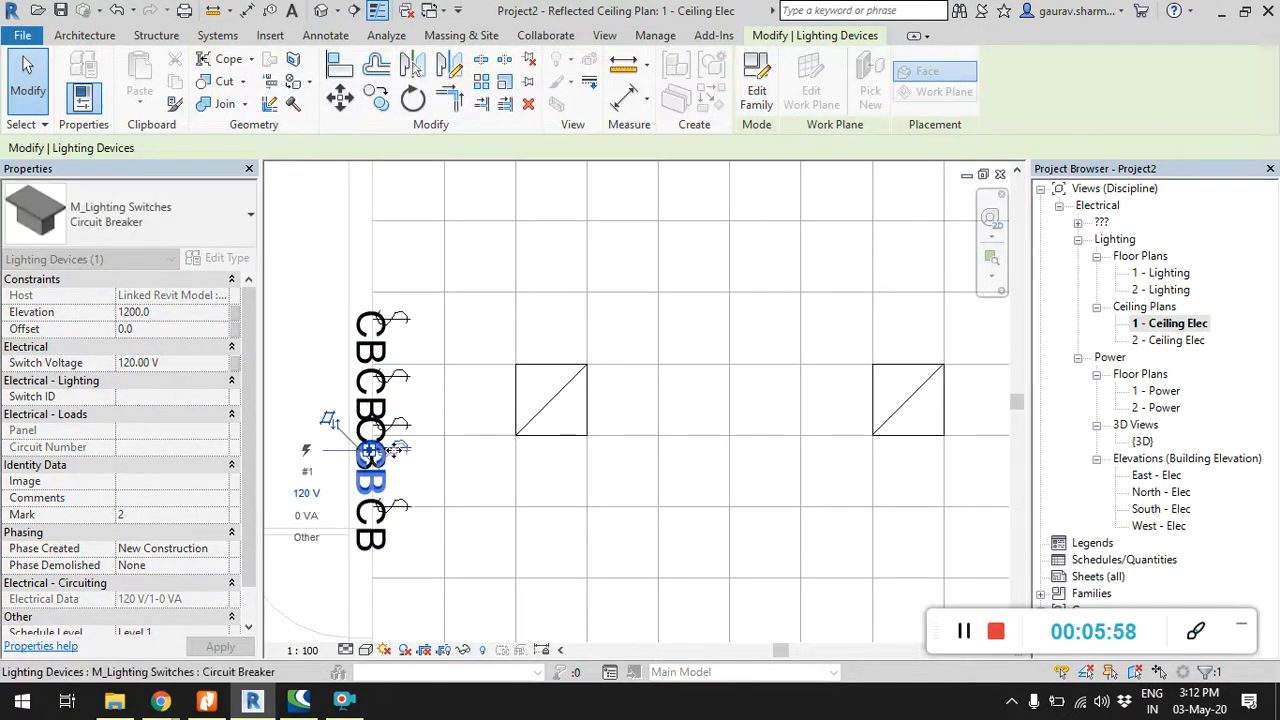
drag(385, 318, 385, 283)
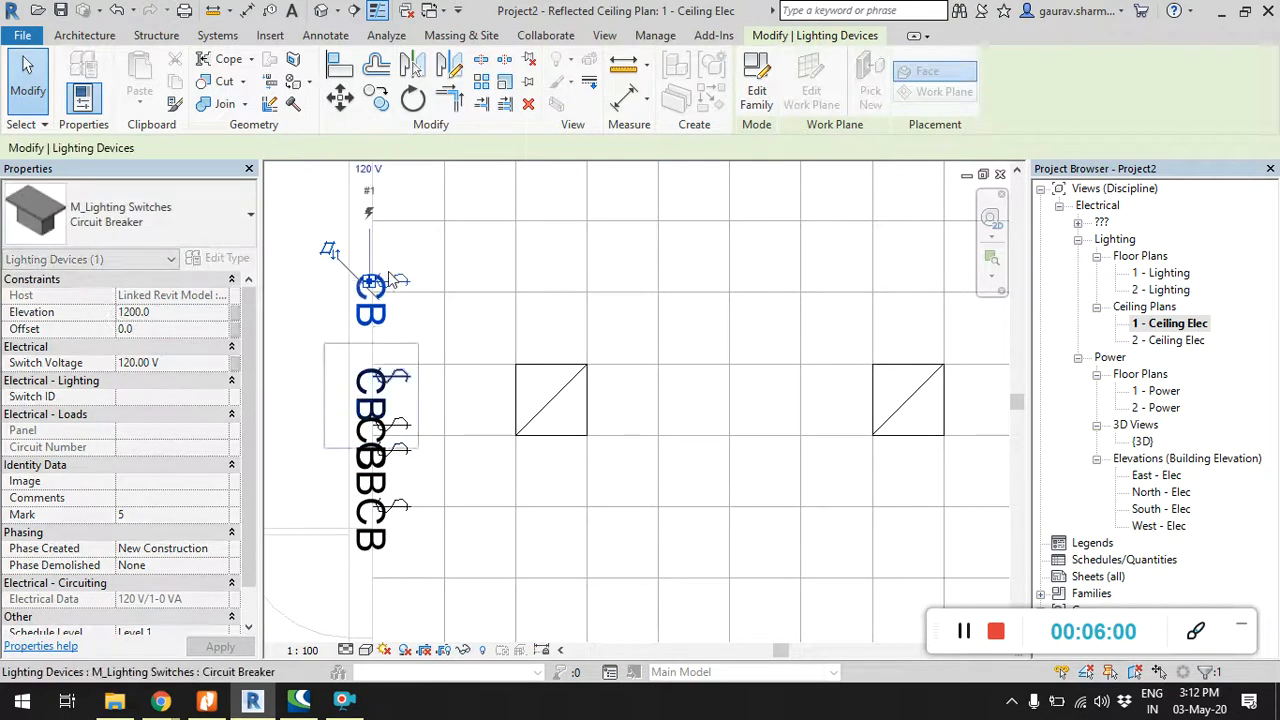
drag(400, 380, 400, 340)
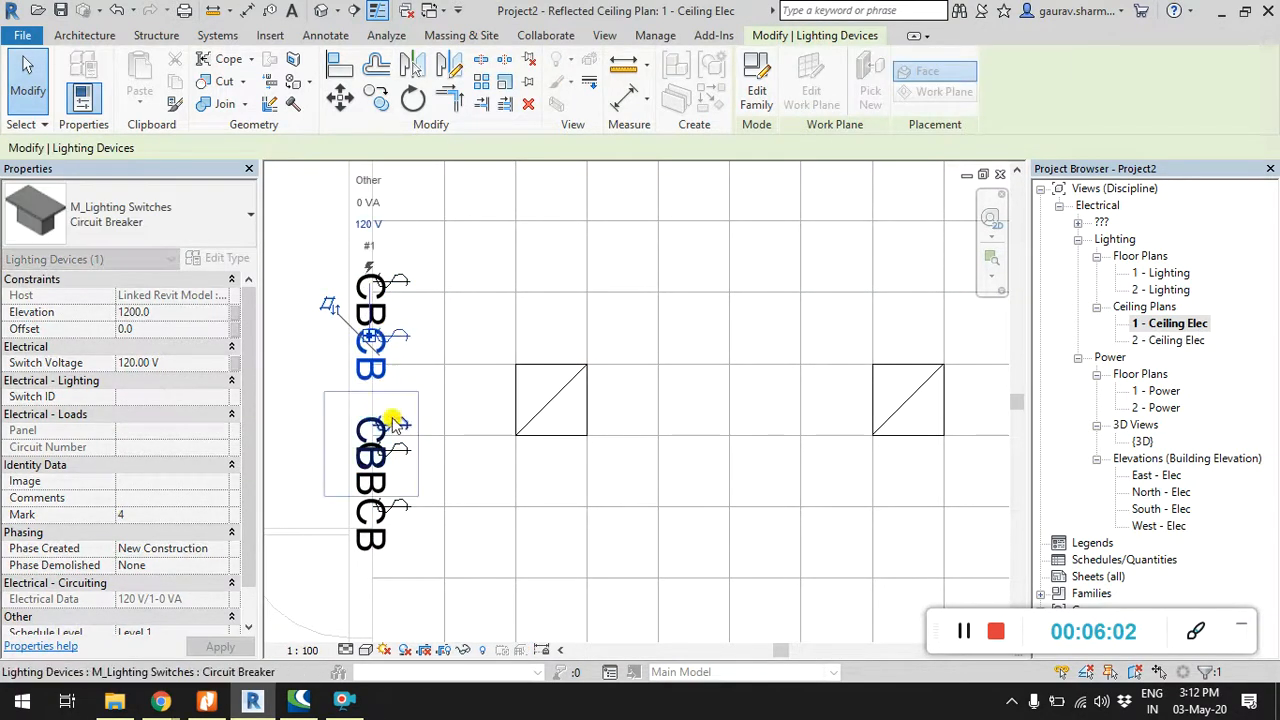
drag(403, 427, 403, 392)
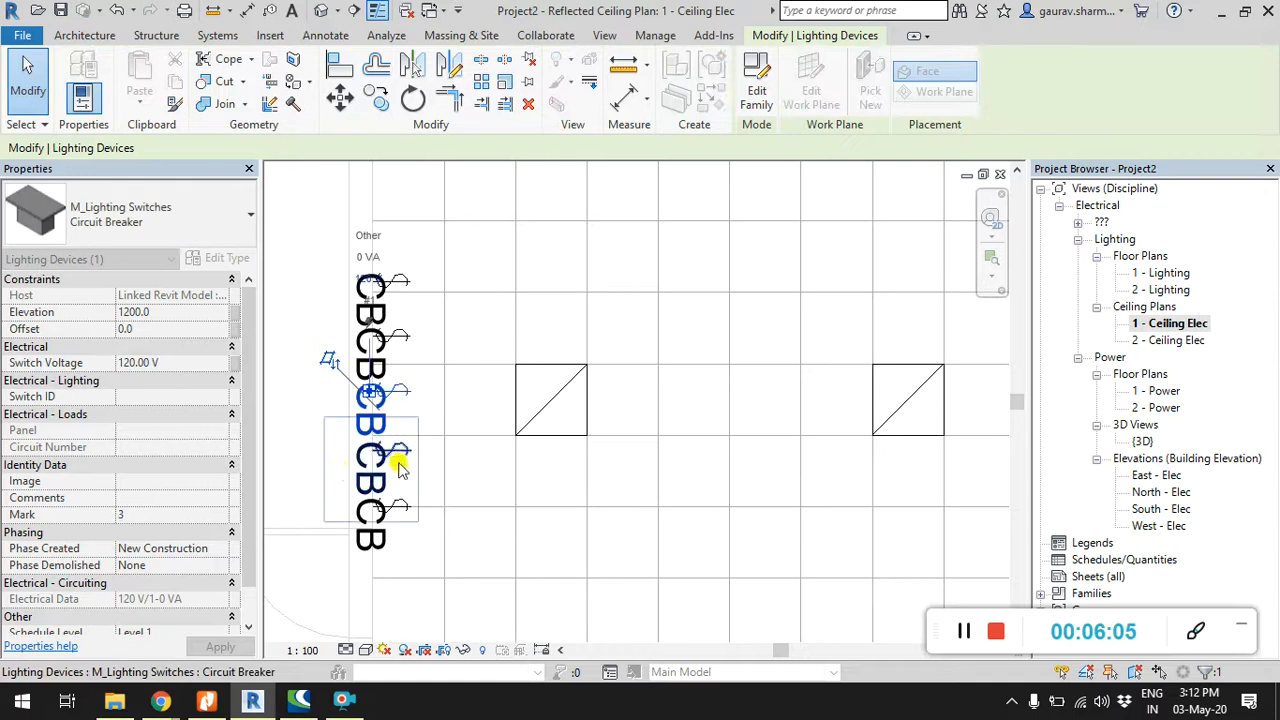
click(288, 417)
scroll(296, 403, down, 3)
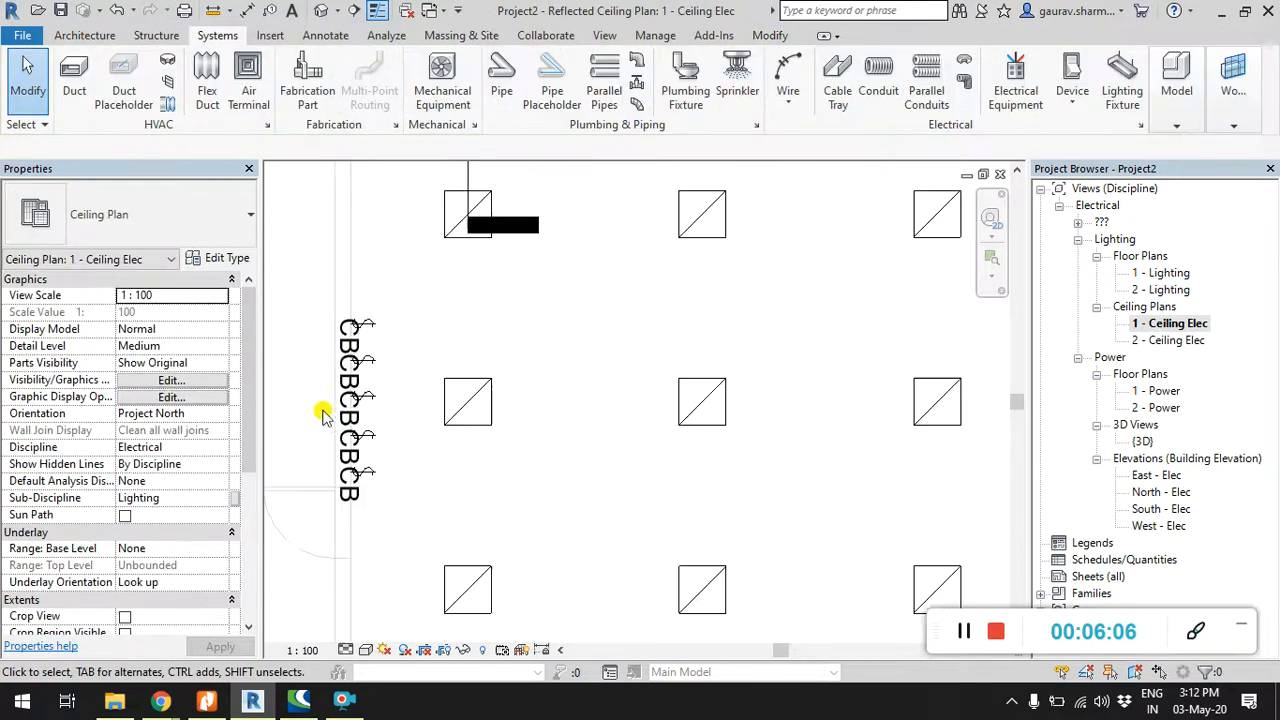
Step: Open the M_Lighting Switches family of the uppermost wall switch for editing and show its Ref. Level floor plan
scroll(332, 330, up, 4)
click(345, 325)
middle_drag(348, 323, 428, 347)
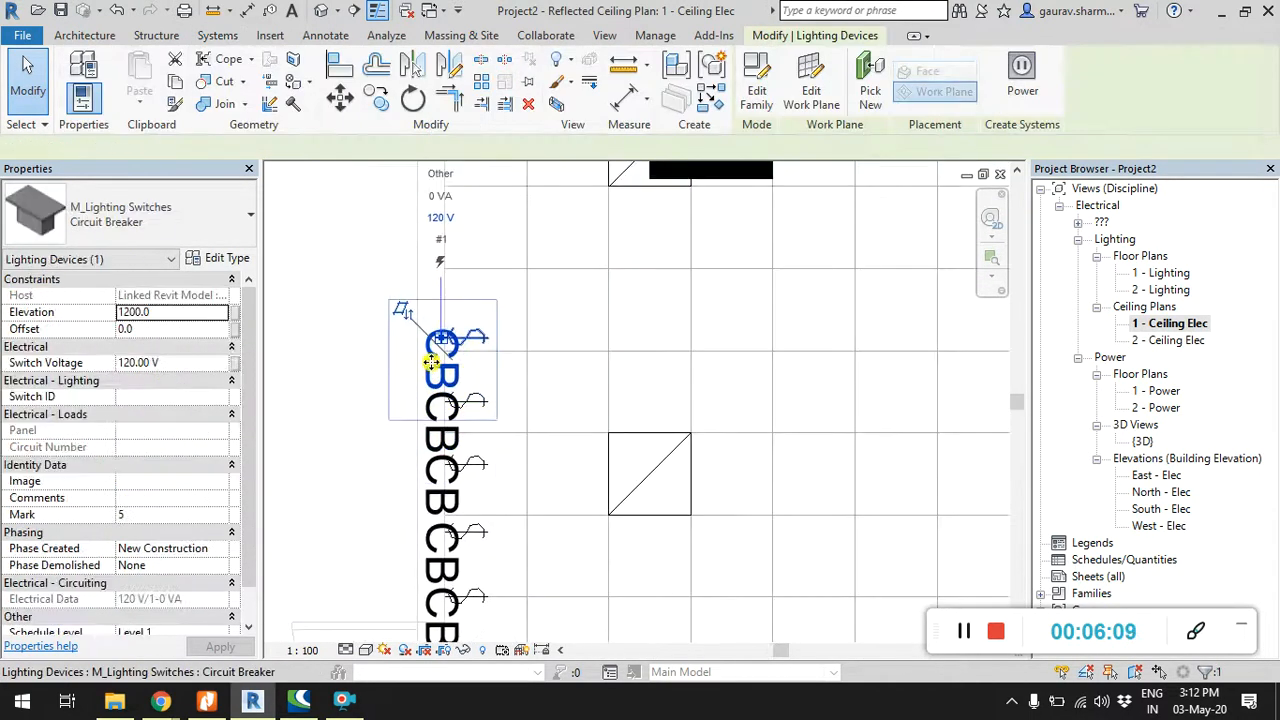
click(334, 374)
click(454, 367)
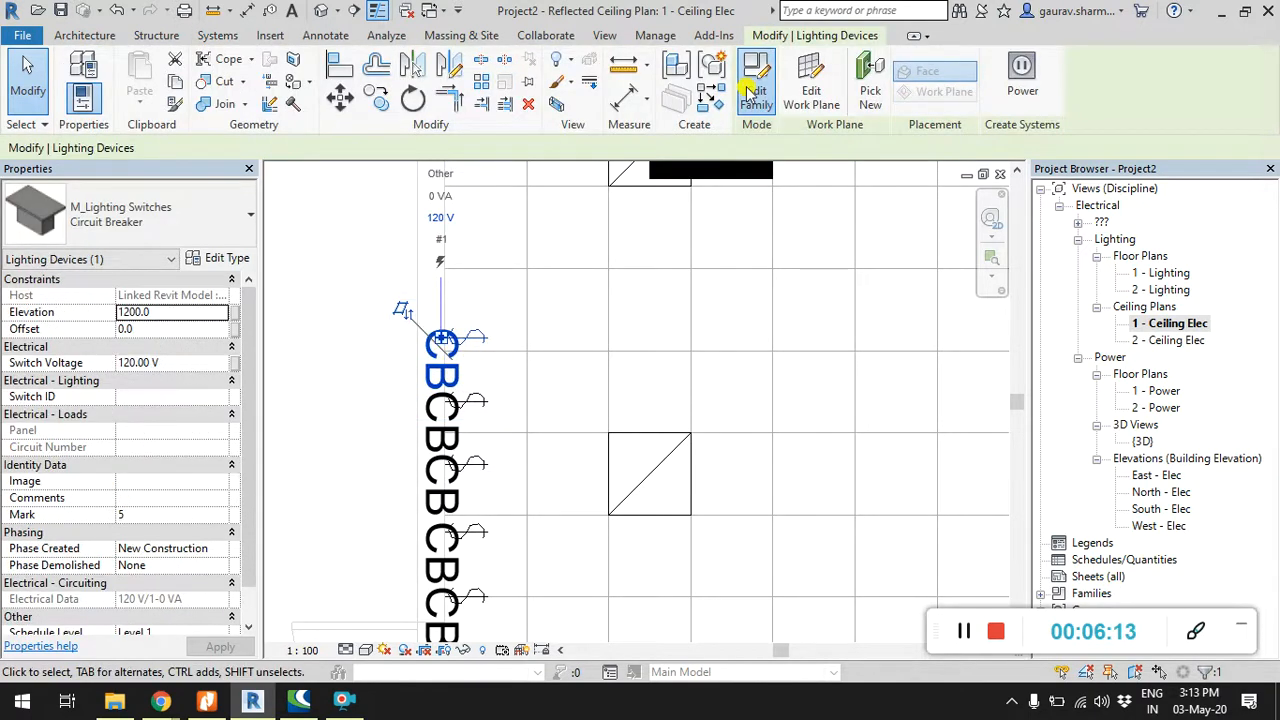
click(752, 92)
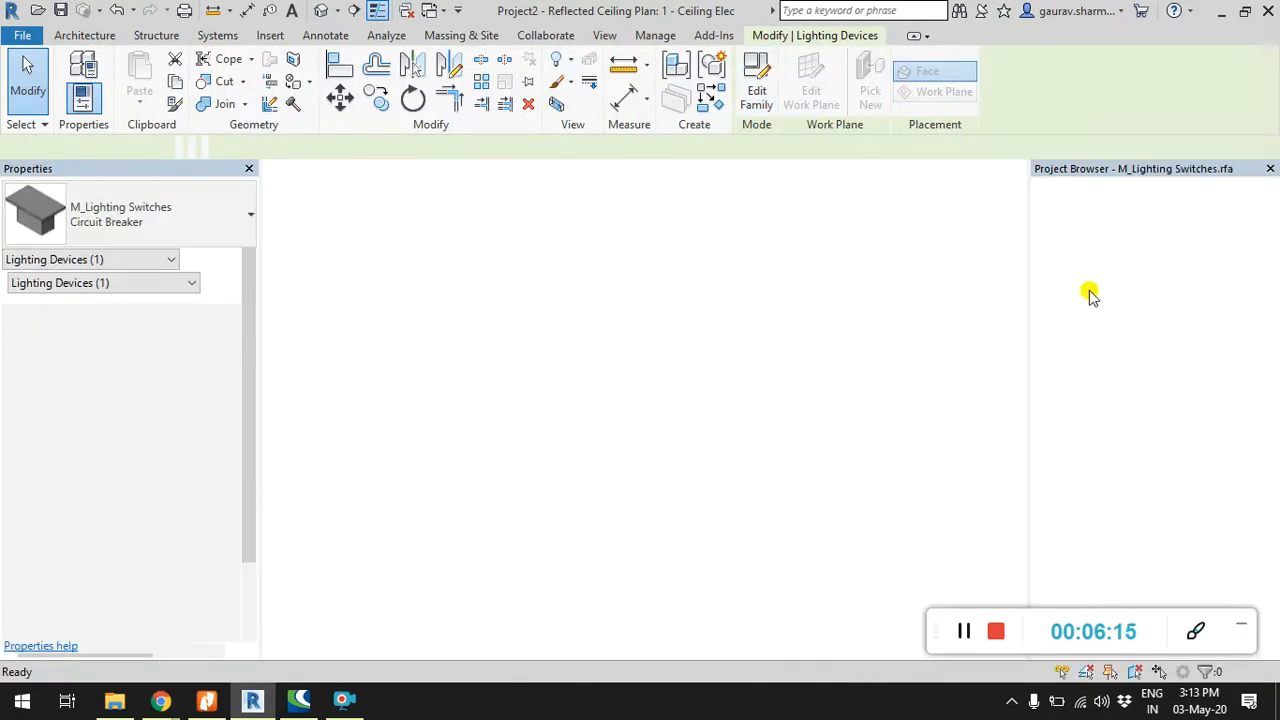
double_click(1095, 188)
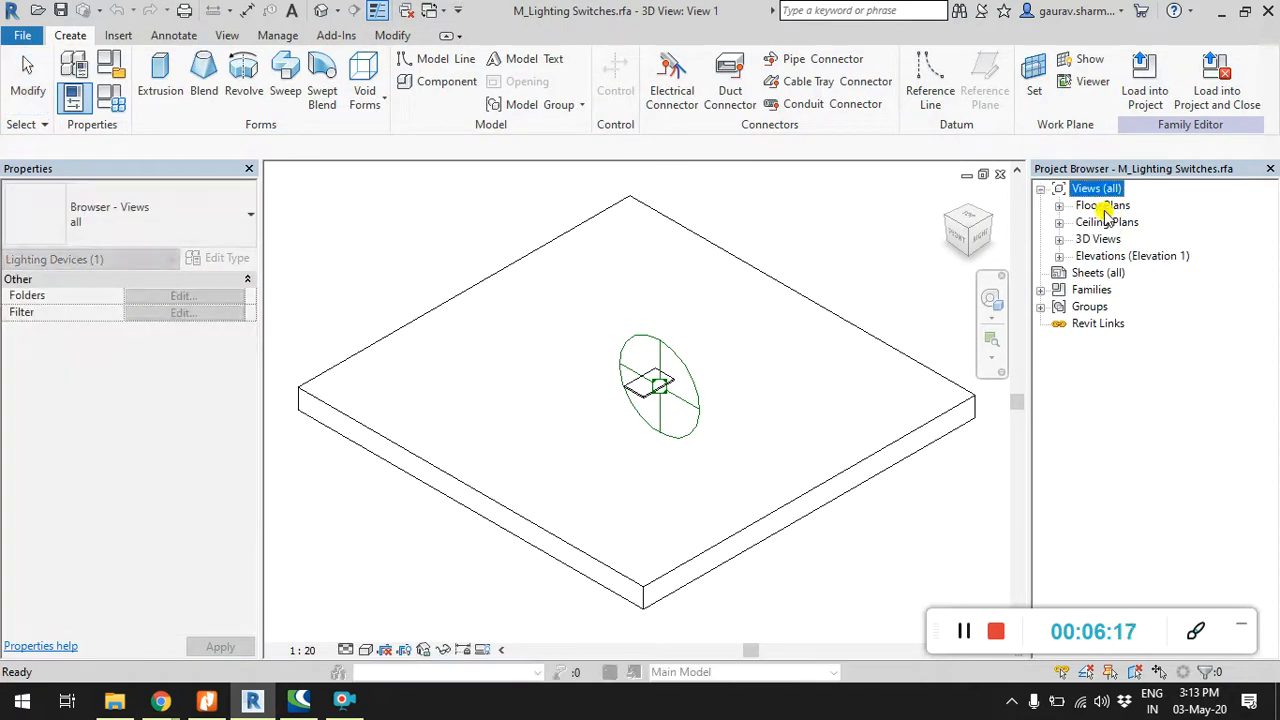
click(1059, 206)
double_click(1118, 222)
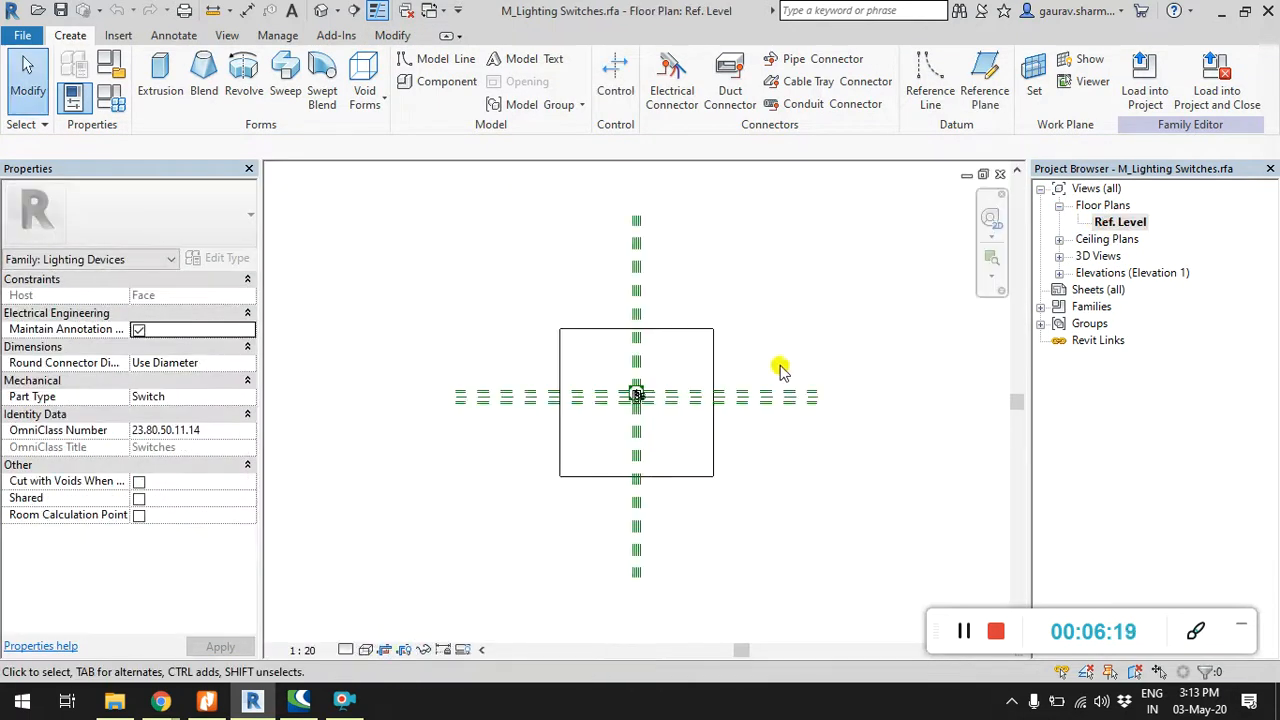
Step: Inspect the CB annotation in the switch family's plan, and close the family without changing it
scroll(630, 398, up, 5)
click(665, 405)
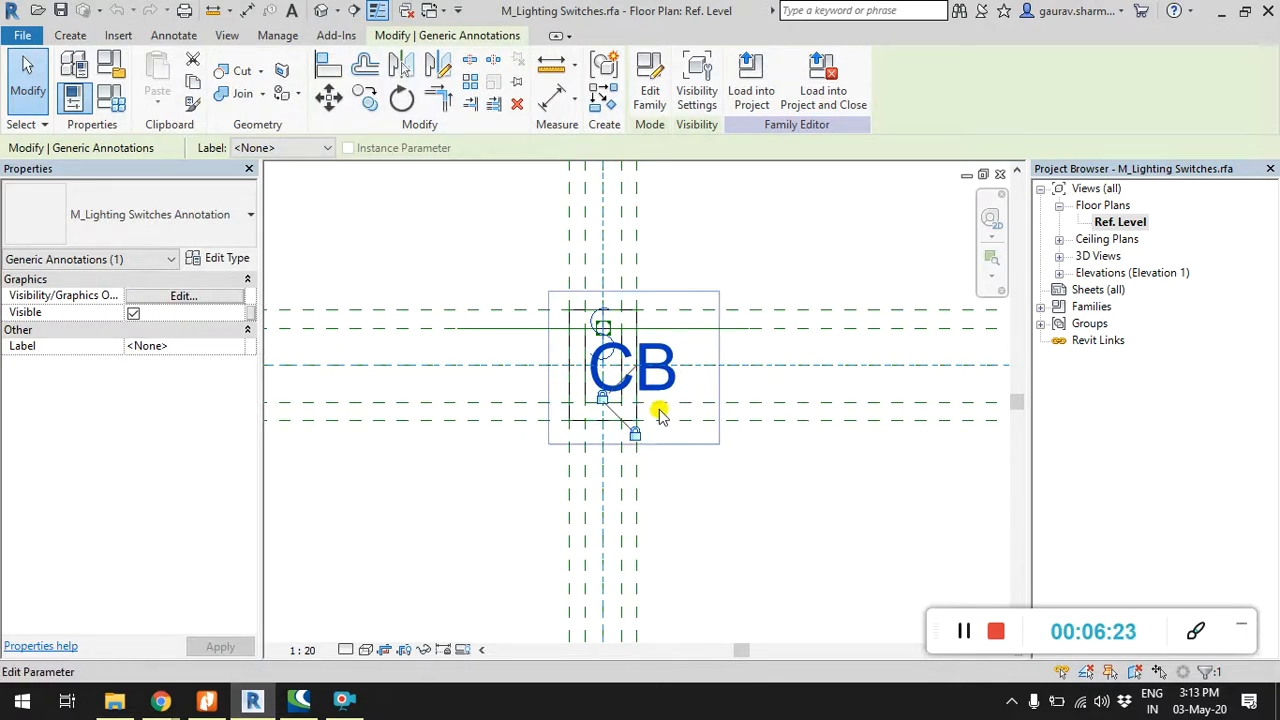
click(767, 250)
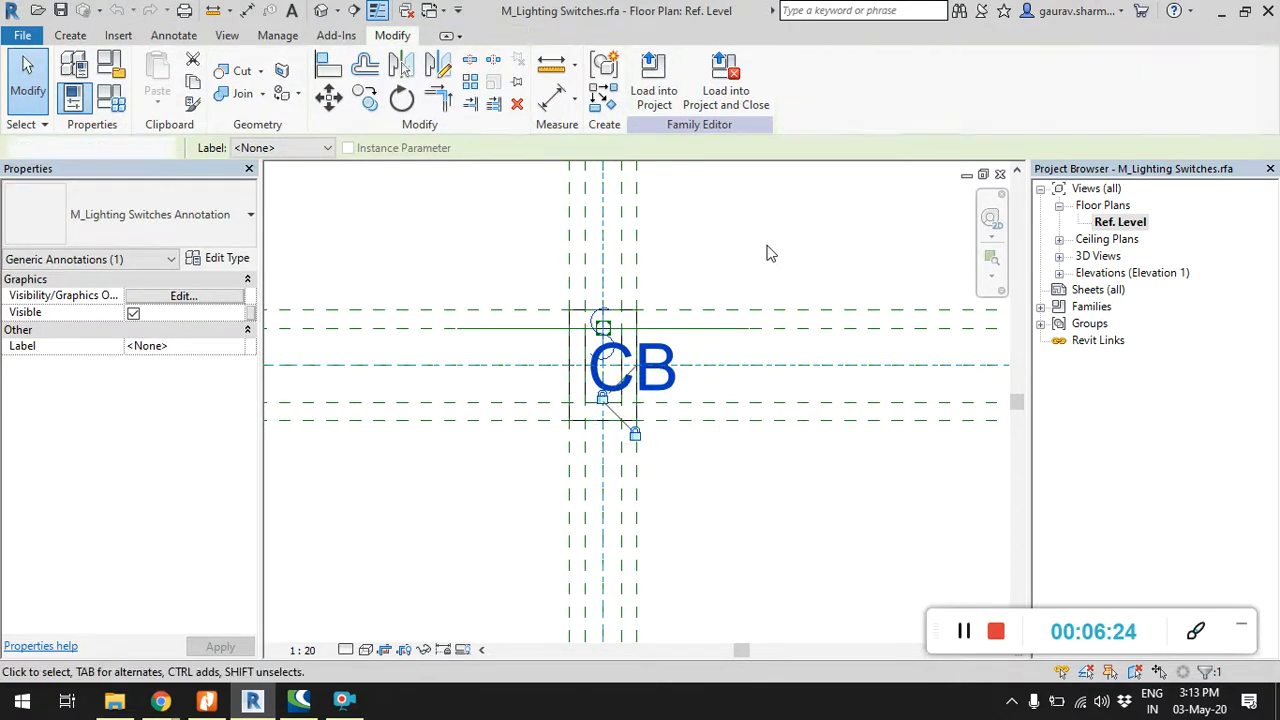
click(1001, 177)
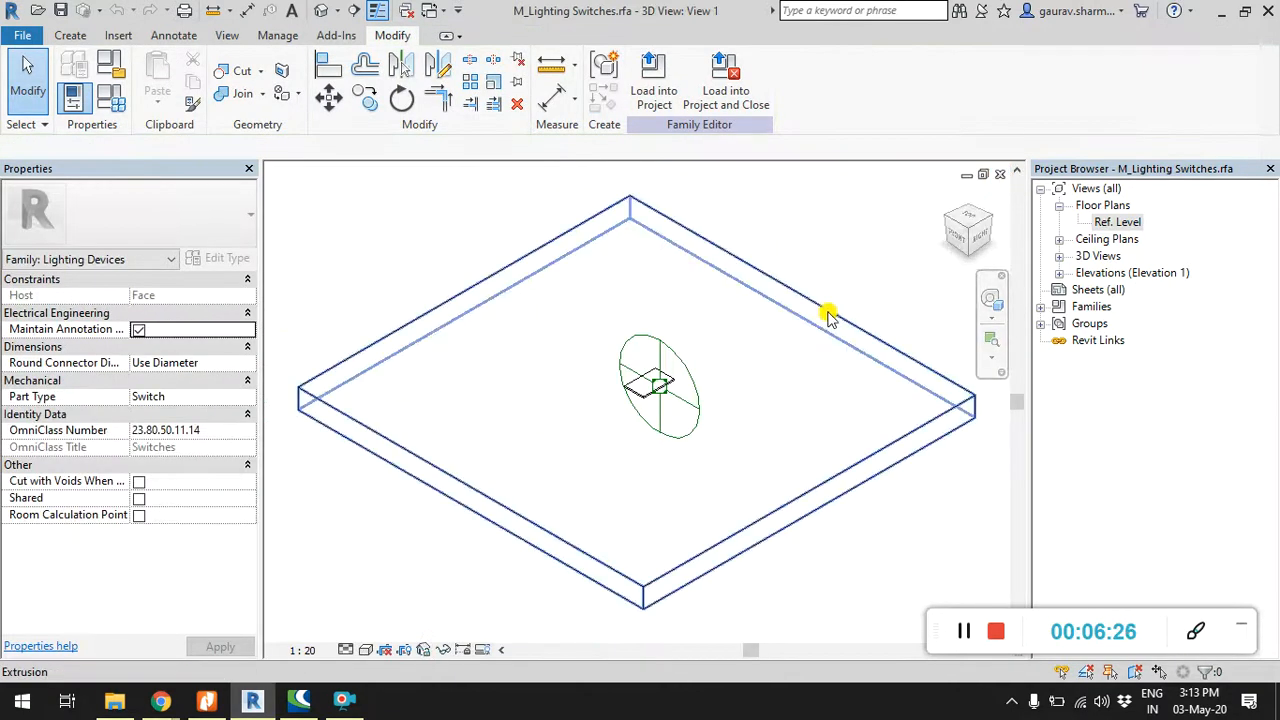
click(1001, 177)
click(680, 361)
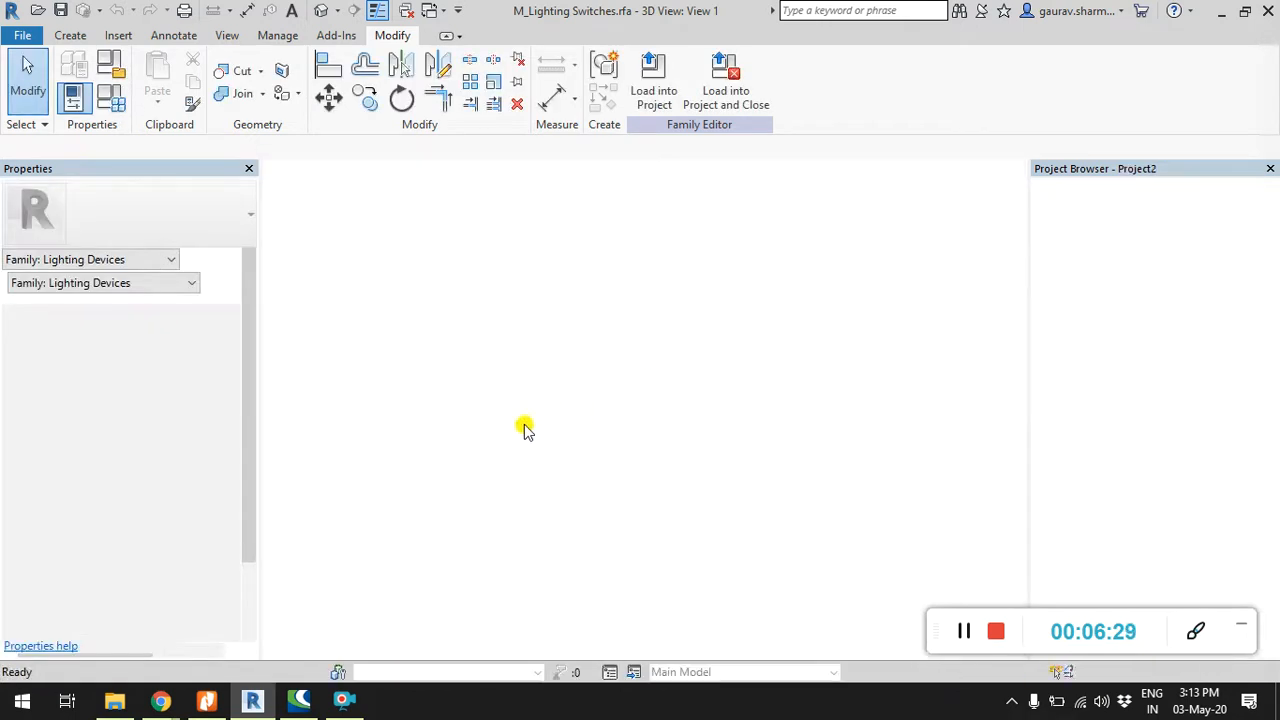
Step: Clear the Label value in the type properties of the Circuit Breaker switch and apply the change
scroll(356, 386, down, 2)
middle_drag(356, 386, 360, 386)
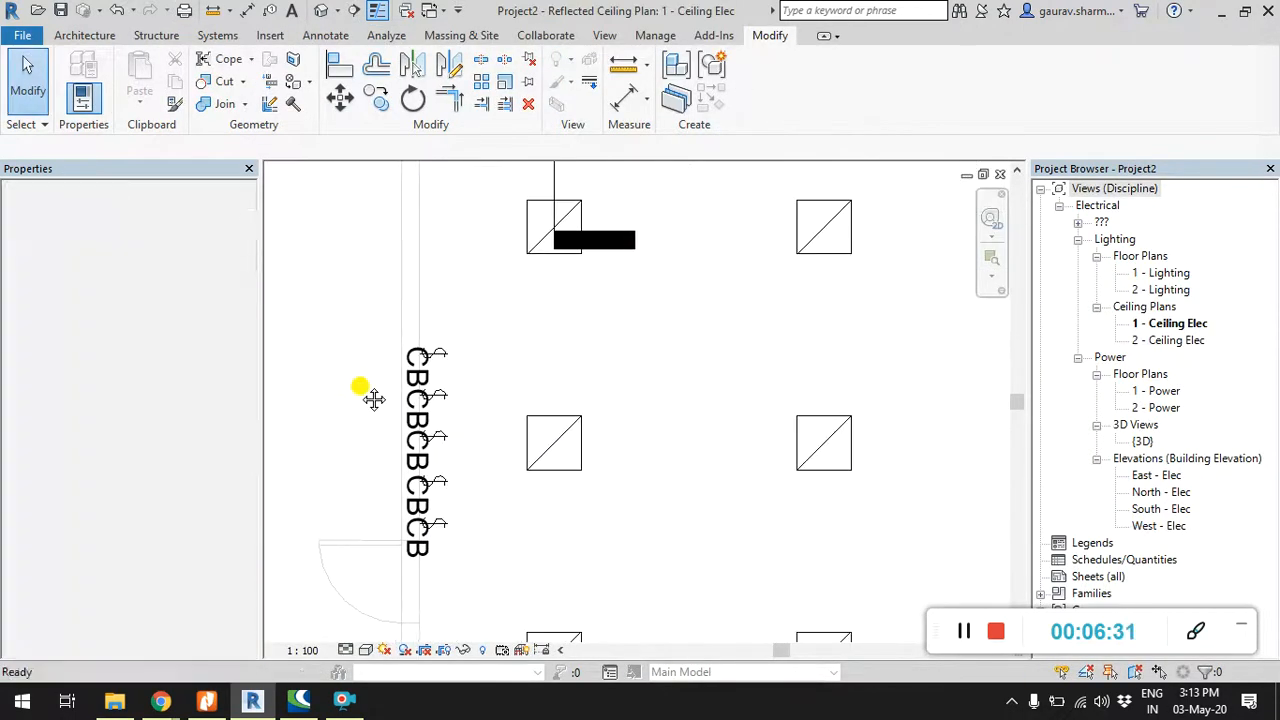
click(440, 360)
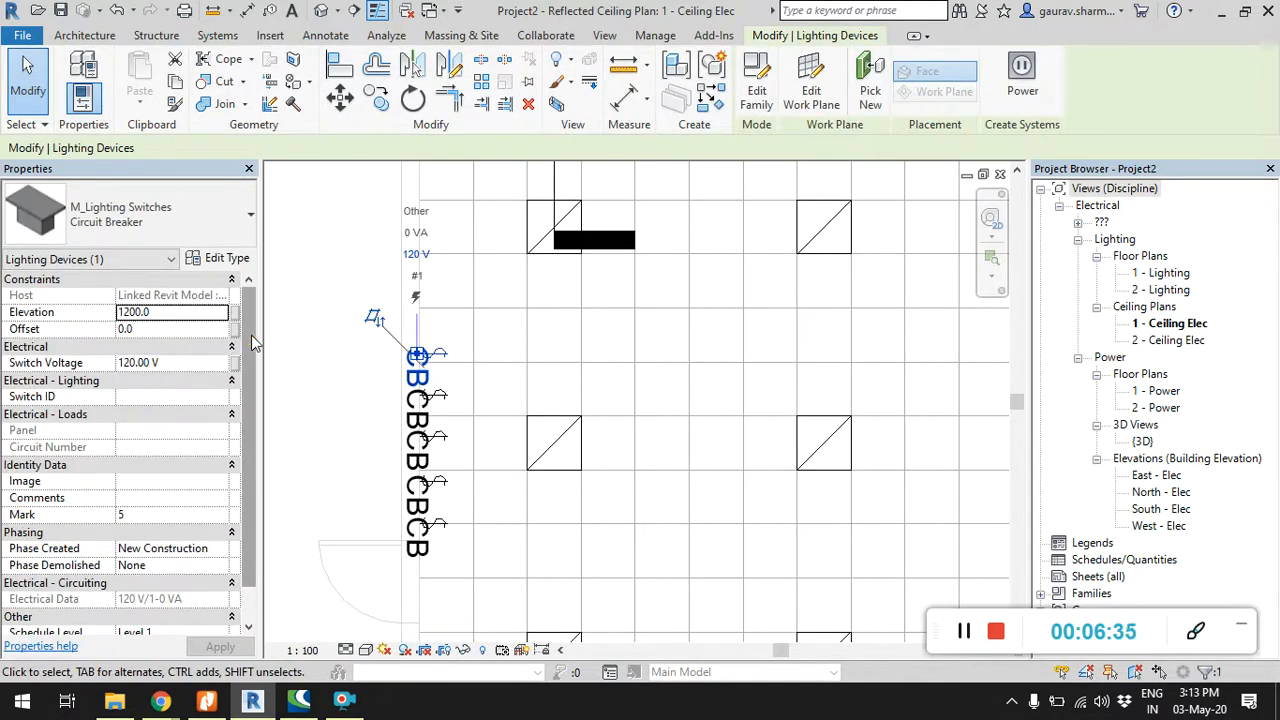
drag(253, 343, 253, 449)
scroll(250, 400, up, 1)
click(216, 258)
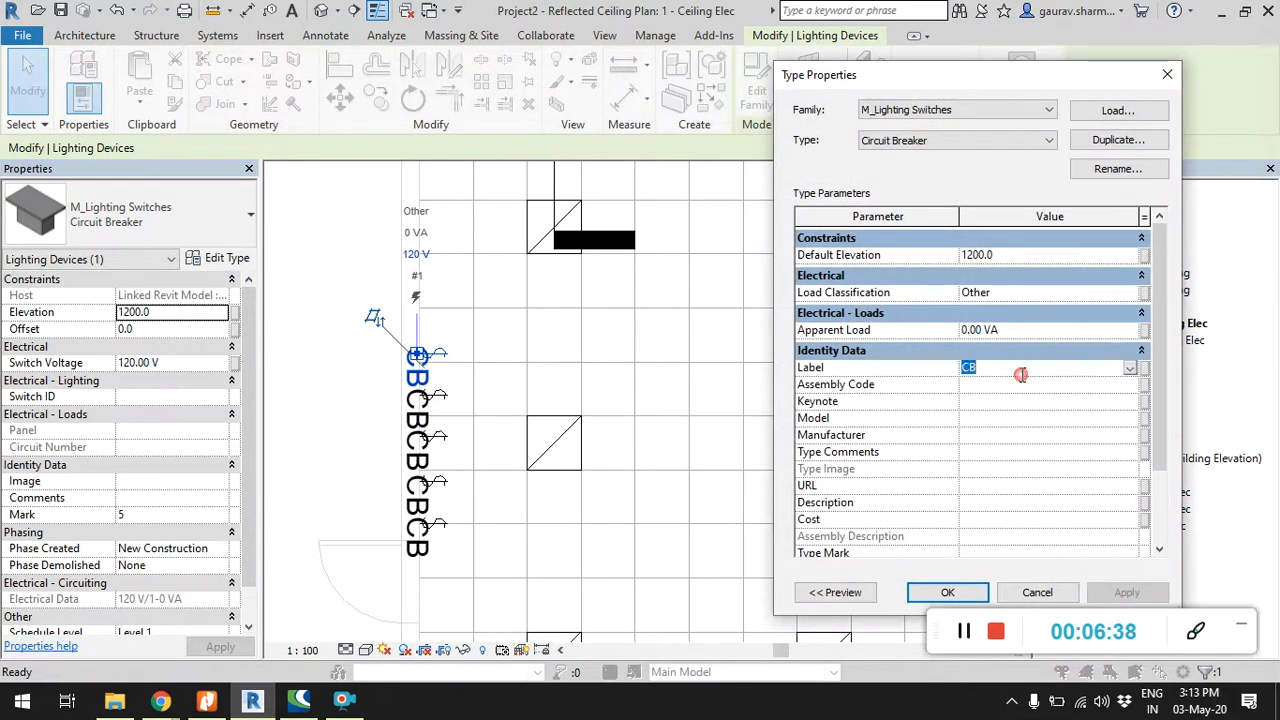
key(BackSpace)
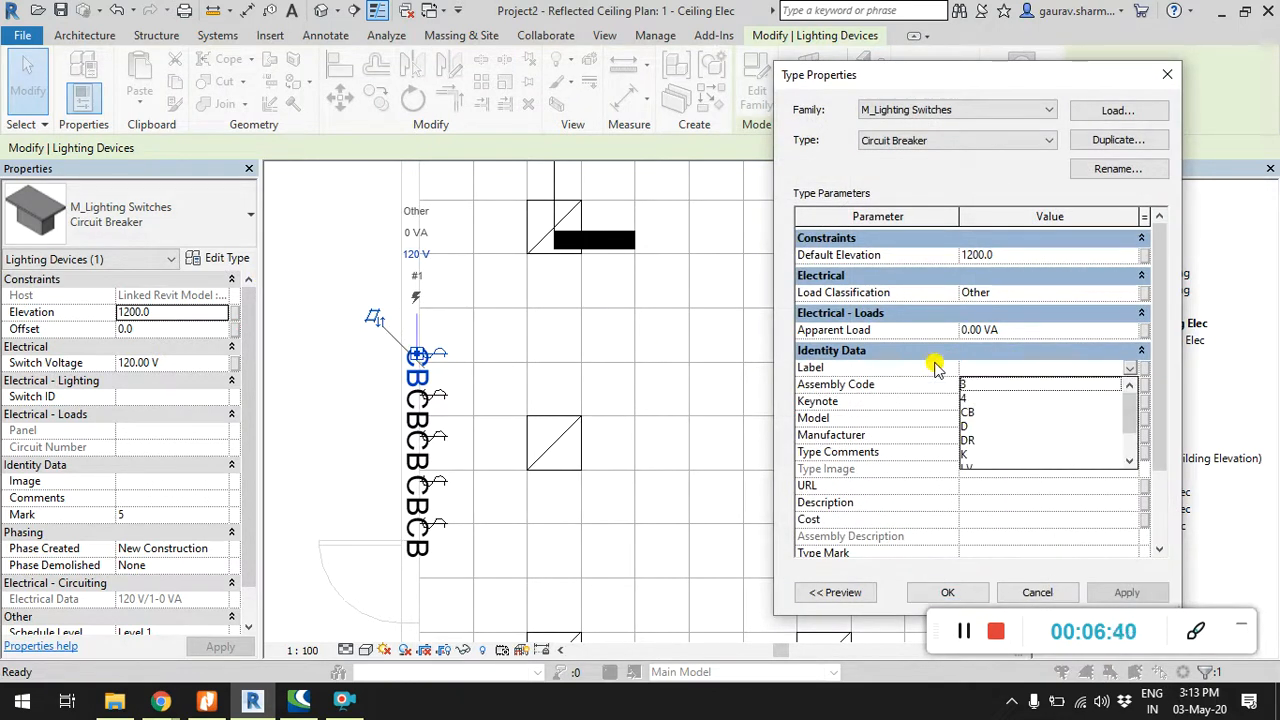
click(1124, 595)
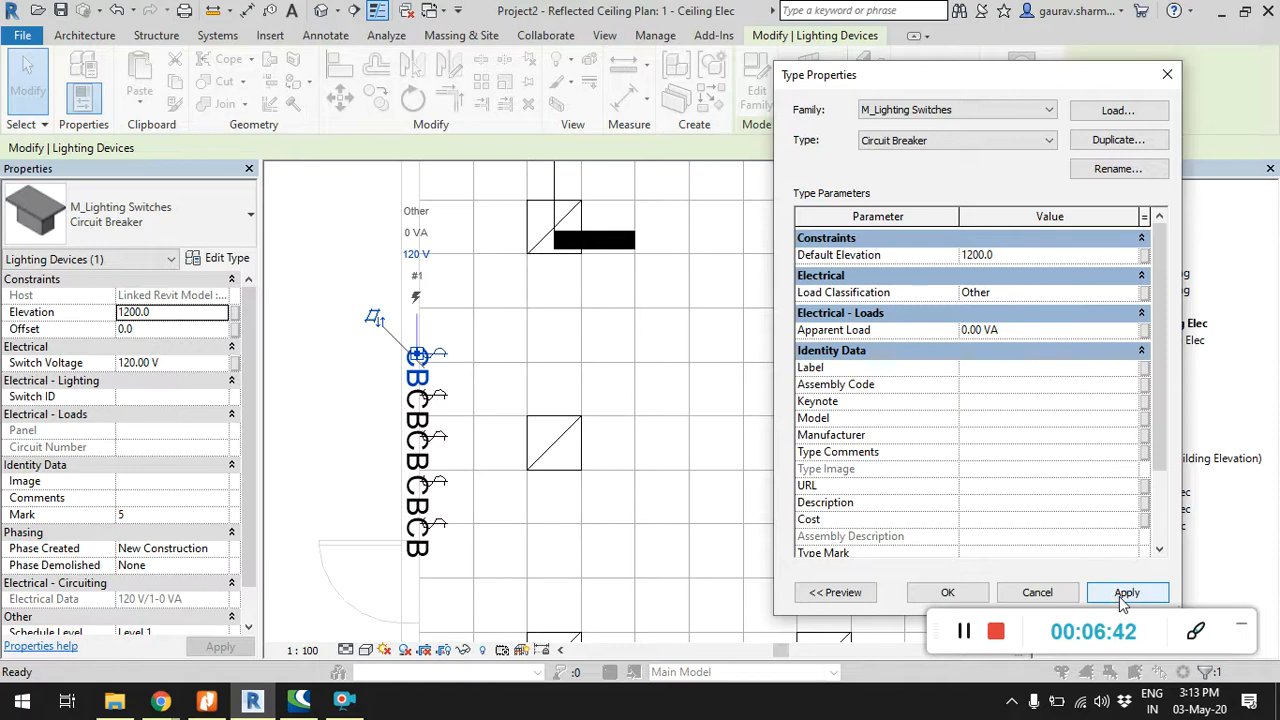
click(948, 594)
click(356, 388)
scroll(352, 398, down, 1)
scroll(355, 395, down, 3)
scroll(398, 362, down, 2)
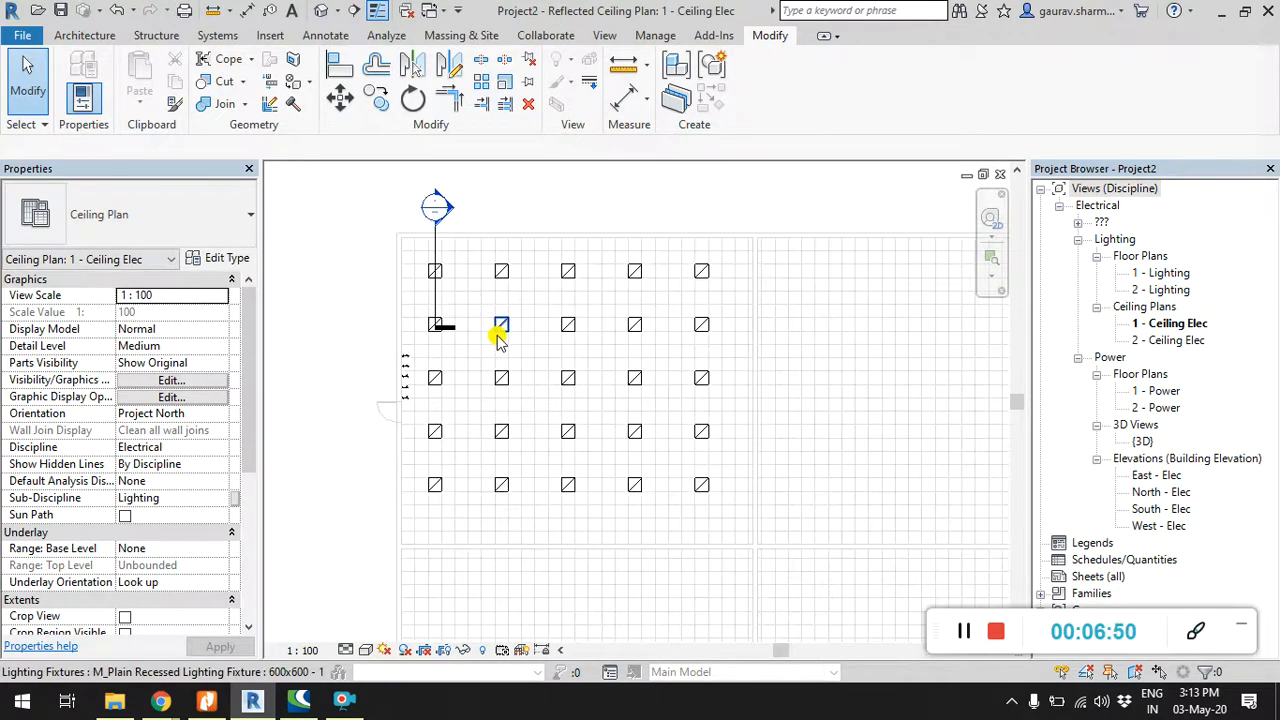
click(440, 272)
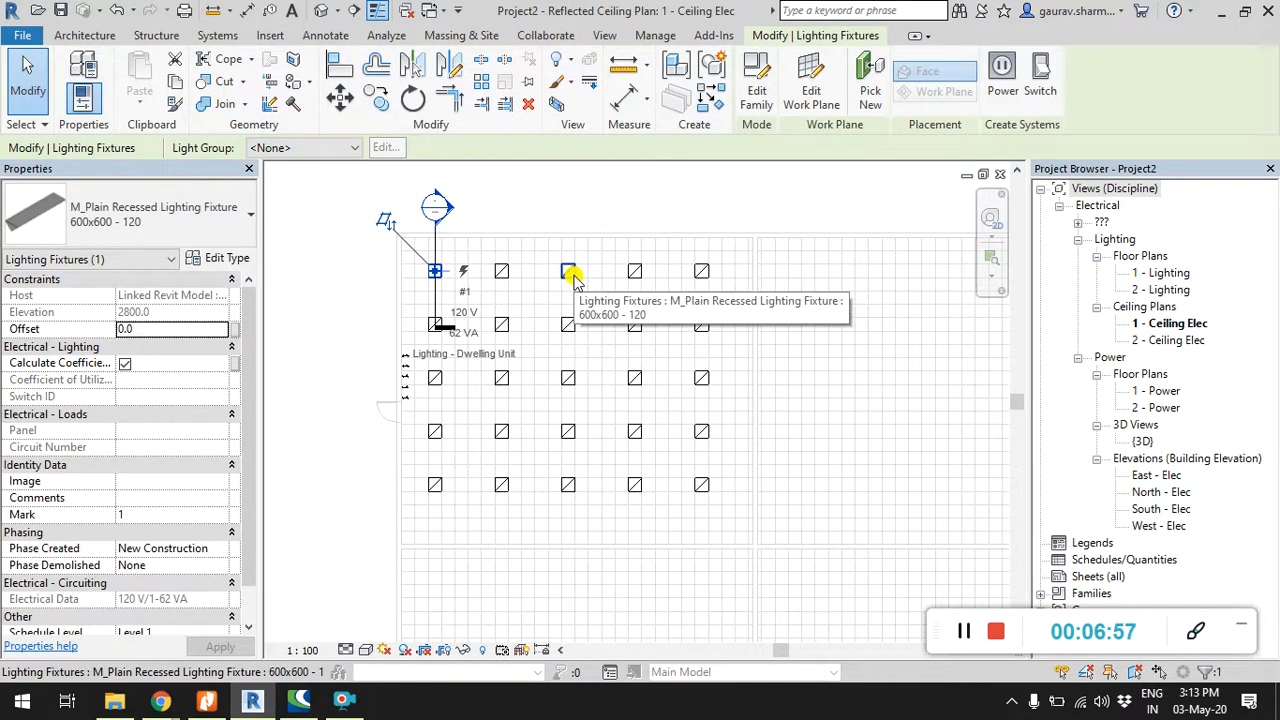
ctrl+click(568, 324)
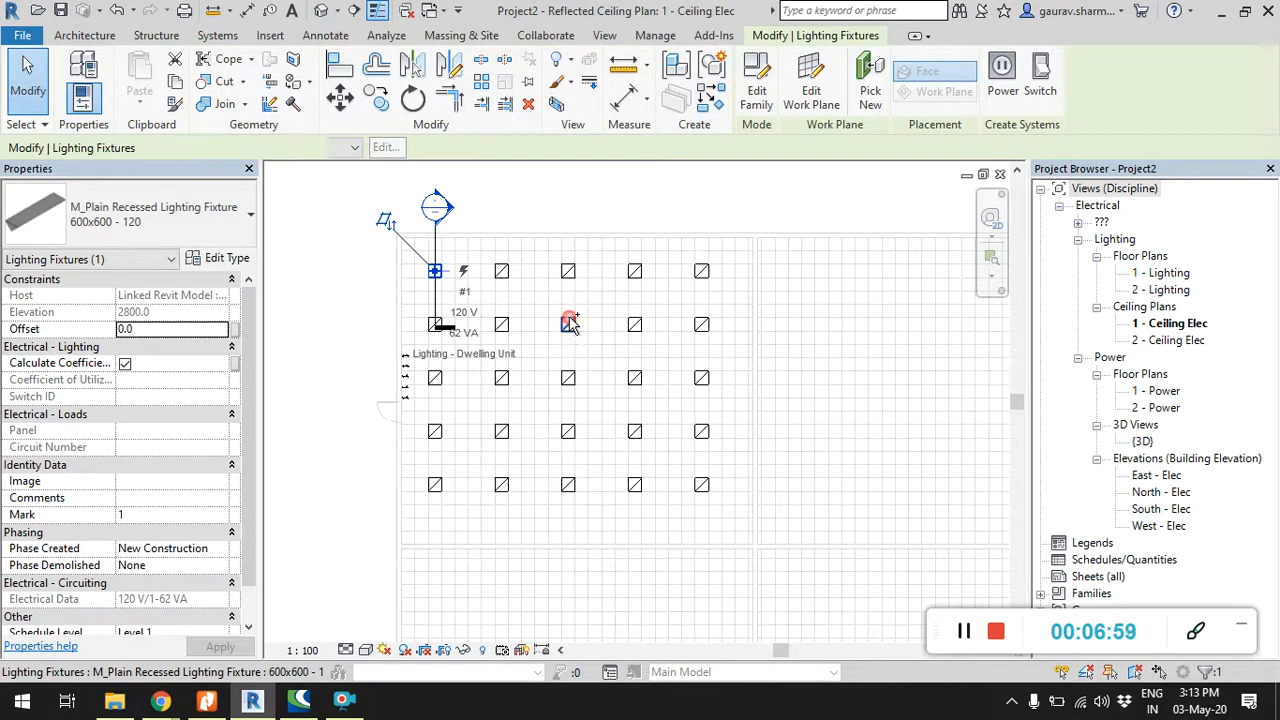
ctrl+click(634, 431)
ctrl+click(504, 440)
ctrl+click(701, 278)
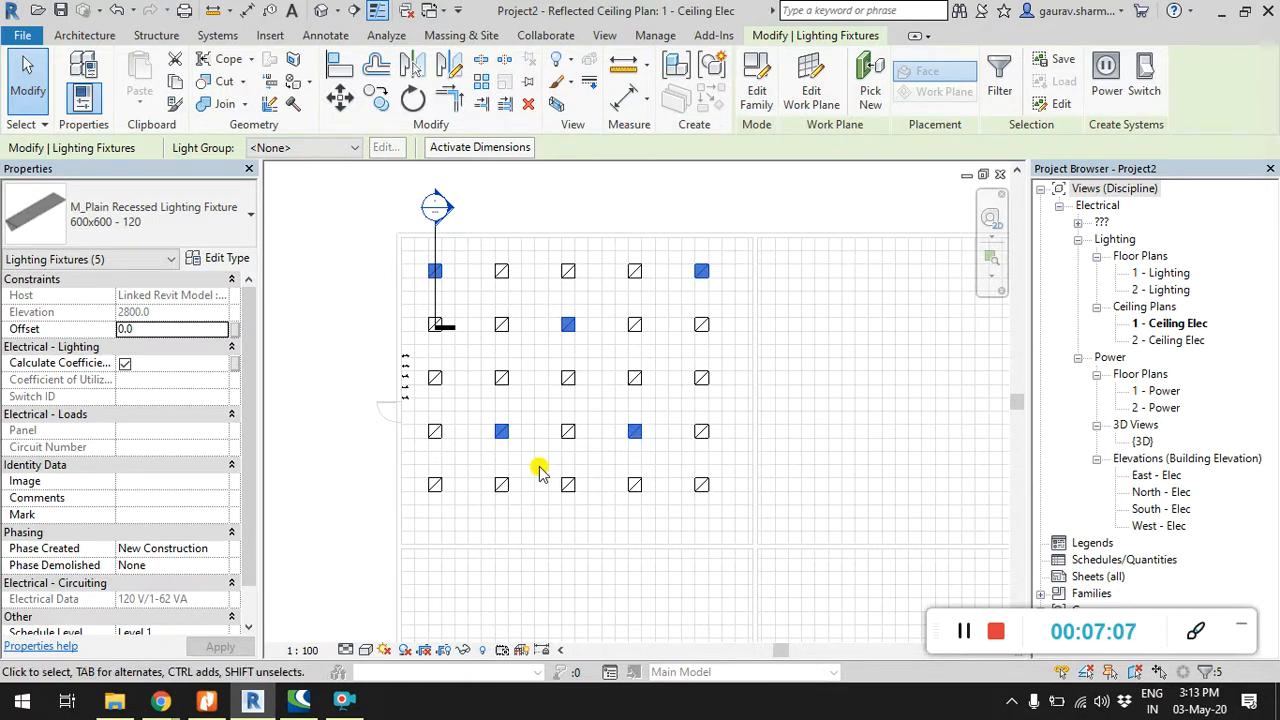
click(345, 312)
drag(370, 245, 725, 517)
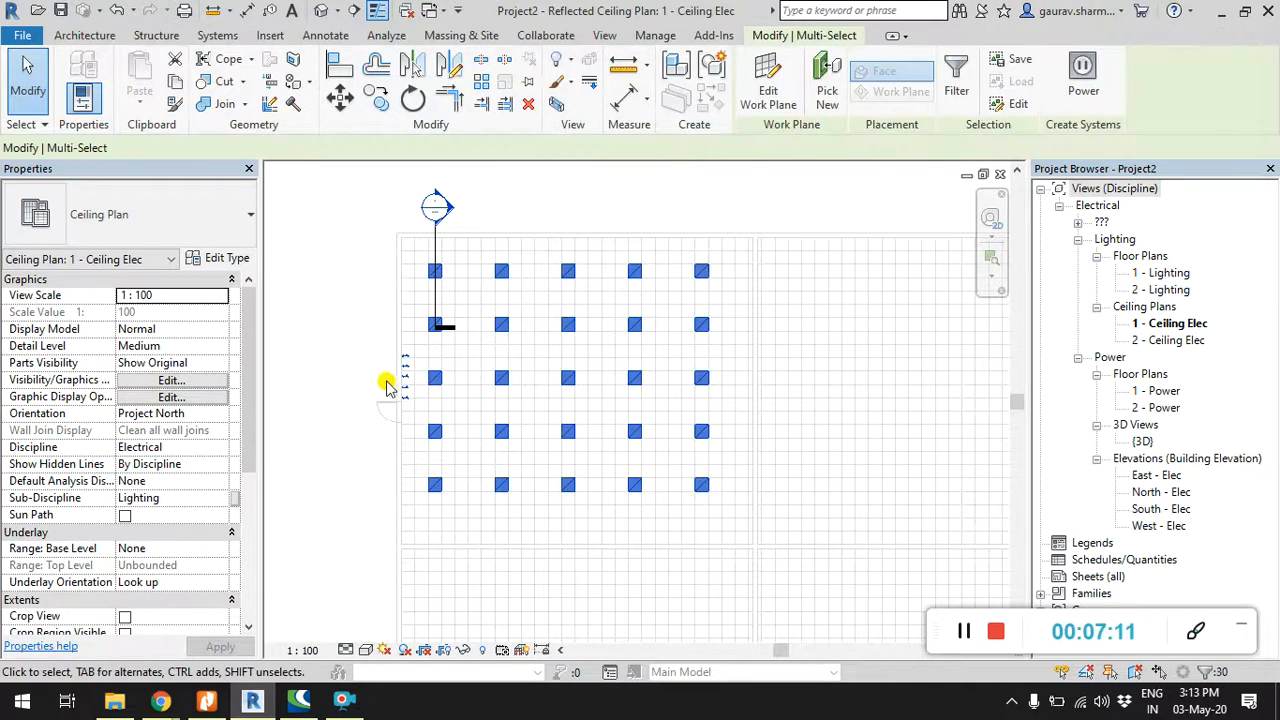
click(330, 316)
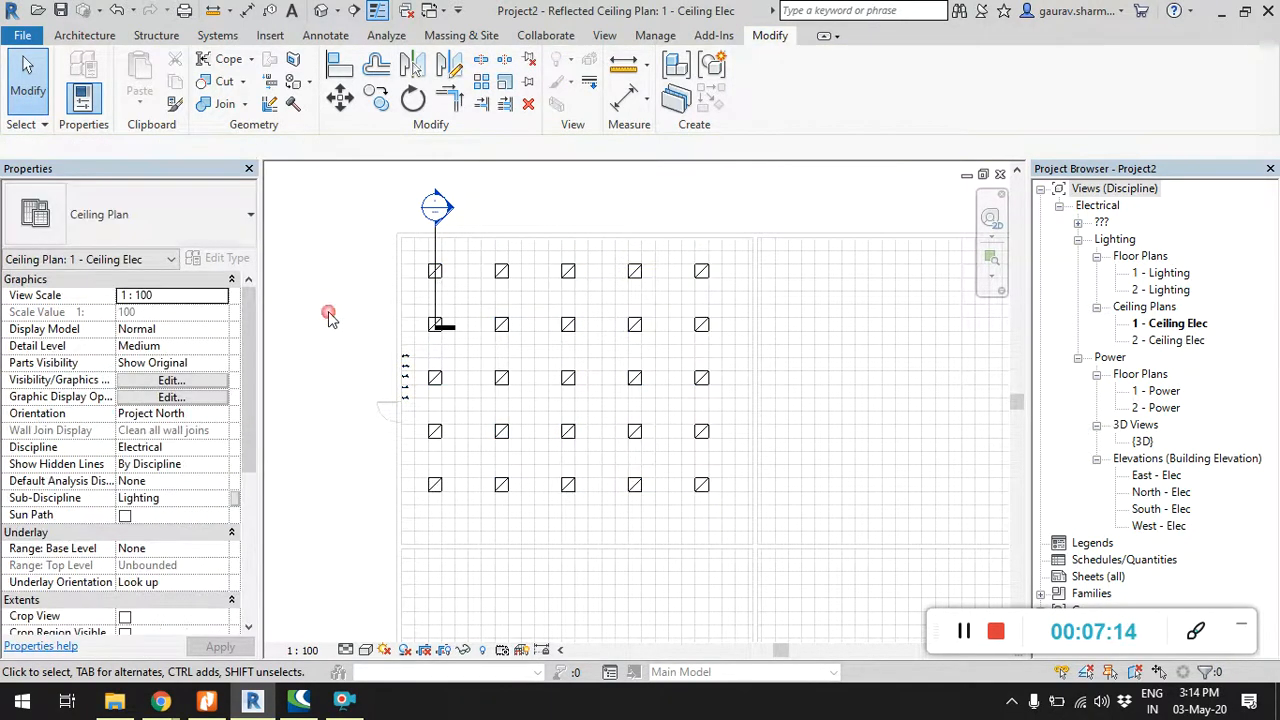
Step: Create a switch system from five fixtures: first and fifth of row one, third of rows two and four, first of row five
click(431, 272)
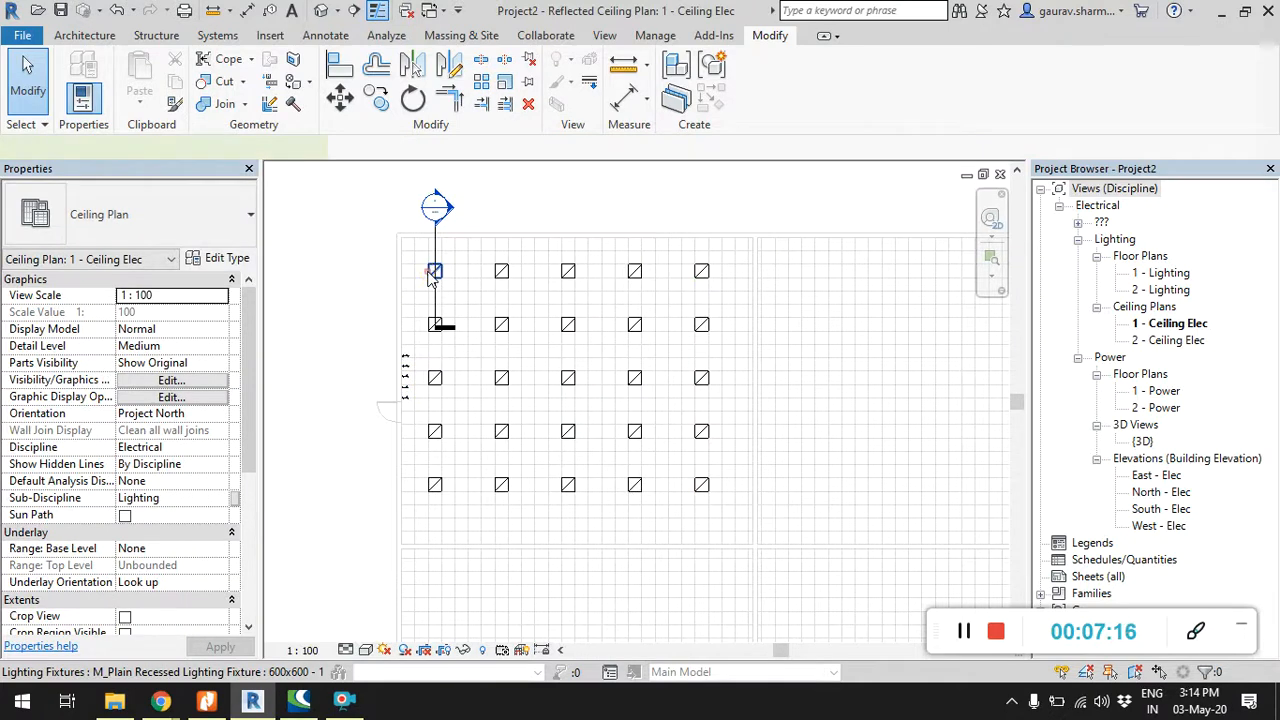
ctrl+click(569, 324)
ctrl+click(702, 271)
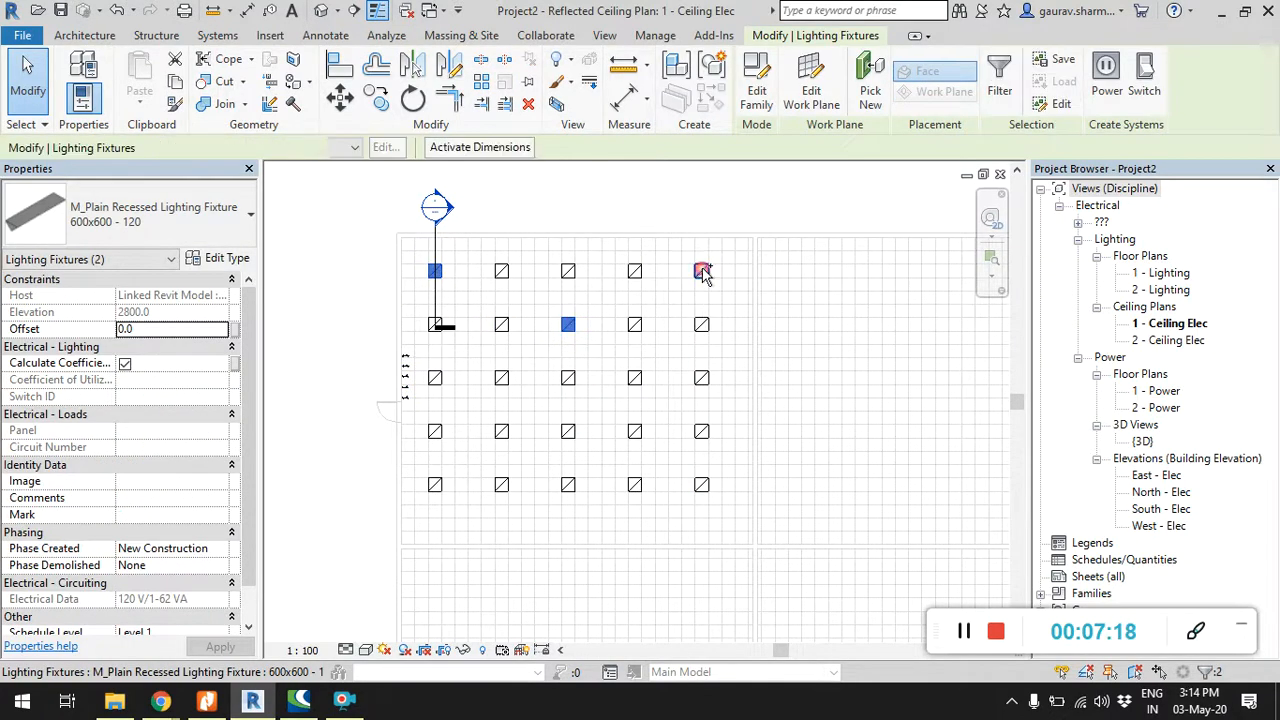
ctrl+click(566, 432)
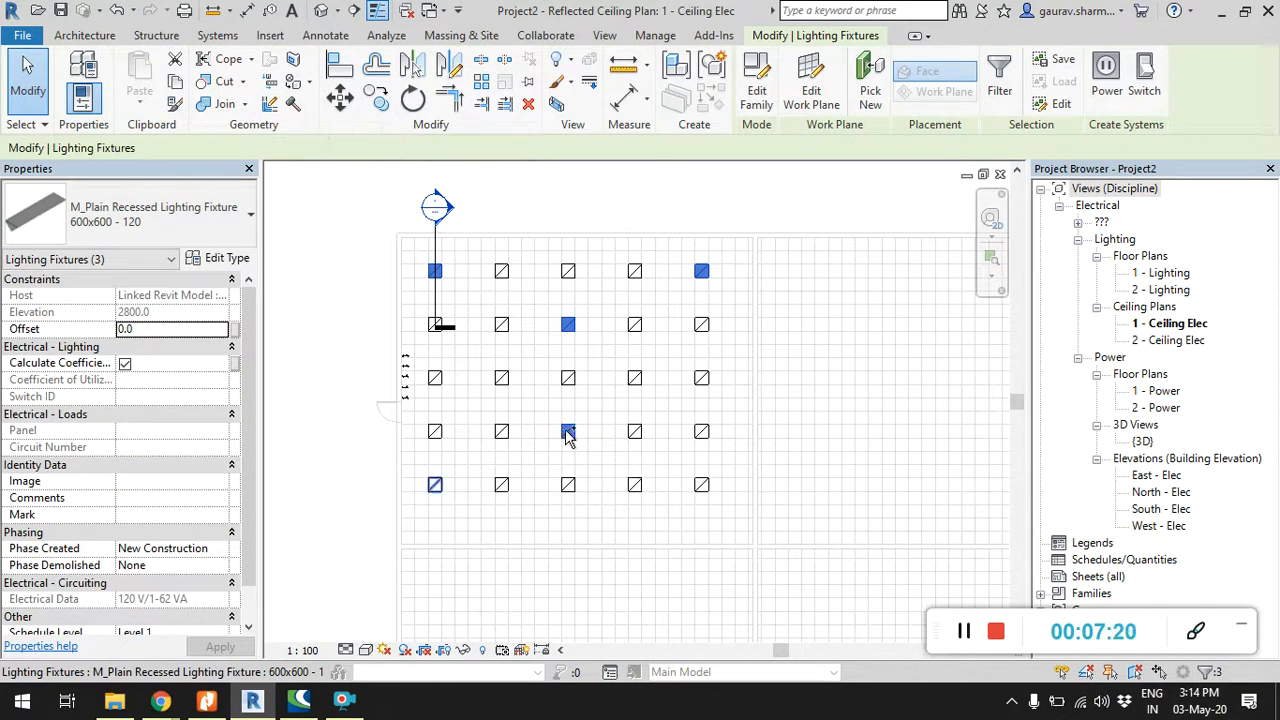
ctrl+click(435, 485)
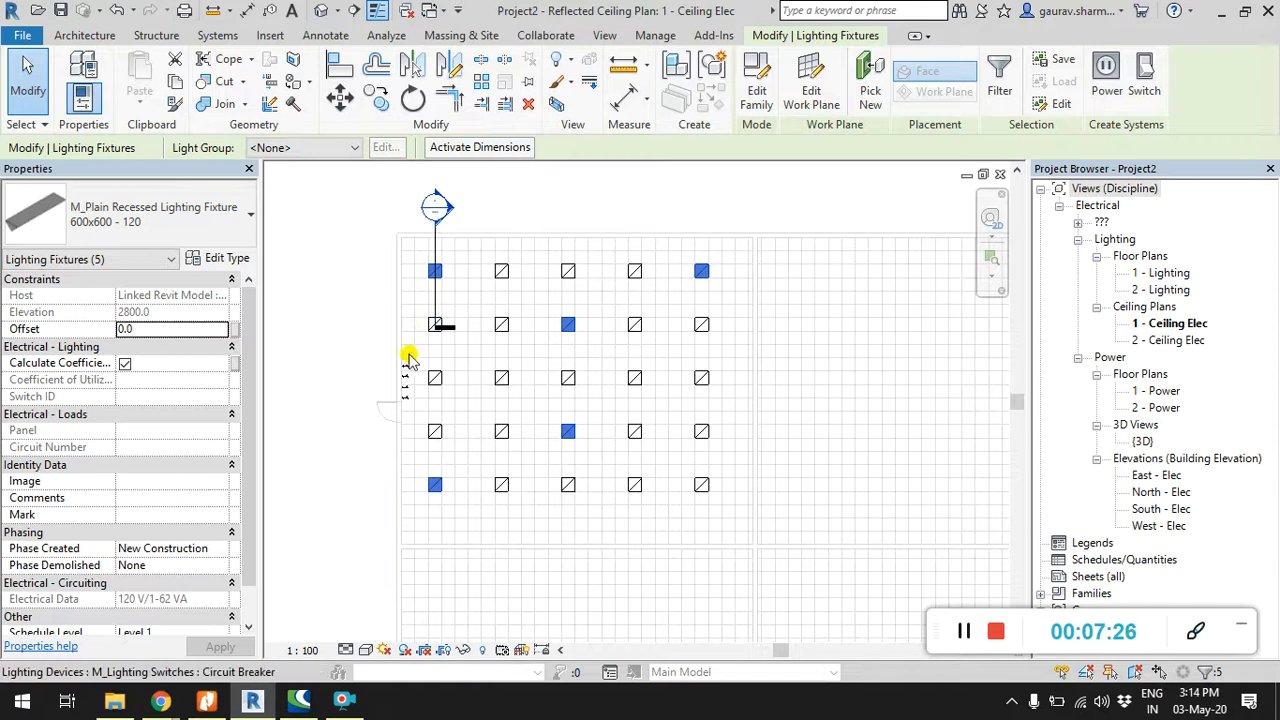
scroll(410, 356, up, 2)
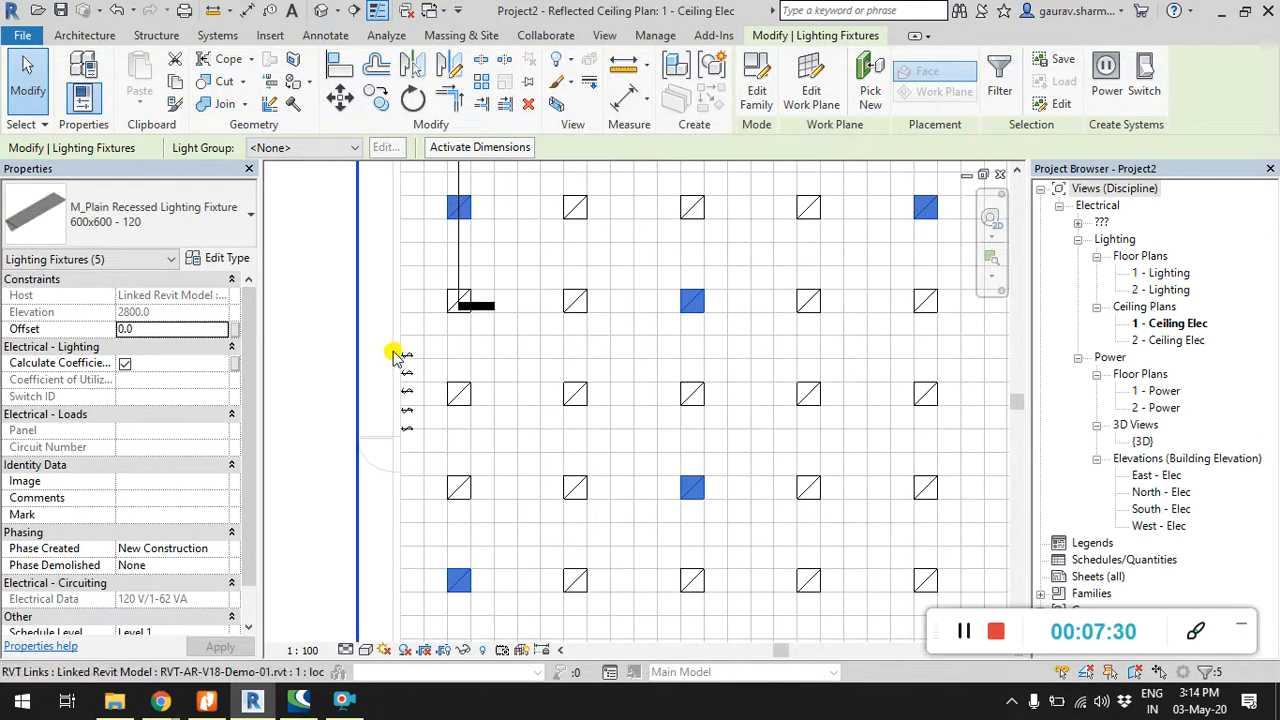
scroll(546, 312, down, 1)
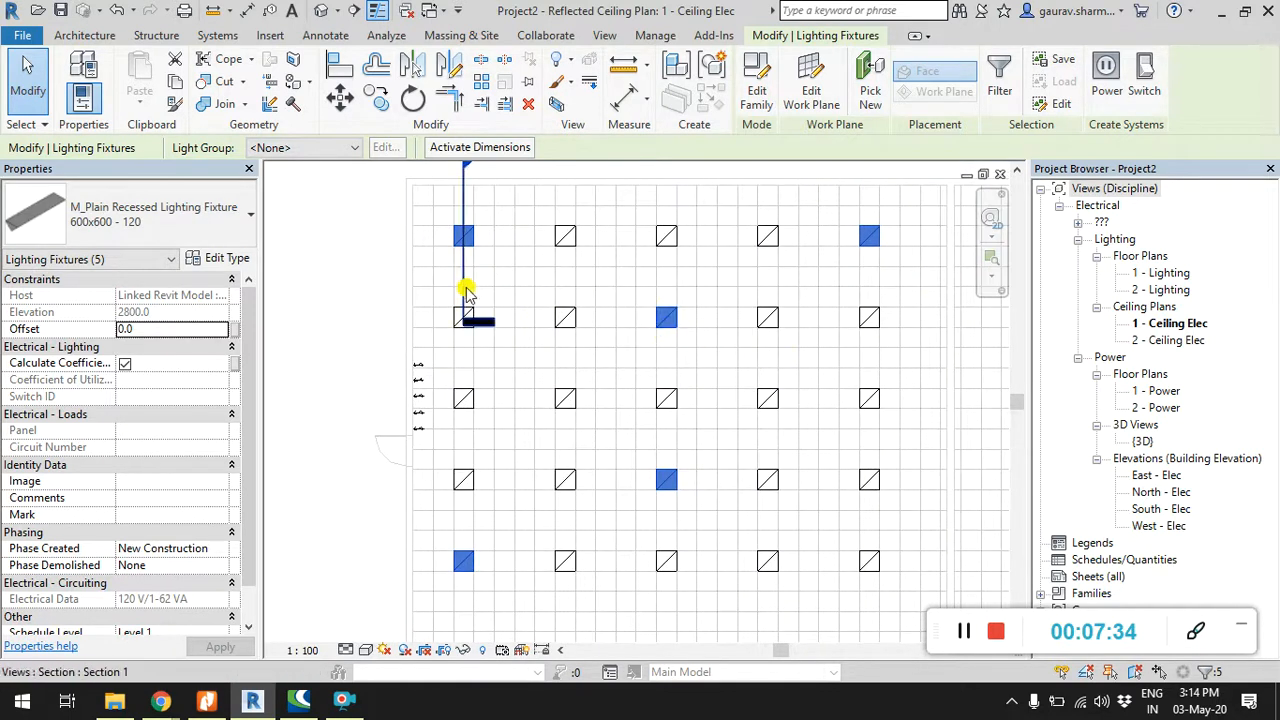
click(1145, 80)
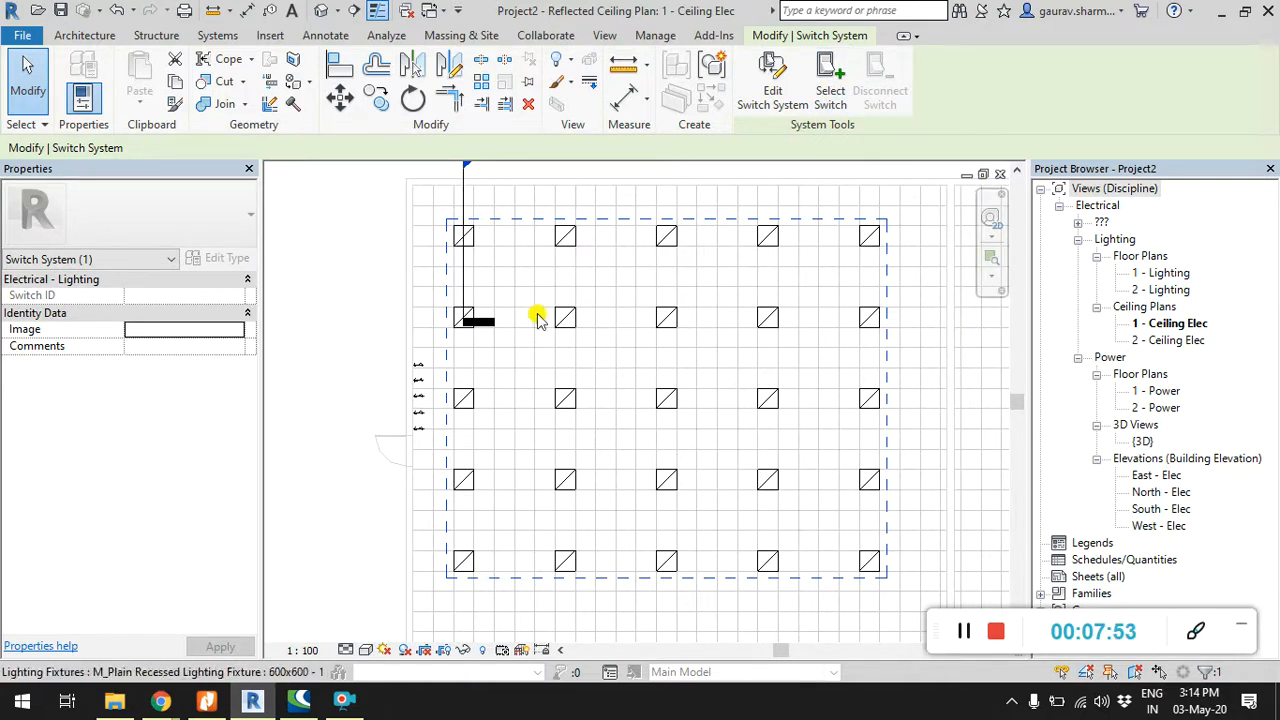
Step: Assign the uppermost wall switch above the door to the new switch system and clear the selection
click(830, 98)
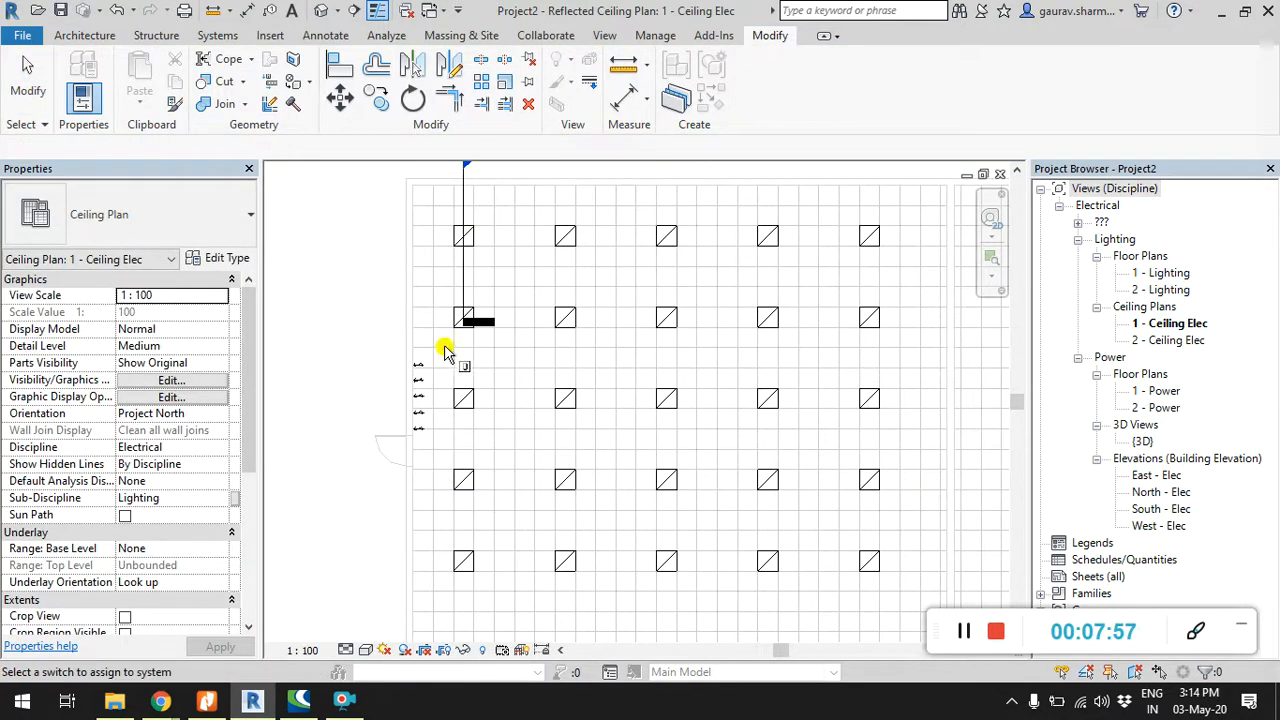
click(422, 367)
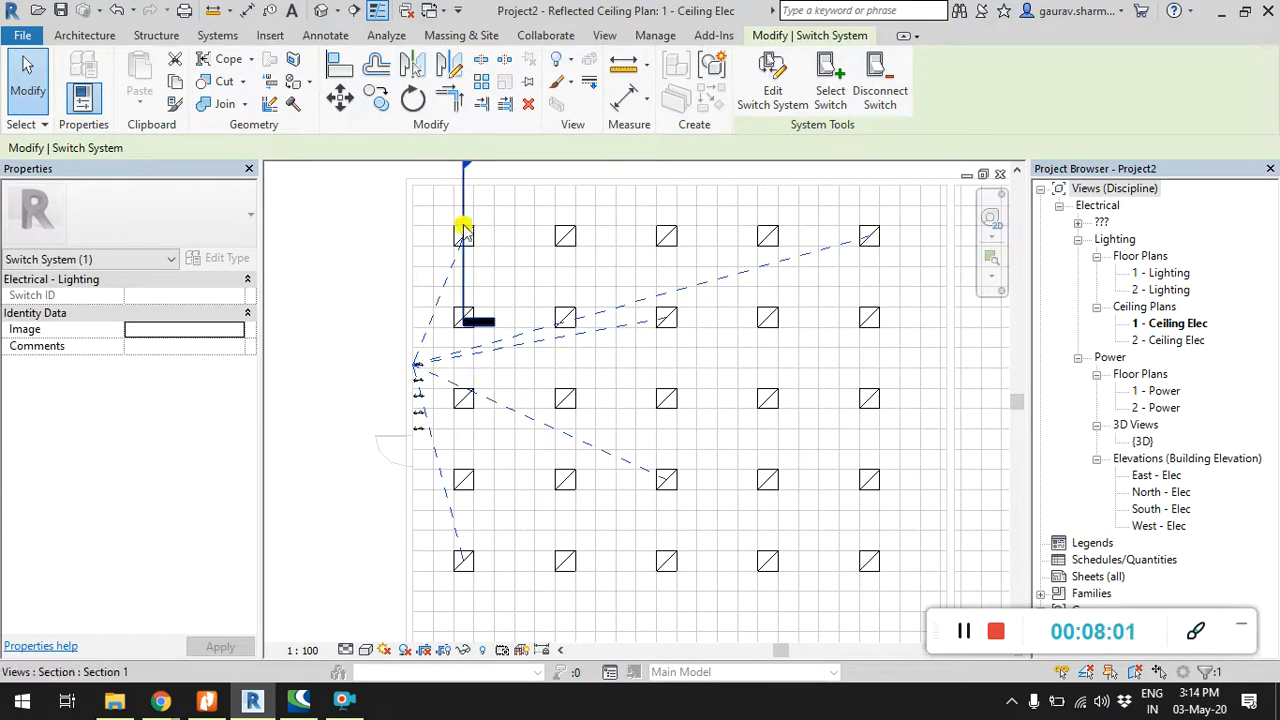
click(345, 355)
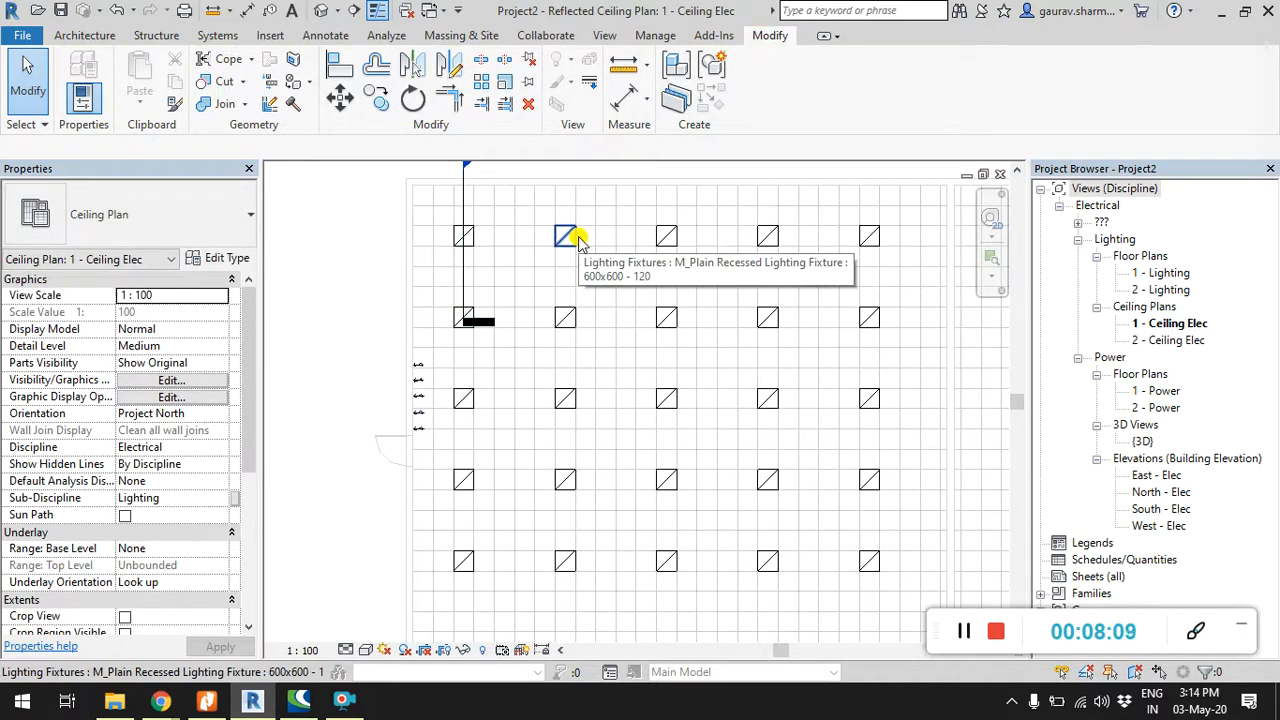
Step: Examine the switch system connections of the first fixture in the top row and show its switch system tools
key(Tab)
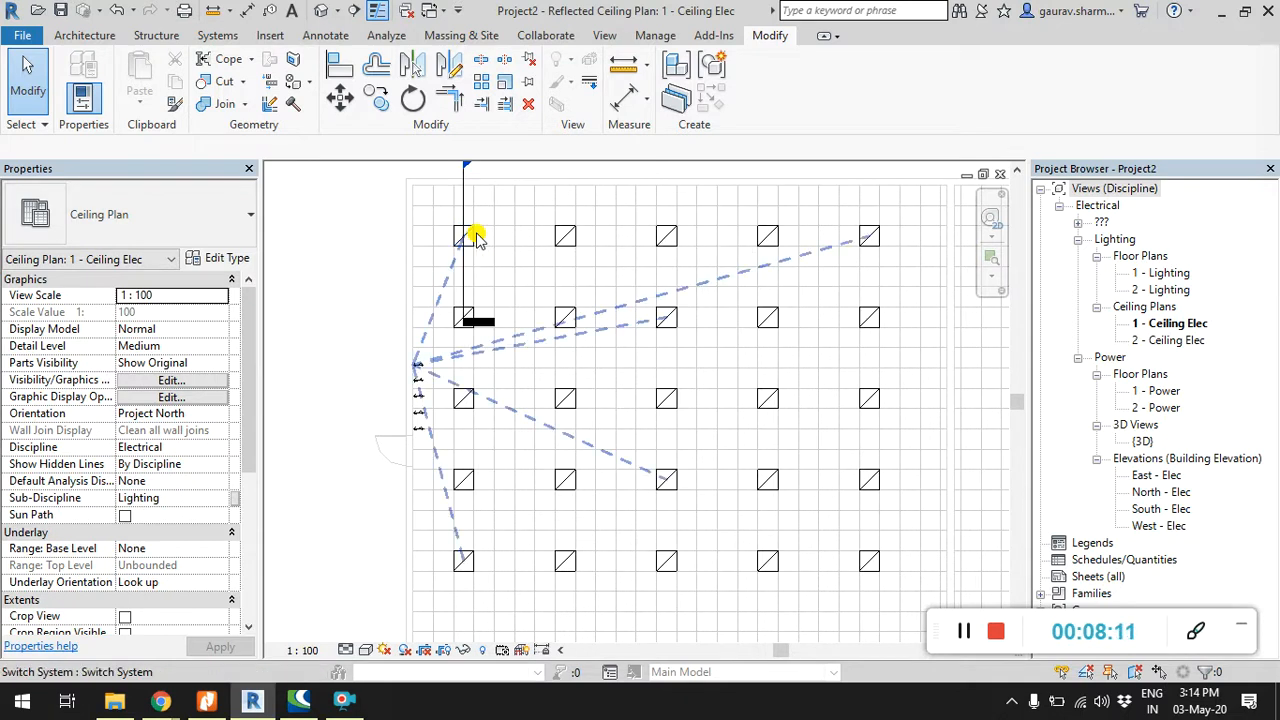
click(477, 238)
click(377, 228)
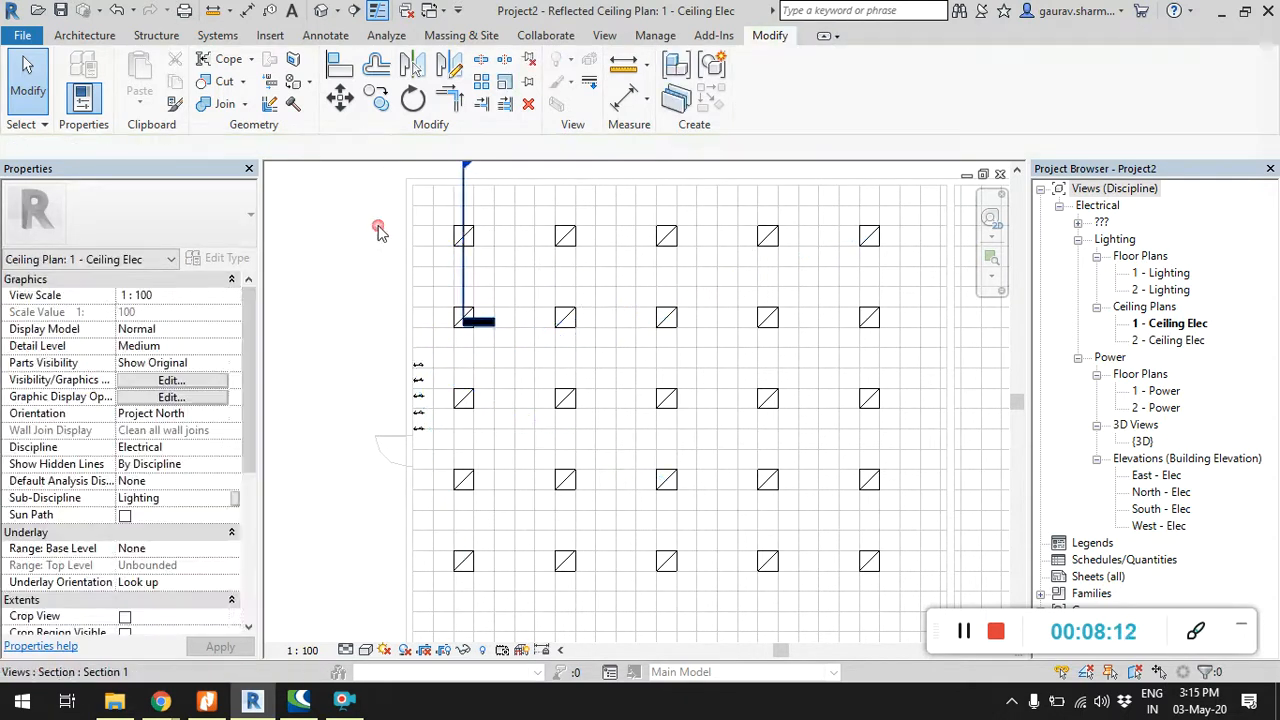
key(Tab)
click(473, 230)
click(388, 230)
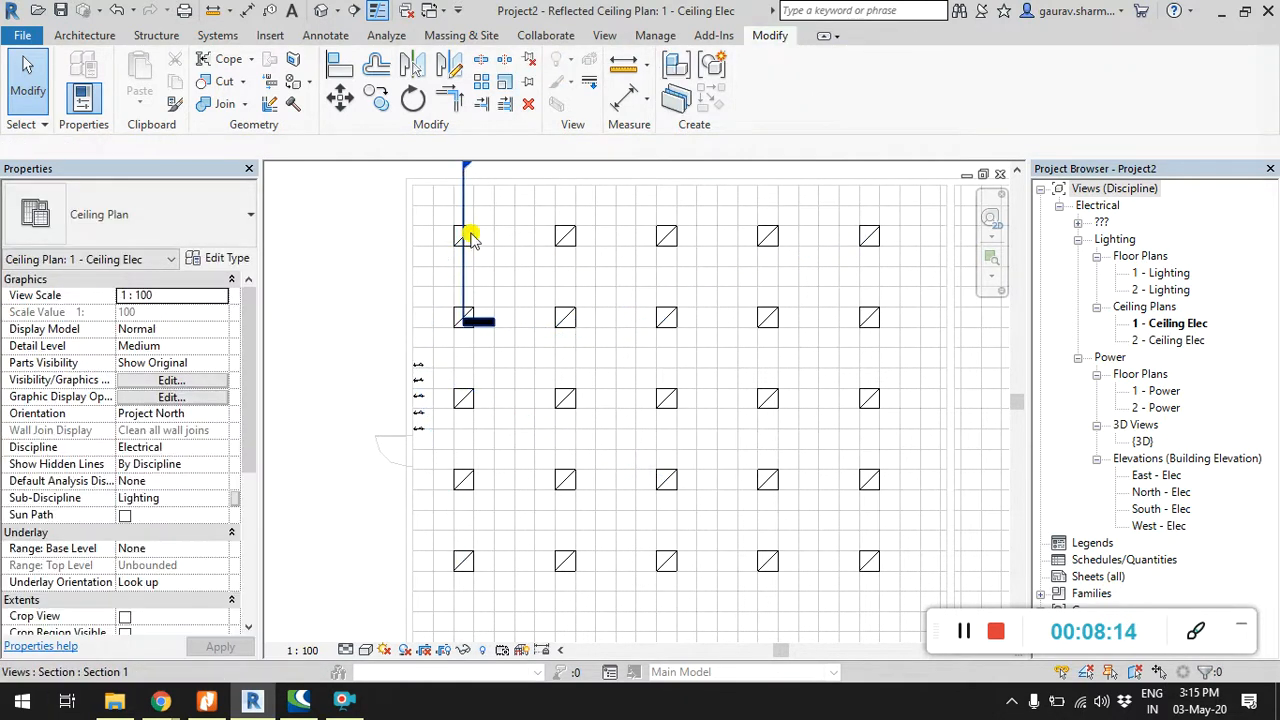
click(471, 233)
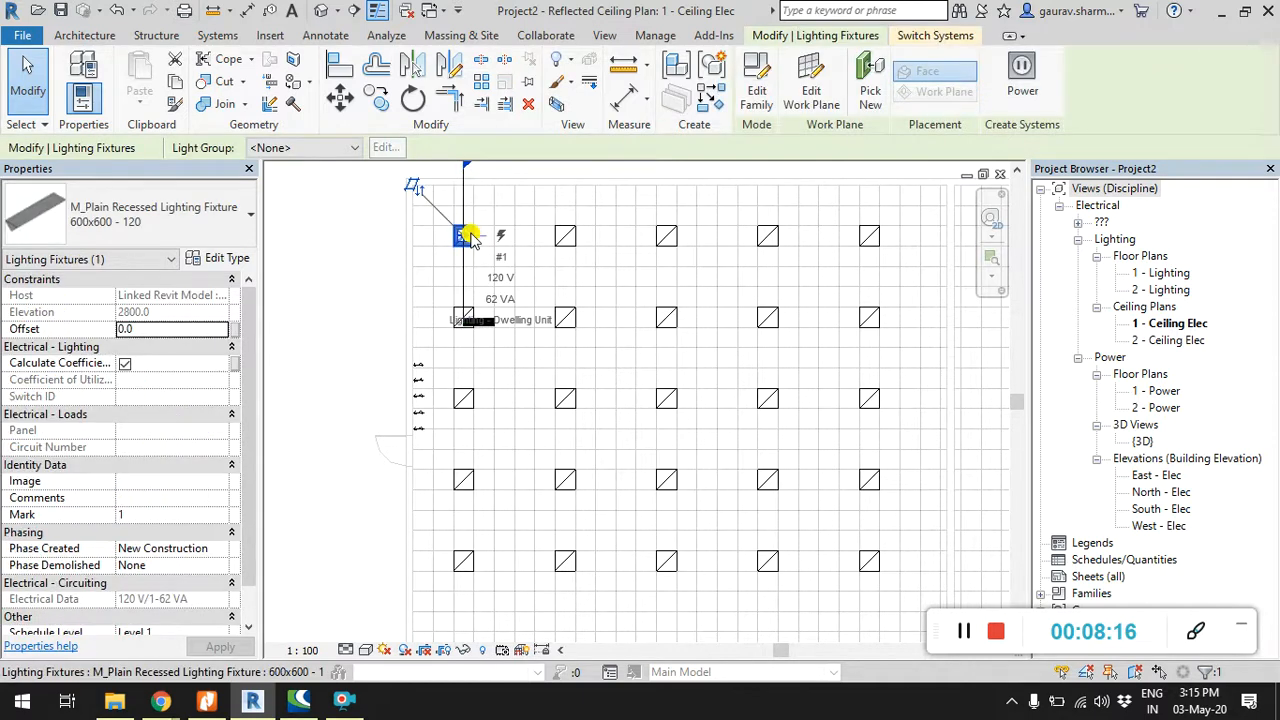
click(930, 36)
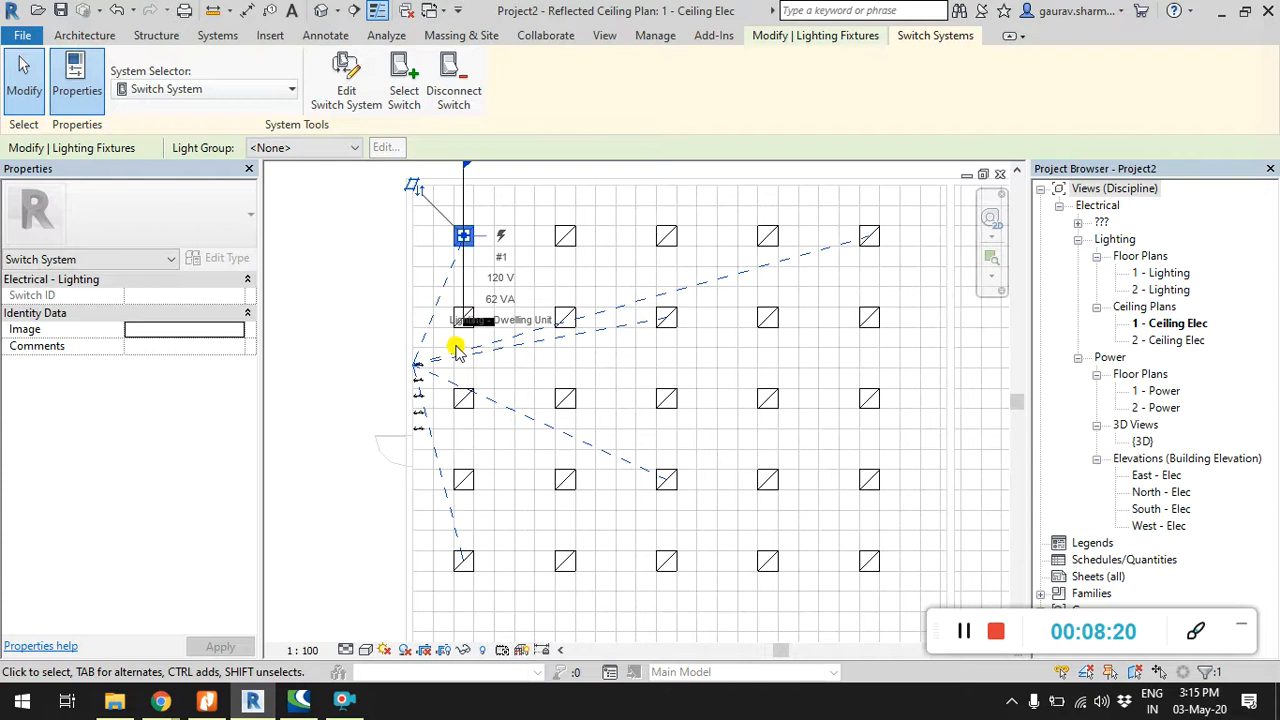
Step: Clear the selection and select the first switch system to examine which fixtures it connects
click(333, 370)
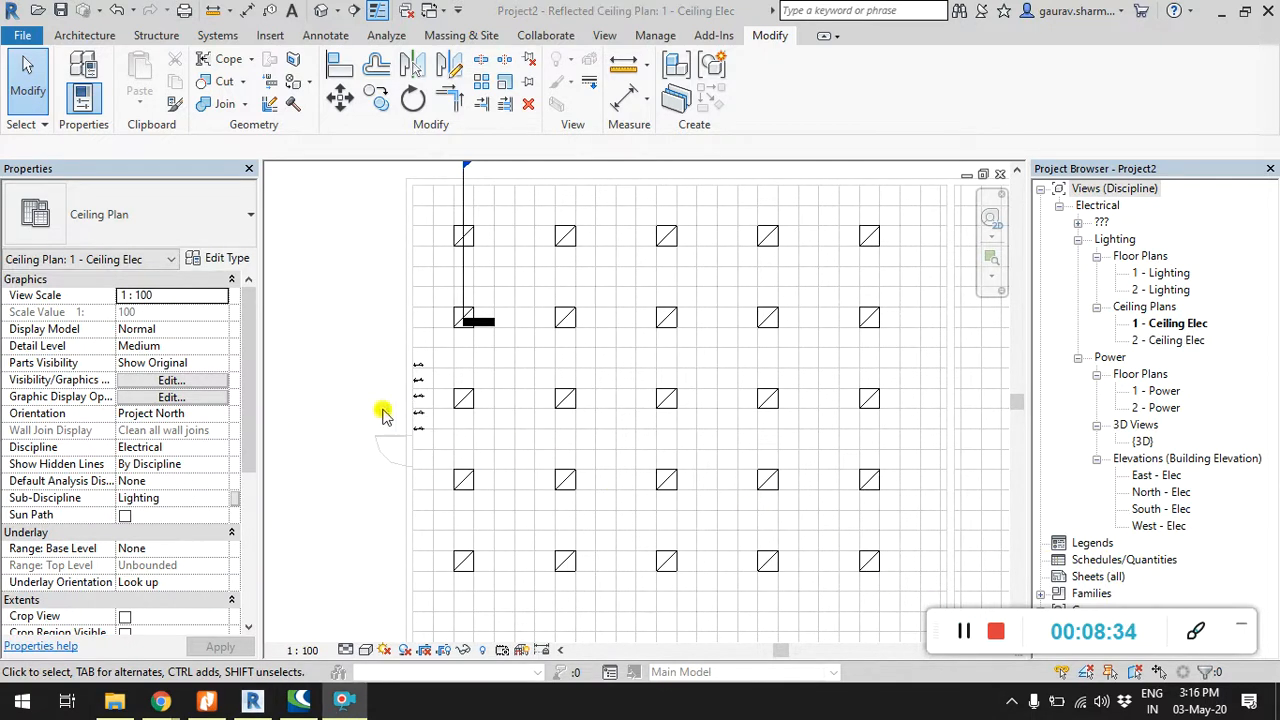
scroll(372, 398, down, 2)
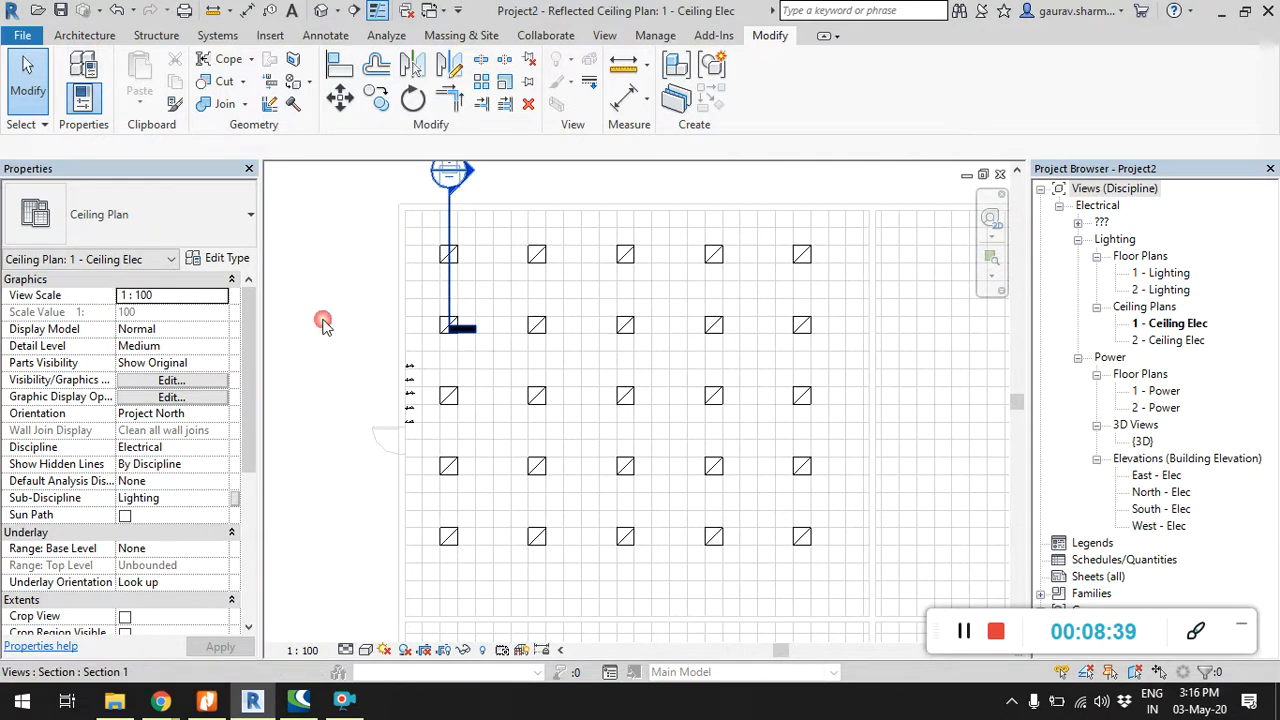
key(Tab)
click(460, 255)
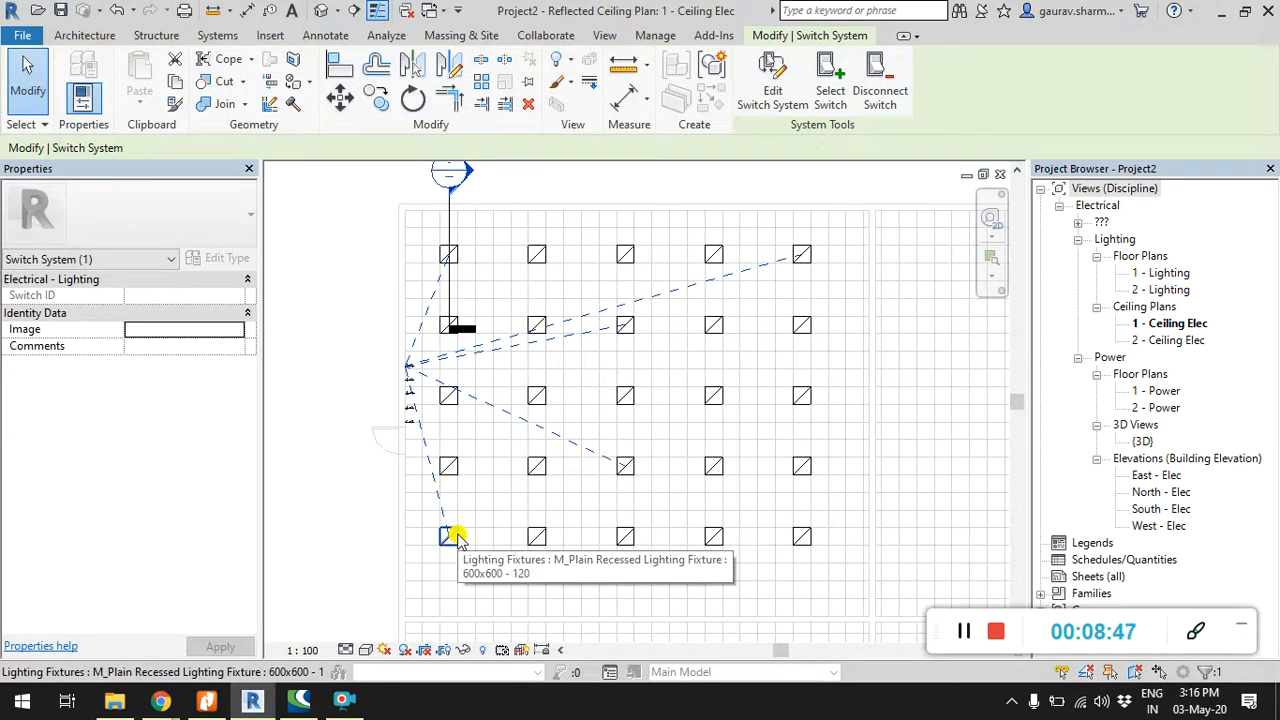
Step: Create a switch system from the second fixtures of rows one, three and five and fourth of rows two and four, assigned to the second switch
click(541, 262)
ctrl+click(712, 326)
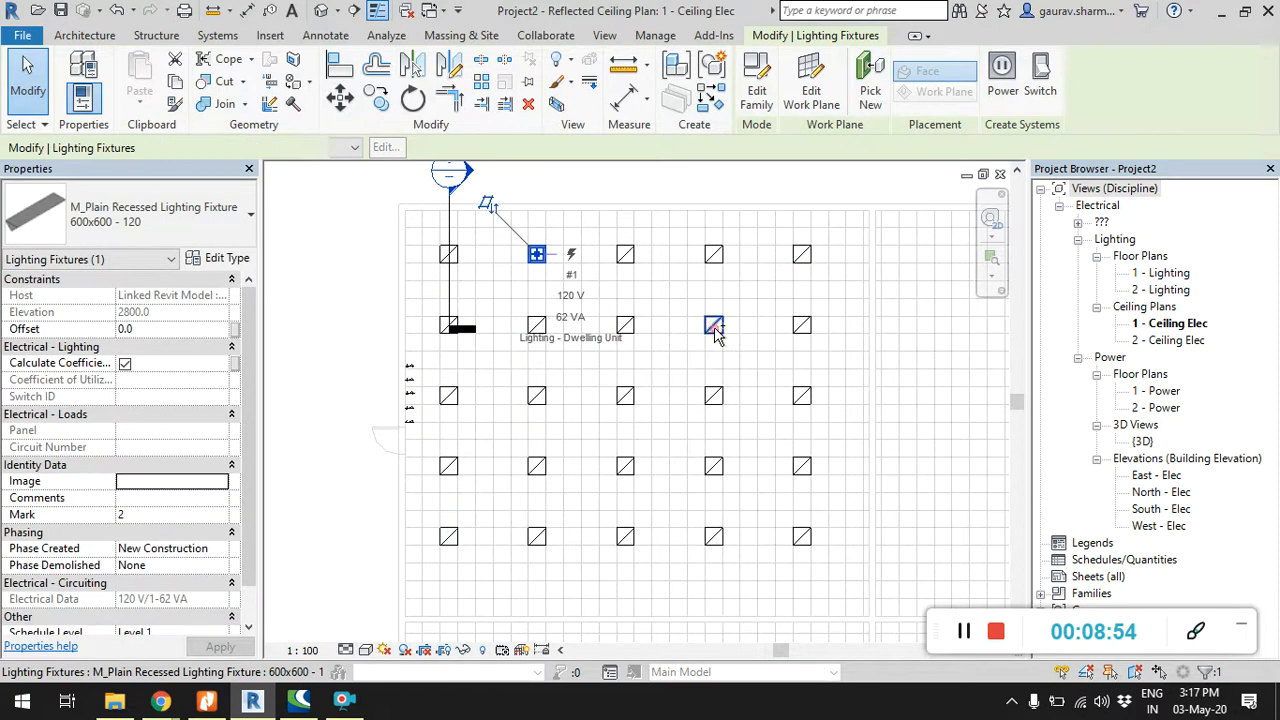
ctrl+click(540, 394)
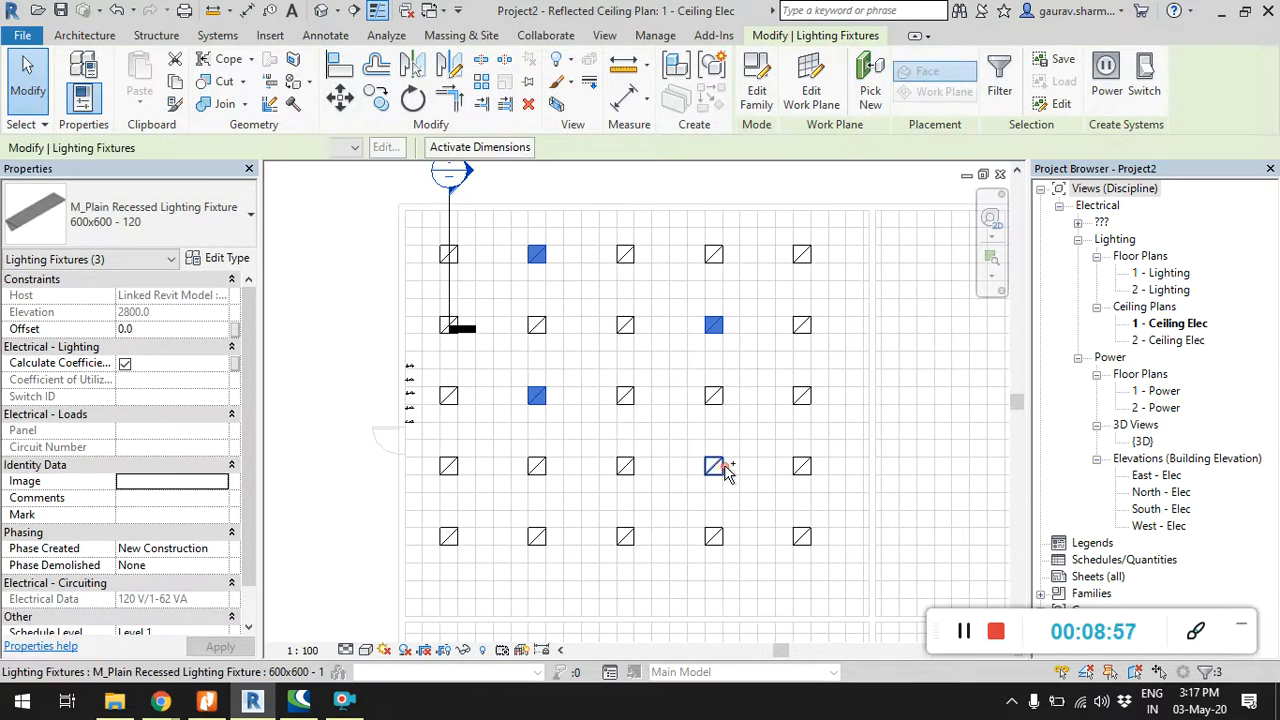
ctrl+click(724, 470)
ctrl+click(542, 532)
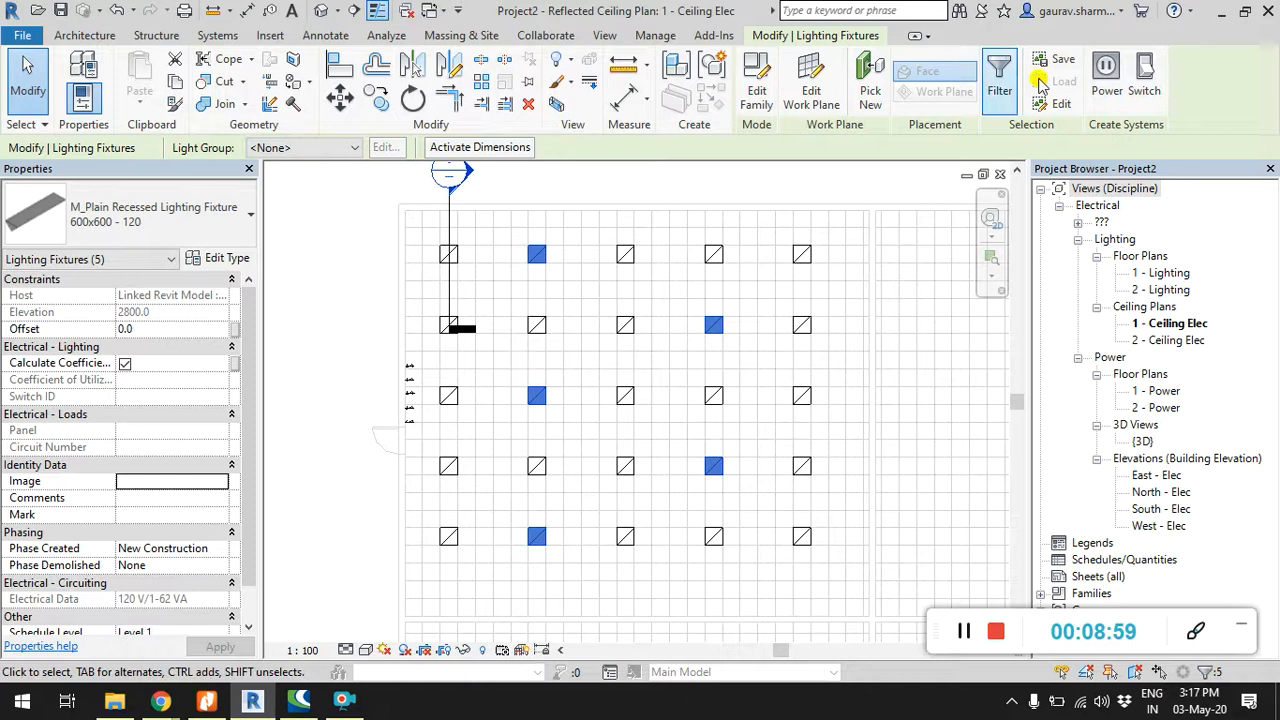
click(1144, 78)
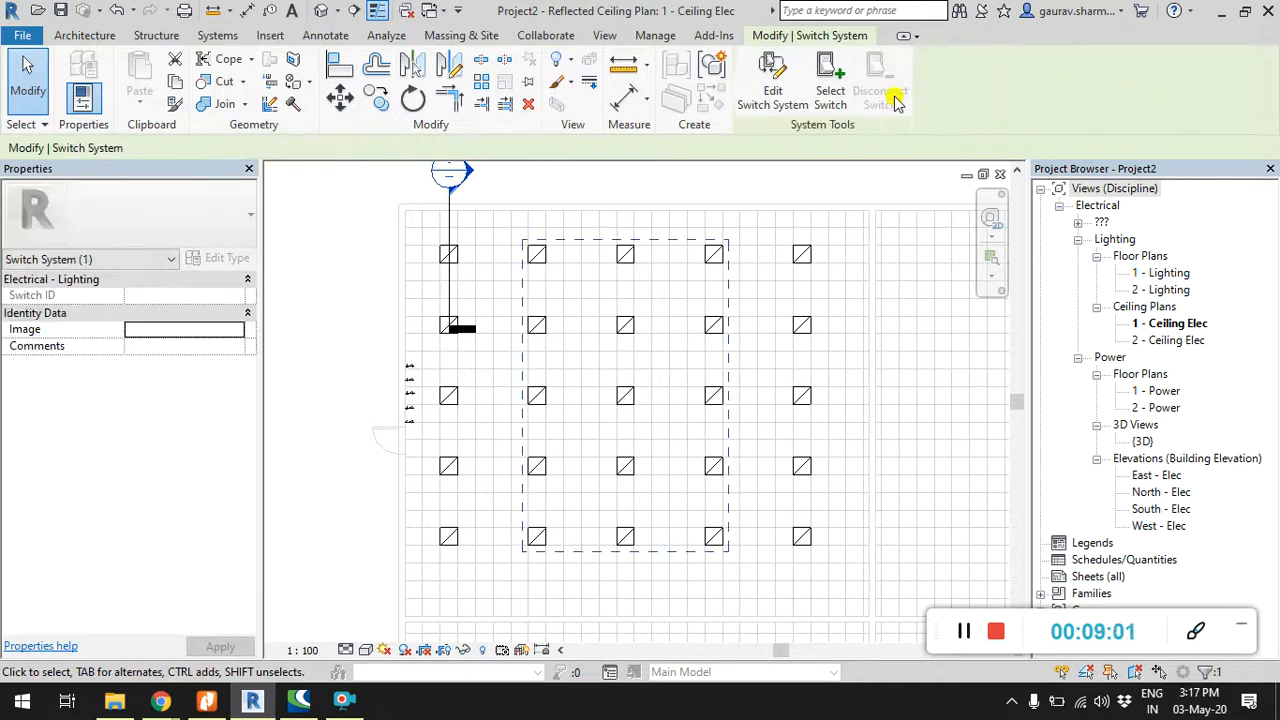
click(830, 85)
click(408, 388)
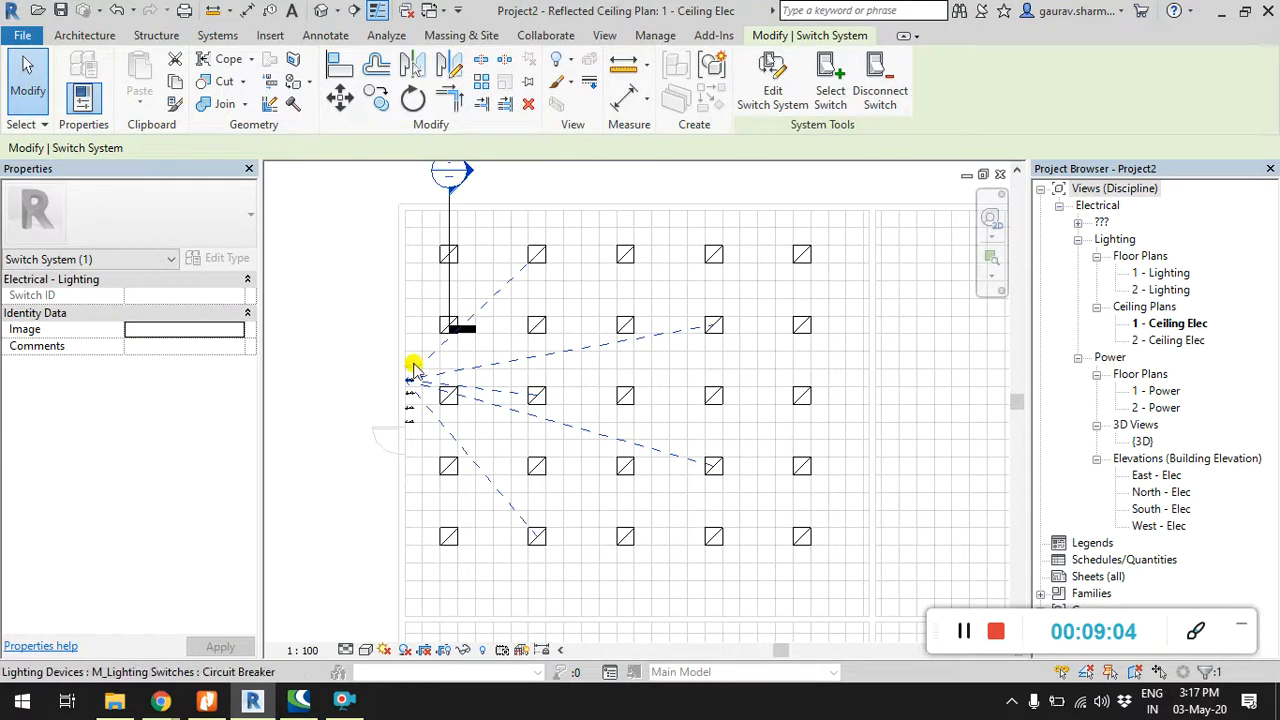
Step: Select the first two switch systems together to check which fixtures are already connected
key(Tab)
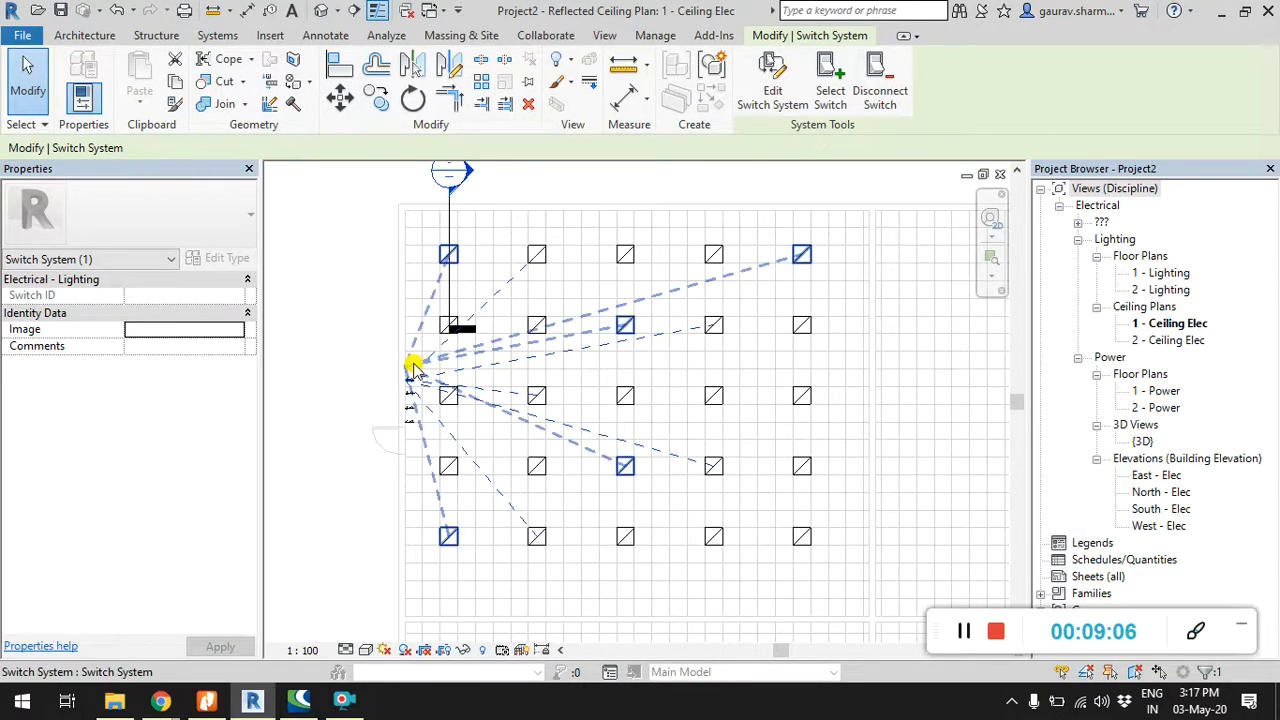
click(414, 369)
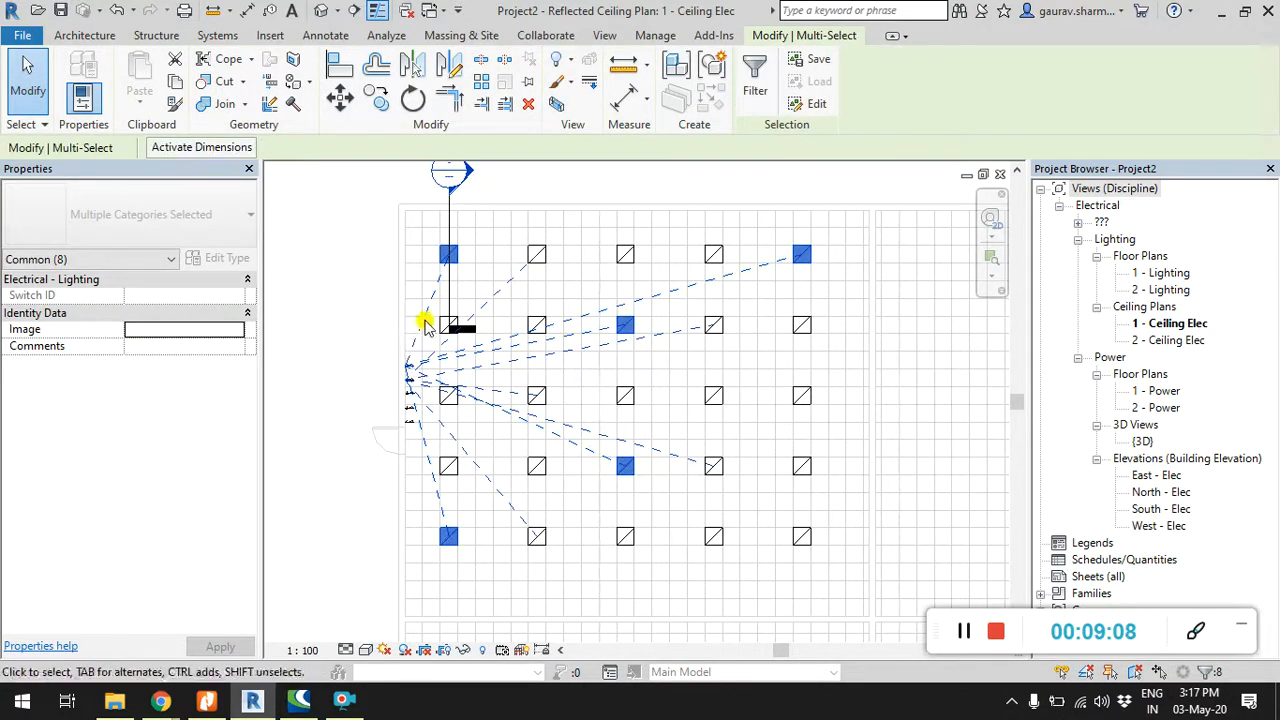
key(Tab)
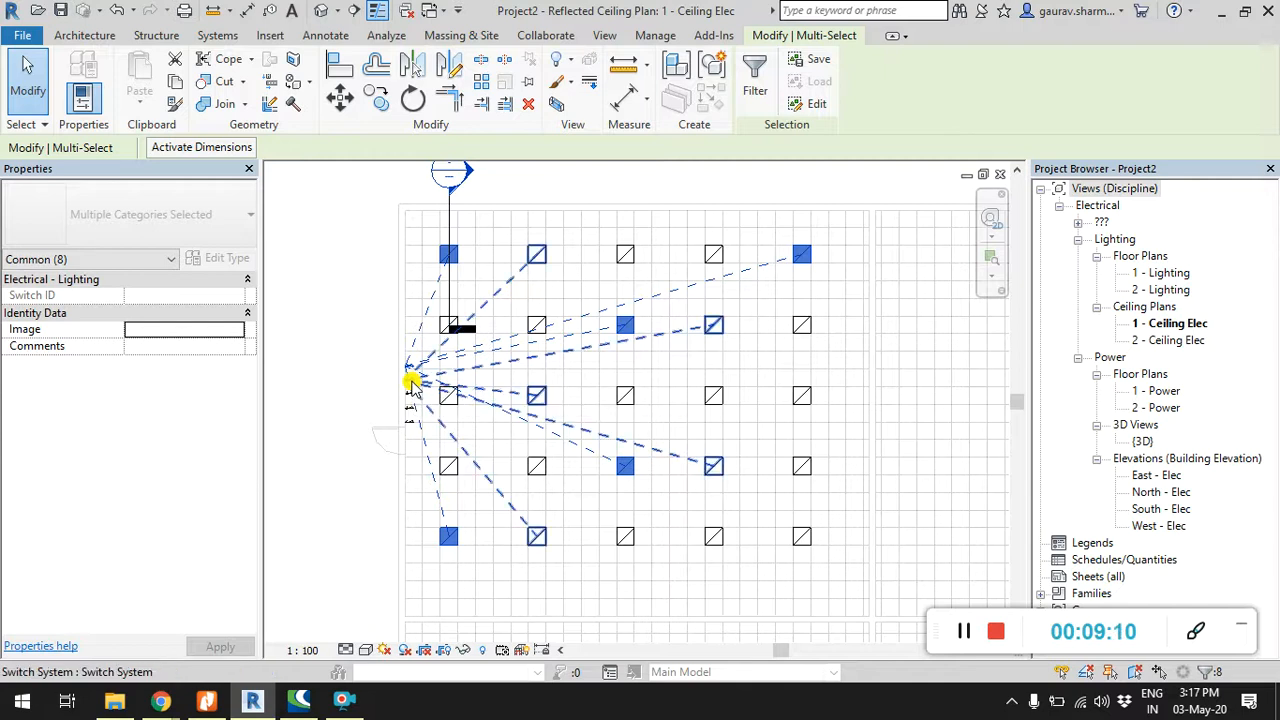
click(412, 383)
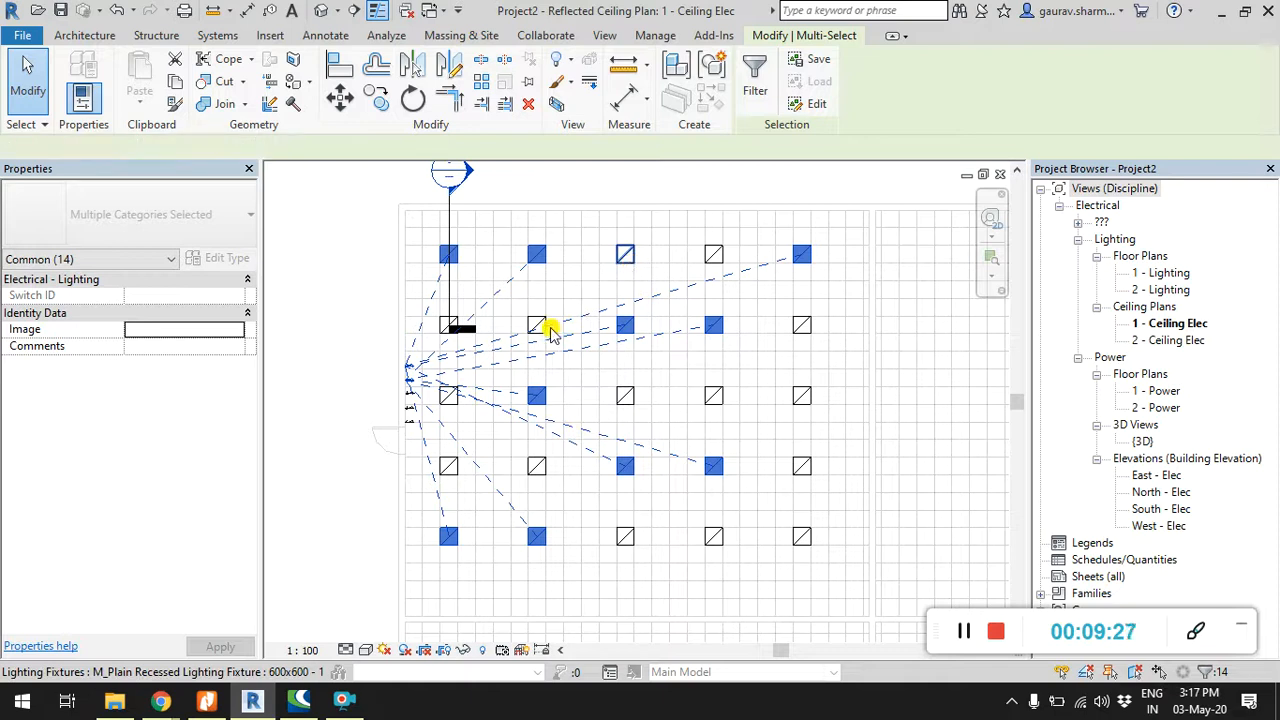
Step: Create a switch system from the third fixtures of rows one, three and five and second of rows two and four, assigned to the third switch
click(625, 254)
ctrl+click(541, 328)
ctrl+click(627, 398)
ctrl+click(533, 466)
ctrl+click(627, 530)
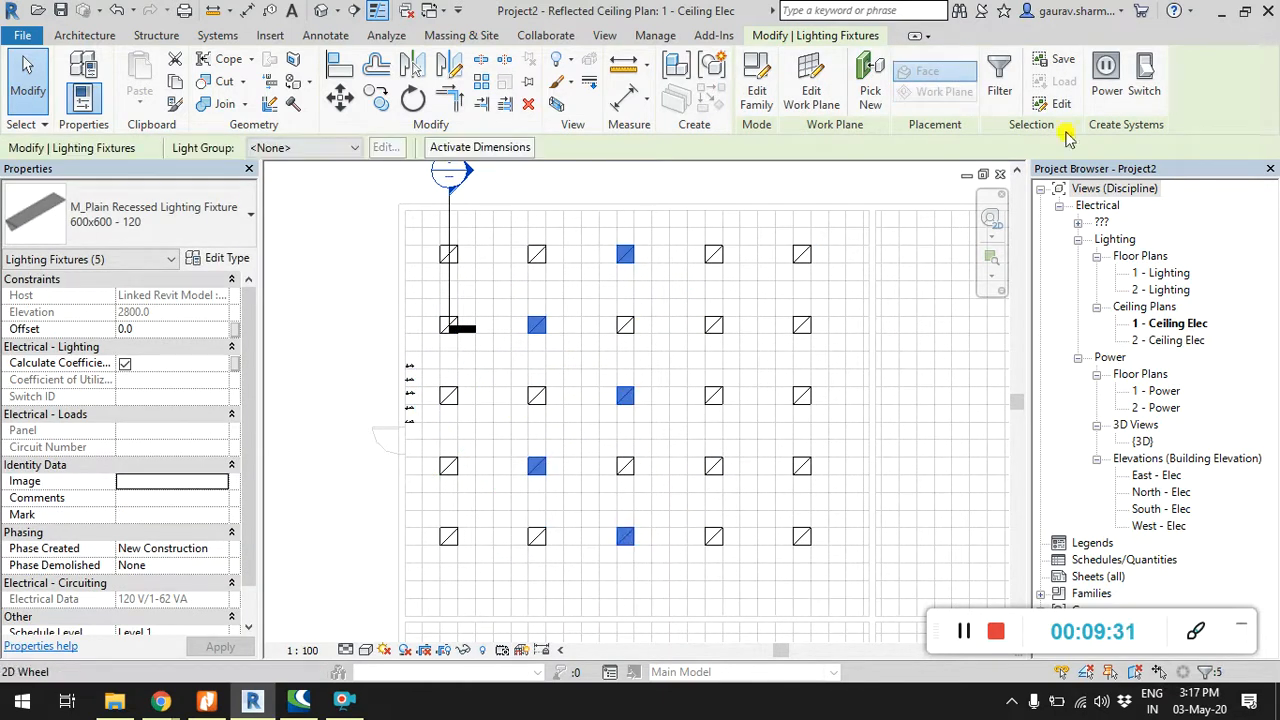
click(1143, 75)
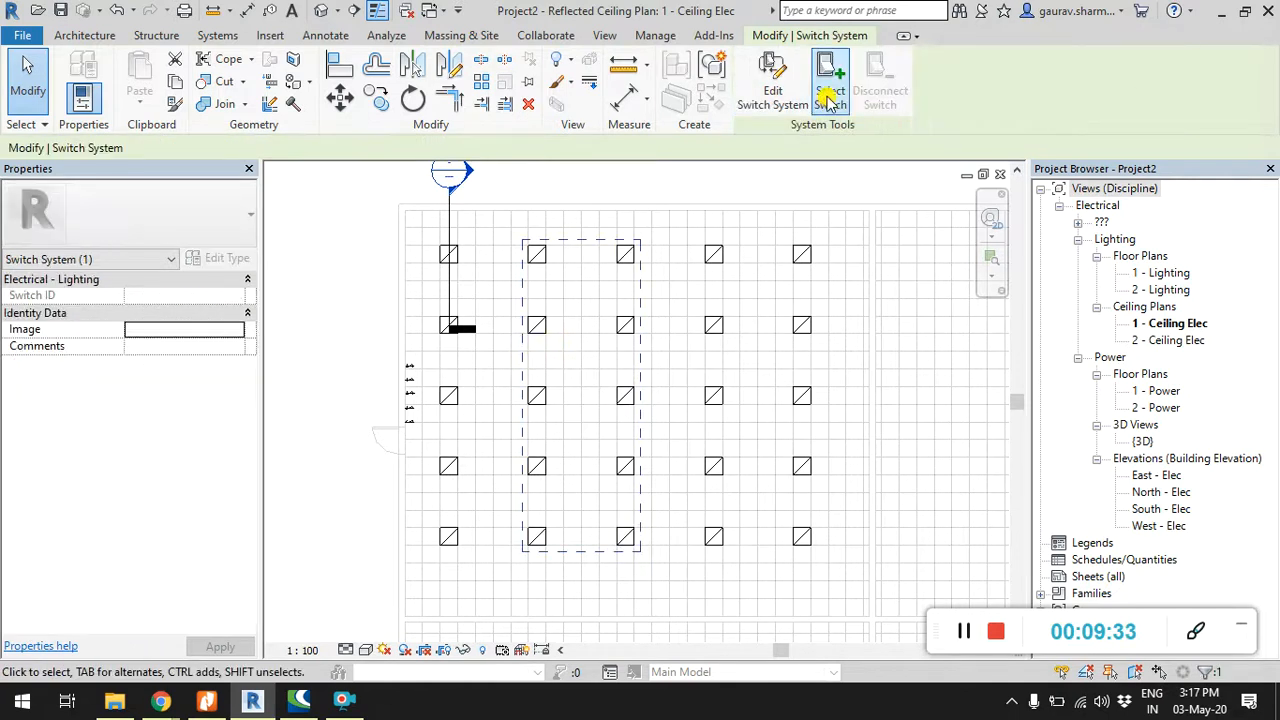
click(828, 100)
click(410, 394)
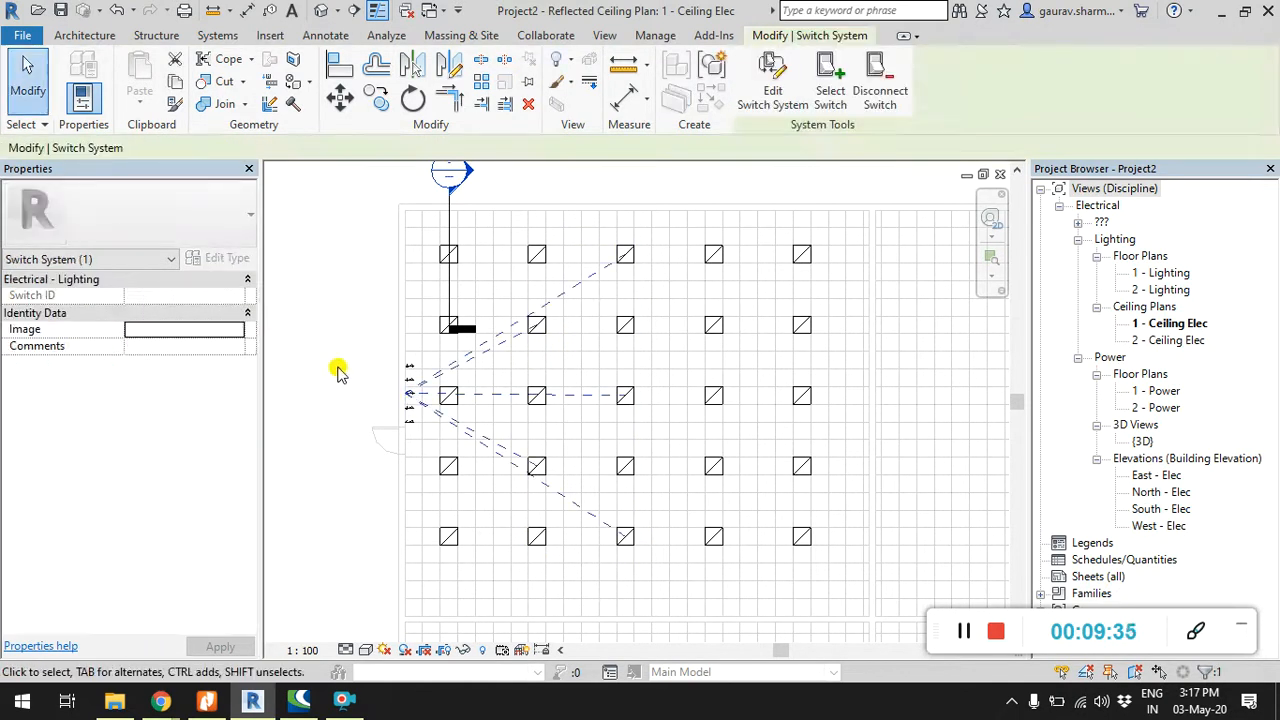
key(Escape)
Step: Select the first three switch systems together to find the fixtures without a system
key(Tab)
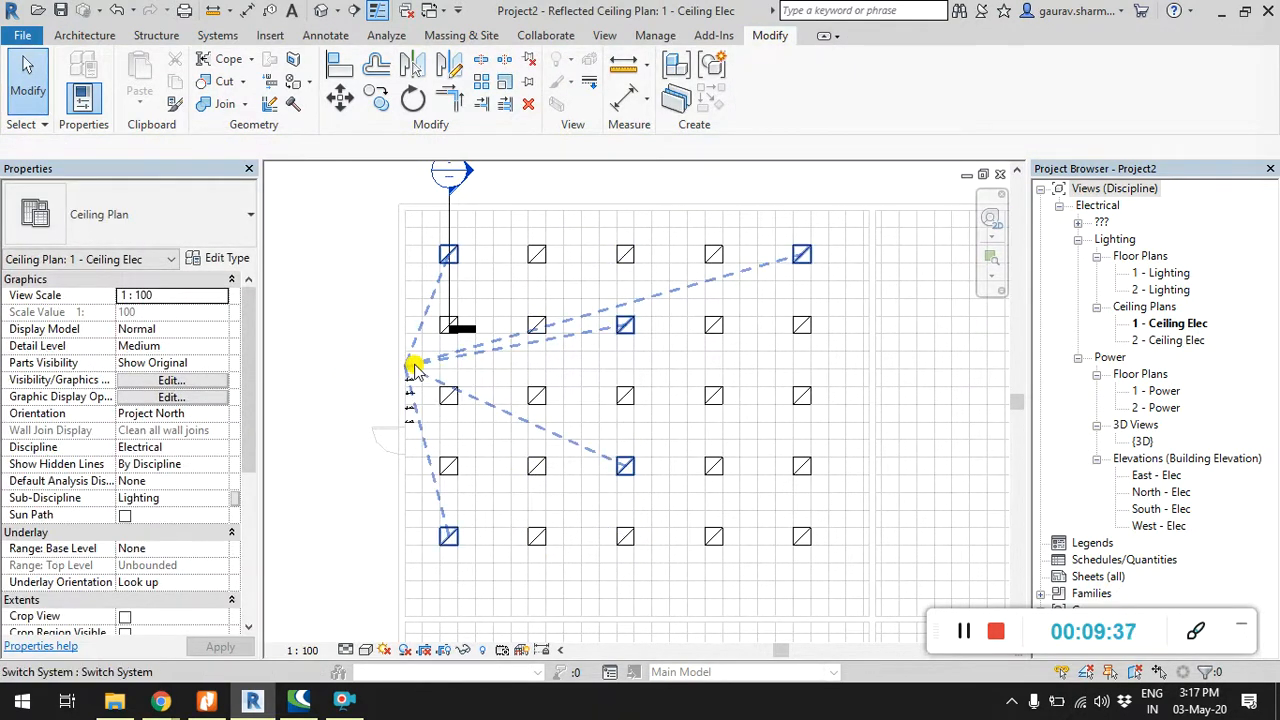
click(415, 370)
key(Tab)
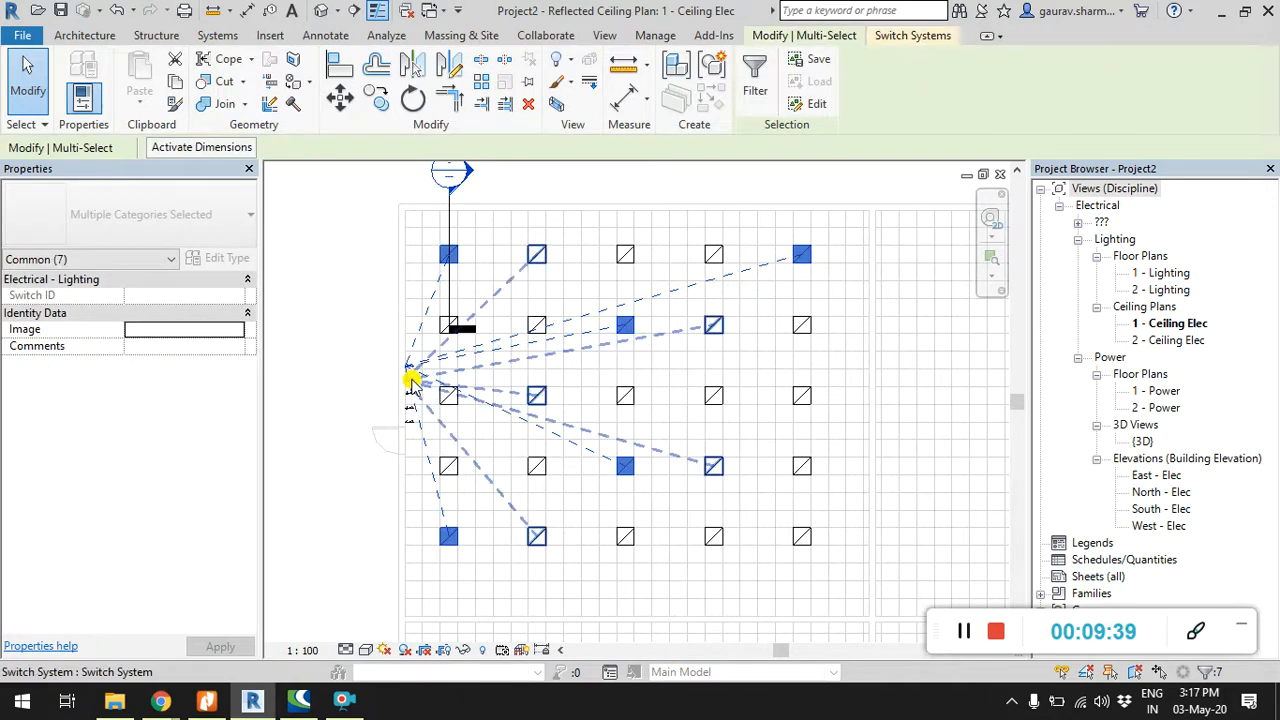
ctrl+click(413, 390)
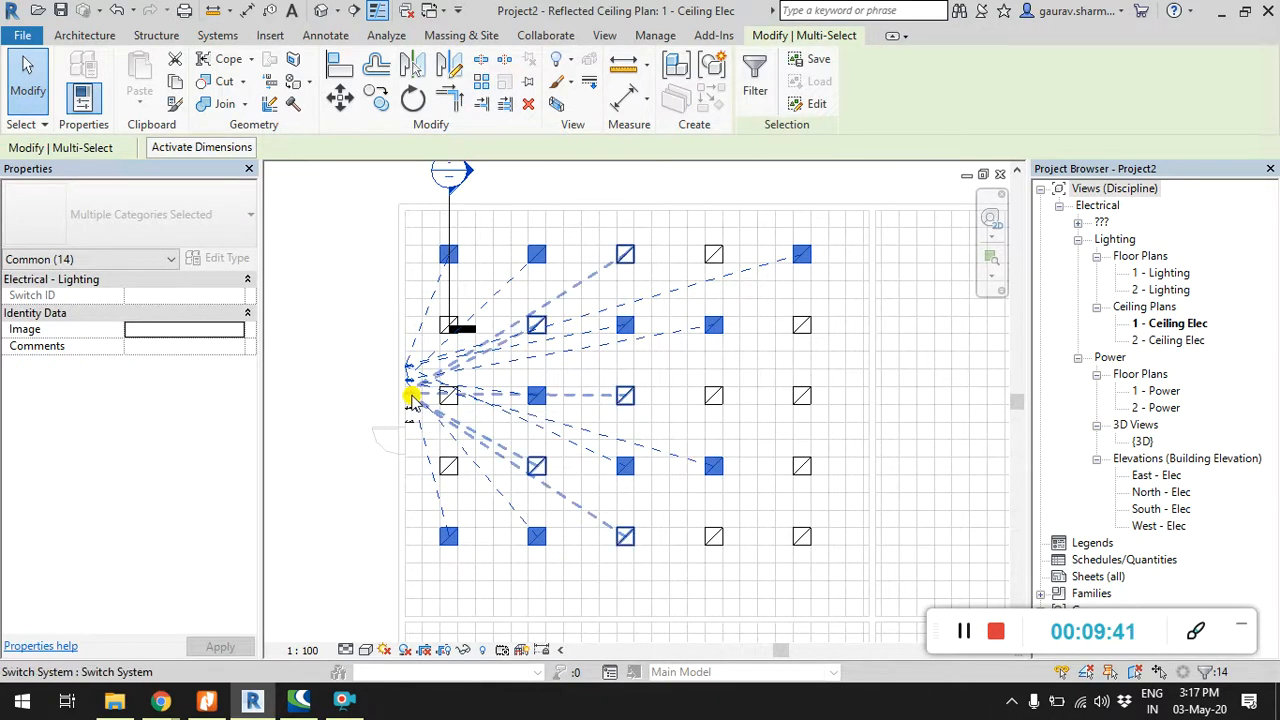
ctrl+click(413, 397)
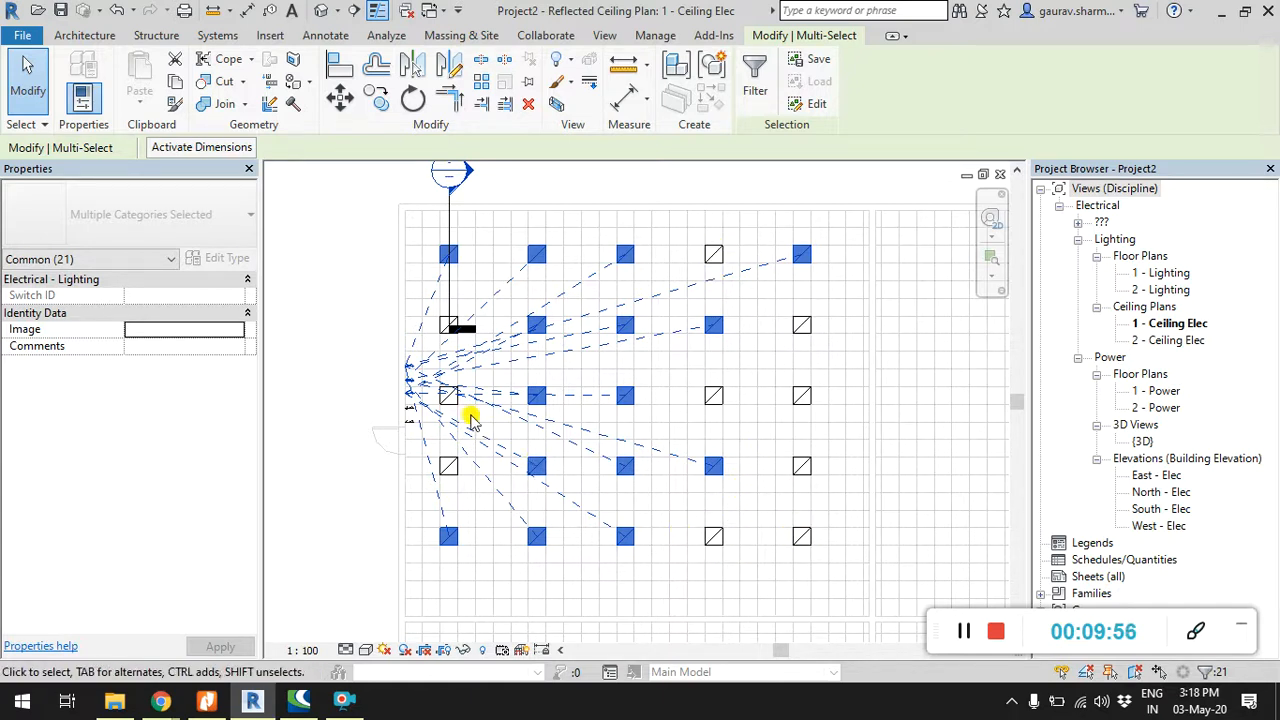
Step: Create a switch system from row three's first, rows one and five's fourth, and rows two and four's fifth fixtures, assigned to the fourth switch
click(449, 393)
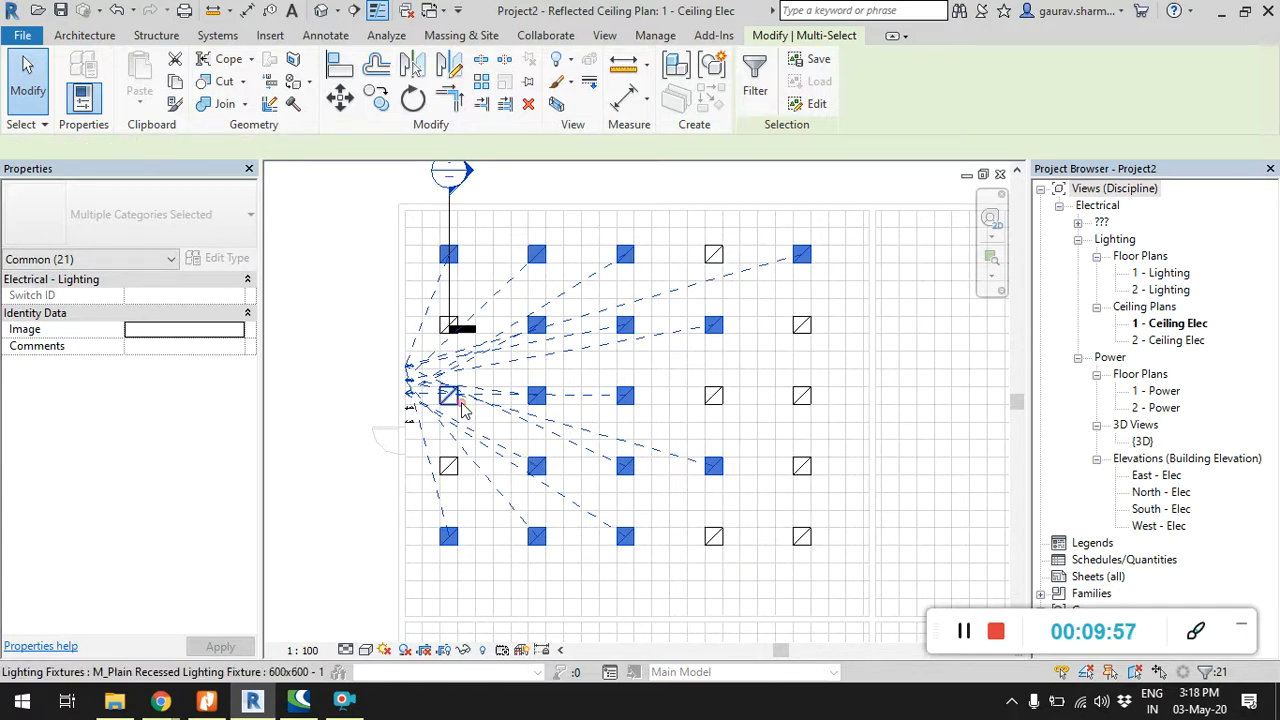
ctrl+click(713, 254)
ctrl+click(802, 324)
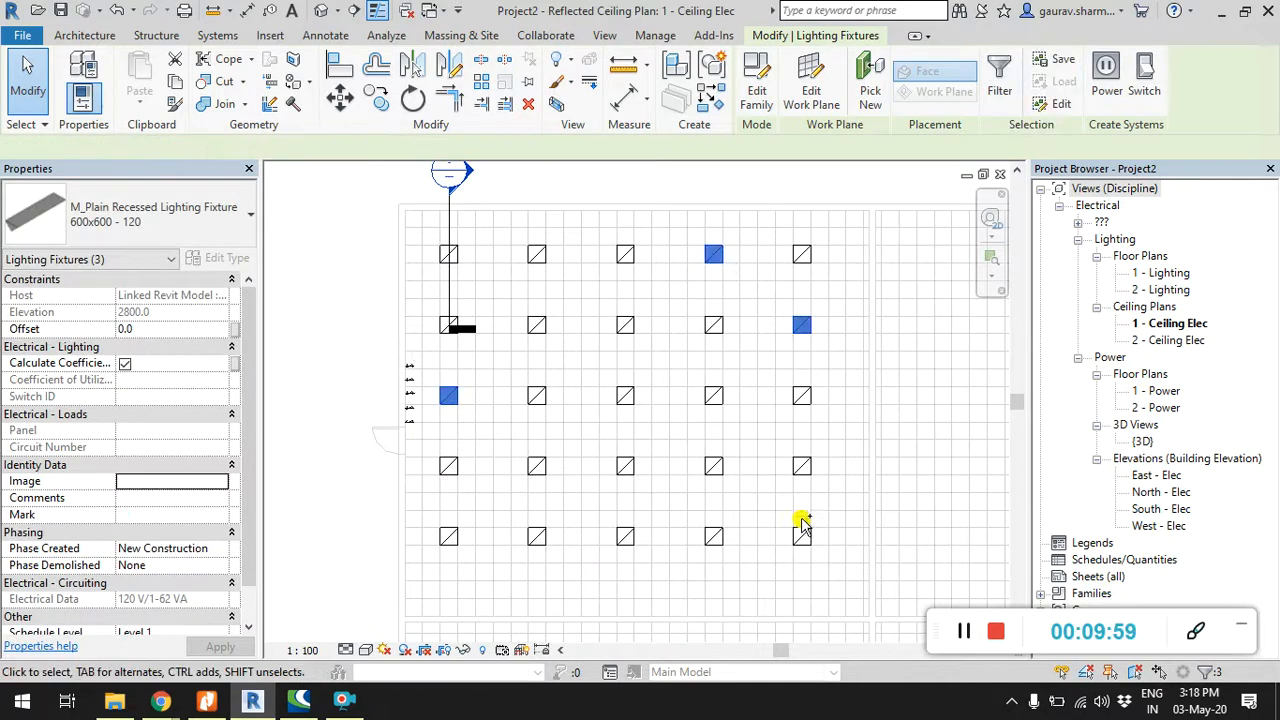
ctrl+click(802, 466)
ctrl+click(713, 536)
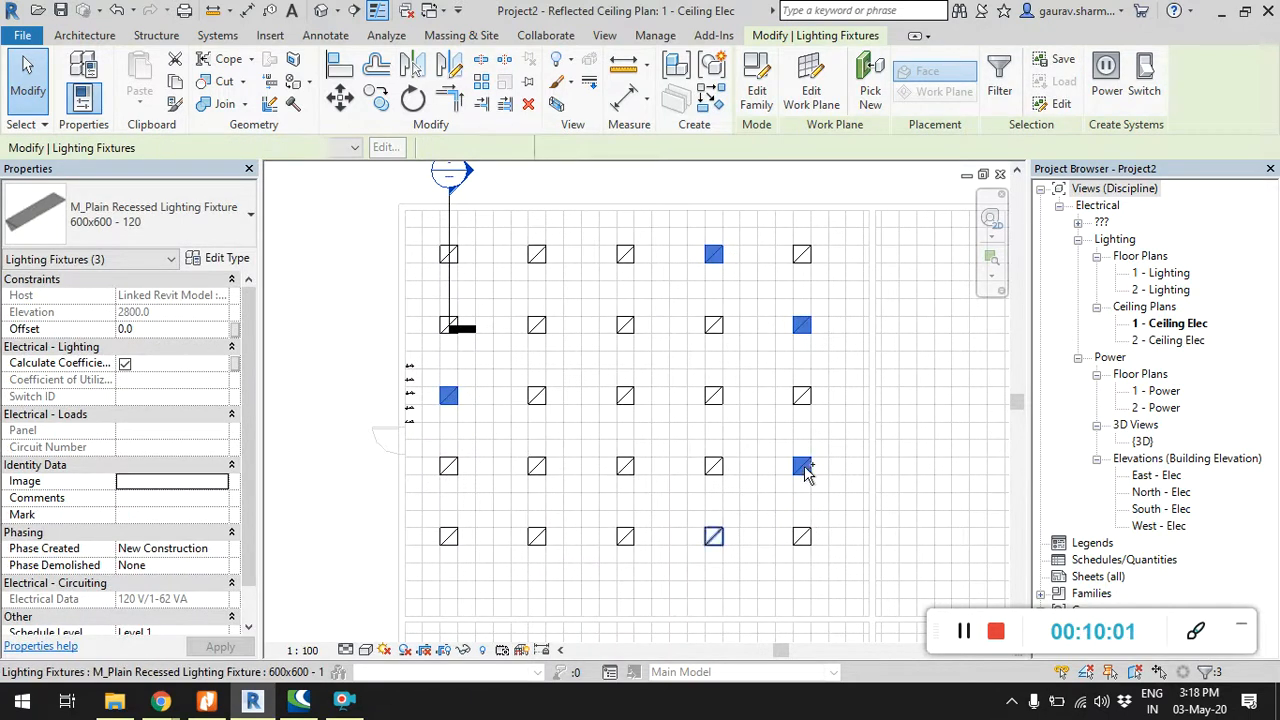
click(1147, 87)
click(760, 80)
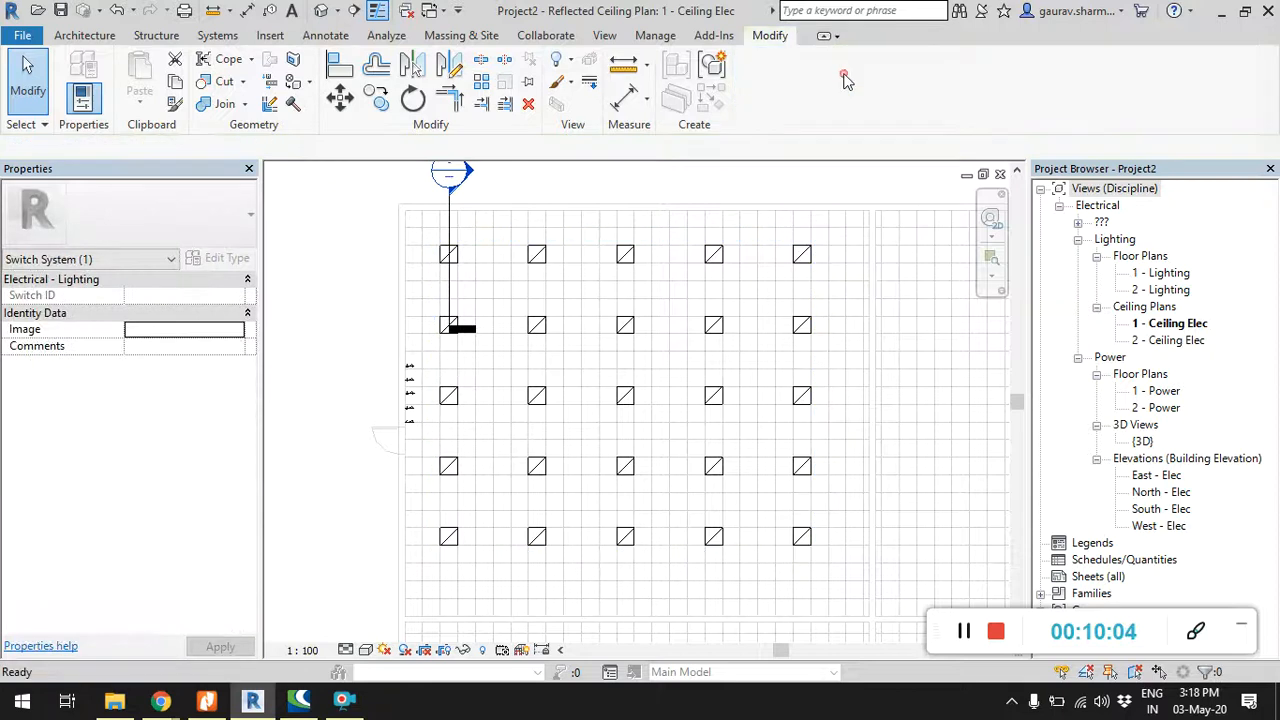
click(412, 412)
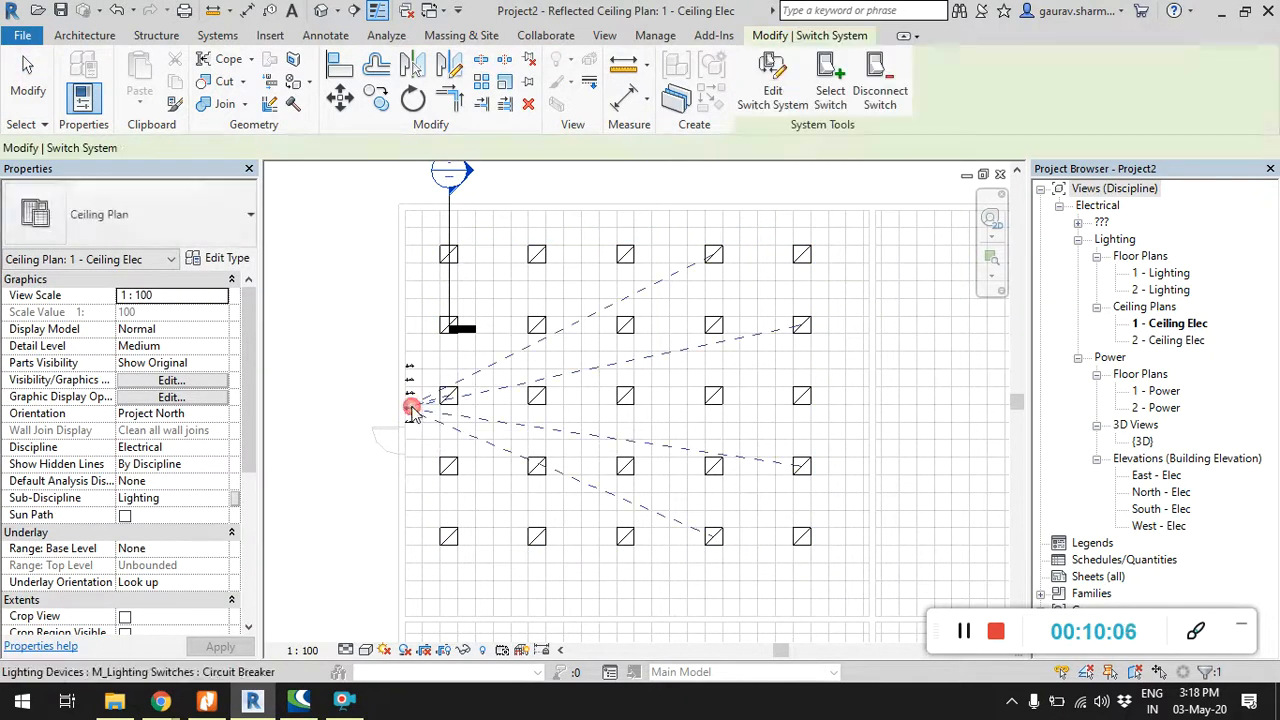
click(340, 400)
Step: Select all four switch systems together to identify the remaining unconnected fixtures
click(412, 372)
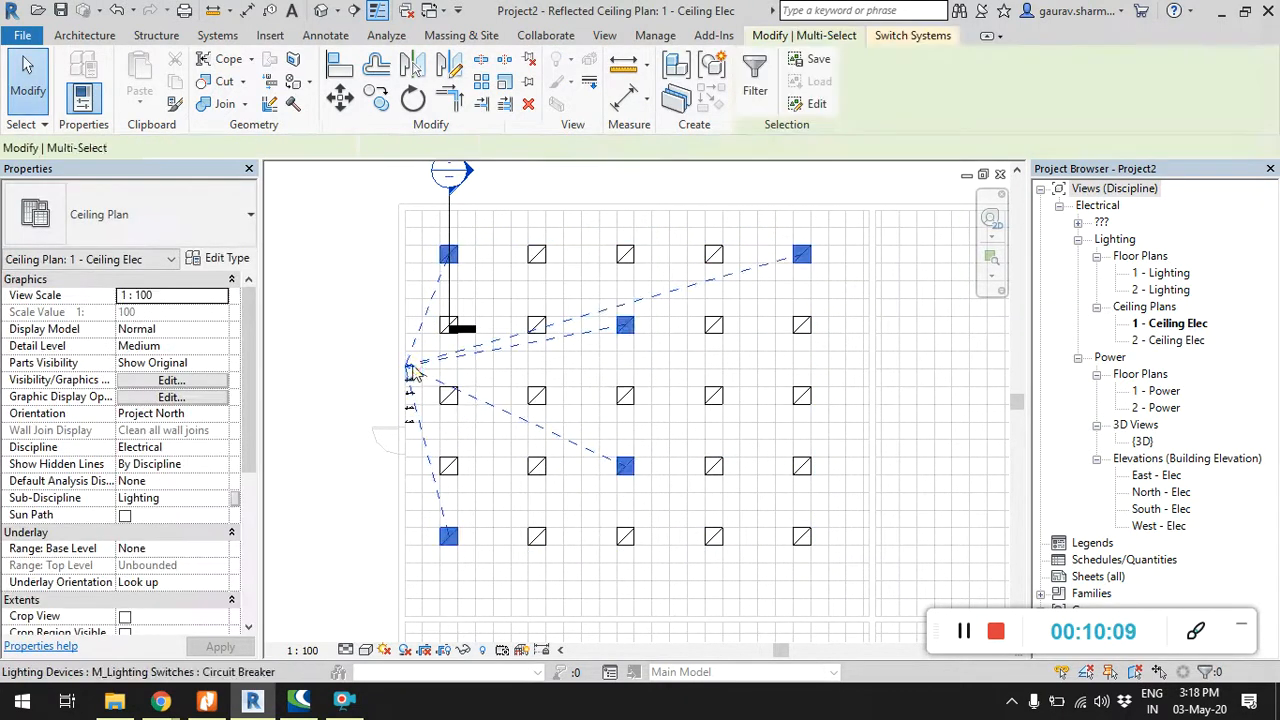
ctrl+click(414, 380)
key(Tab)
ctrl+click(411, 392)
key(Tab)
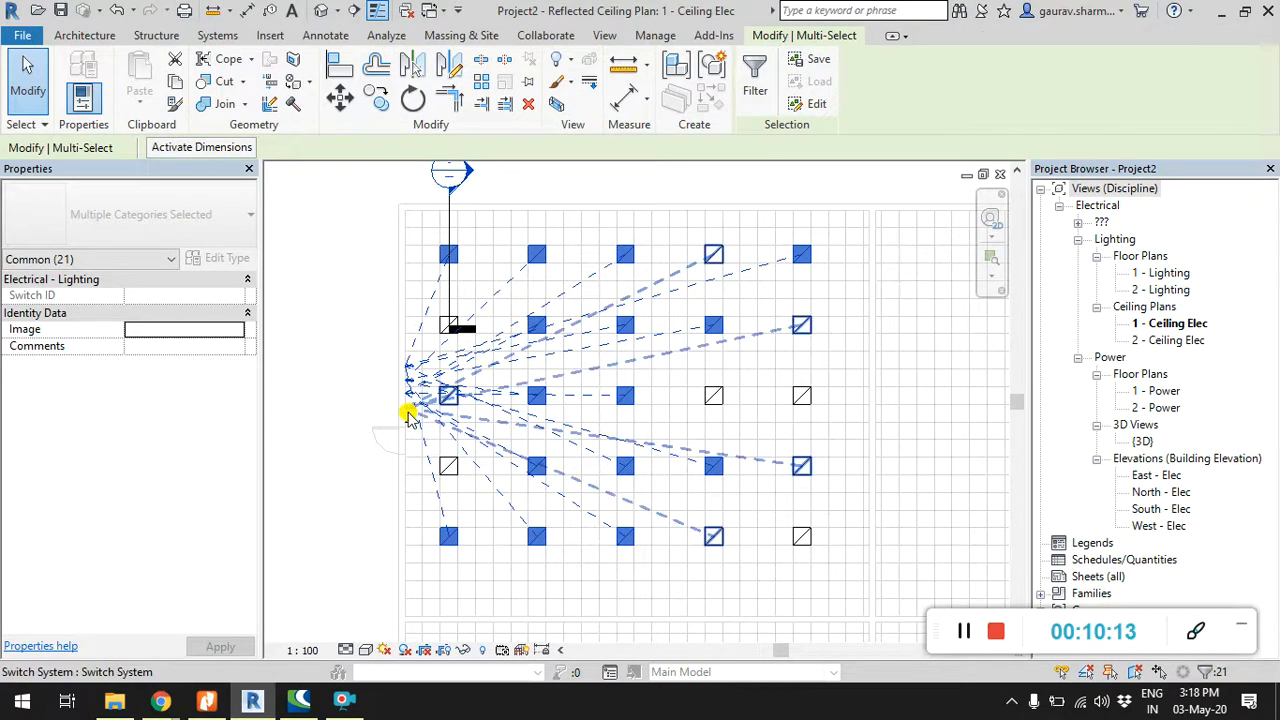
ctrl+click(419, 425)
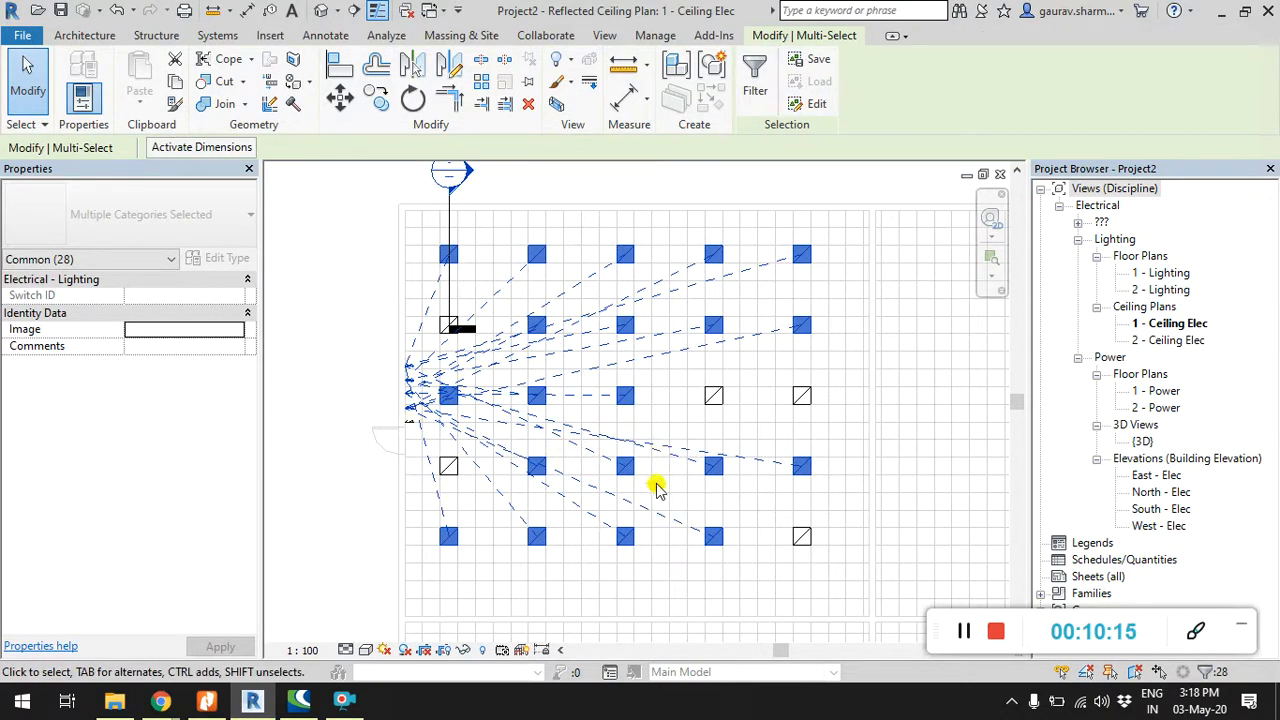
Step: Create a switch system from row three's fourth and fifth, row five's fifth, and rows two and four's first fixtures, assigned to the lowest switch
click(710, 396)
ctrl+click(803, 396)
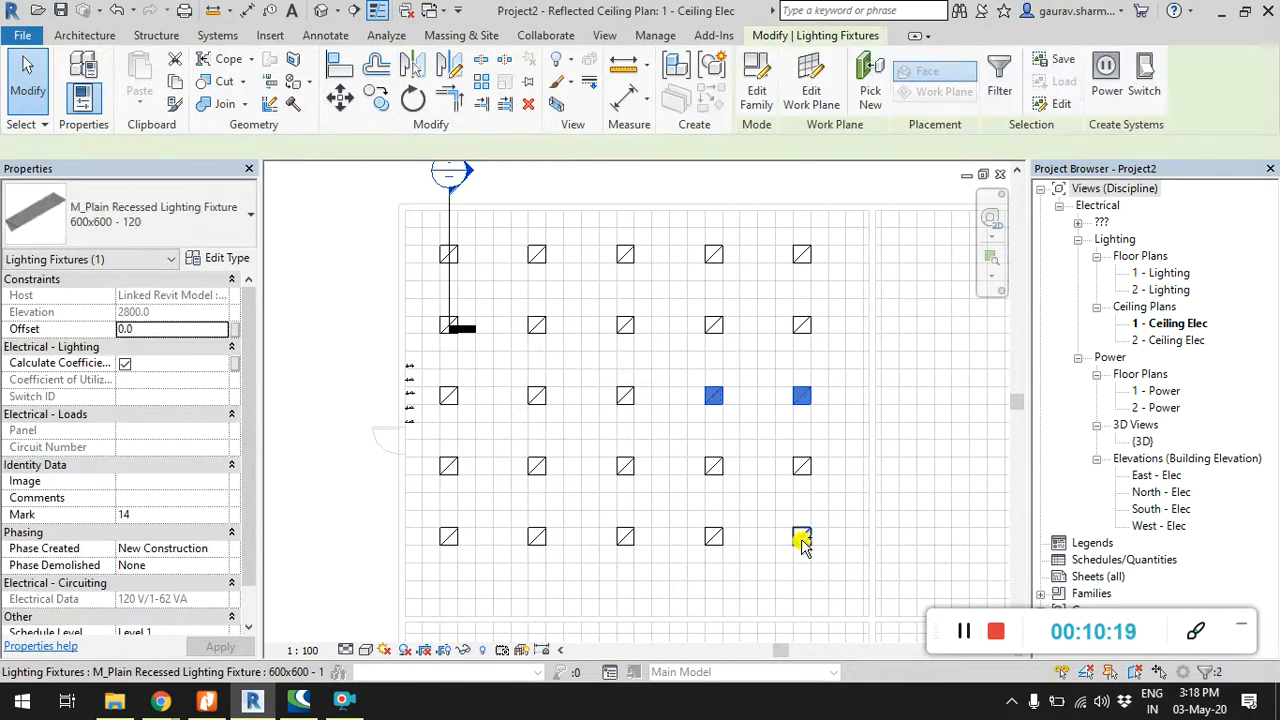
ctrl+click(801, 536)
ctrl+click(452, 466)
ctrl+click(452, 325)
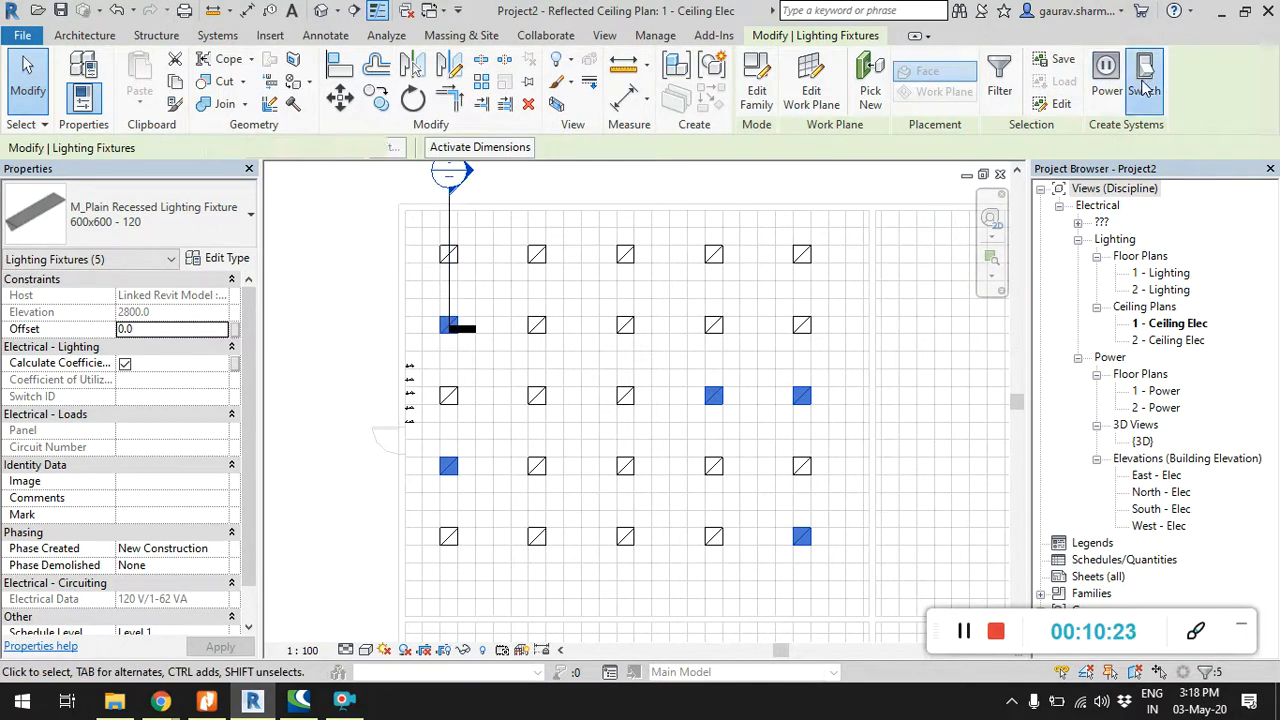
click(1143, 72)
click(836, 78)
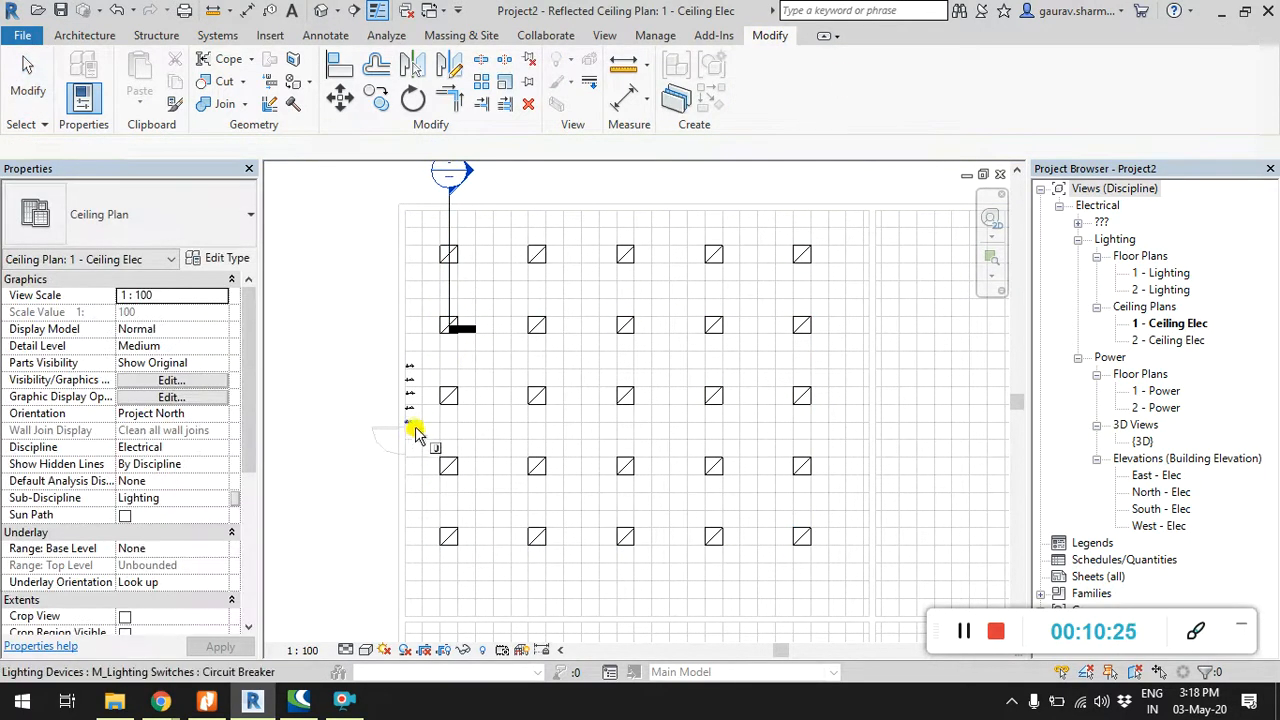
click(410, 424)
click(312, 401)
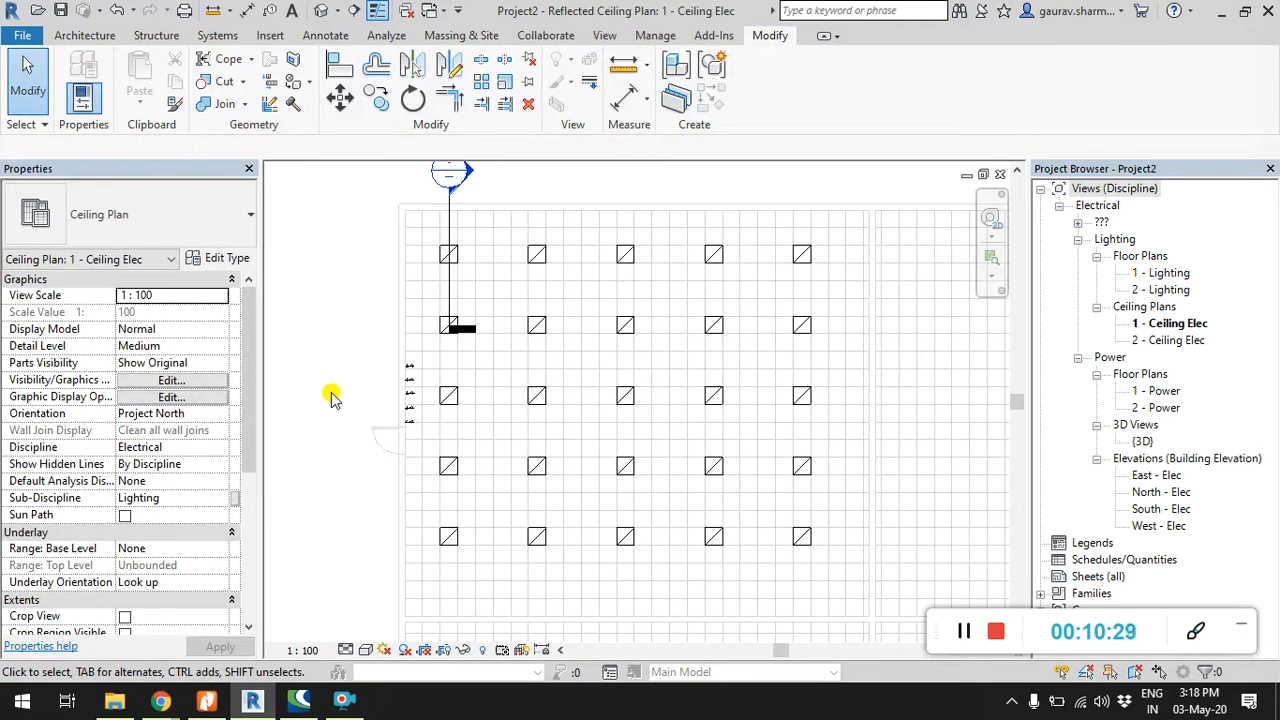
click(333, 396)
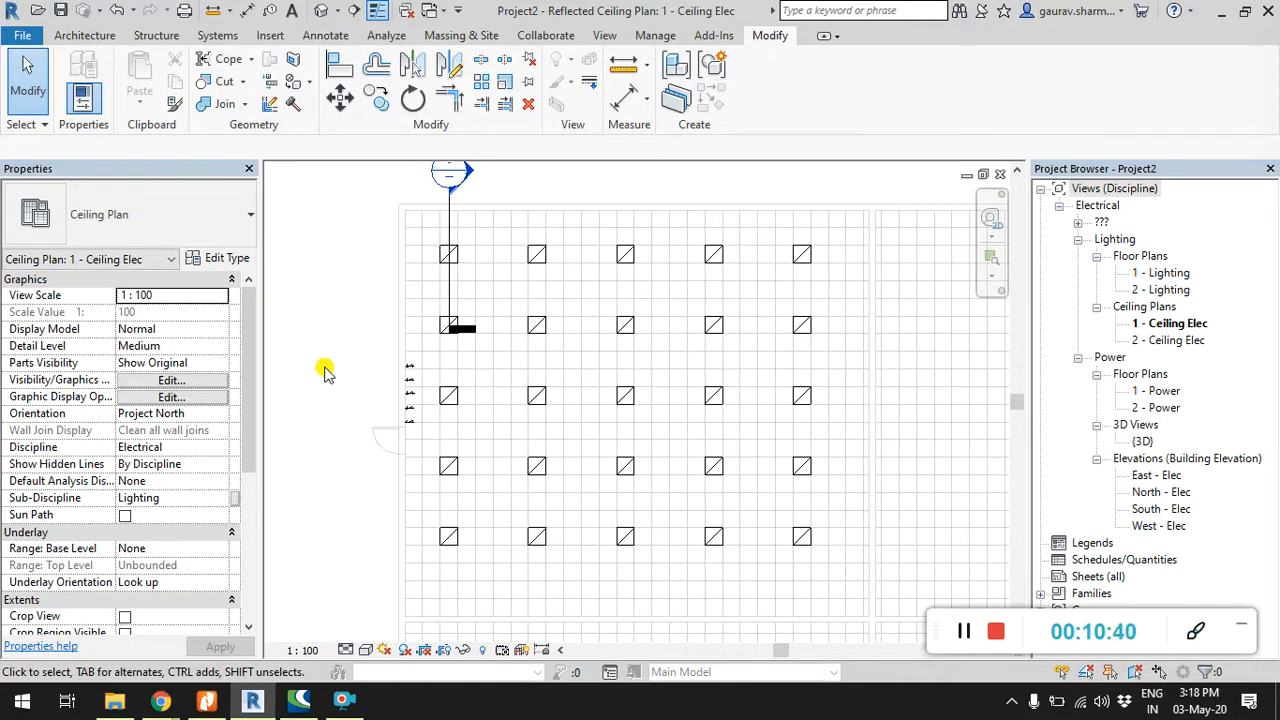
middle_drag(325, 371, 306, 374)
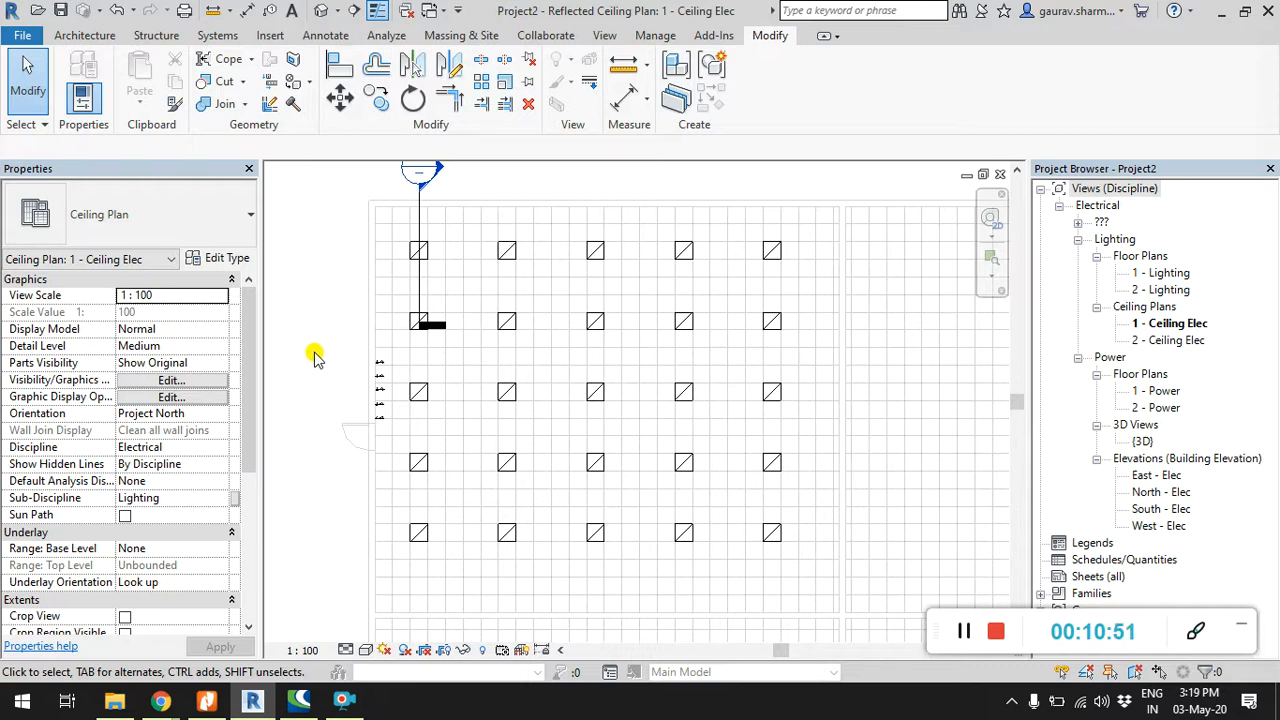
click(218, 37)
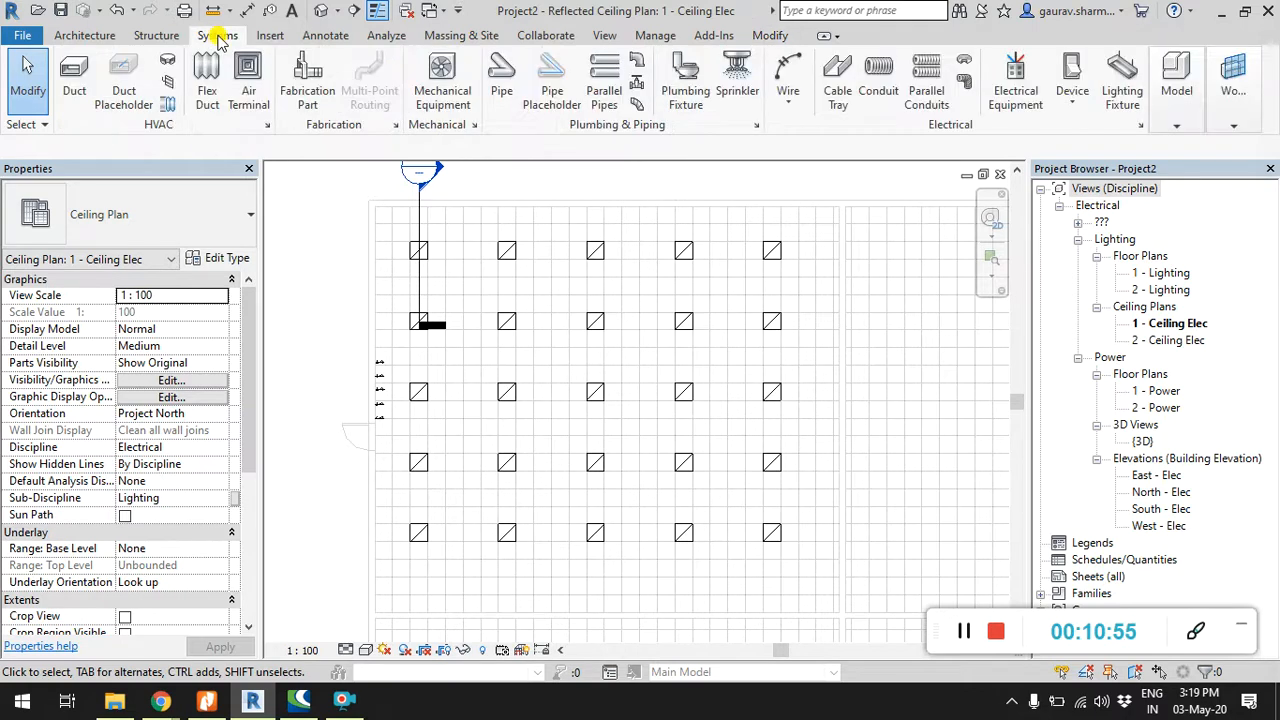
click(1016, 75)
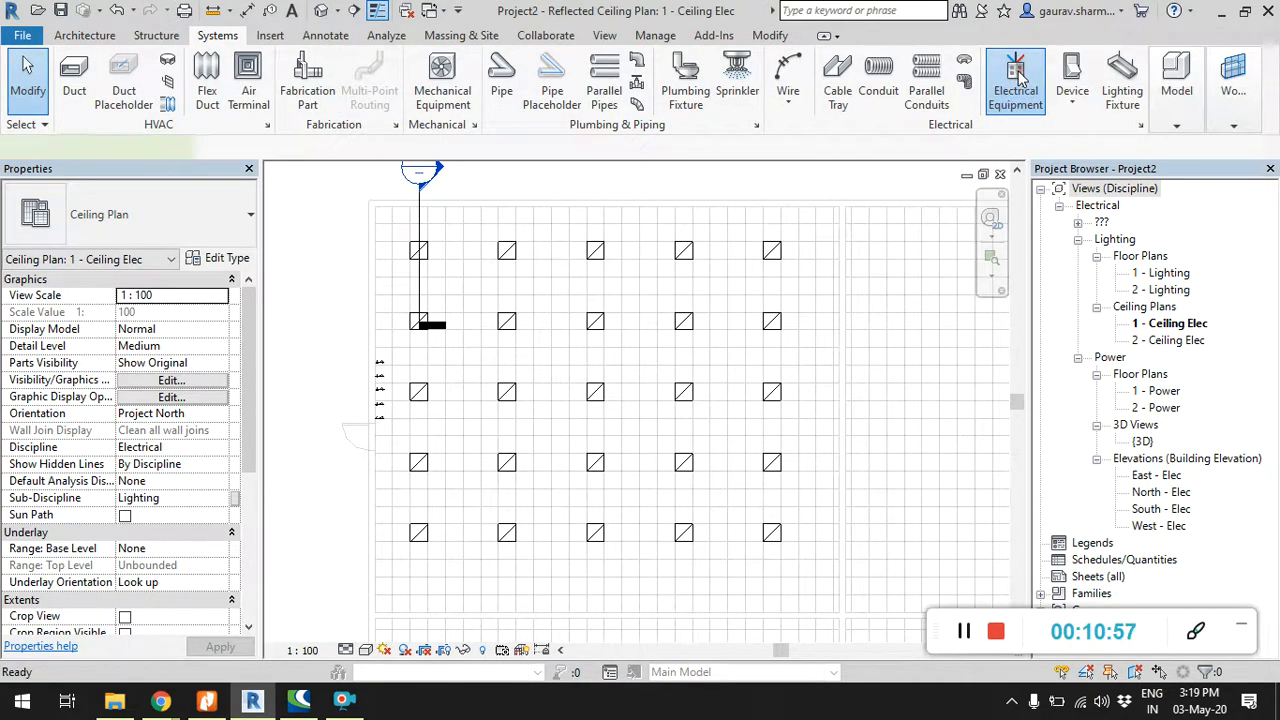
click(148, 215)
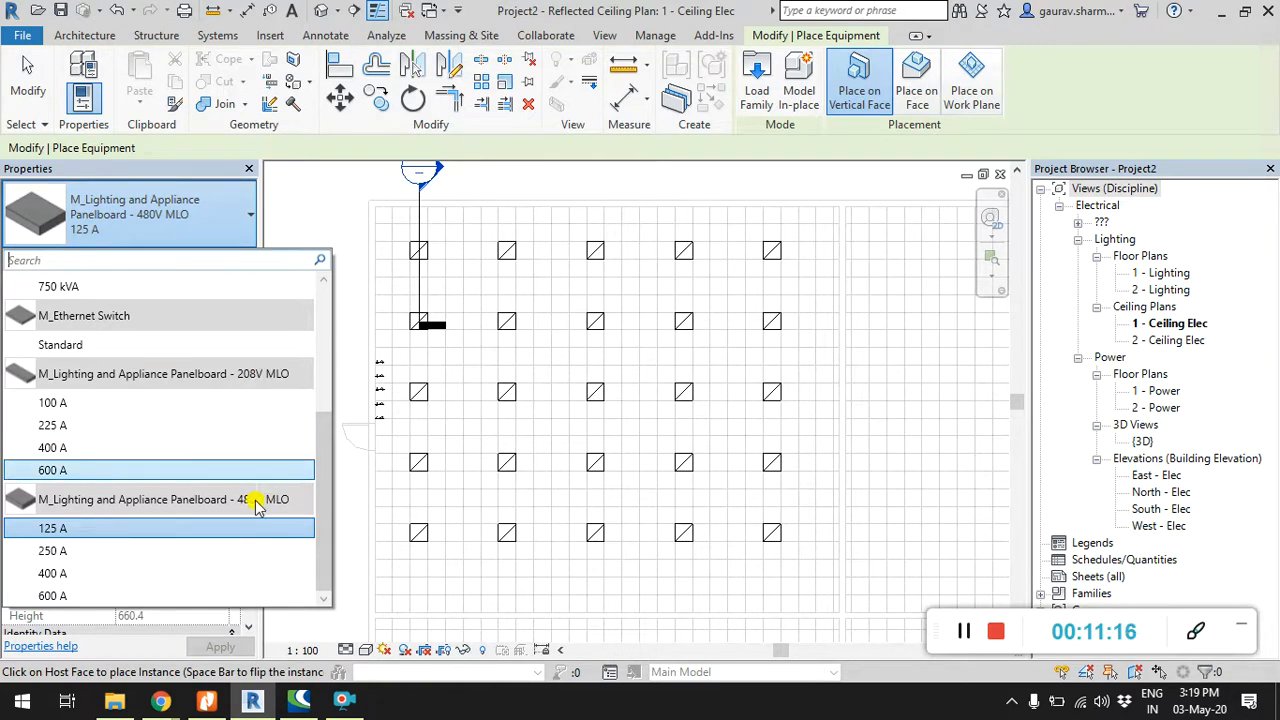
mouse_move(256, 506)
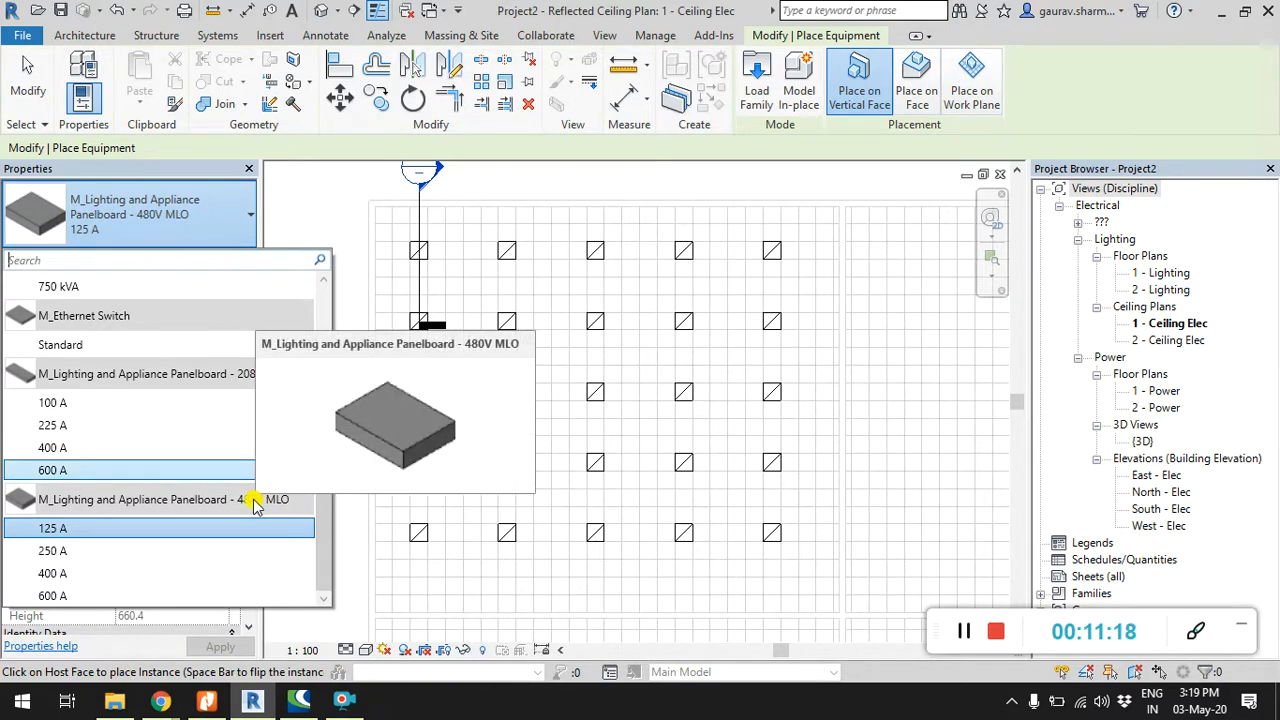
click(323, 212)
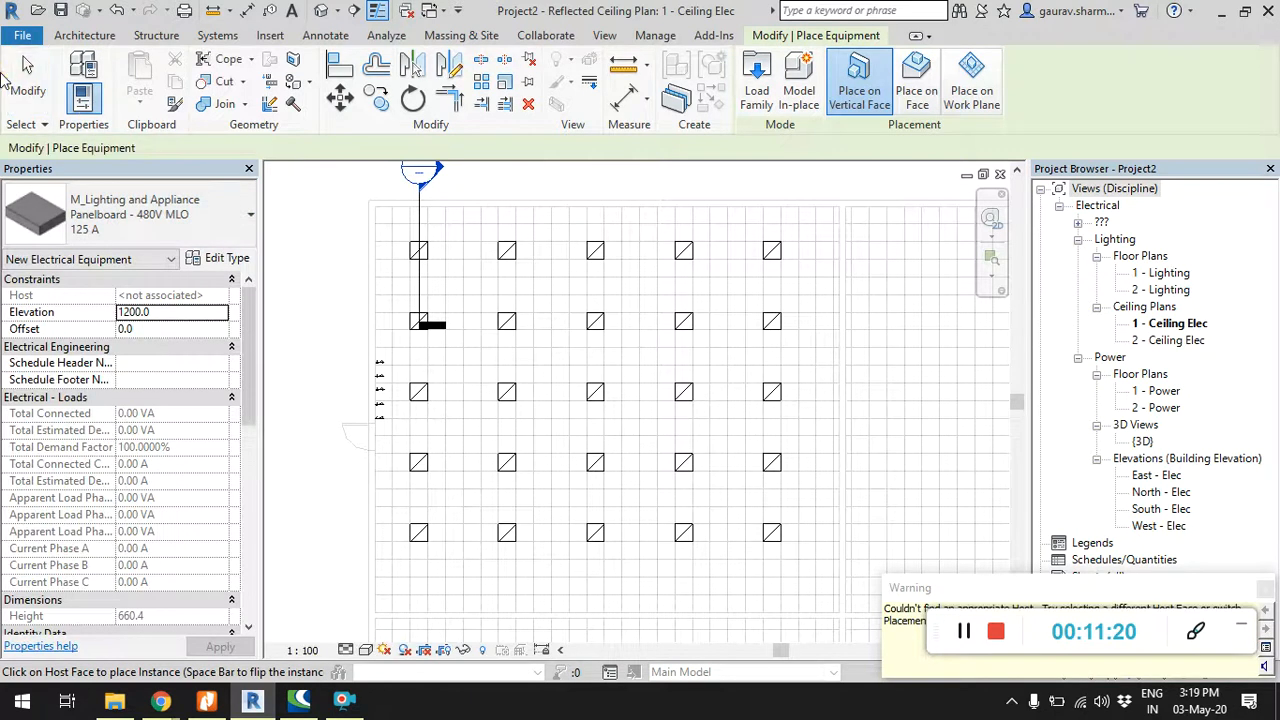
click(12, 78)
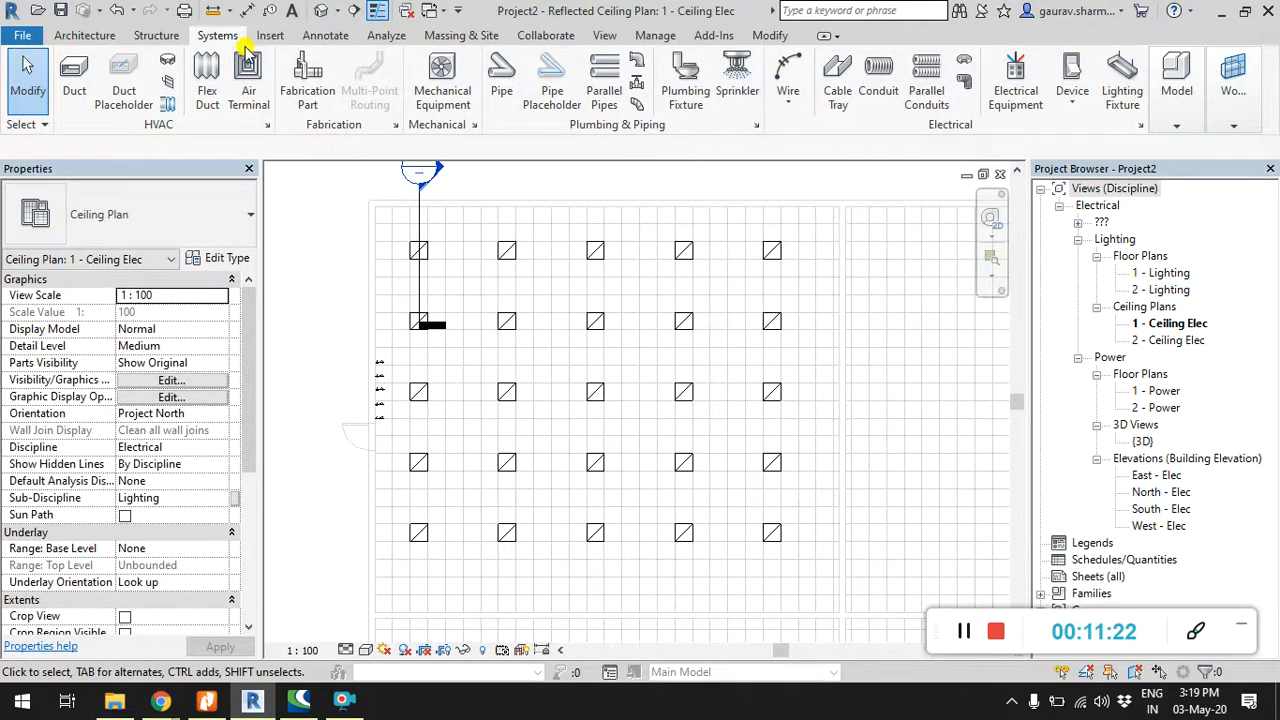
Step: Open the electrical settings and add a voltage definition named 230V
click(1140, 127)
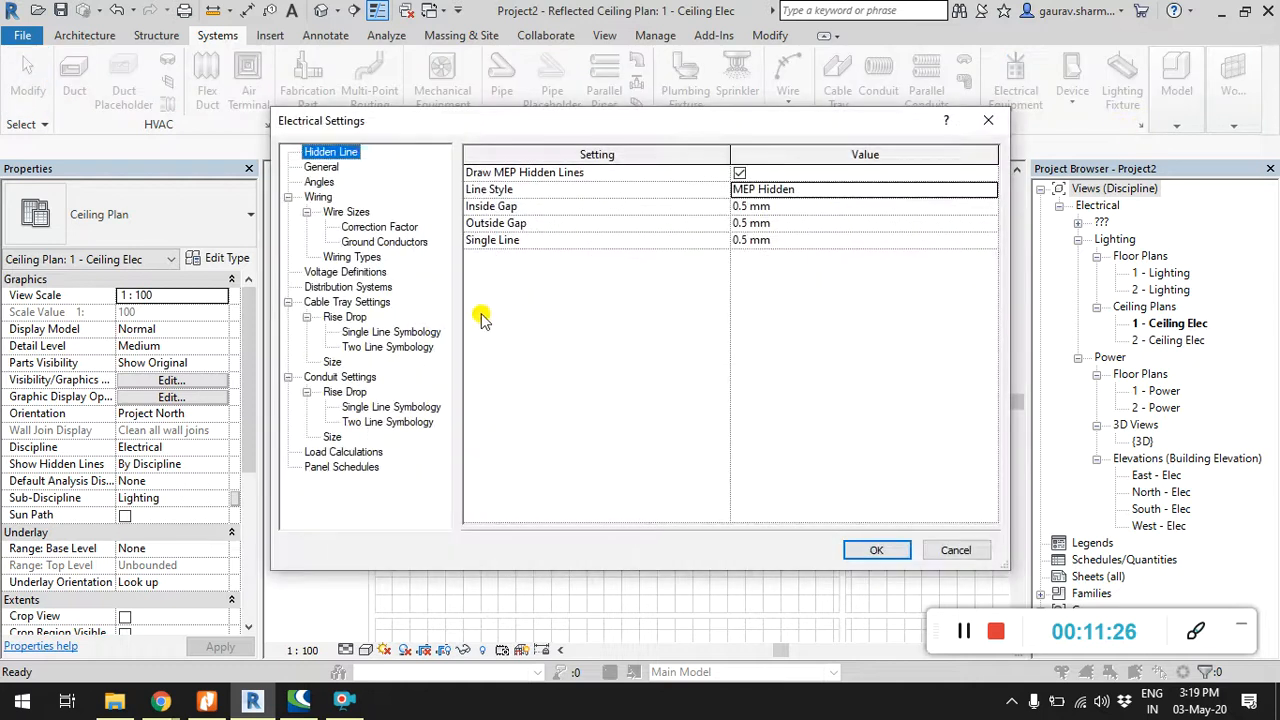
click(349, 274)
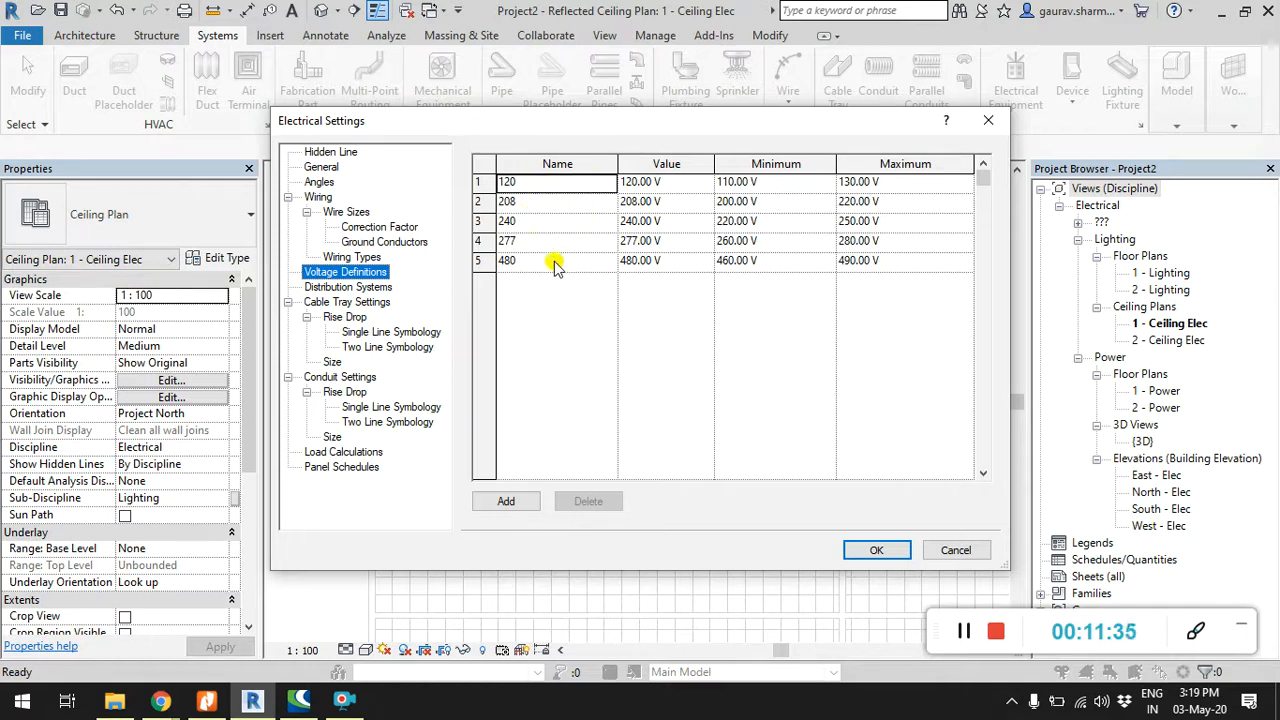
click(350, 288)
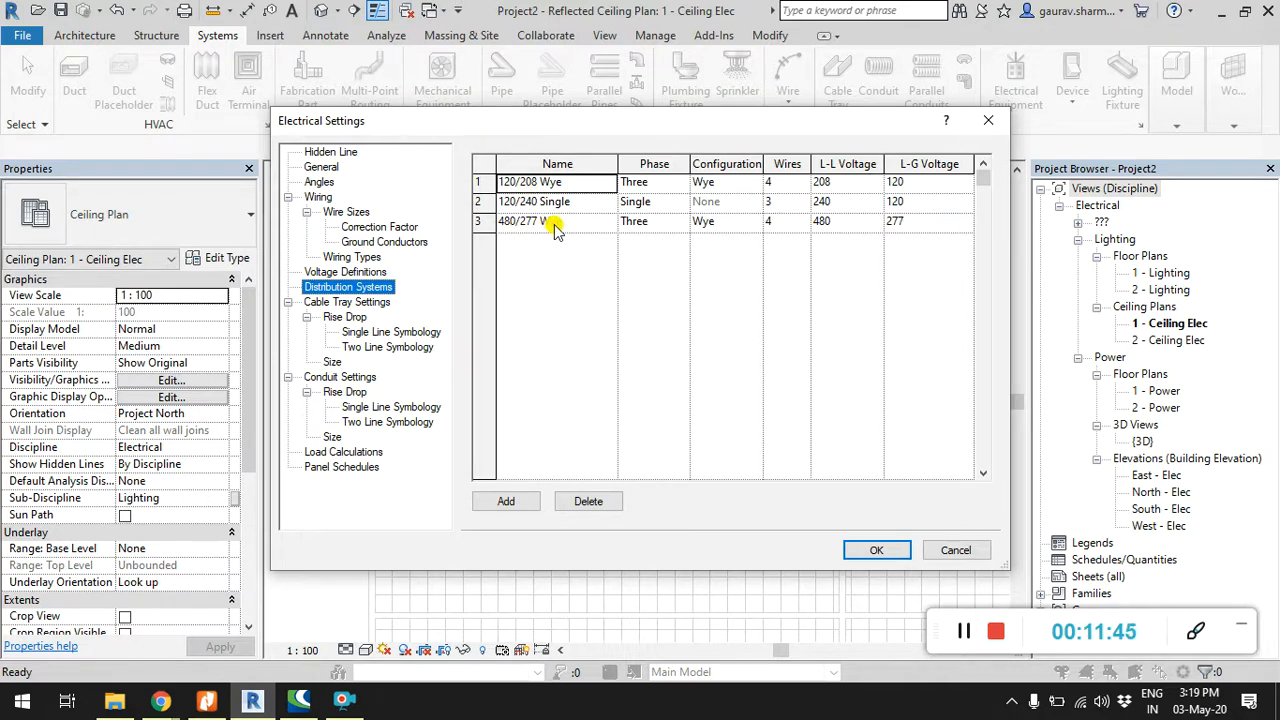
click(565, 325)
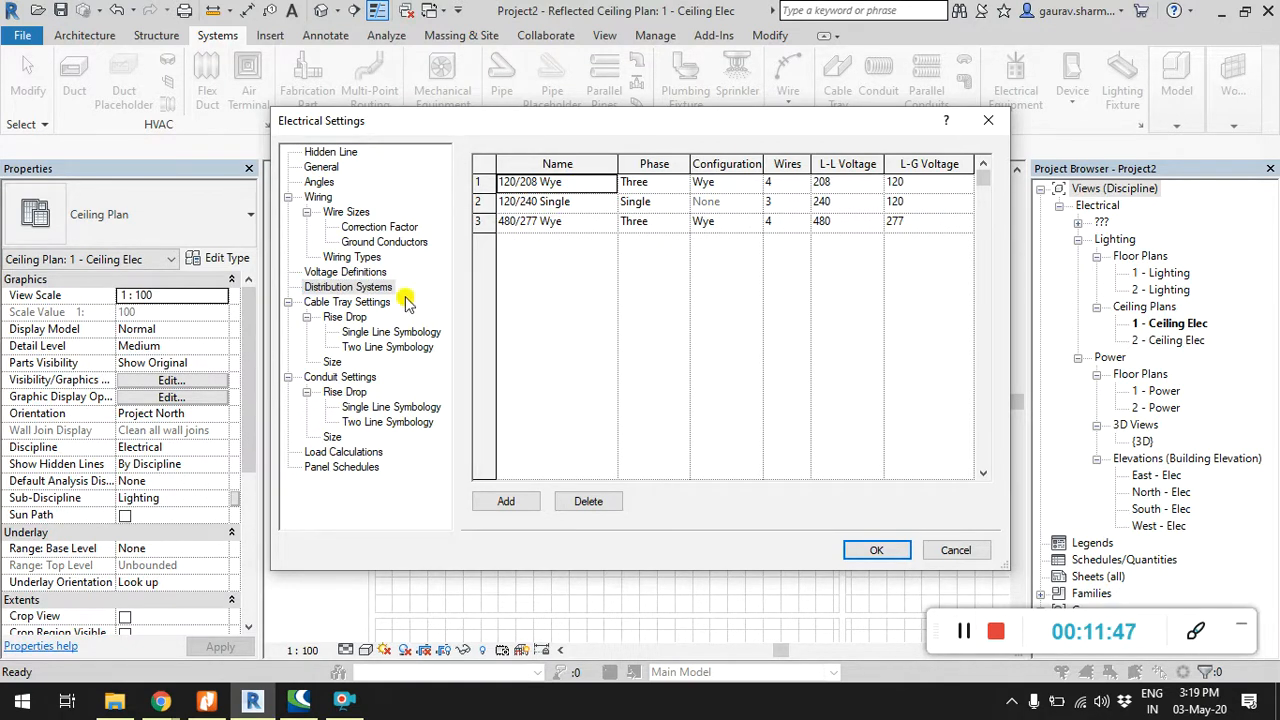
click(345, 272)
click(566, 383)
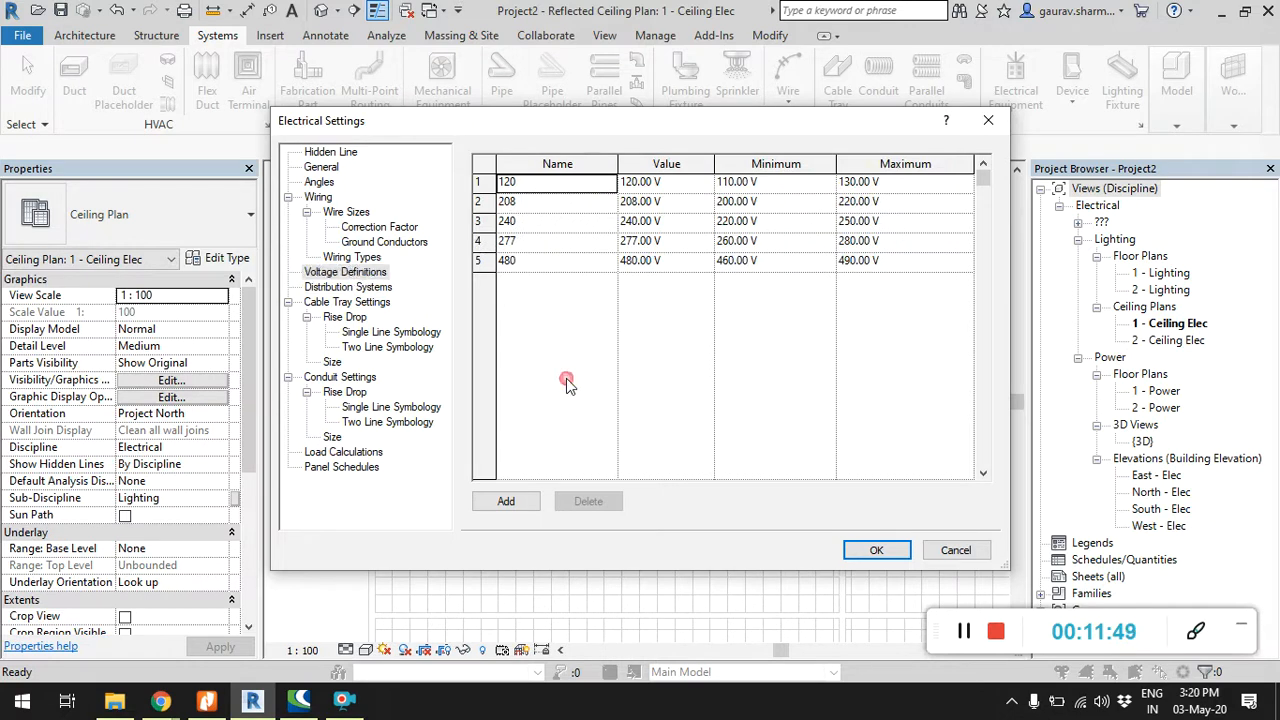
click(506, 501)
click(586, 283)
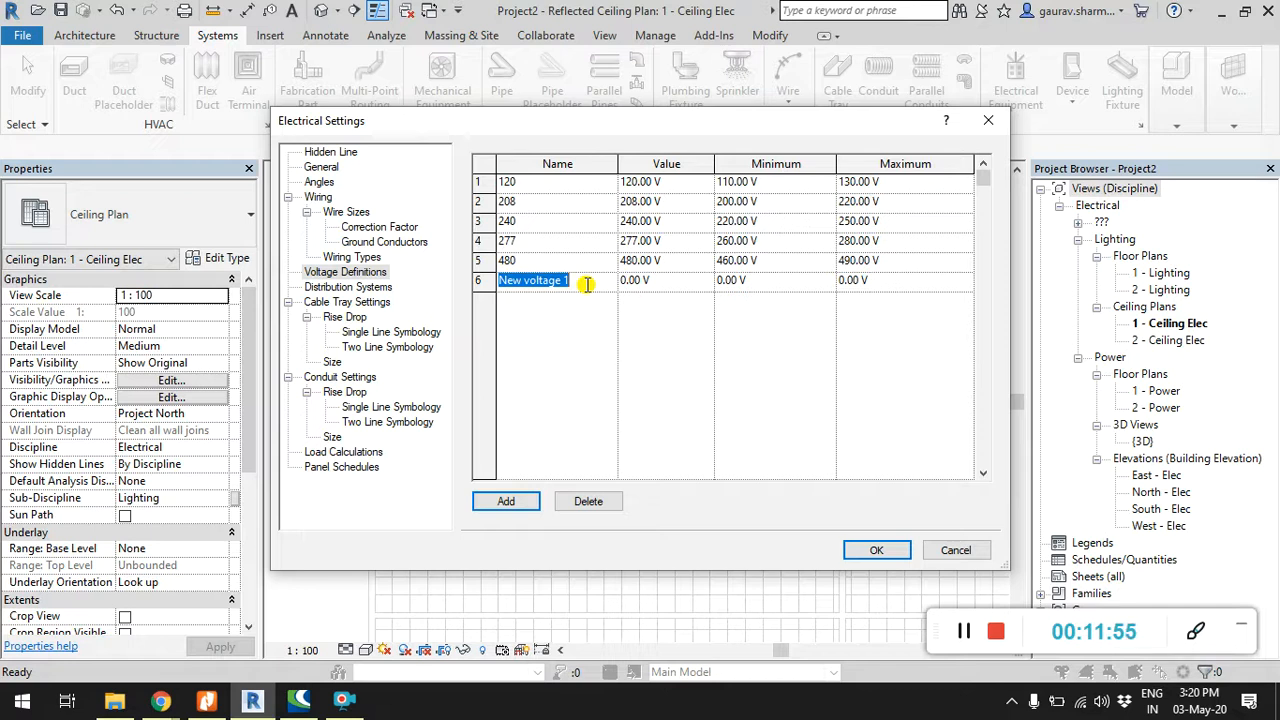
text(230V)
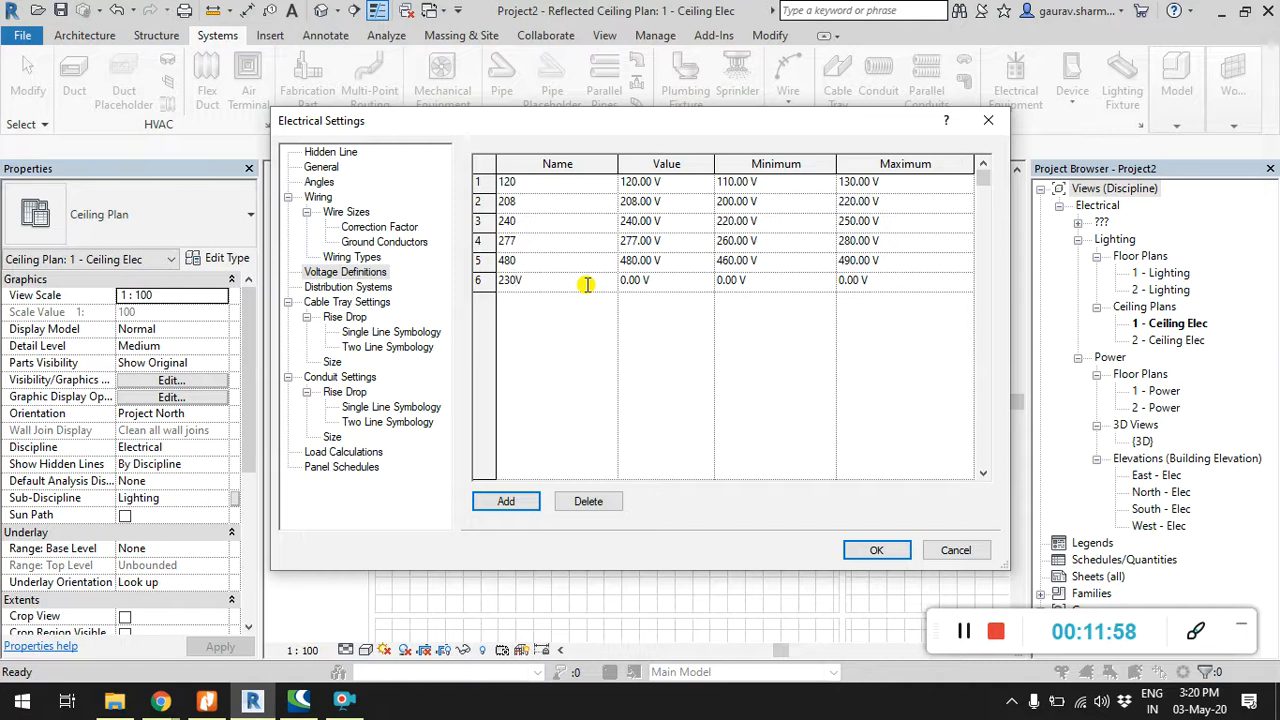
Step: Set the 230V voltage definition's value to 230 V, its minimum to 220 V and its maximum to 240 V
click(681, 288)
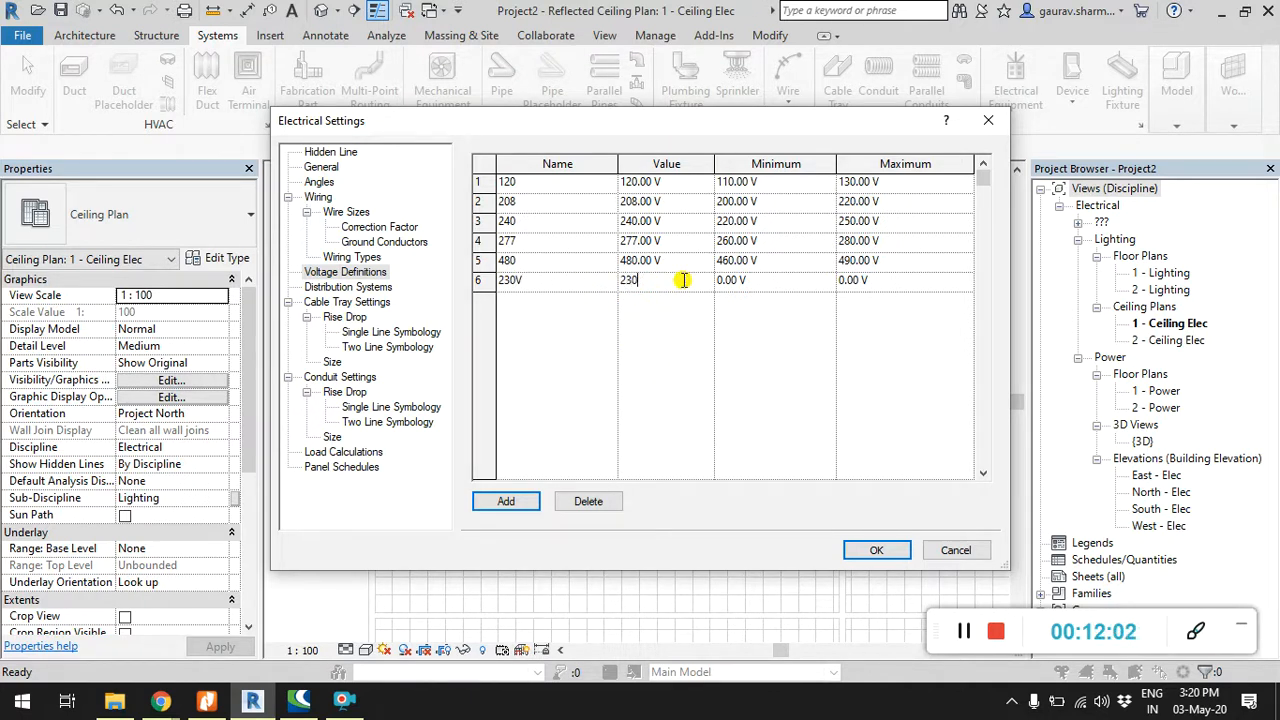
key(Tab)
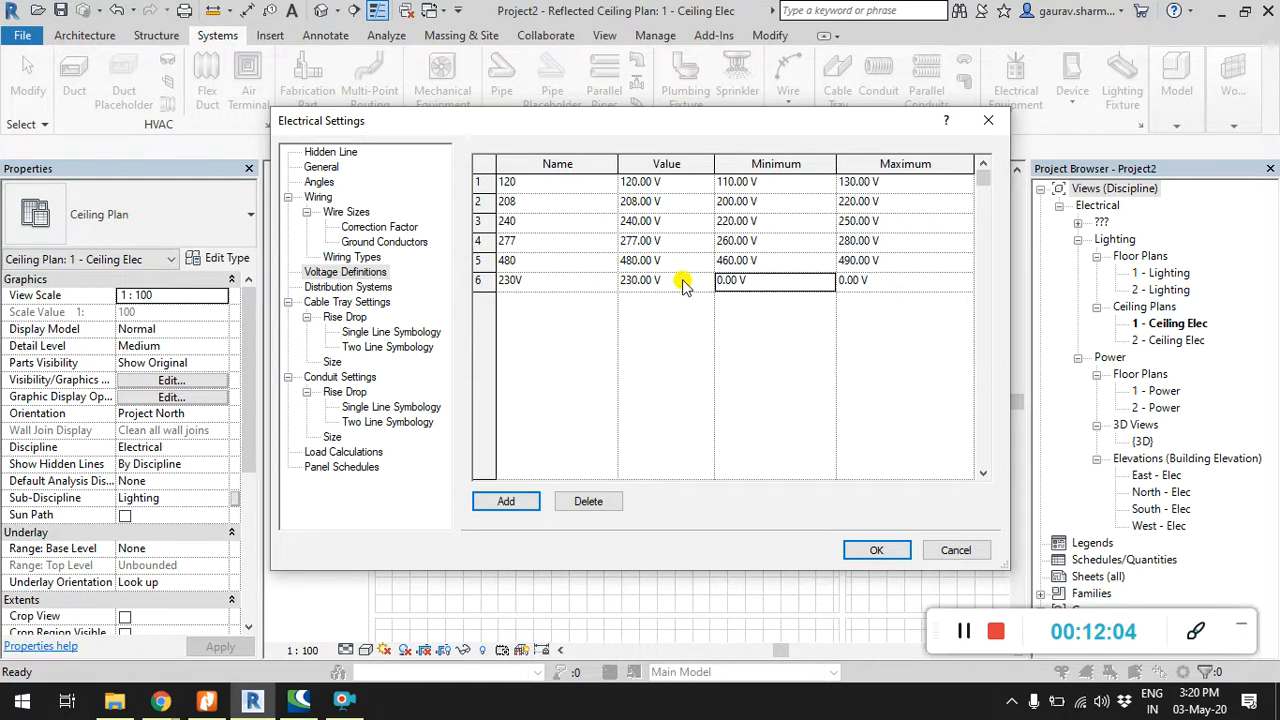
text(220)
key(Tab)
text(240)
click(766, 353)
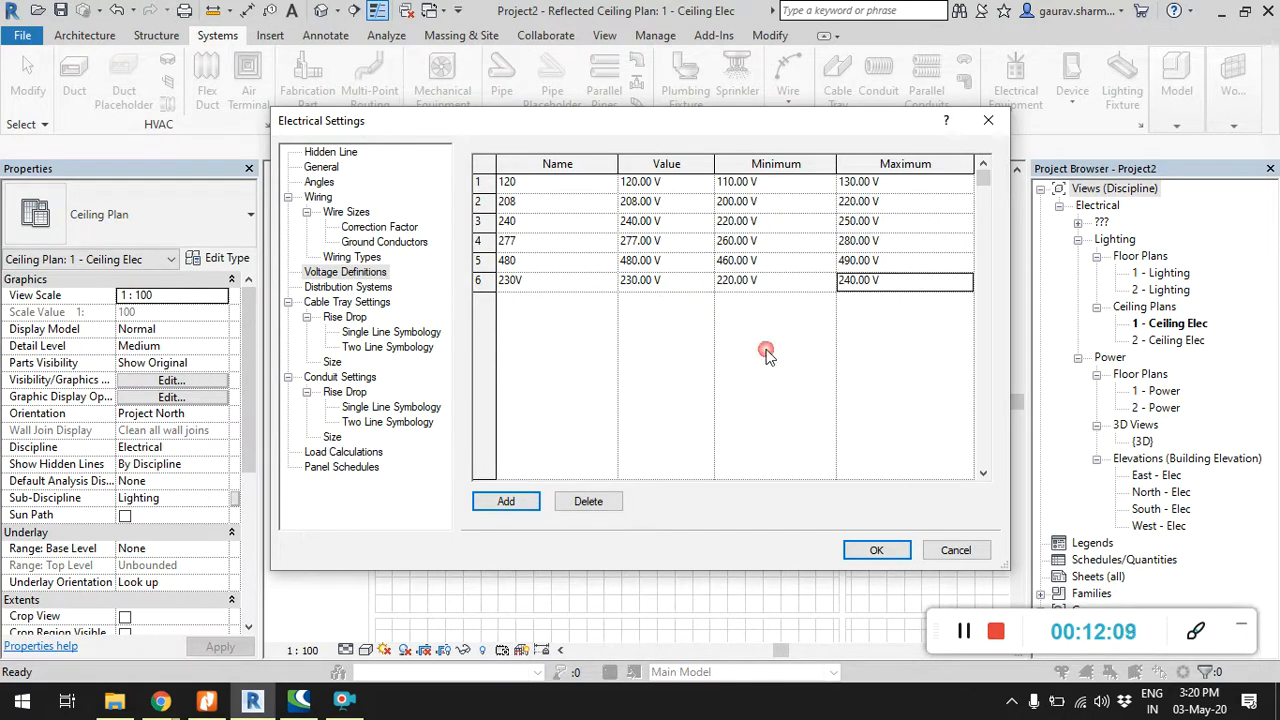
Step: Add a distribution system named 230V SP in the electrical settings
click(339, 287)
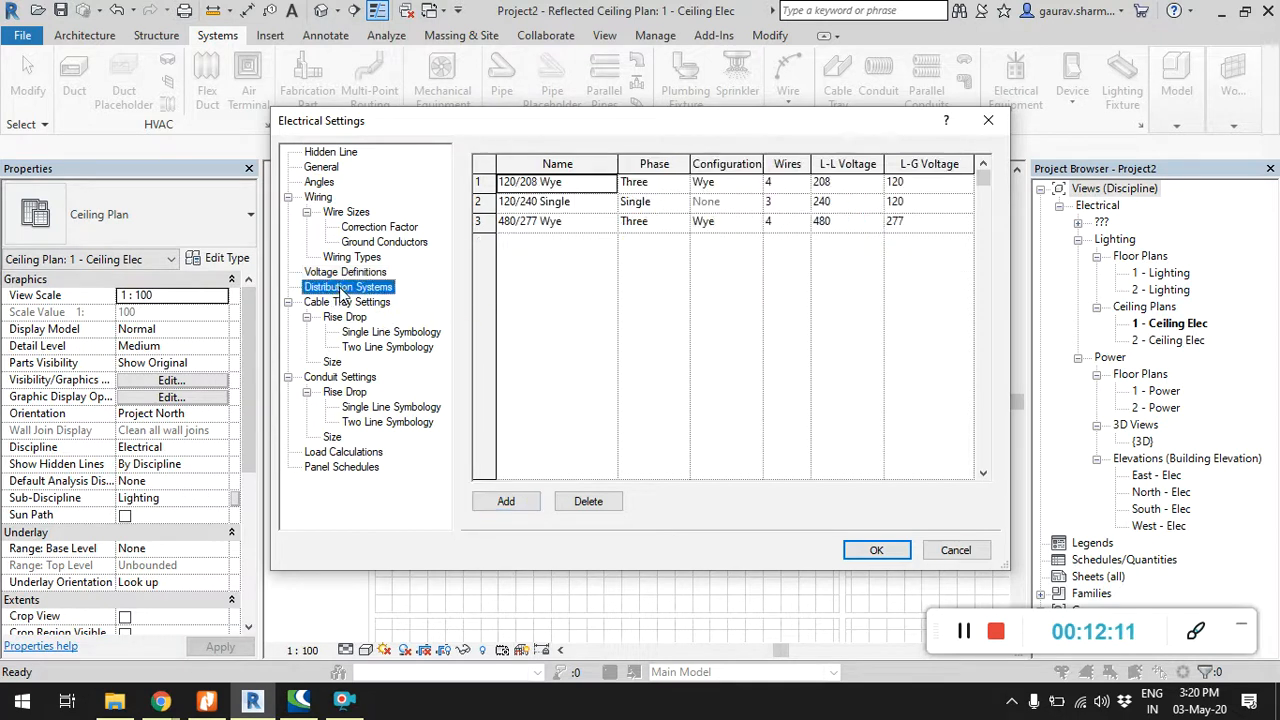
click(506, 501)
click(578, 246)
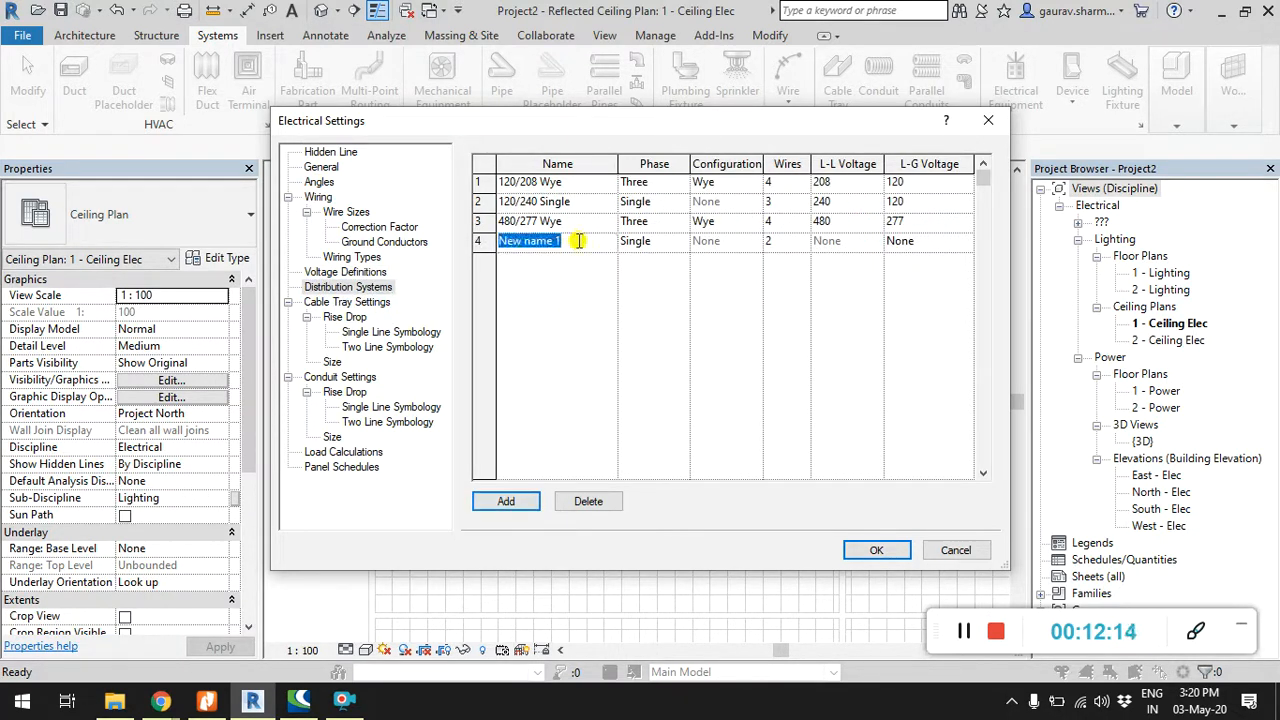
text(23)
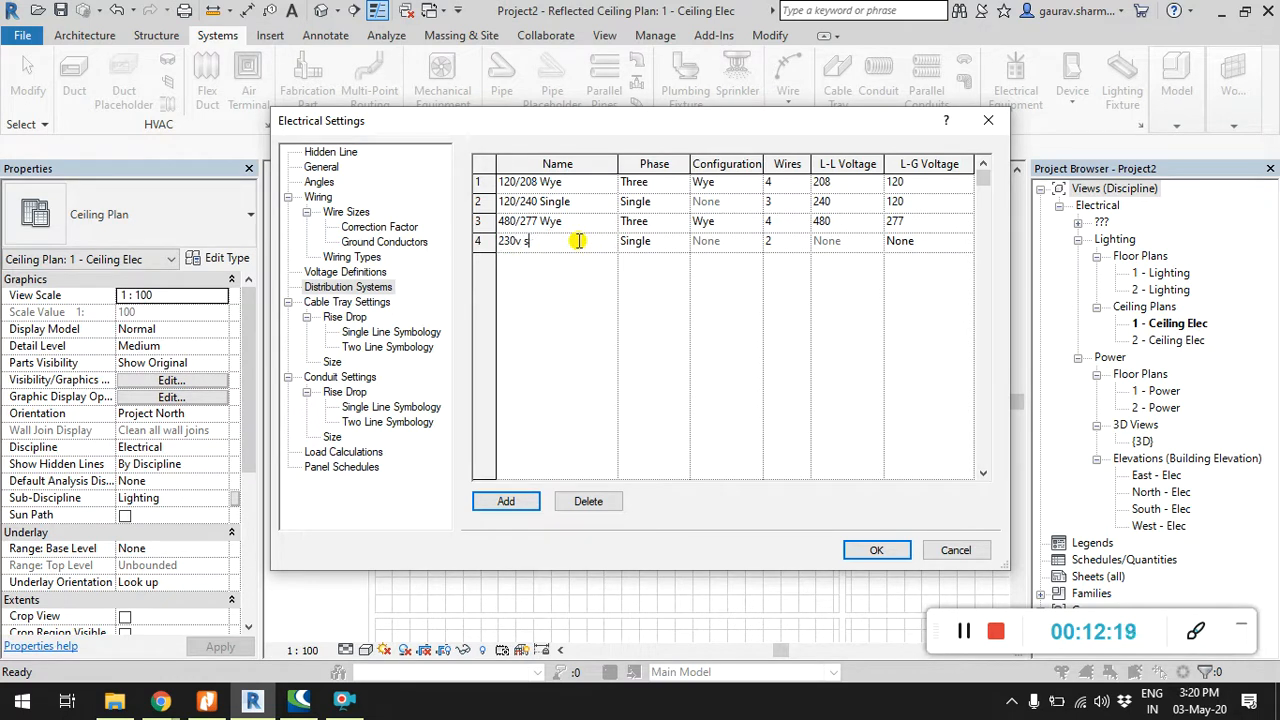
text(0V SP)
key(Tab)
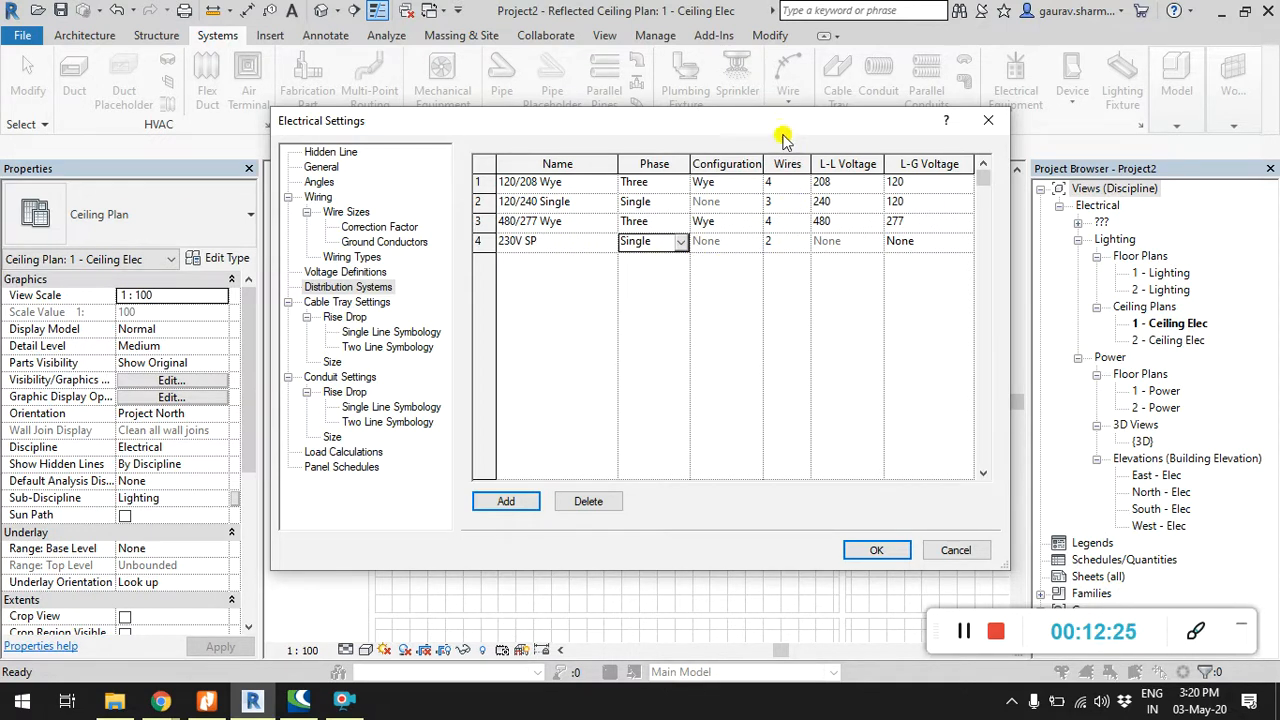
Step: Assign the 230V voltage definition as the line-to-ground voltage of the 230V SP distribution system
drag(777, 126, 757, 124)
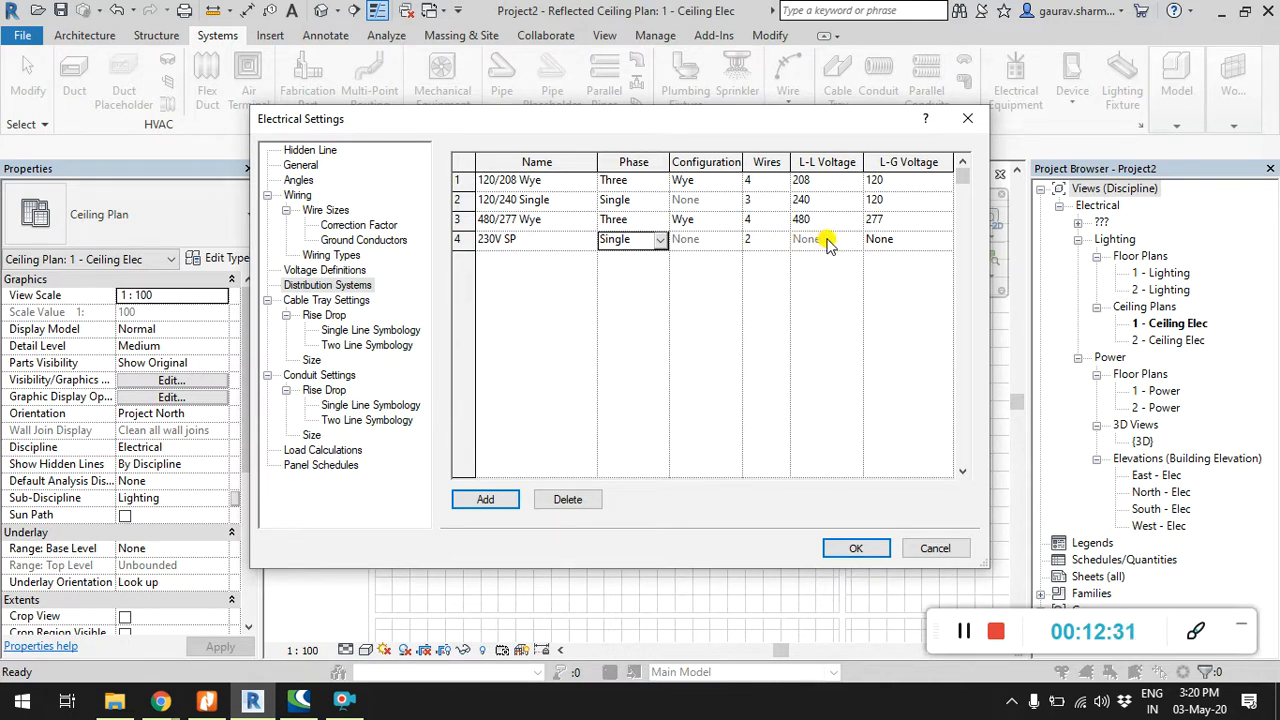
click(916, 246)
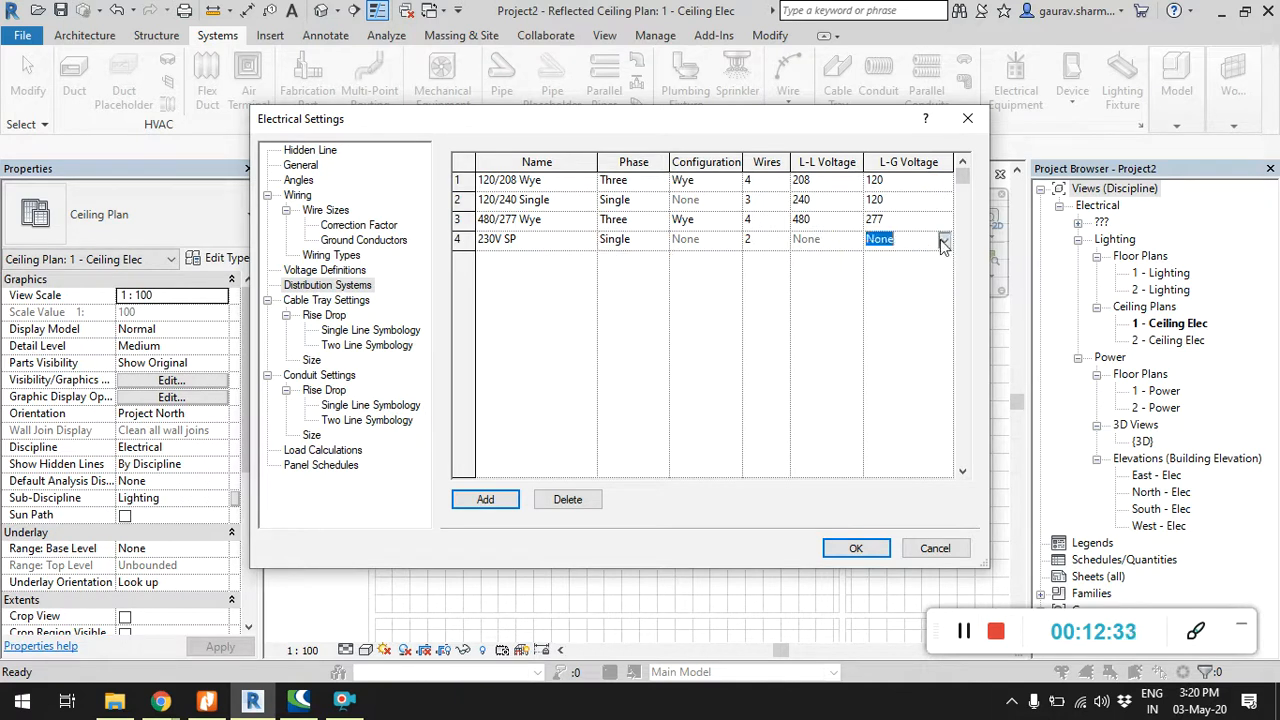
click(943, 241)
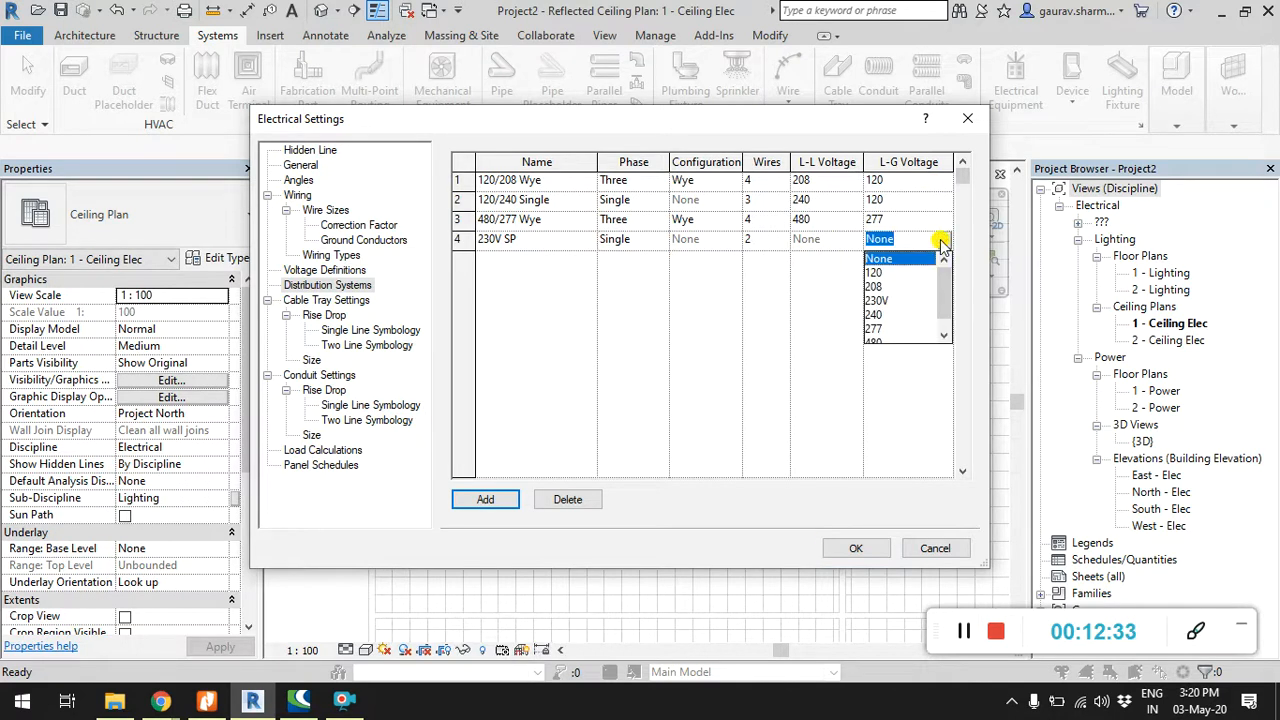
click(910, 300)
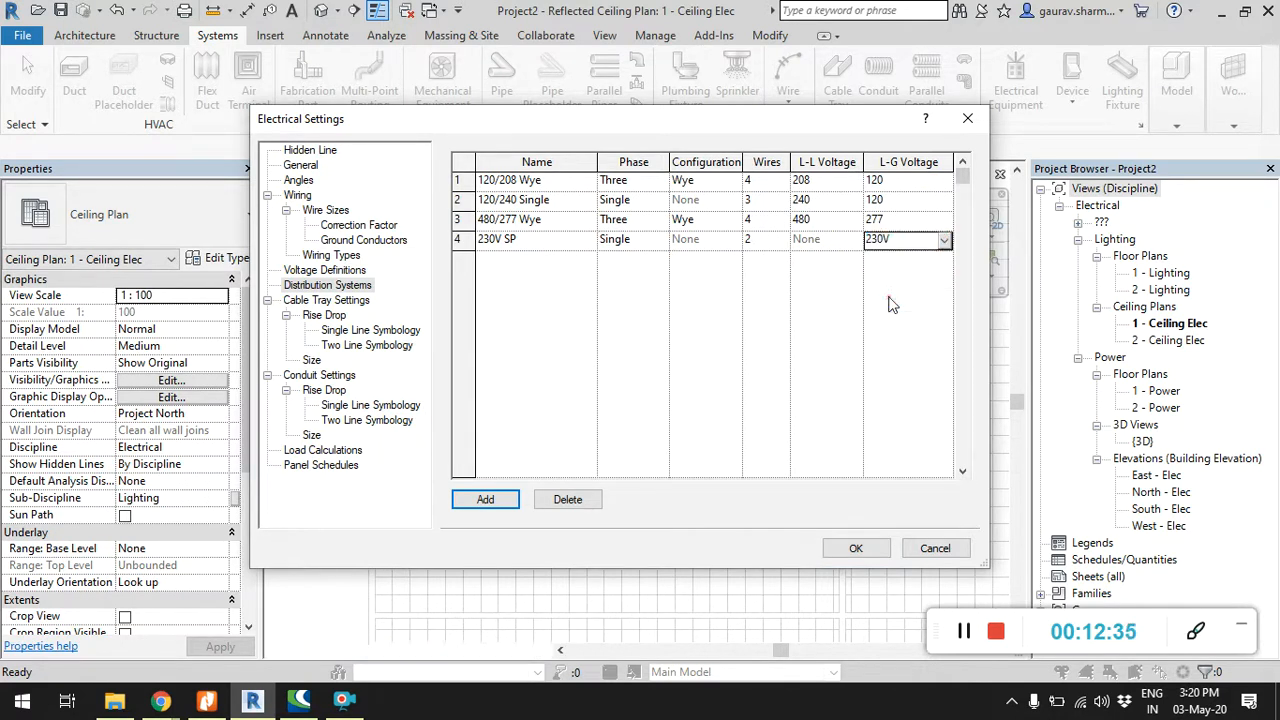
Step: Try three wires for the 230V SP distribution system and revert it to two wires
click(775, 241)
click(778, 241)
click(672, 271)
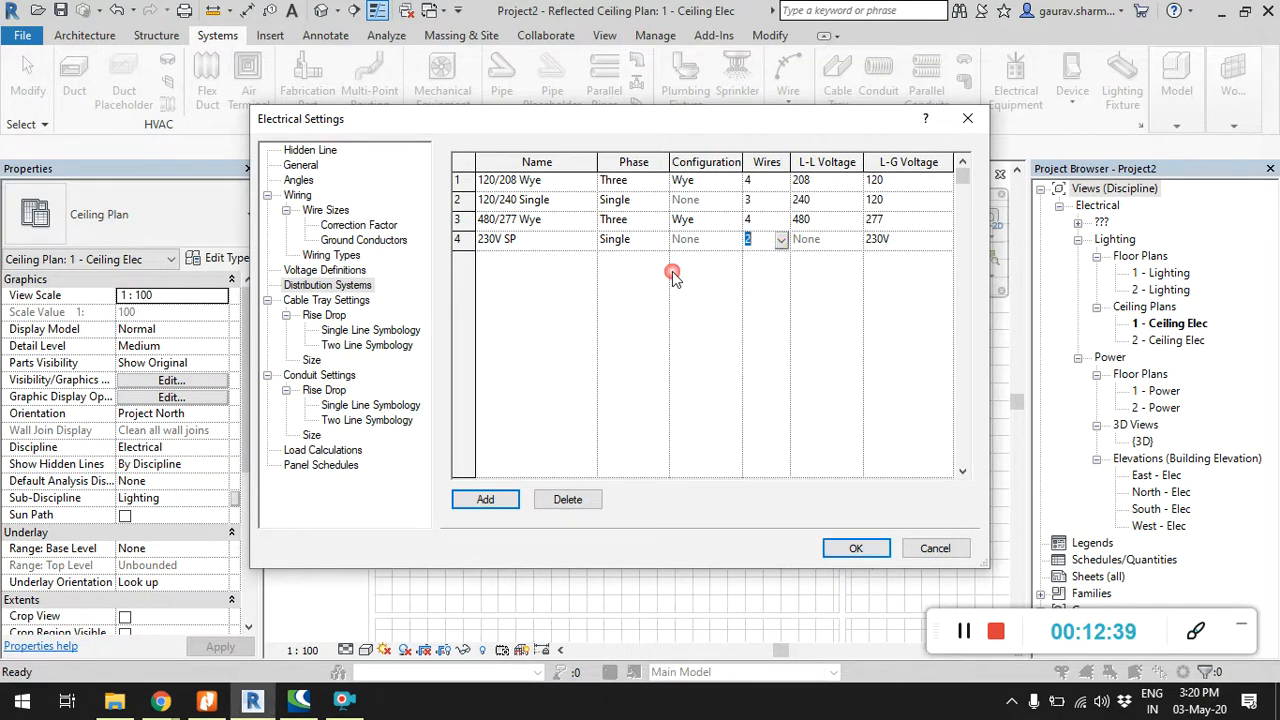
click(781, 243)
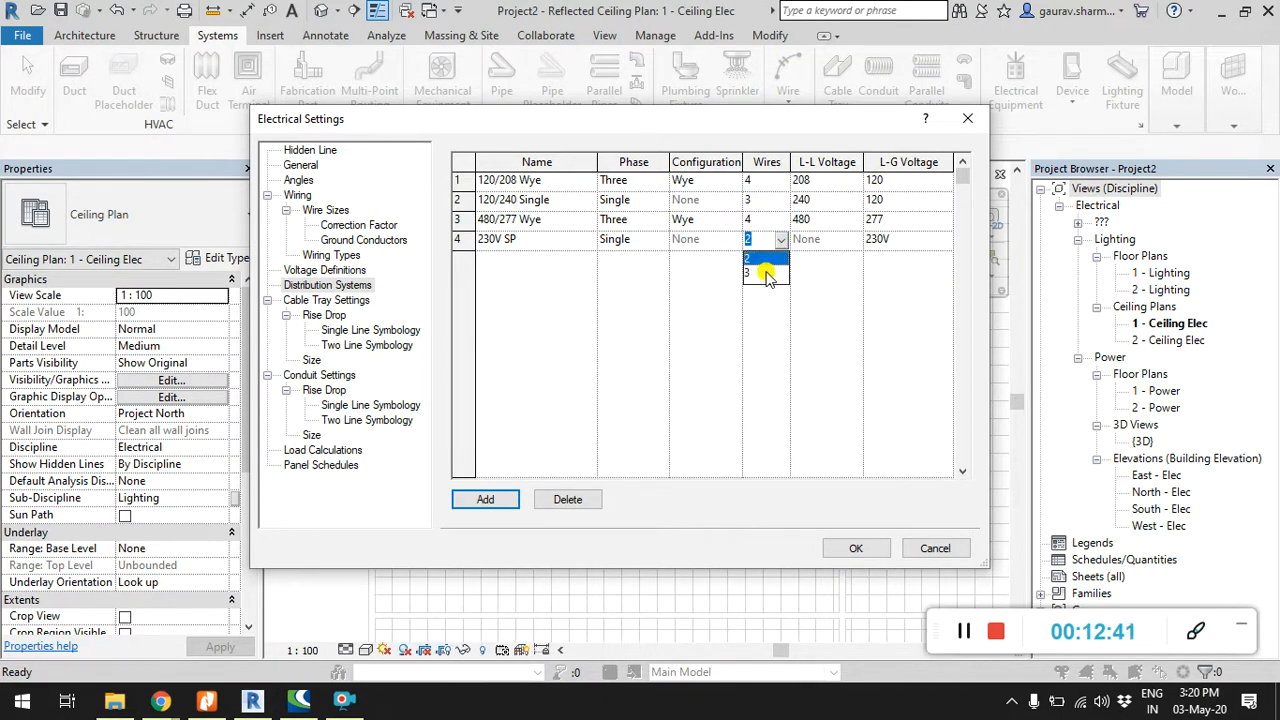
click(766, 273)
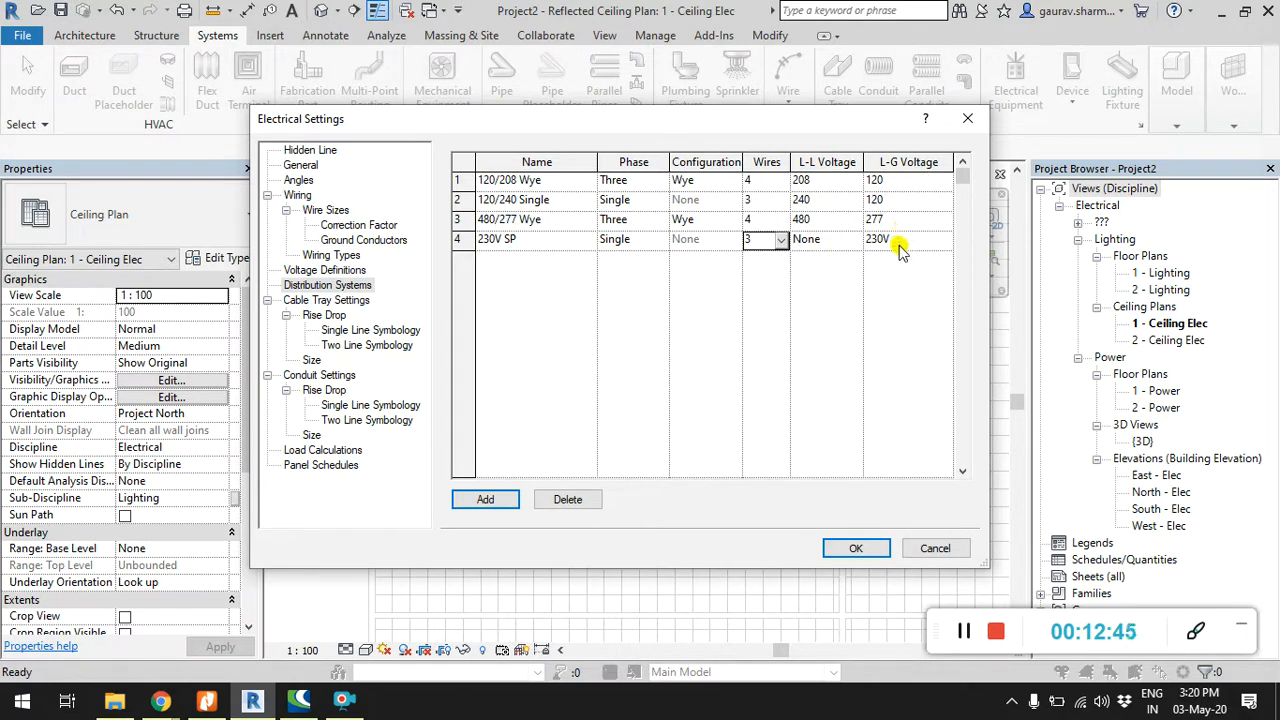
click(781, 245)
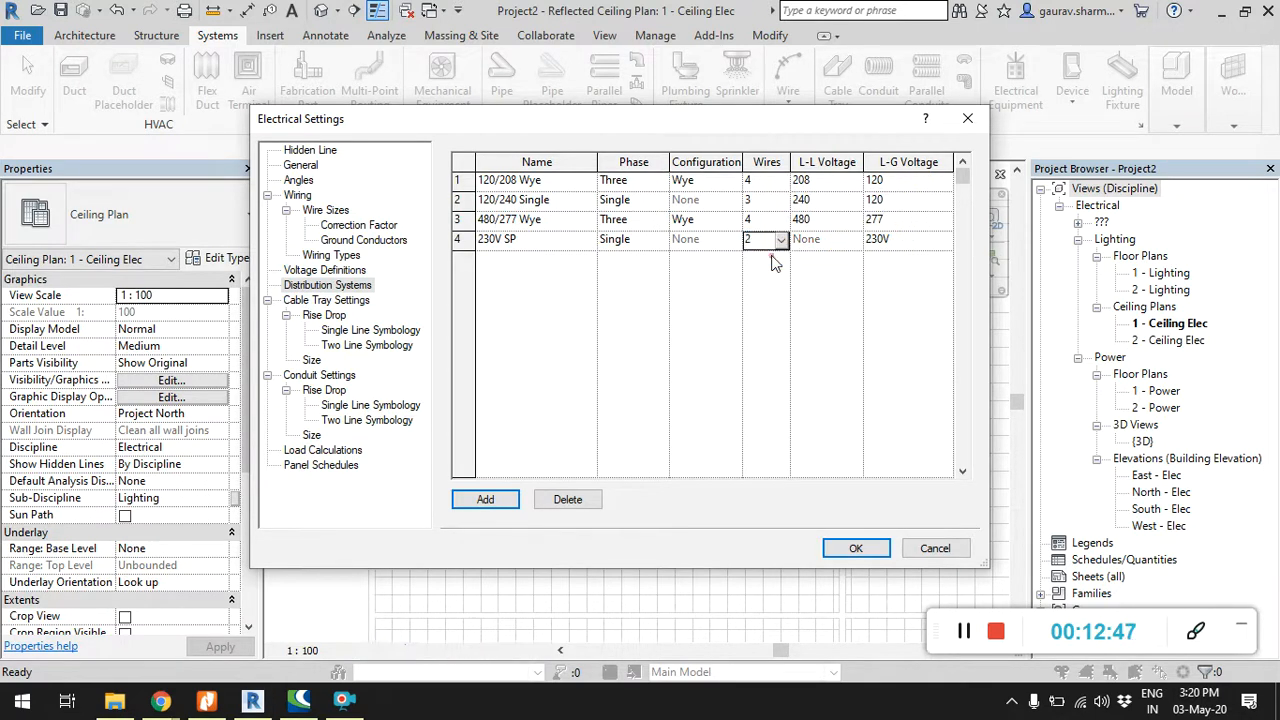
click(766, 258)
Step: Rename the 230V SP distribution system as 230V SP 2 WIRES
click(545, 258)
click(545, 242)
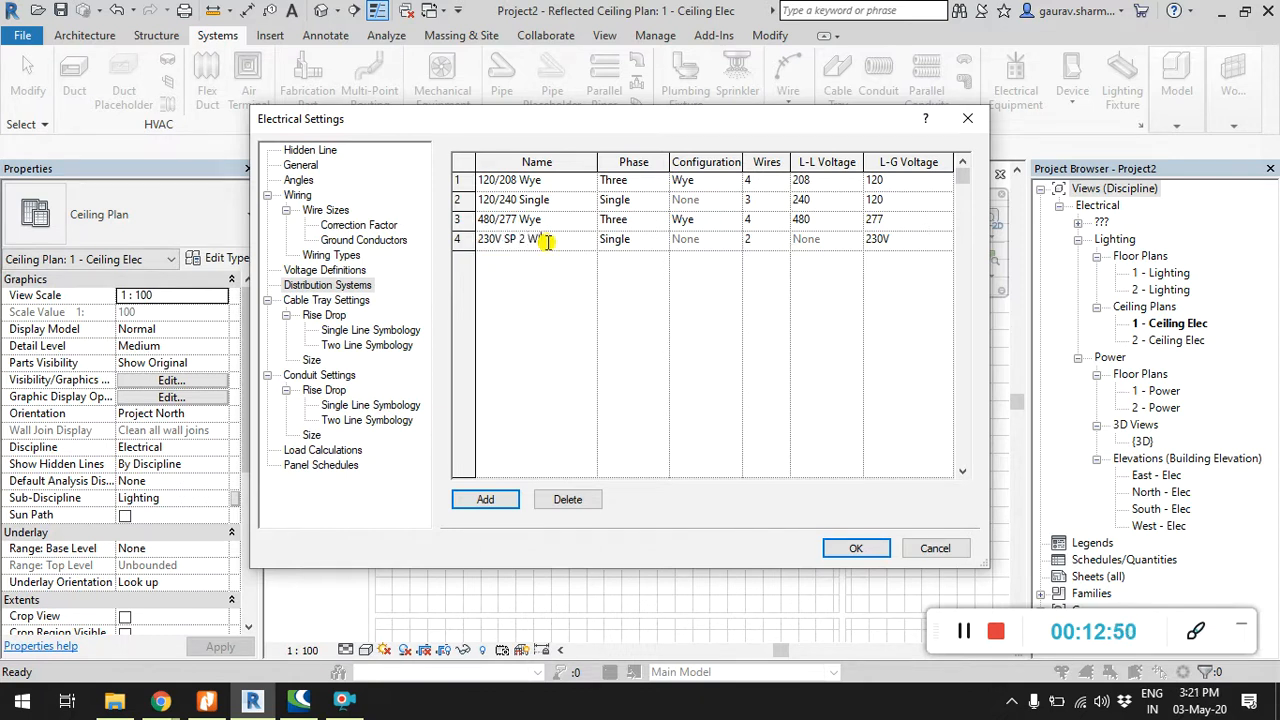
key(Tab)
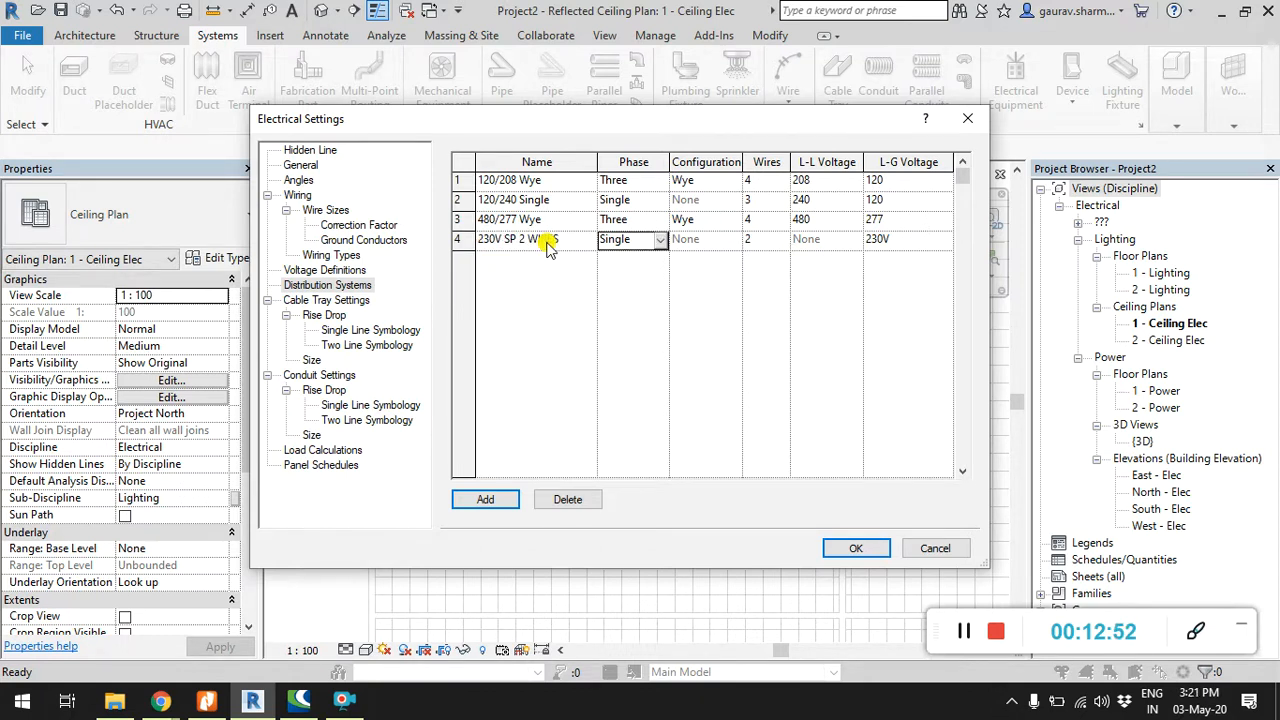
Step: Add another distribution system named 230V SP 3 WIRES
click(485, 499)
click(555, 264)
drag(555, 266, 481, 260)
key(BackSpace)
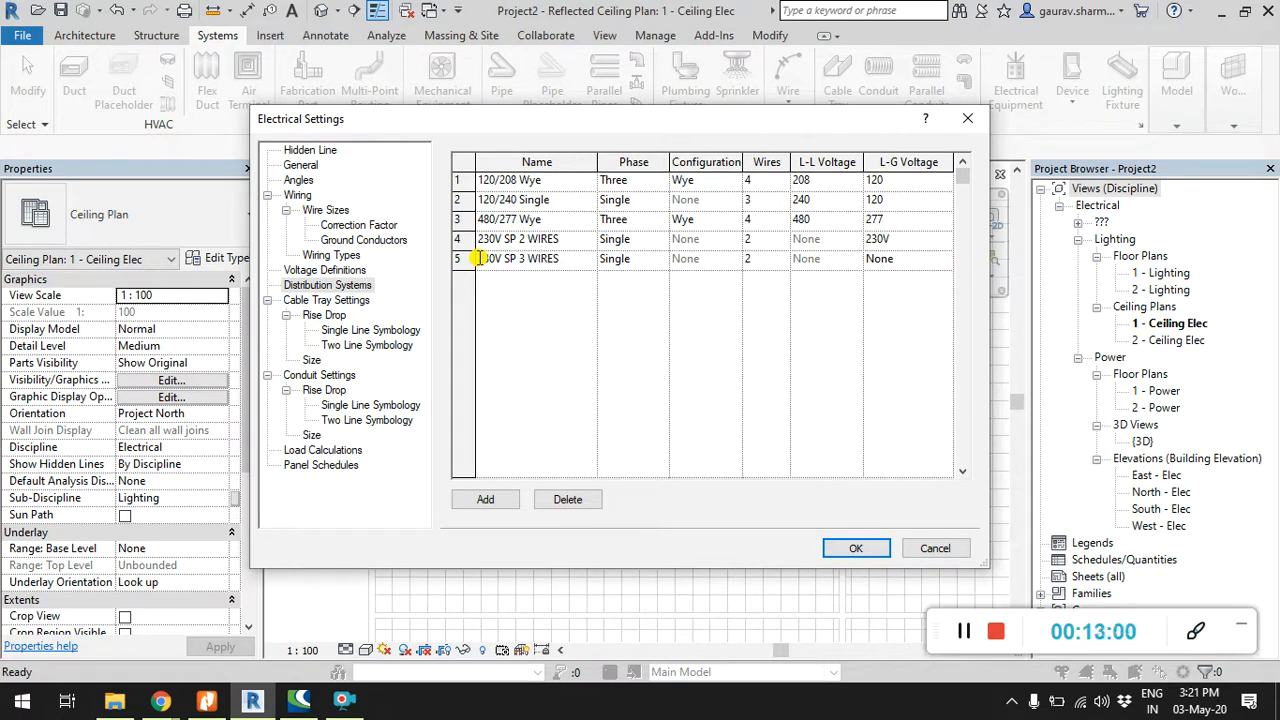
Step: Set the 230V SP 3 WIRES system to three wires with 230V as both line-to-line and line-to-ground voltage
click(760, 259)
click(781, 259)
click(763, 293)
click(838, 259)
click(854, 259)
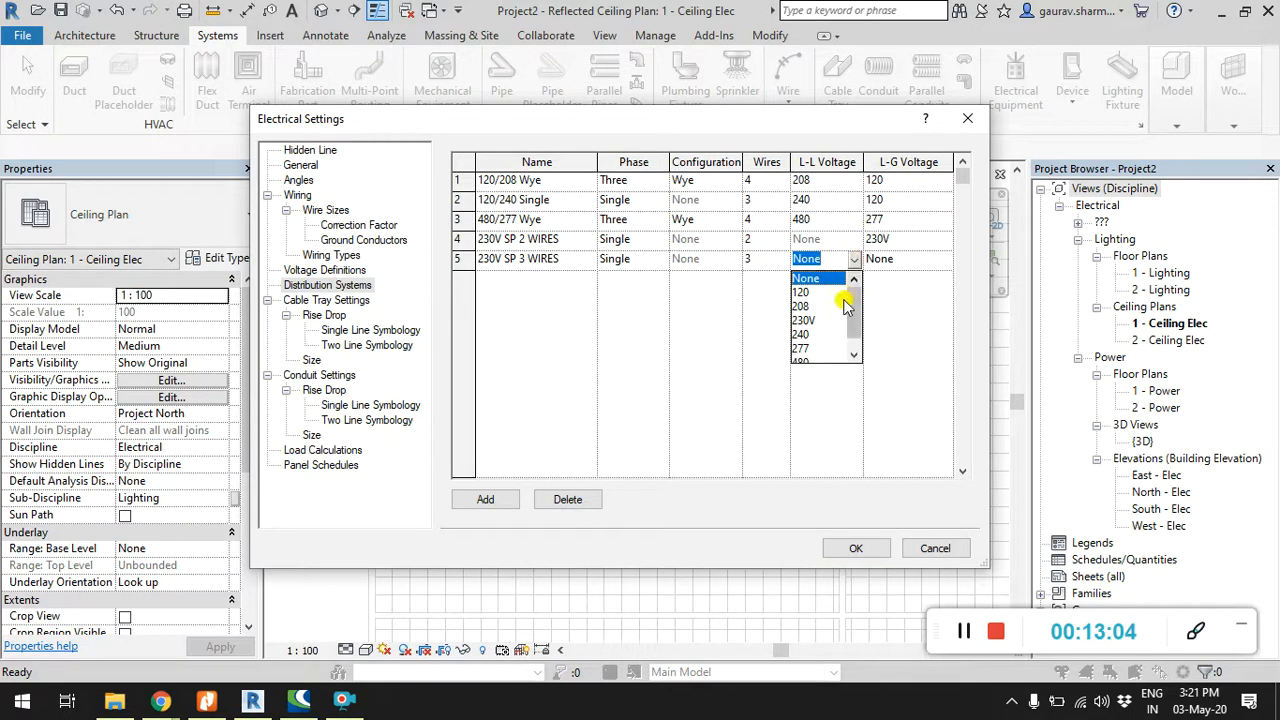
click(810, 320)
click(905, 259)
click(944, 259)
click(895, 321)
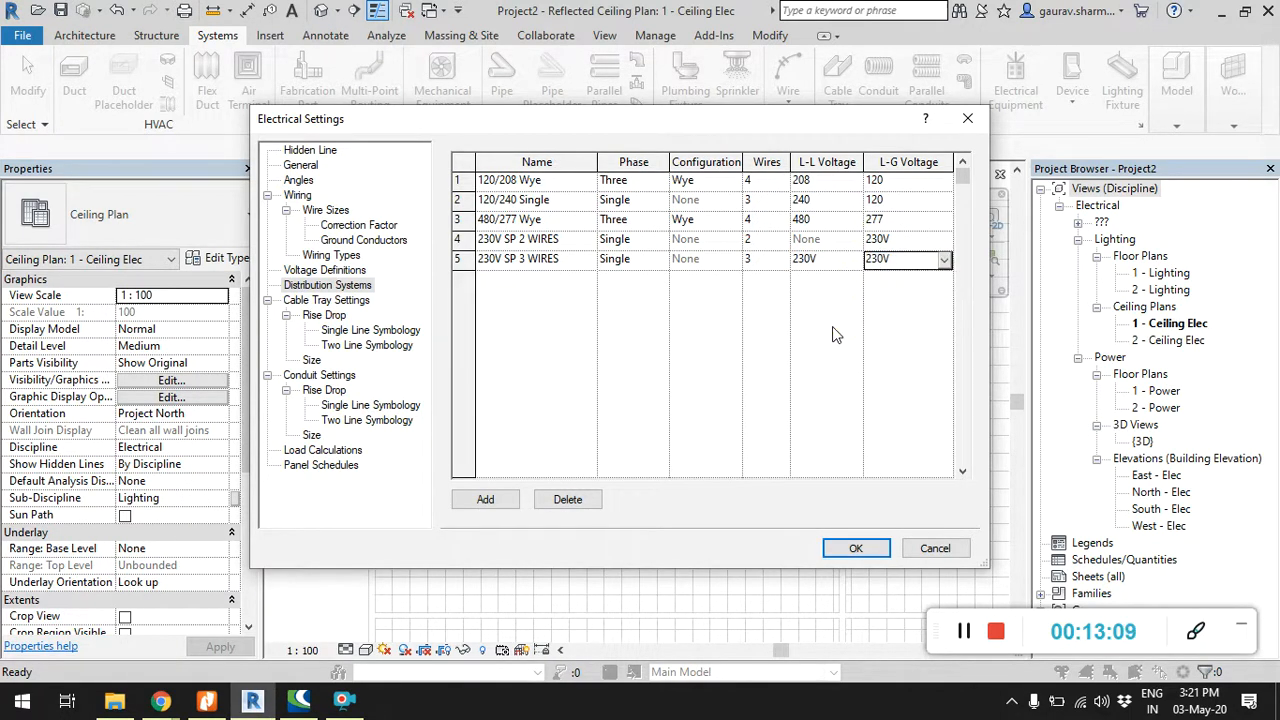
Step: Add a further distribution system named 230V TP
click(486, 499)
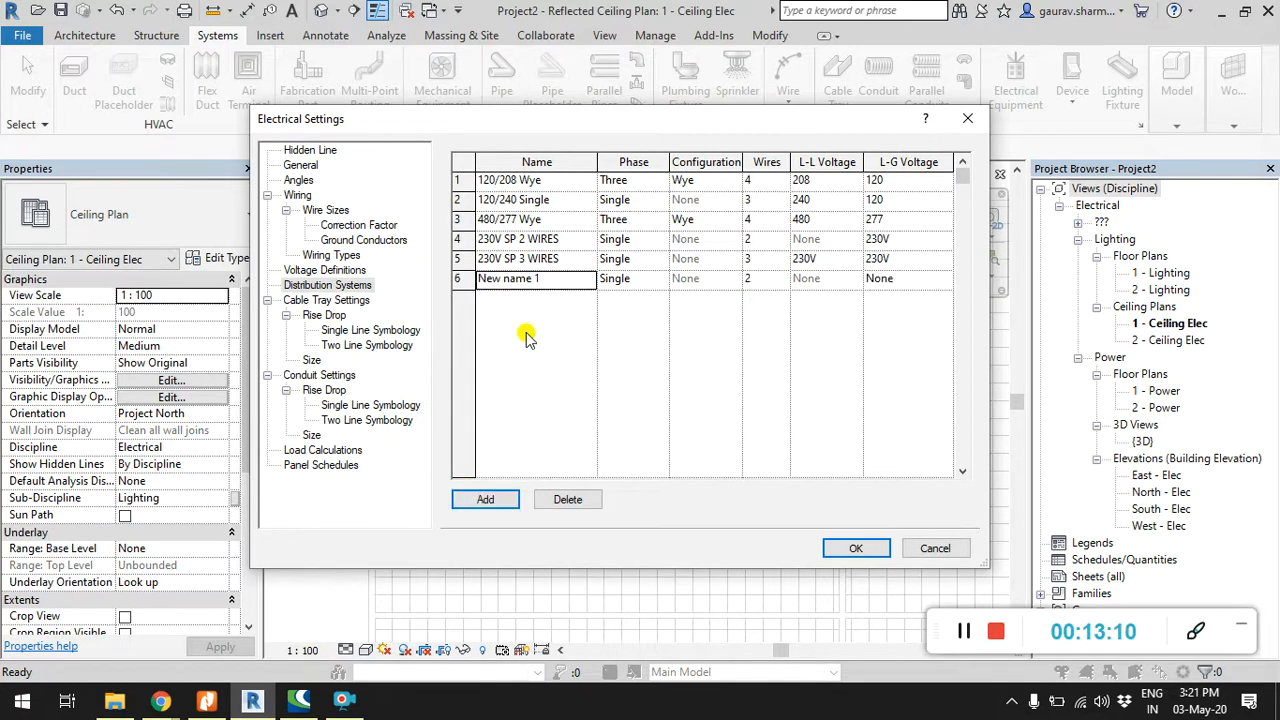
click(559, 281)
text(230V T)
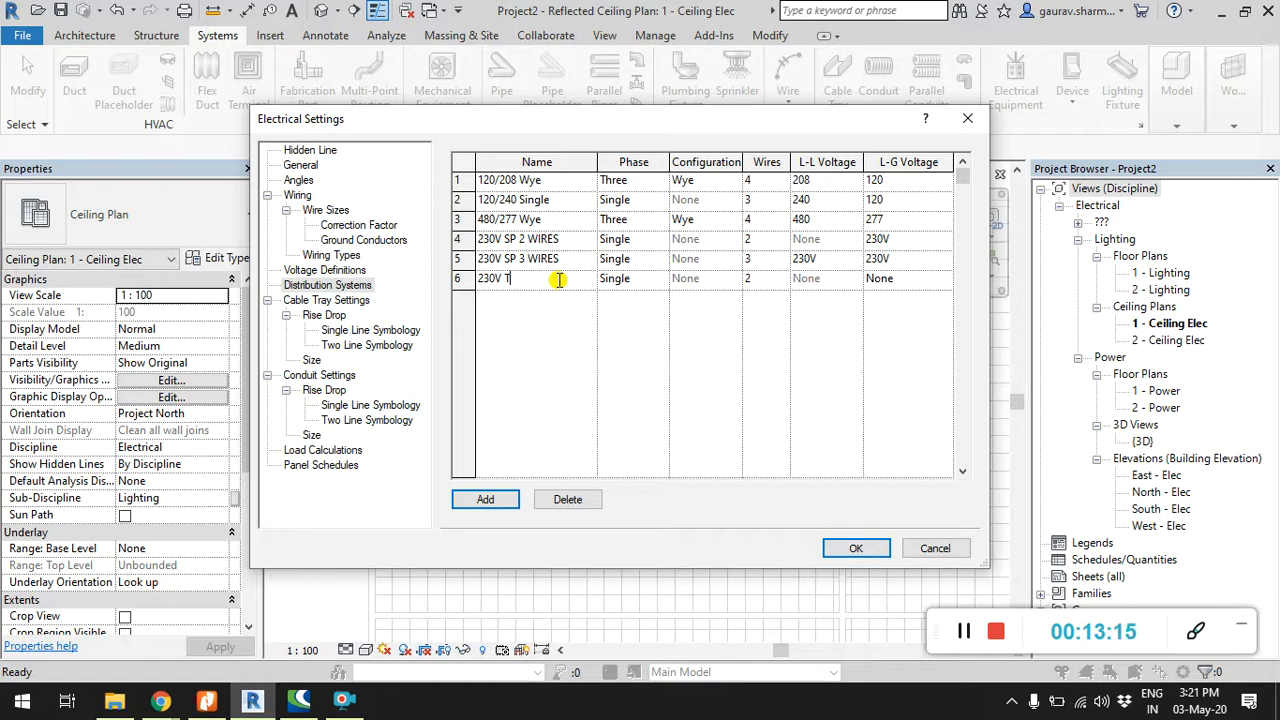
key(Tab)
Step: Set the 230V TP system to three wires with 230V as both line-to-line and line-to-ground voltage
click(757, 278)
click(782, 282)
click(764, 314)
click(853, 285)
click(853, 285)
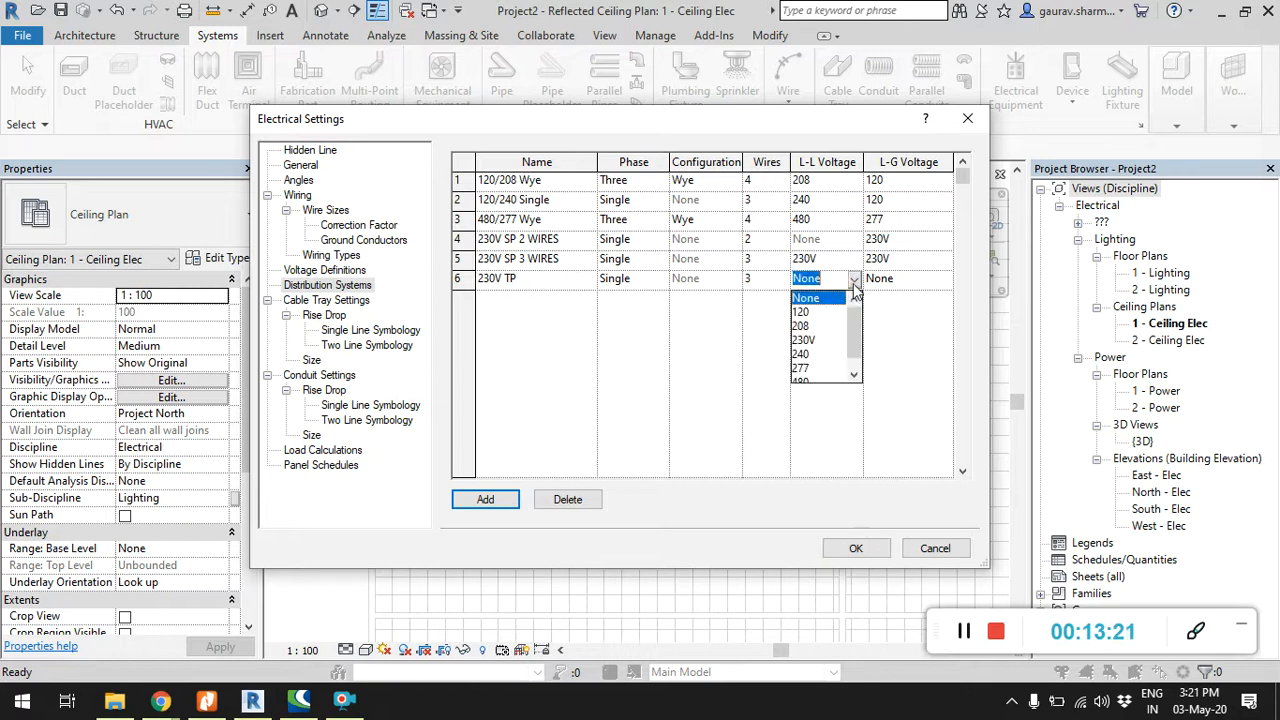
click(804, 340)
click(908, 283)
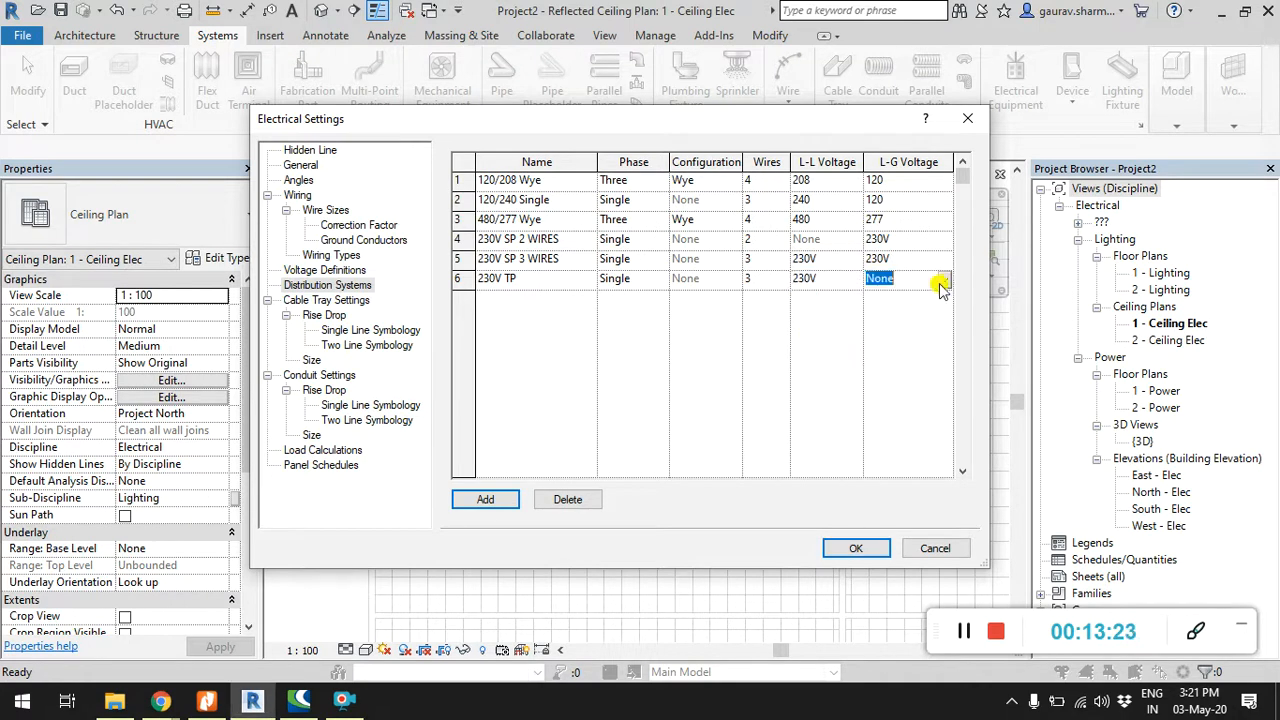
click(908, 283)
click(890, 340)
Step: Review the voltage definitions and distribution systems, and accept the electrical settings
click(330, 271)
click(327, 285)
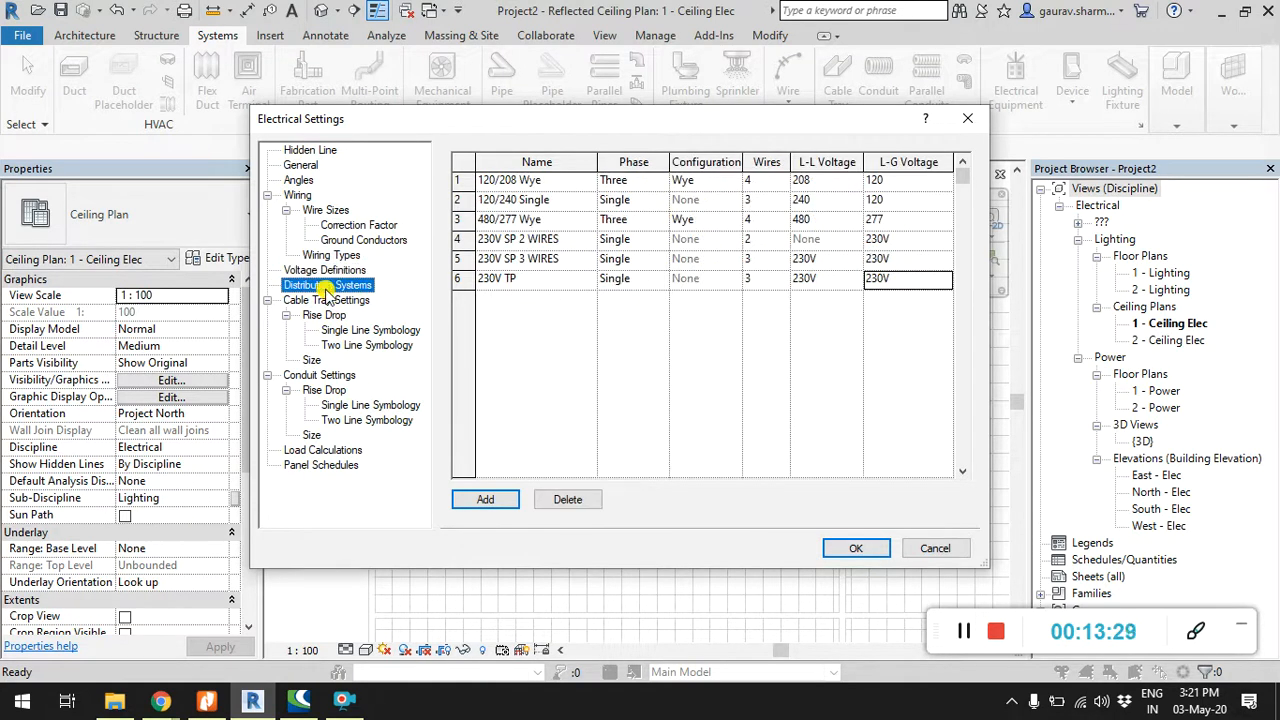
click(856, 549)
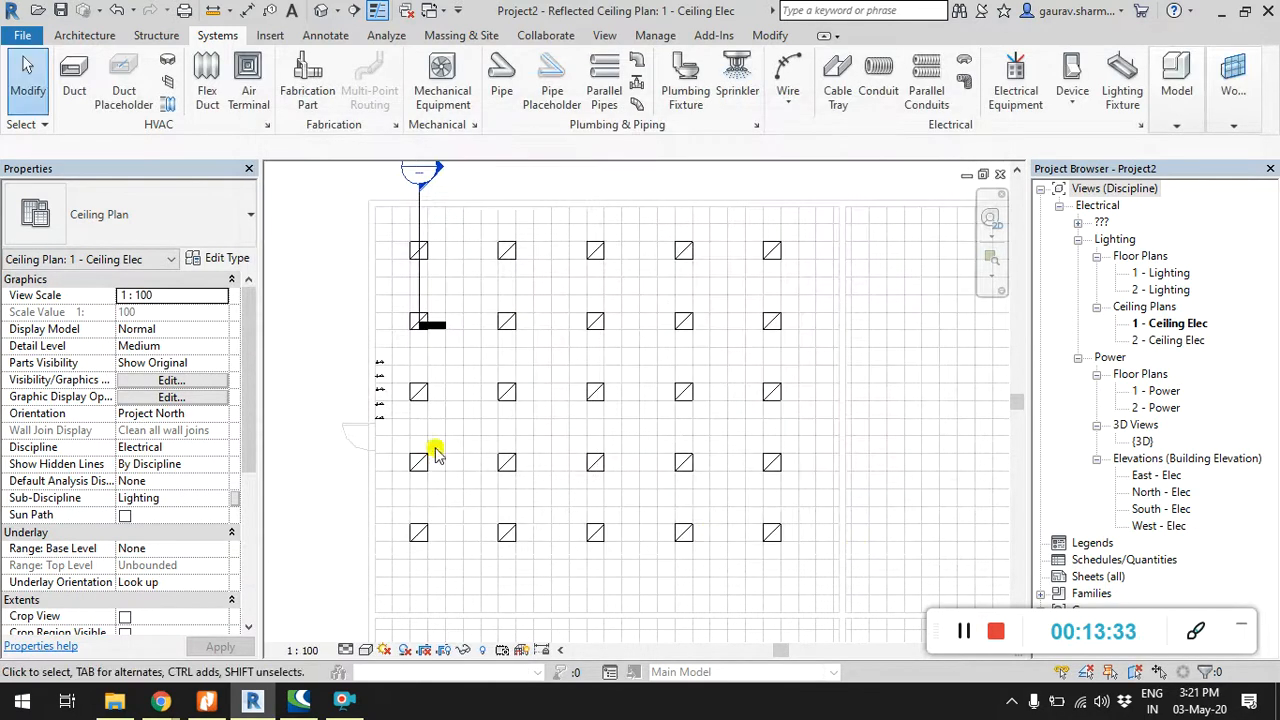
Step: Open the type properties of the recessed lighting fixture in the upper-left corner of the ceiling grid
click(429, 241)
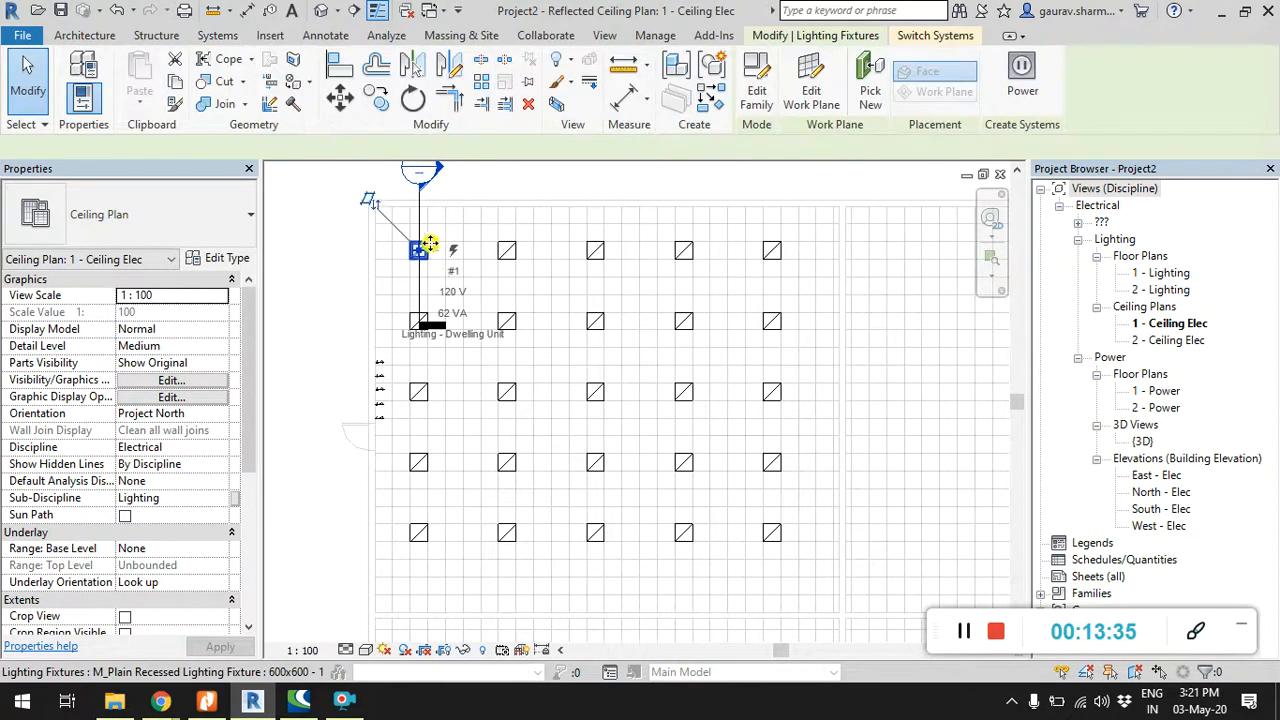
click(225, 260)
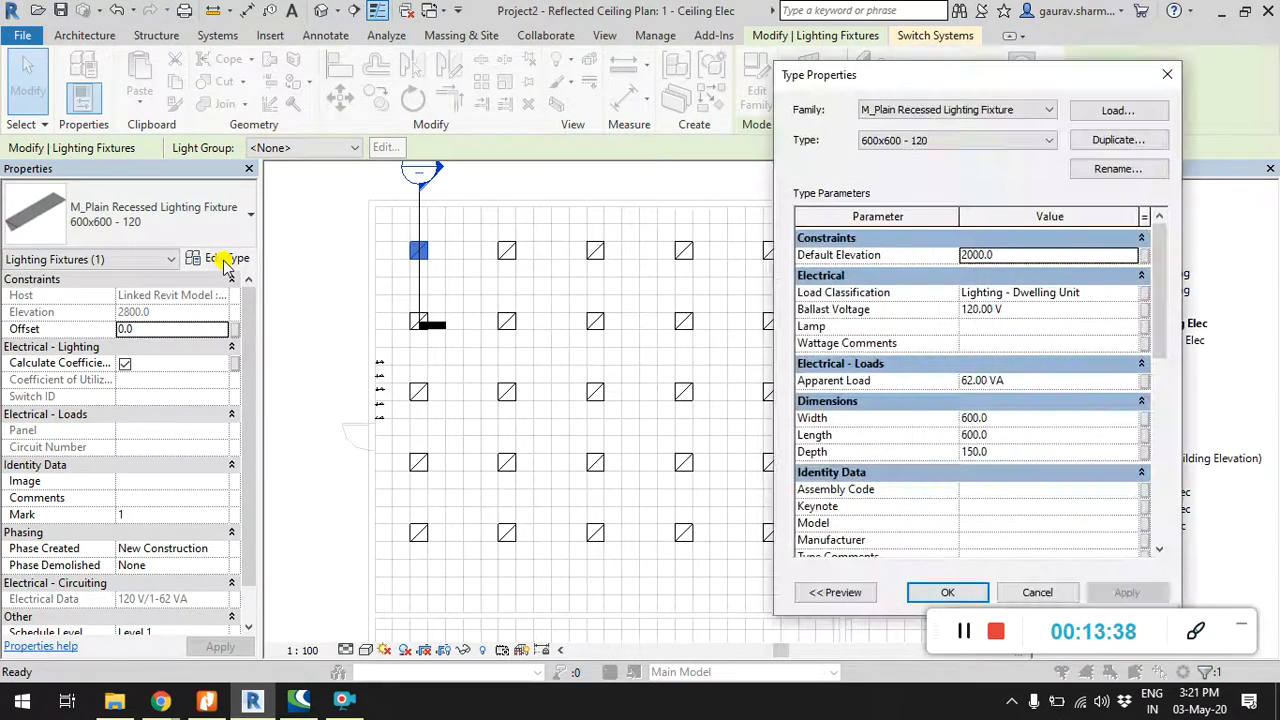
Step: Set the ballast voltage of the 600x600 - 120 recessed lighting fixture type to 230 V and check another fixture of that type
click(1016, 311)
text(230)
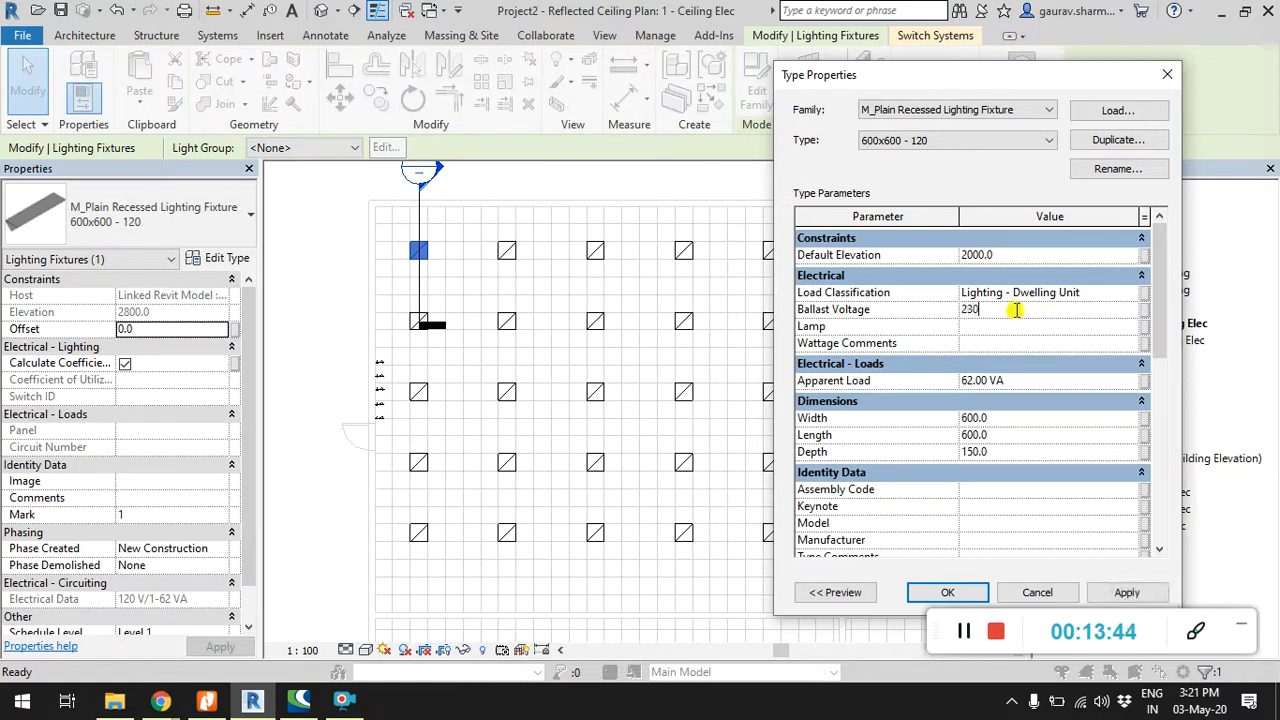
click(1127, 592)
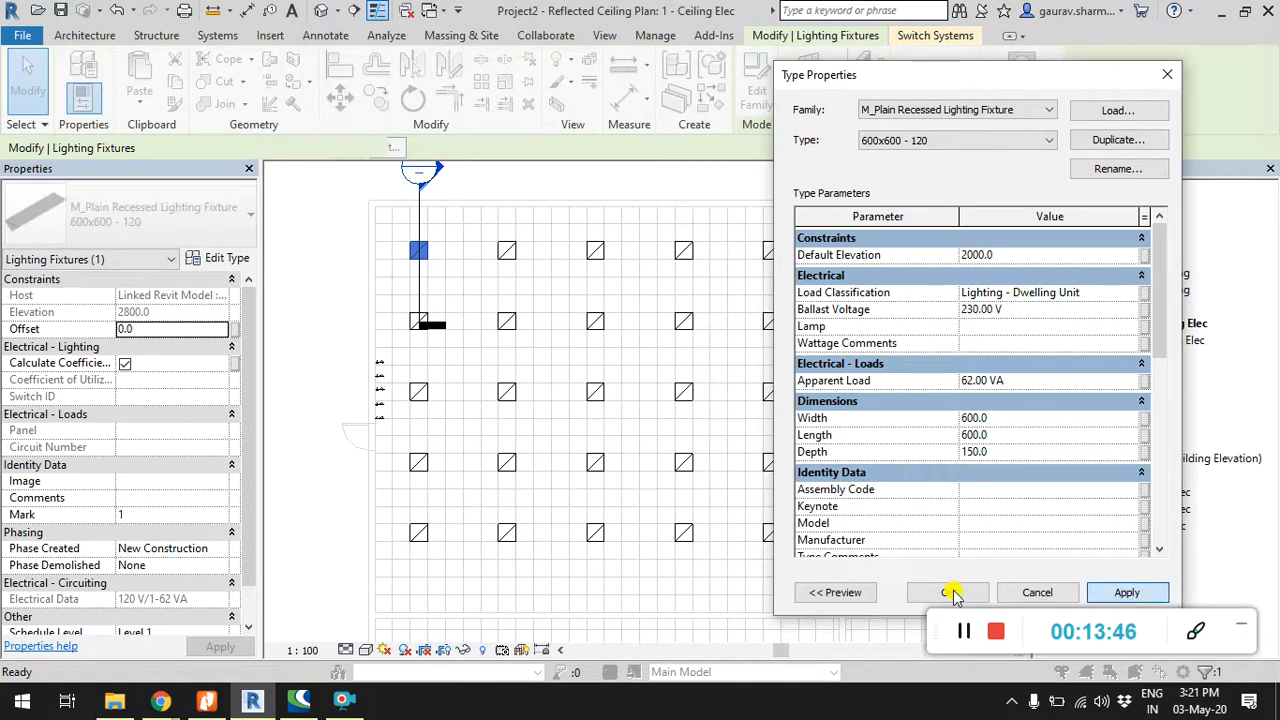
click(948, 592)
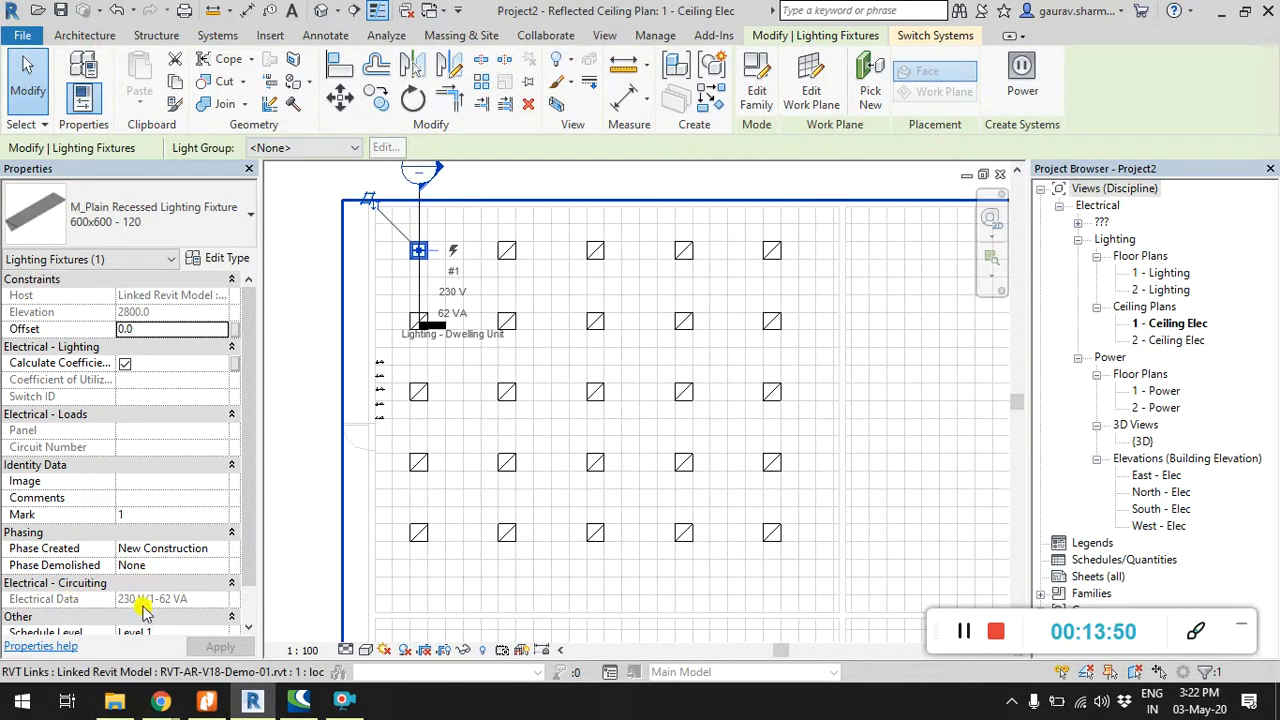
click(309, 471)
click(418, 461)
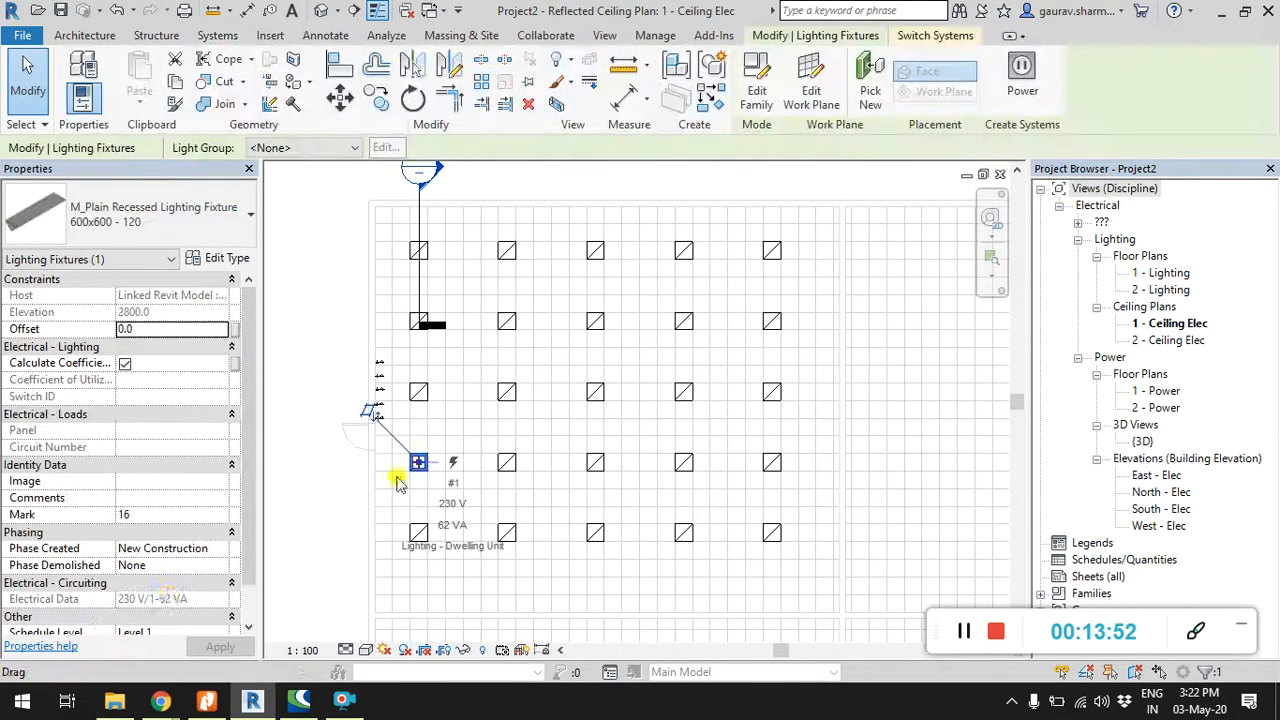
click(303, 541)
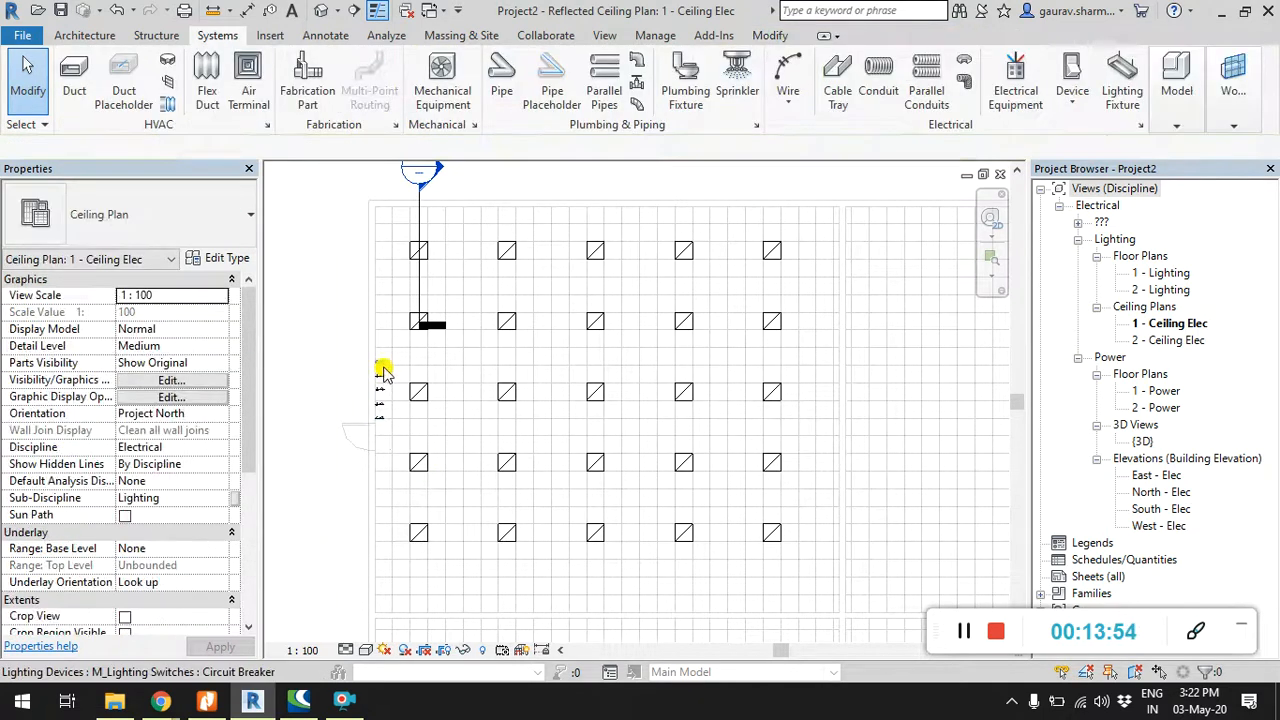
Step: Examine the type properties of the uppermost Circuit Breaker lighting switch beside the door for a voltage parameter
click(375, 361)
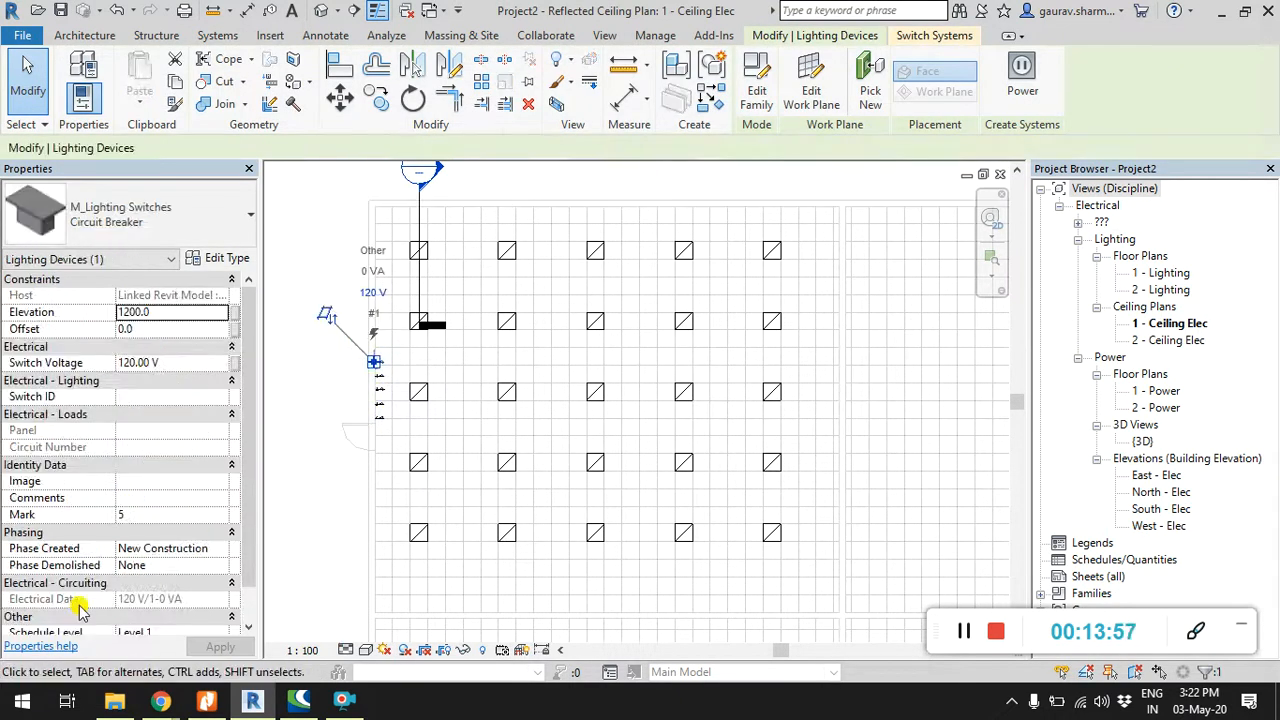
click(226, 259)
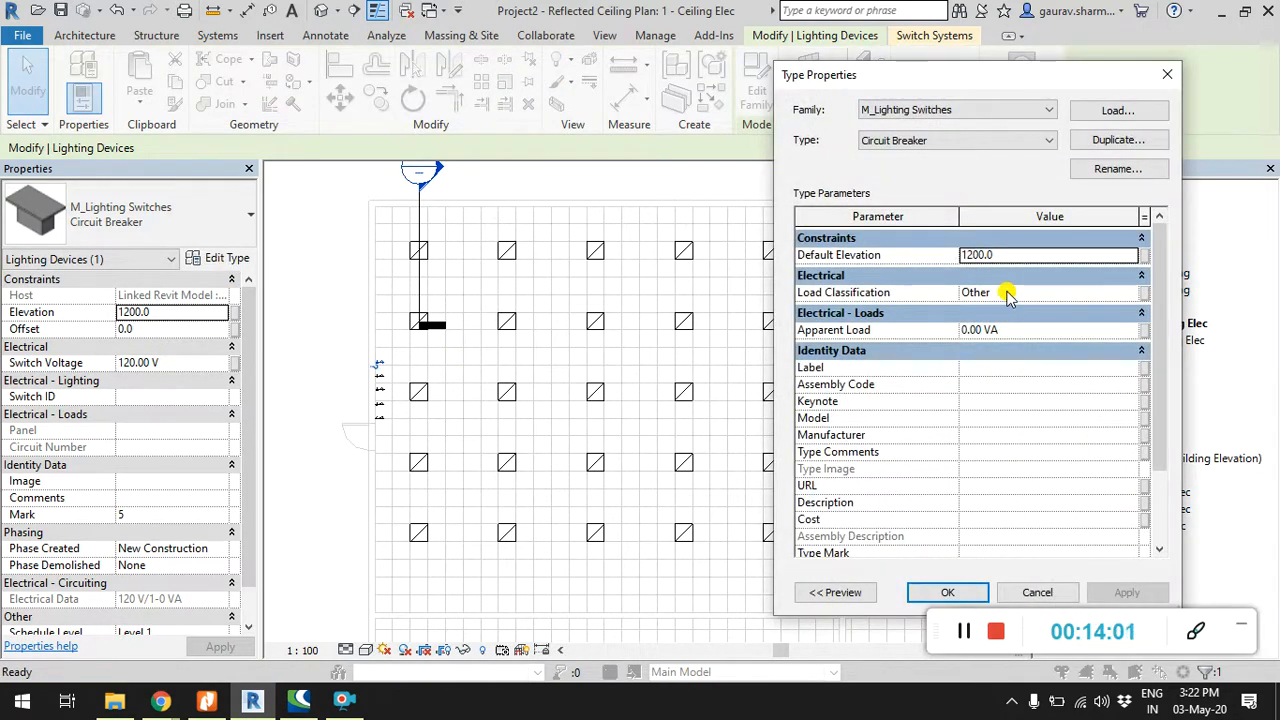
scroll(1165, 305, down, 3)
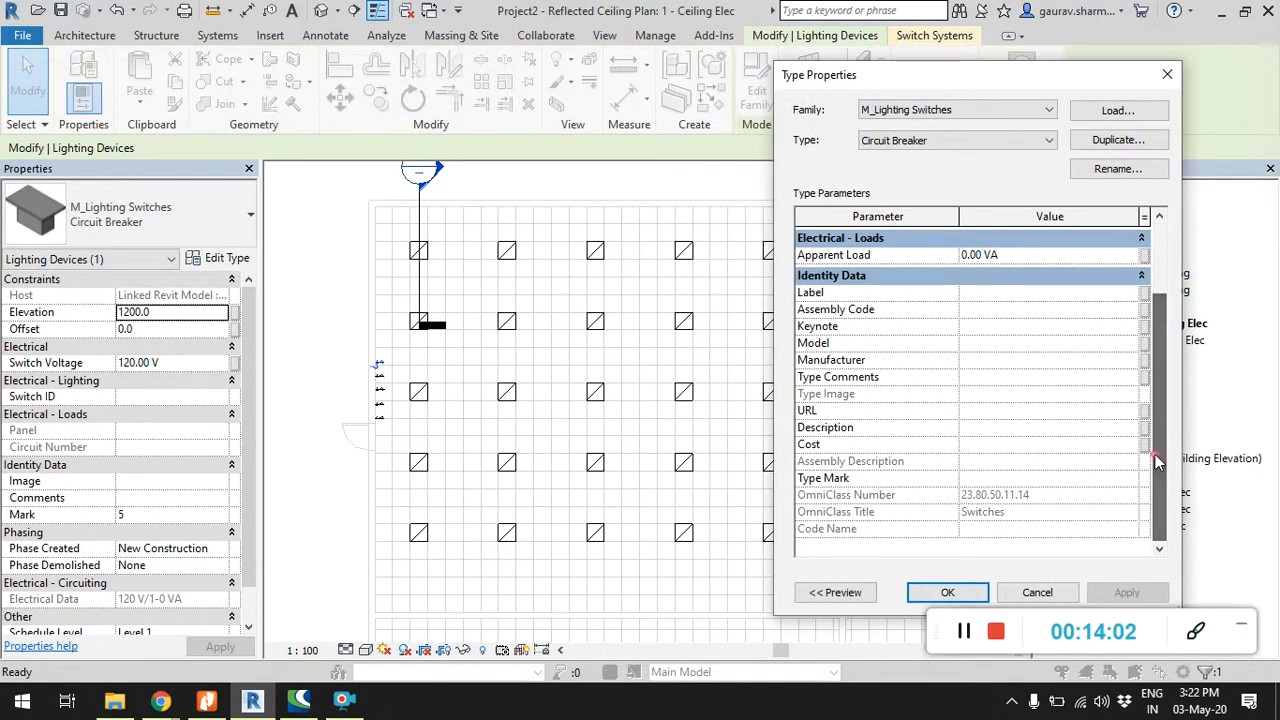
click(1037, 592)
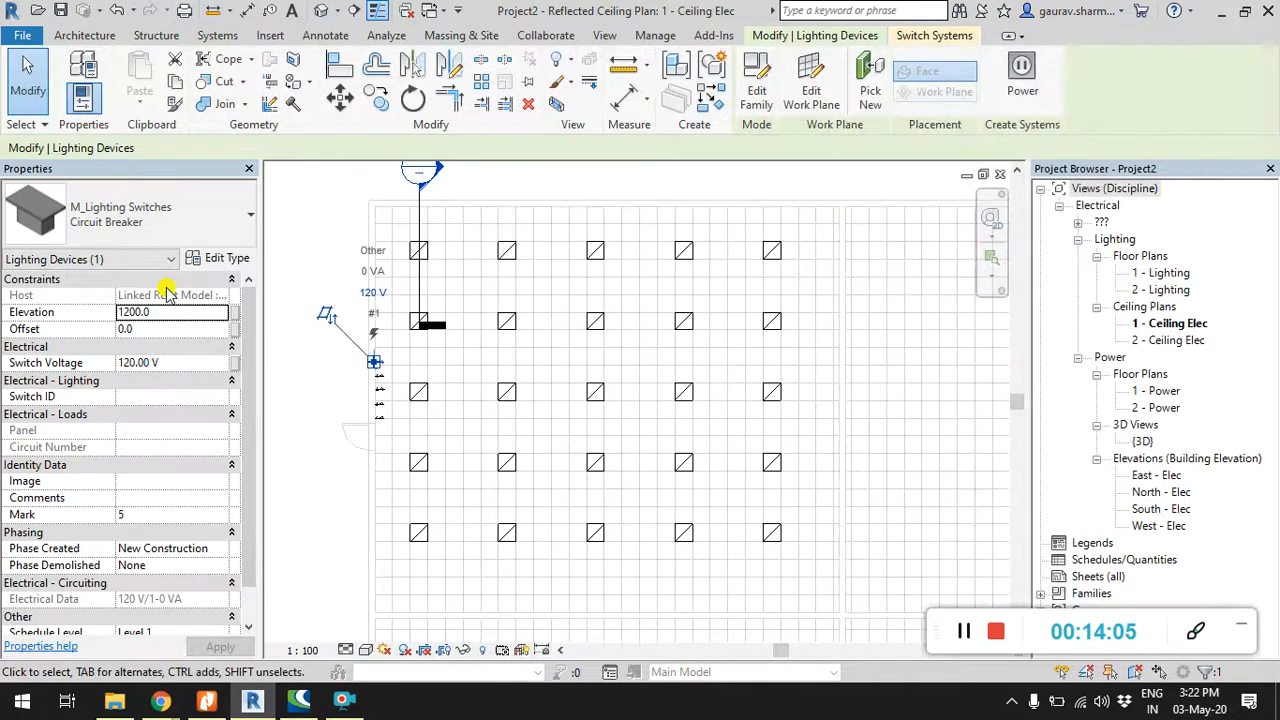
Step: Set the switch voltage of all five Circuit Breaker lighting switches beside the door to 230 V
click(174, 364)
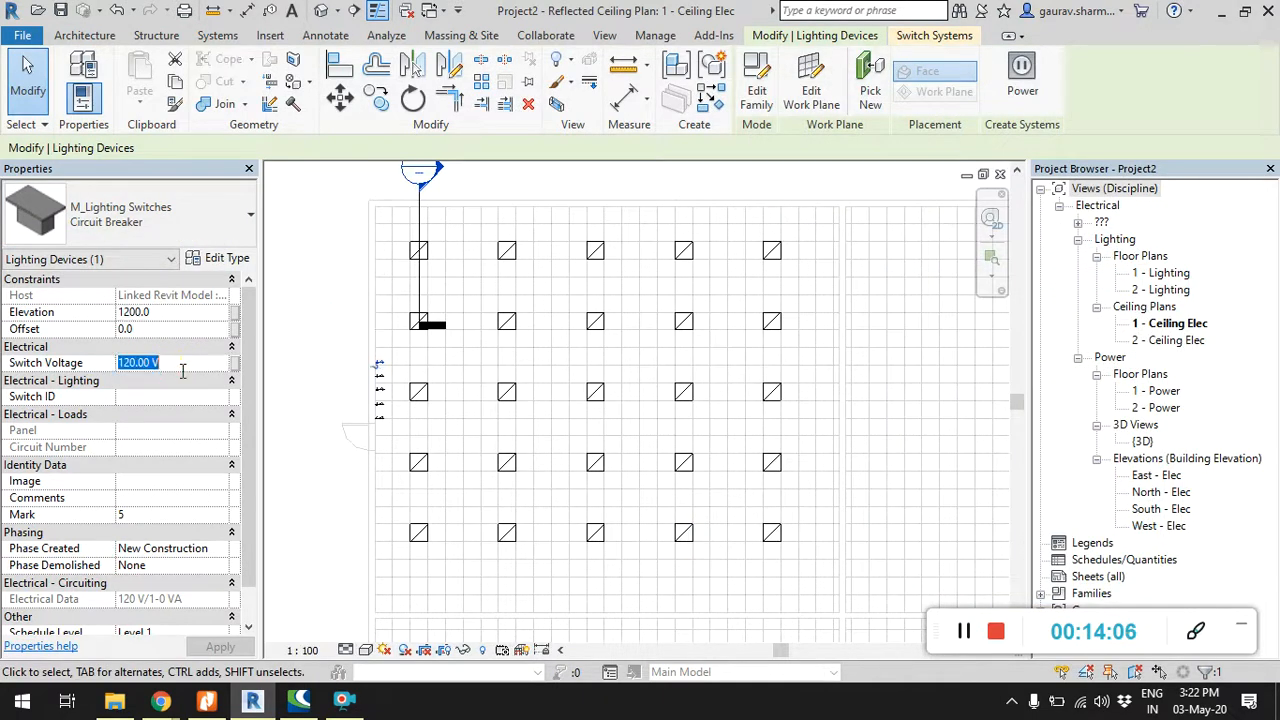
drag(323, 341, 393, 418)
click(189, 373)
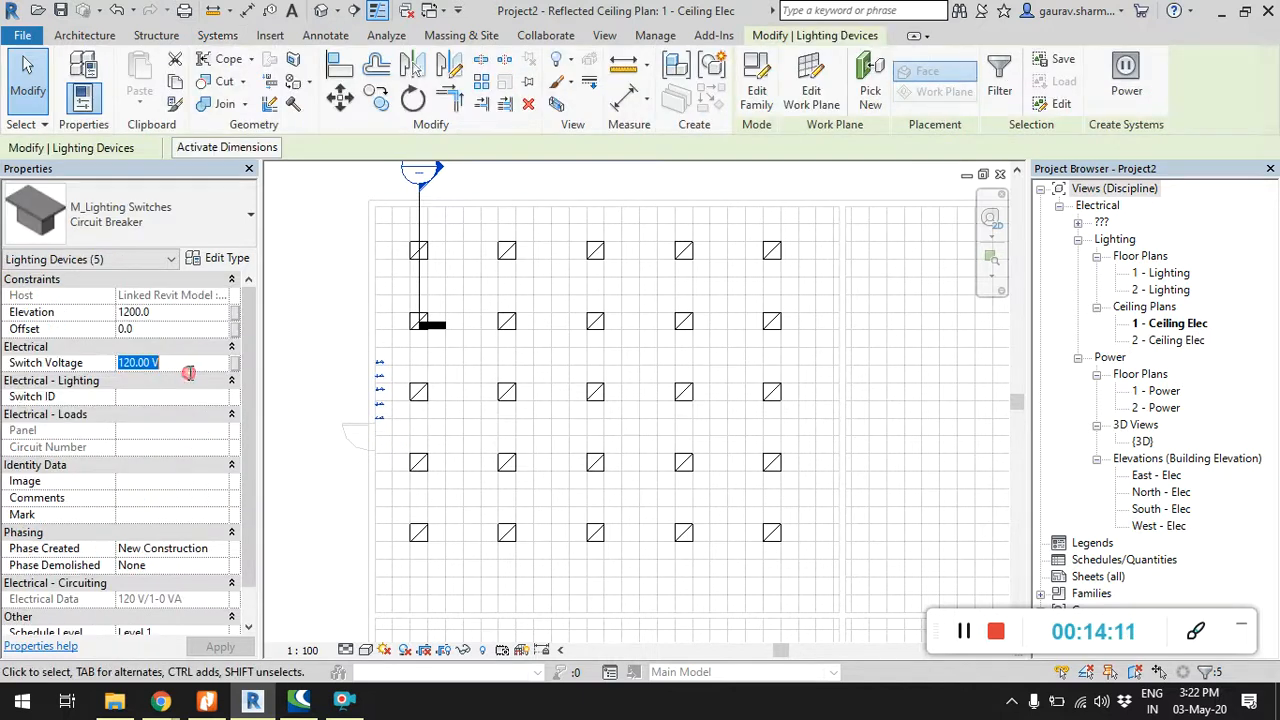
text(230)
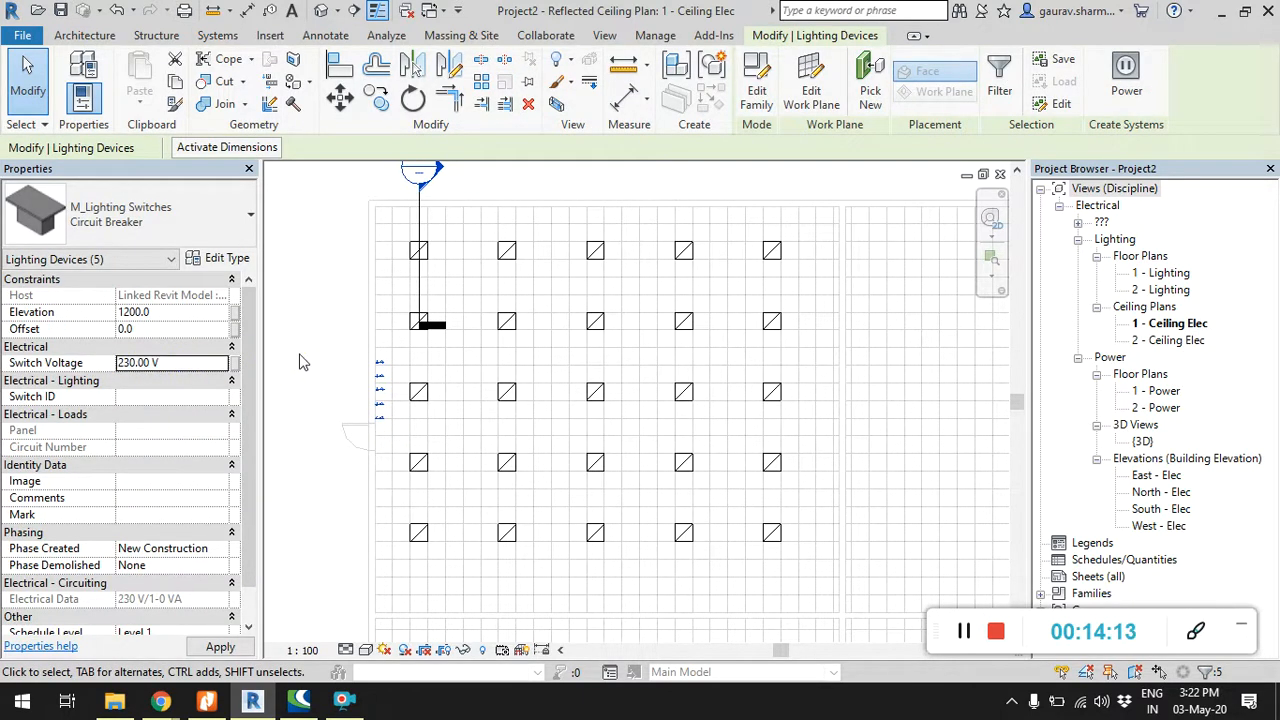
click(300, 357)
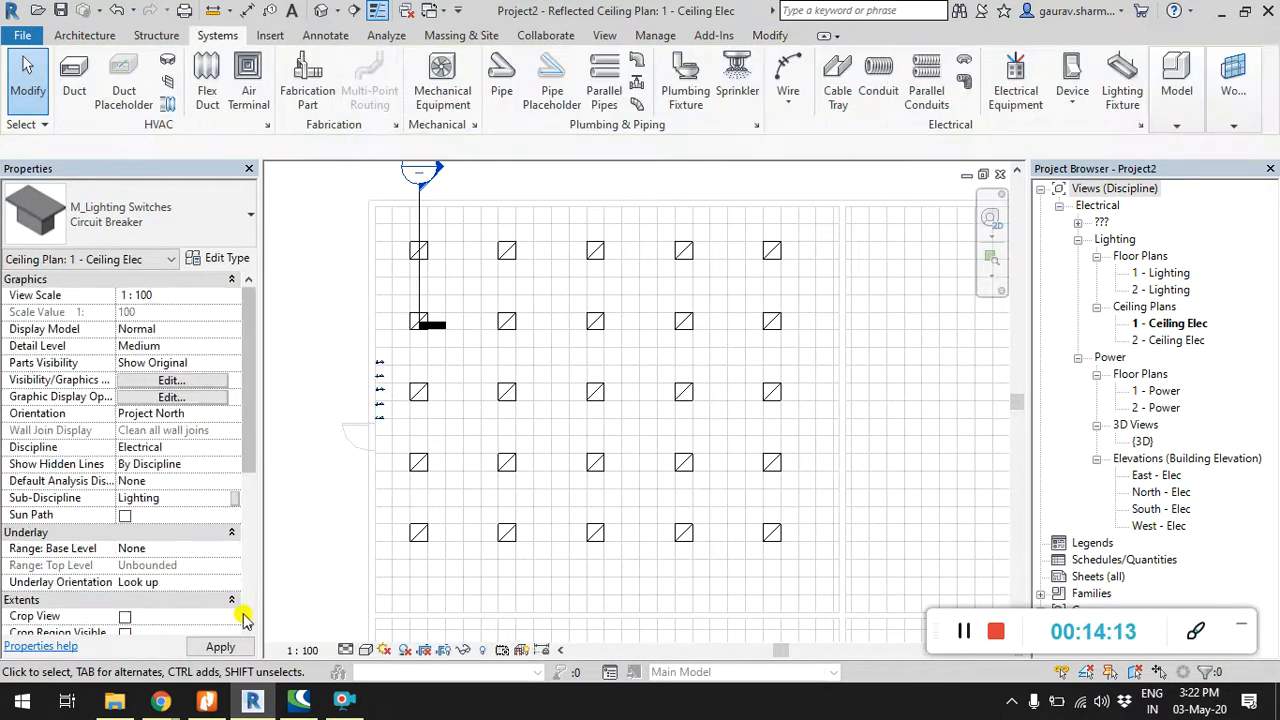
click(314, 309)
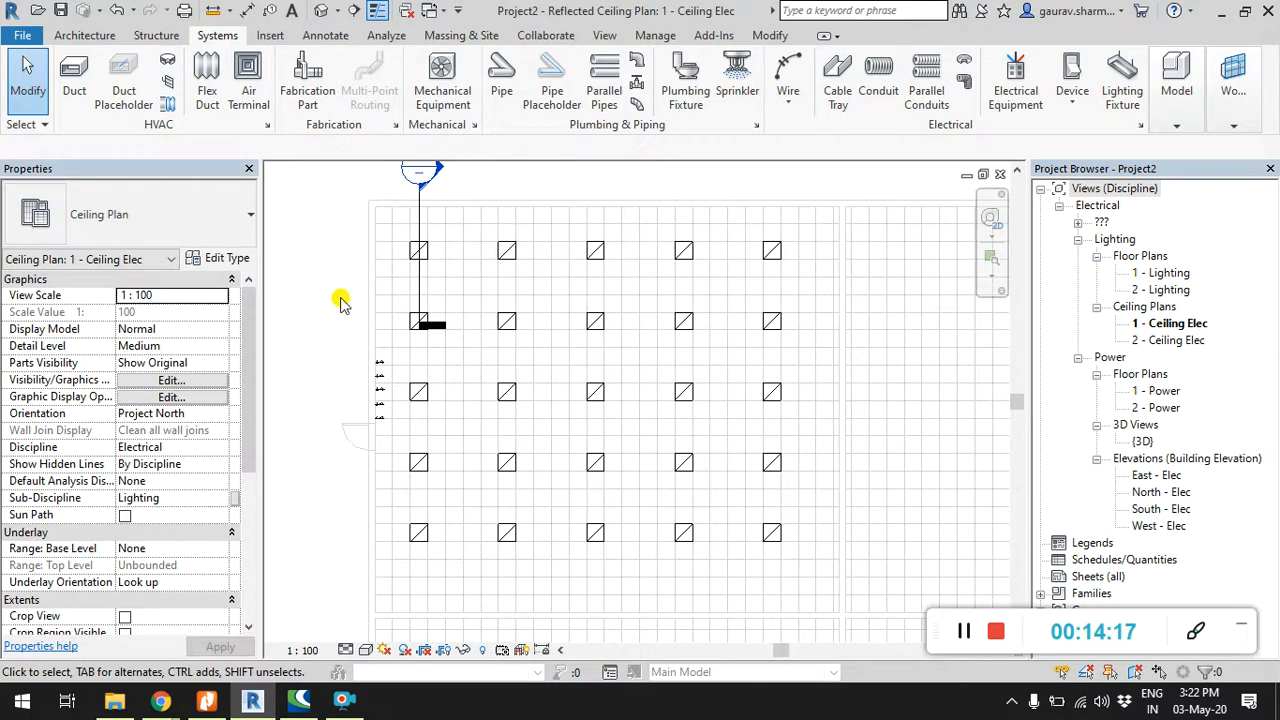
Step: Place a 100 A M_Lighting and Appliance Panelboard - 208V MLO on the door-side wall near the room's lower corner
click(1018, 86)
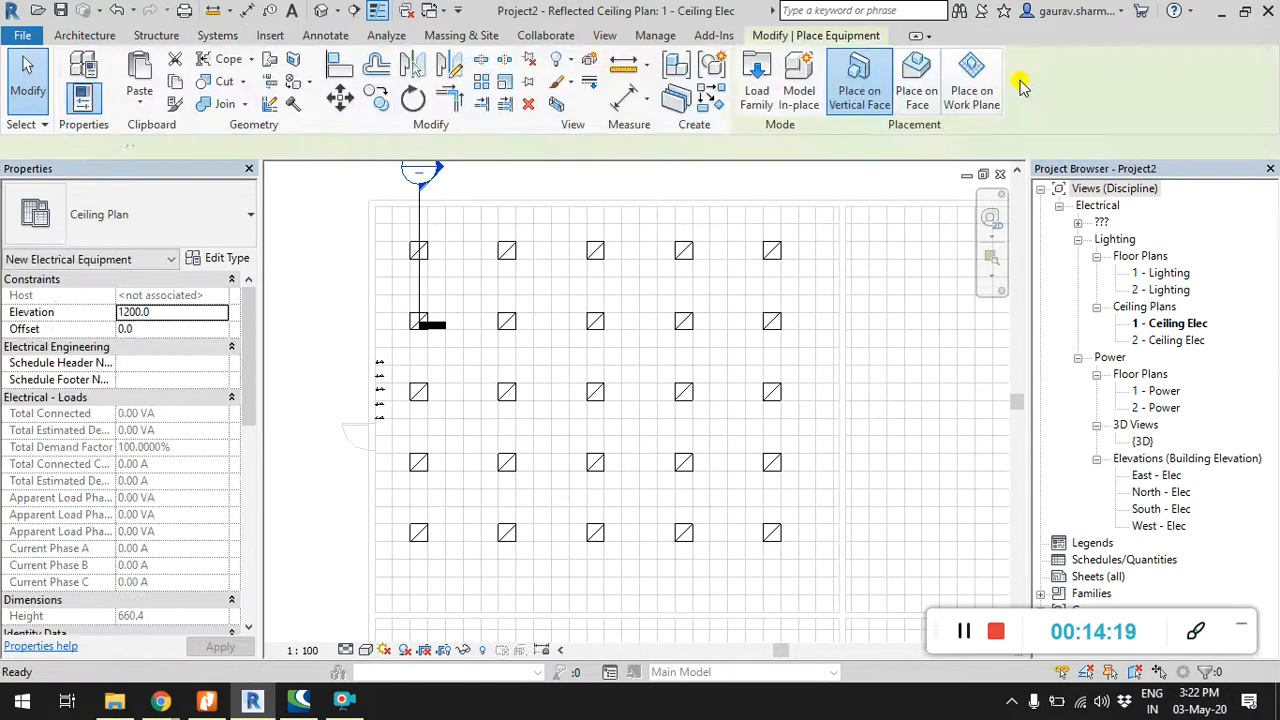
click(142, 228)
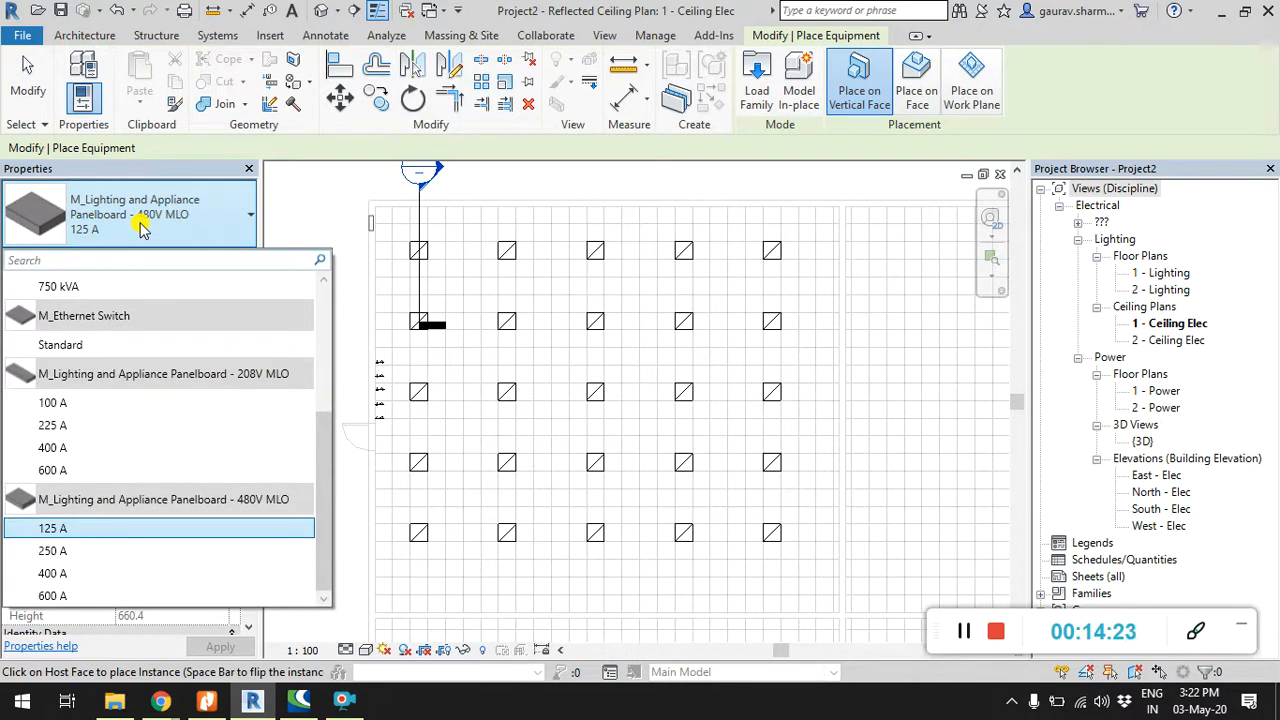
drag(323, 422, 321, 521)
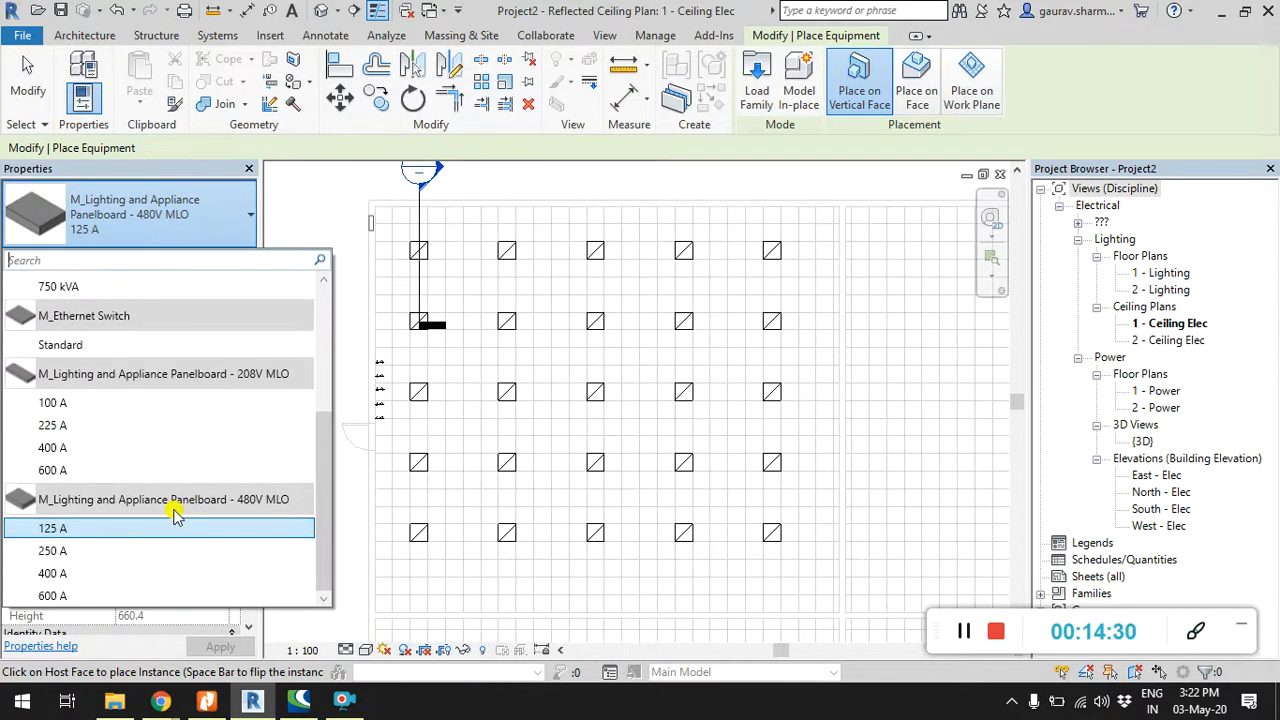
click(125, 403)
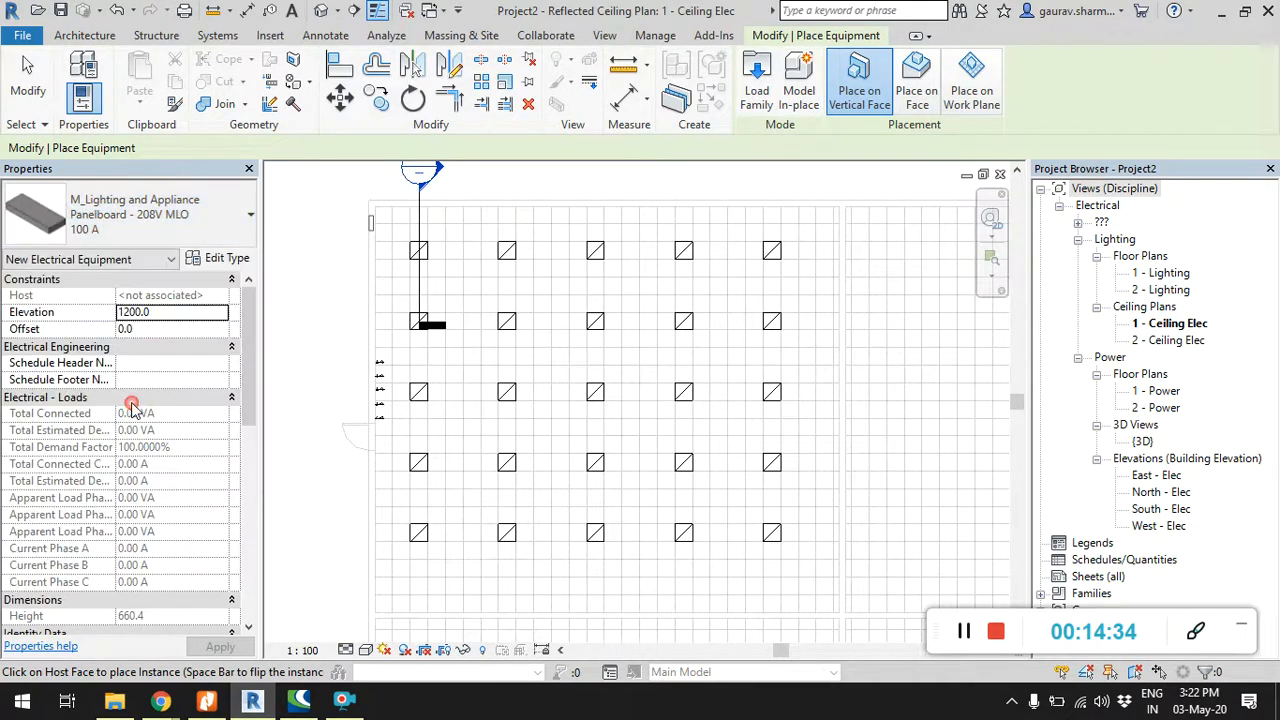
middle_drag(342, 345, 343, 335)
middle_drag(313, 445, 314, 410)
scroll(375, 581, up, 2)
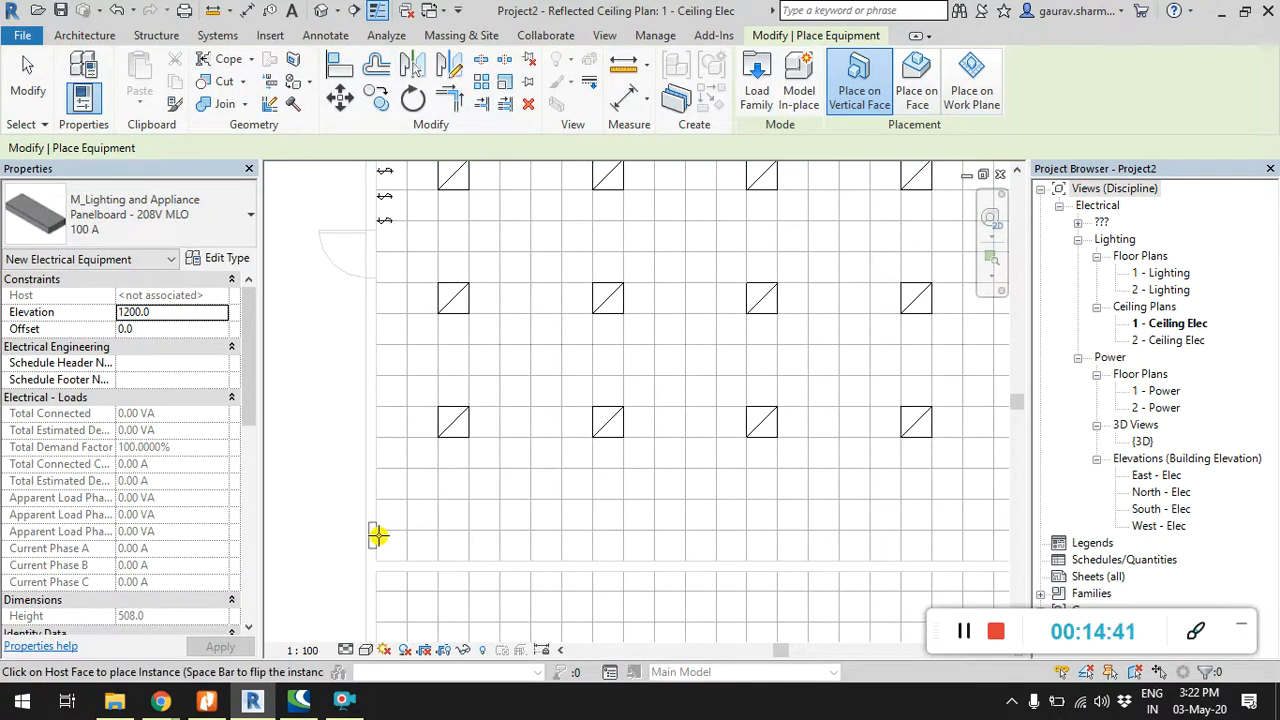
click(378, 536)
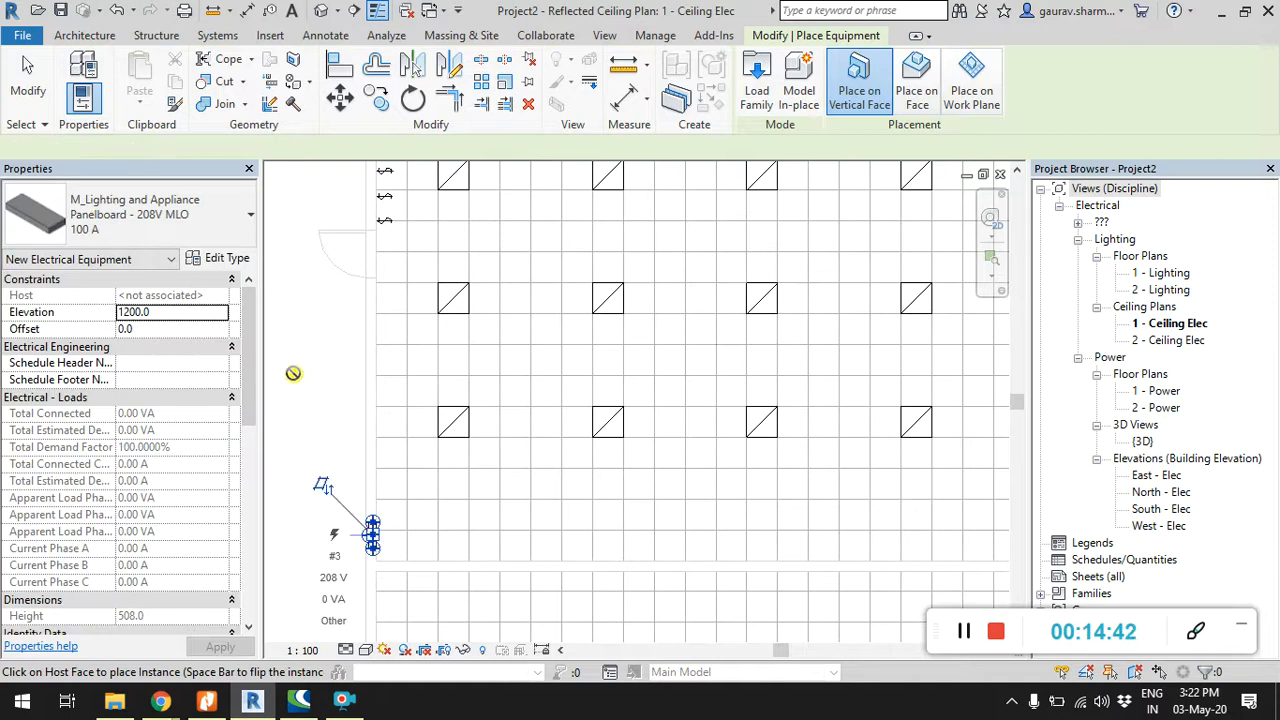
click(30, 90)
click(328, 428)
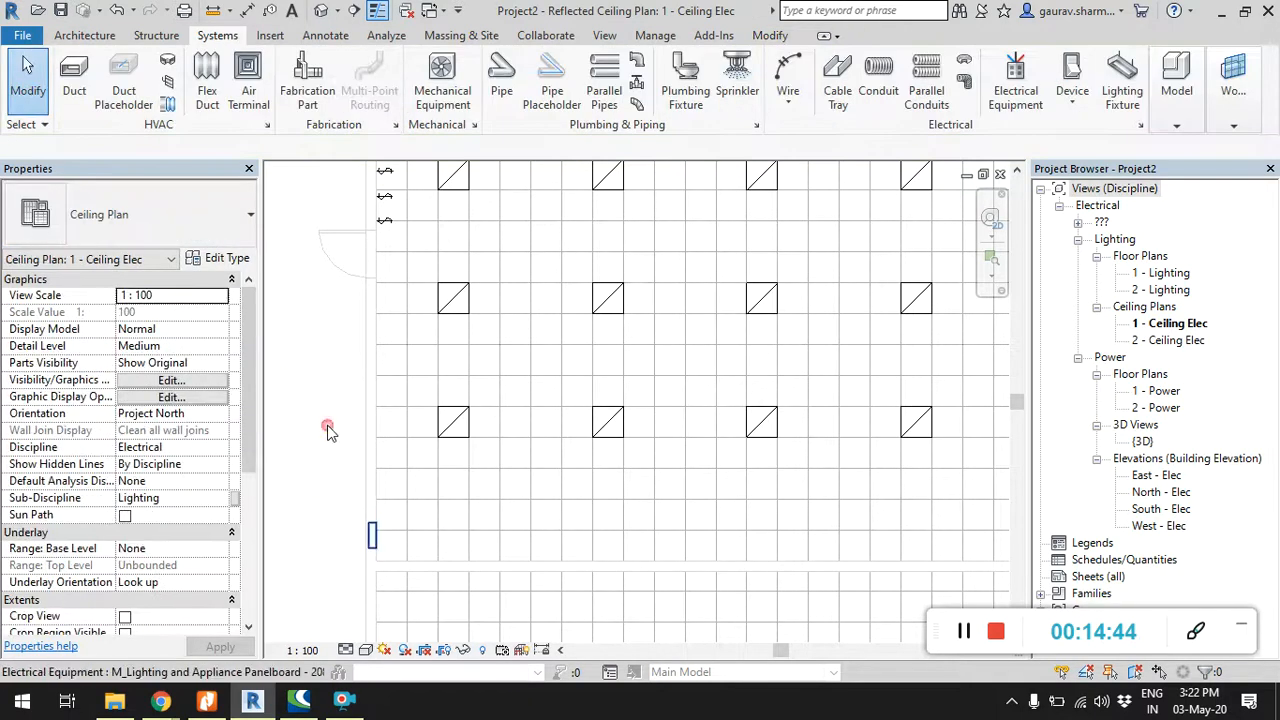
Step: Flip the work plane of the placed panelboard so it faces into the room
scroll(375, 540, up, 2)
click(371, 532)
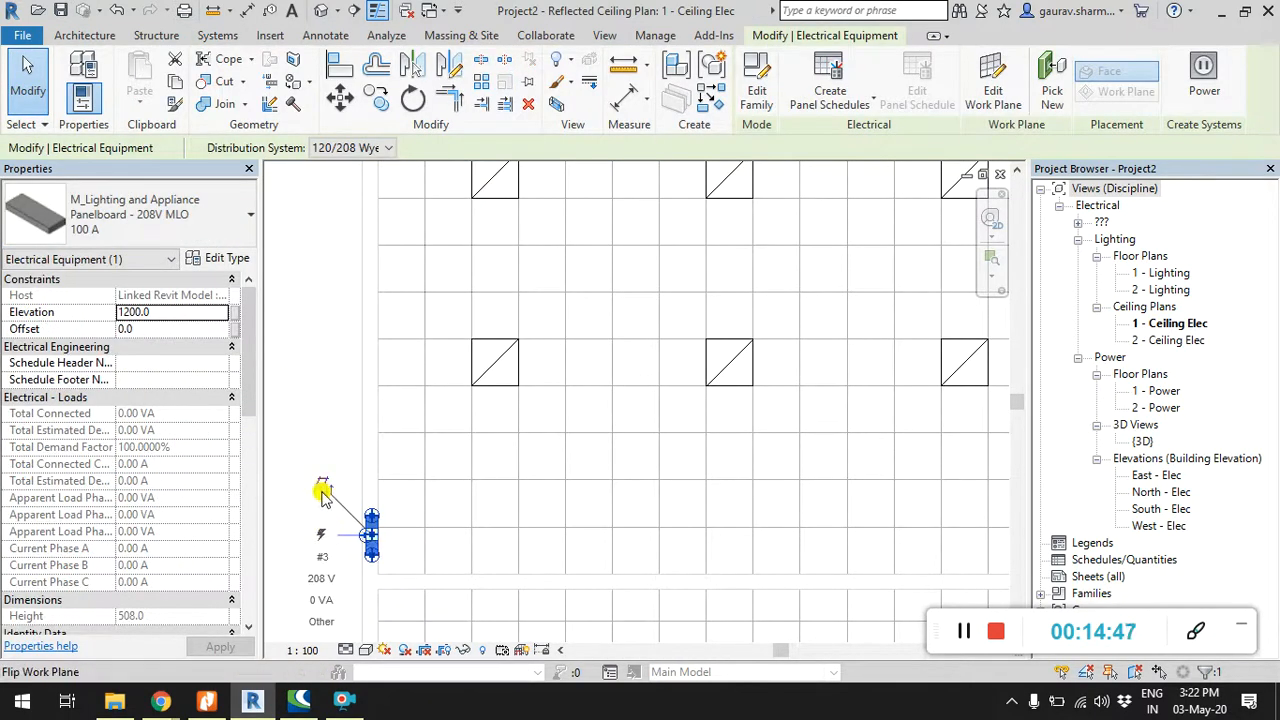
click(292, 384)
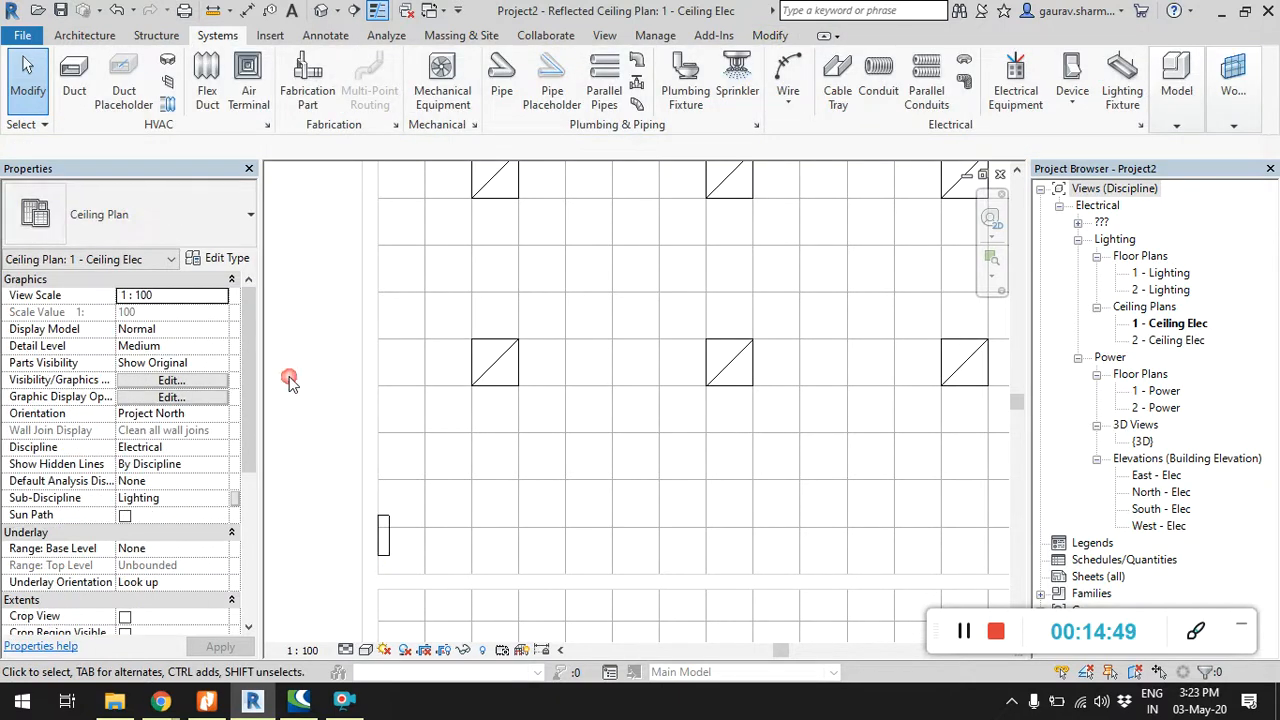
Step: Assign the 120/208 Wye distribution system to the panelboard near the room's lower corner
scroll(316, 365, down, 4)
middle_drag(316, 365, 344, 501)
scroll(331, 405, down, 3)
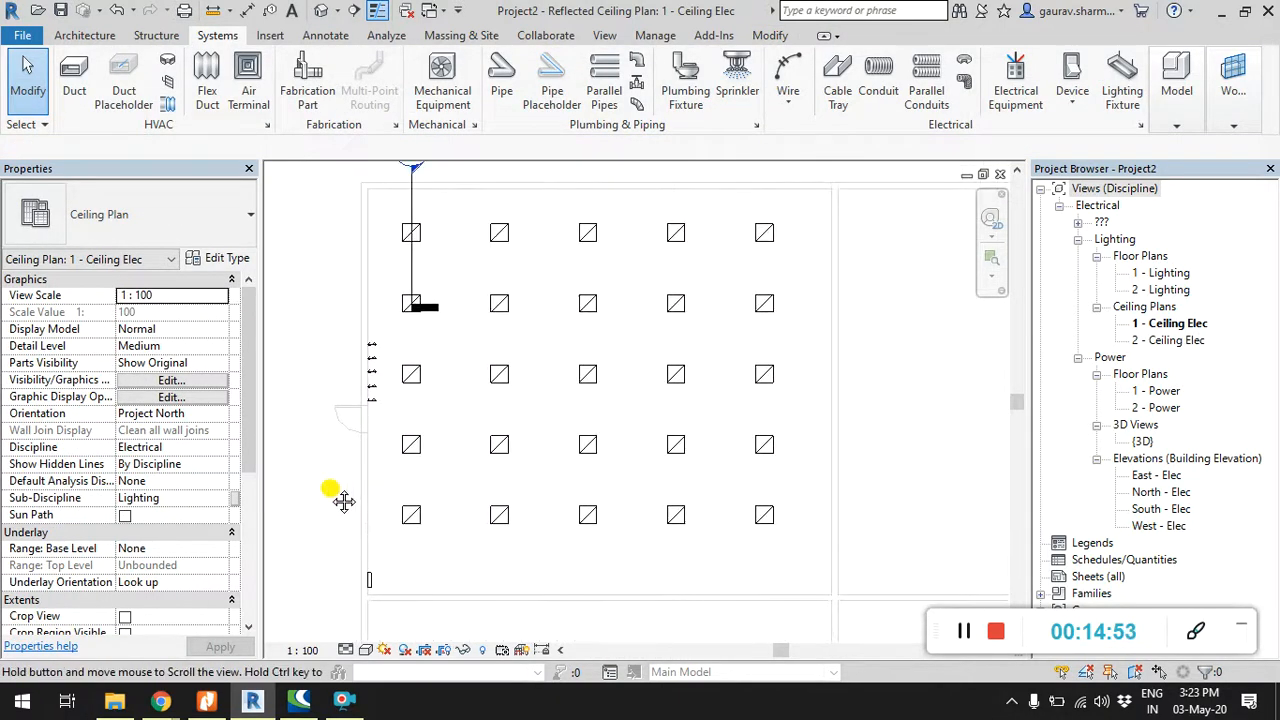
click(369, 579)
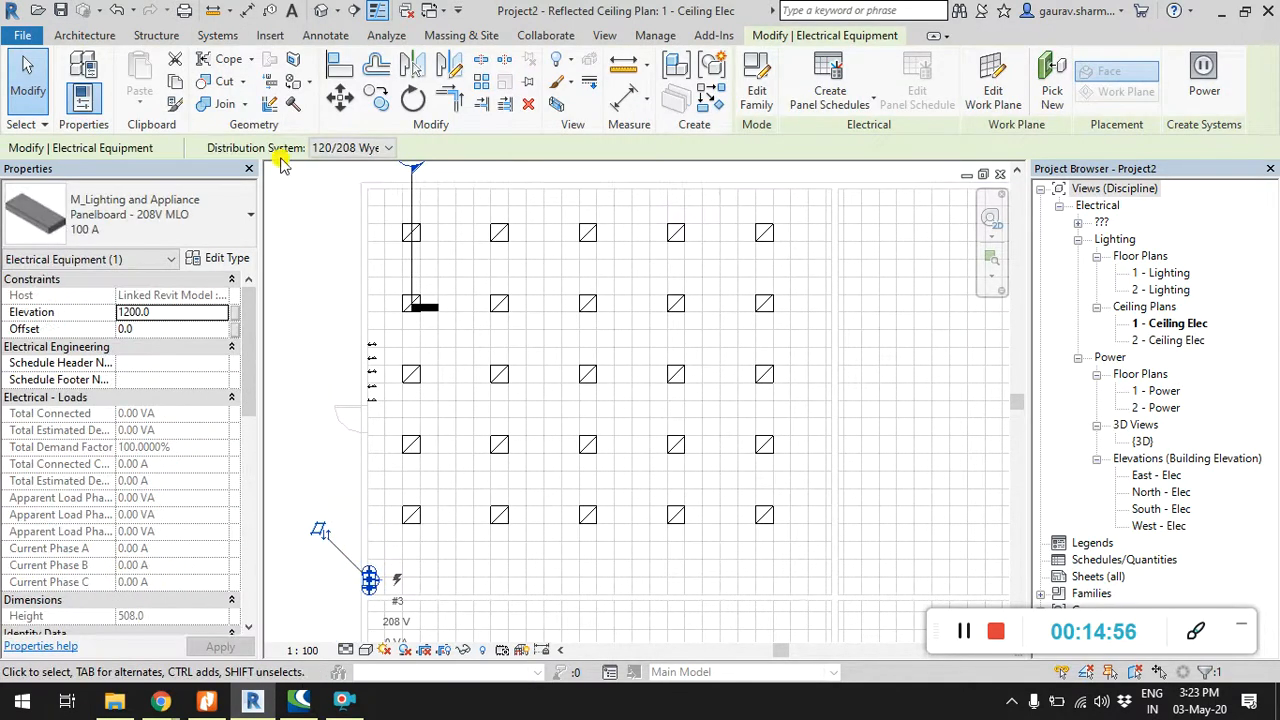
click(359, 150)
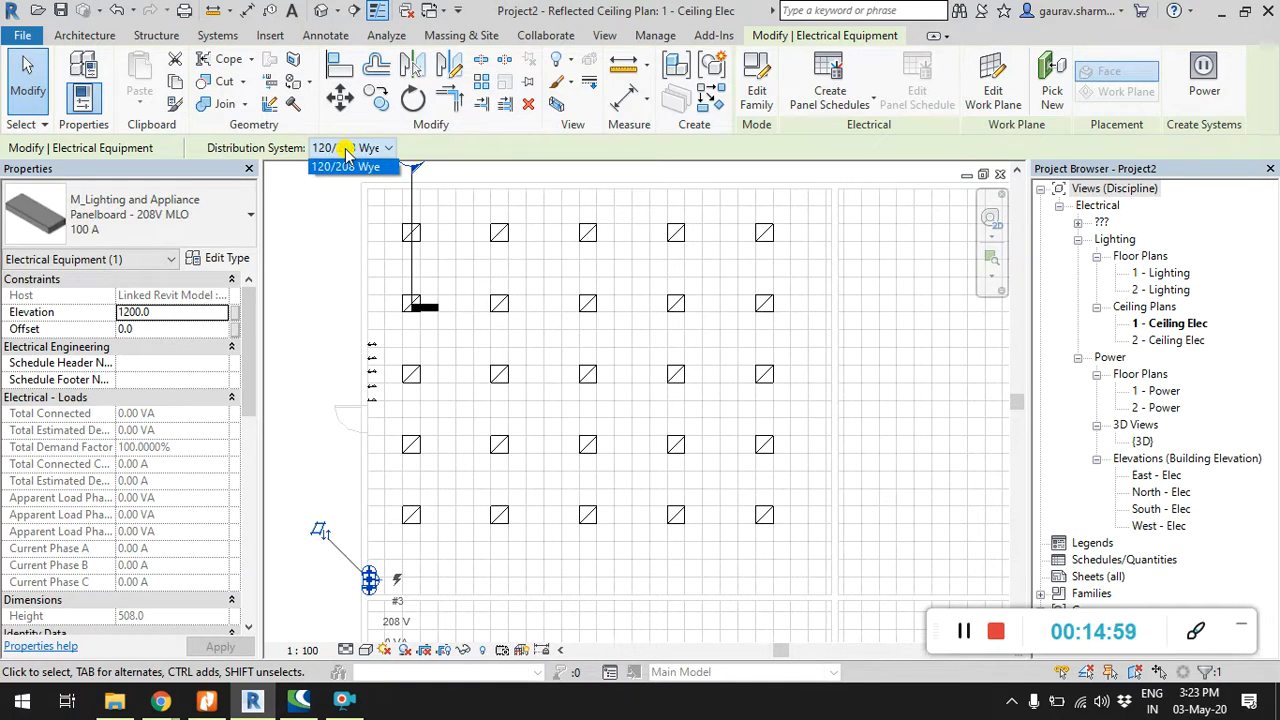
click(345, 166)
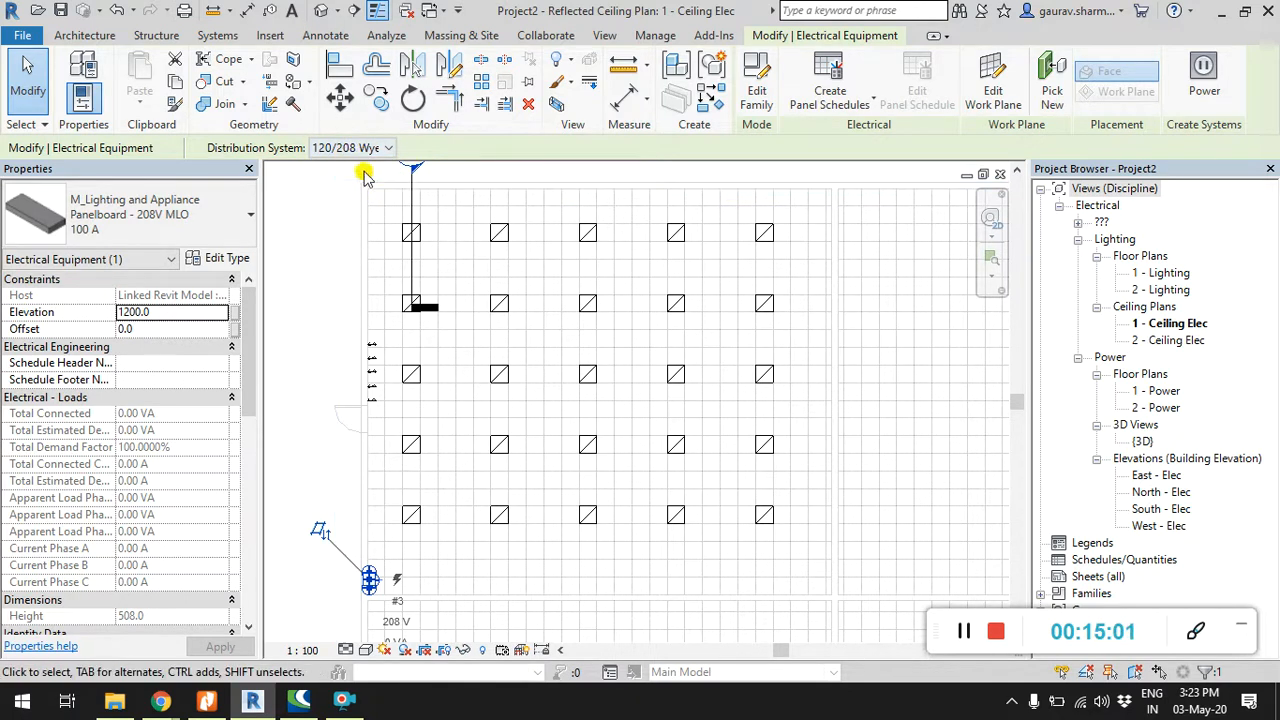
Step: Set the voltage of the panelboard's 100 A type to 230 V in its type properties
drag(246, 303, 240, 522)
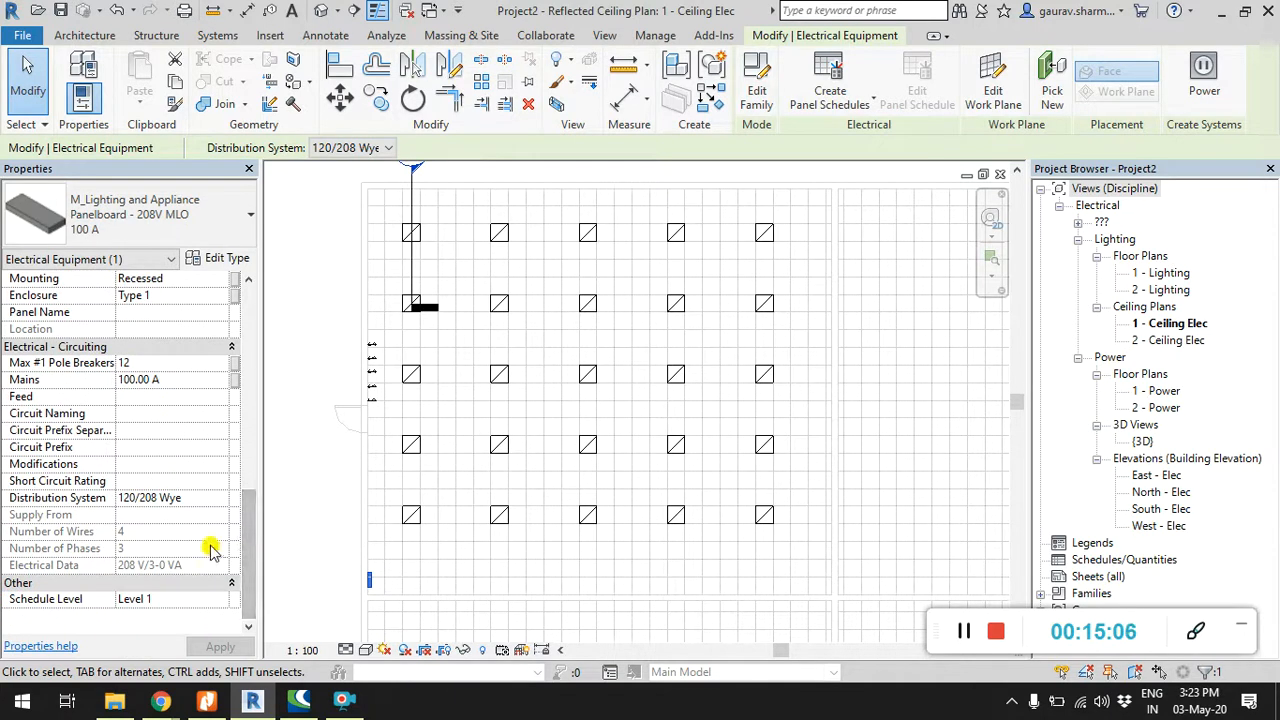
click(228, 260)
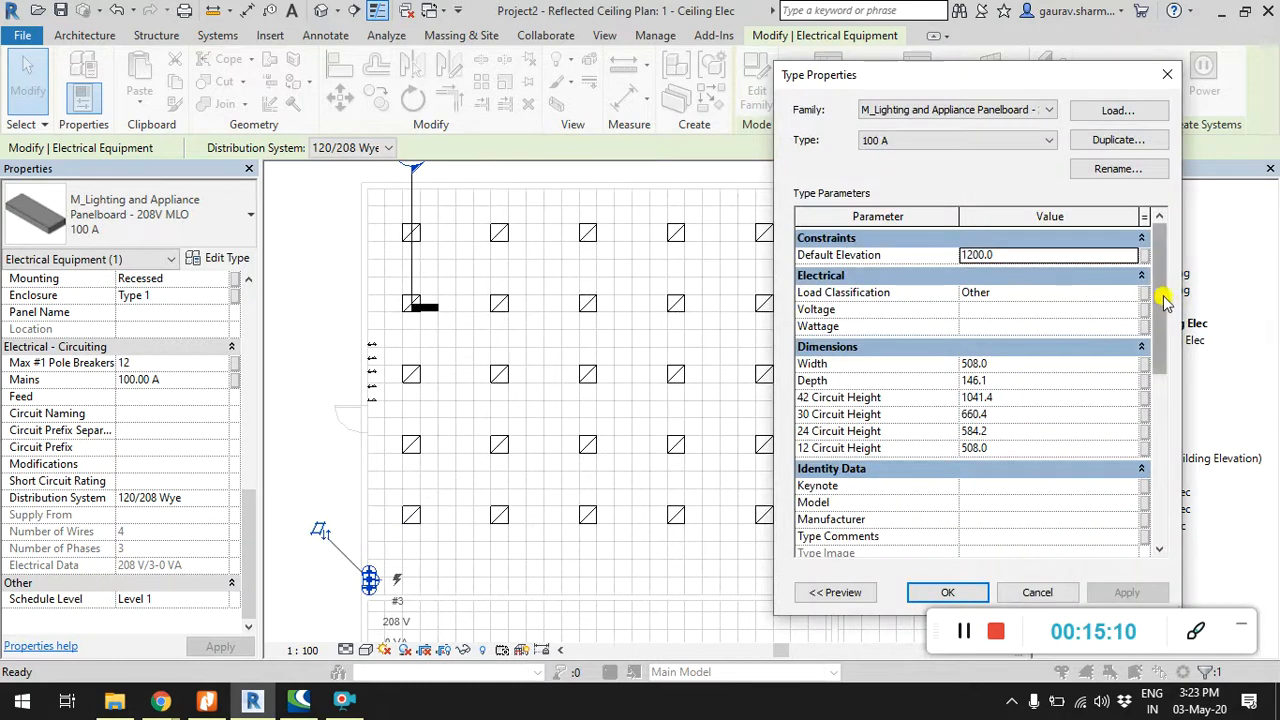
mouse_move(1163, 290)
mouse_down()
mouse_move(1168, 502)
mouse_move(1163, 275)
mouse_up()
click(1070, 313)
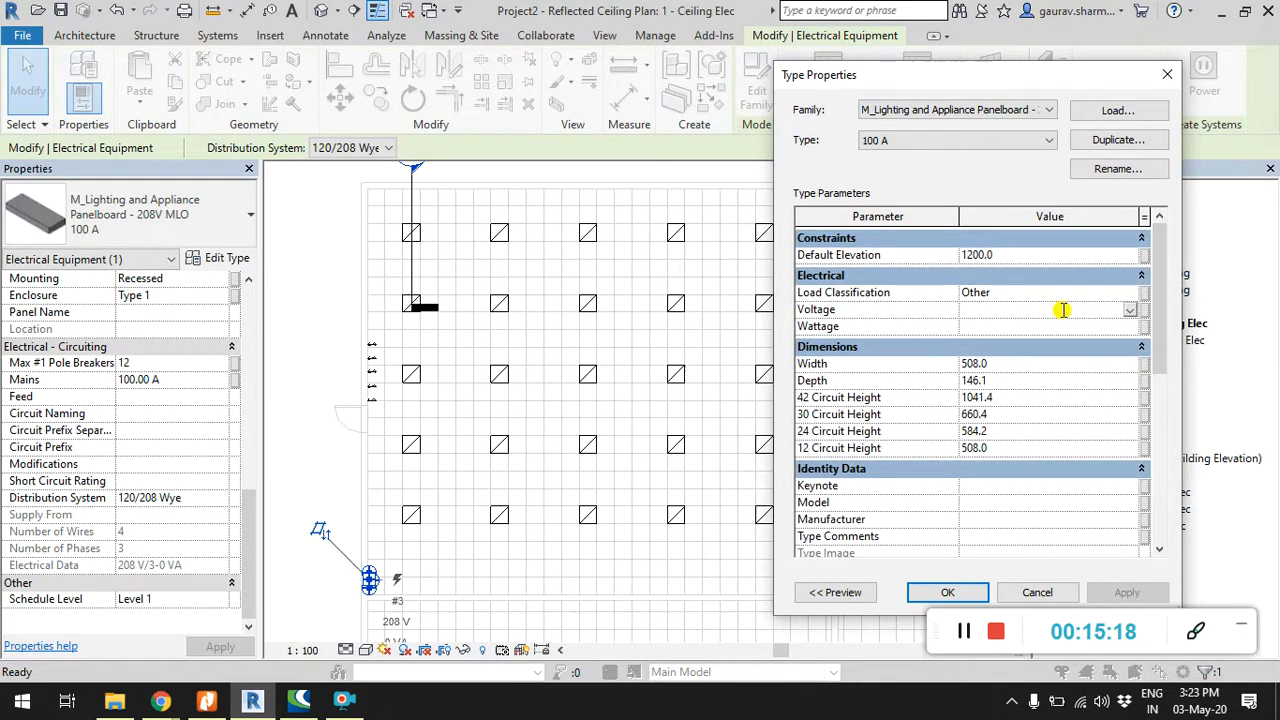
text(230)
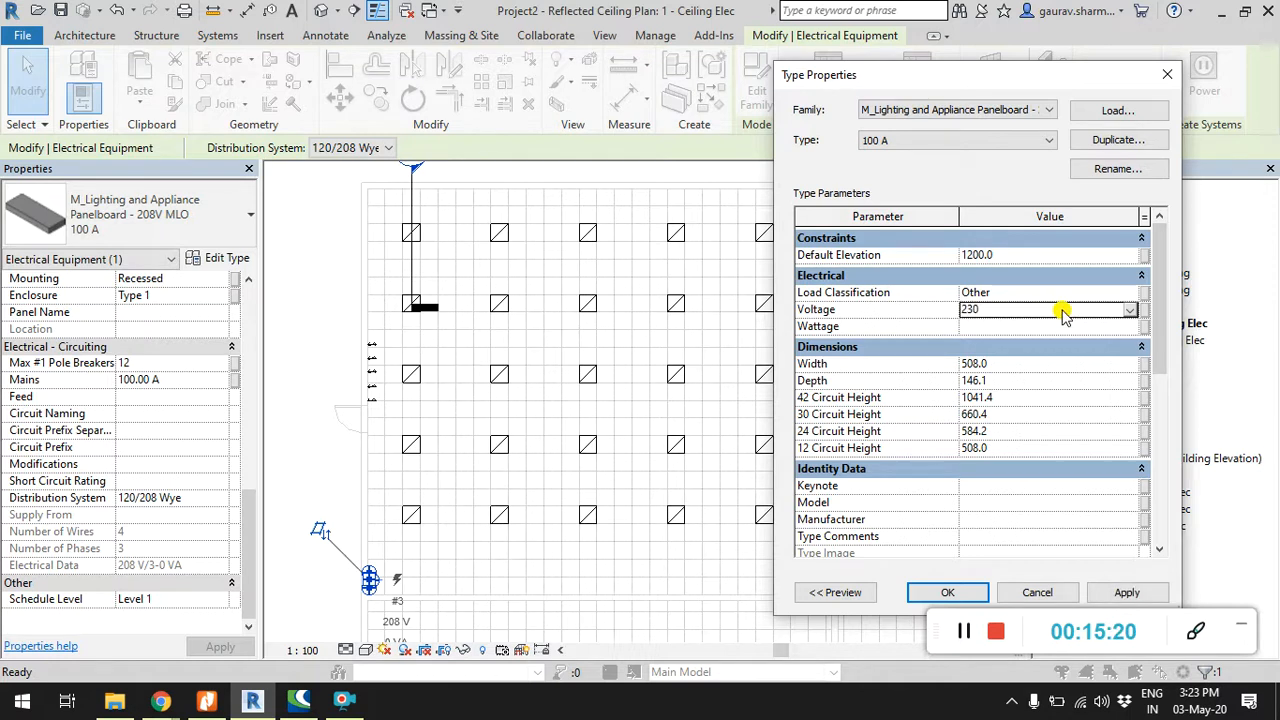
click(1127, 592)
click(956, 594)
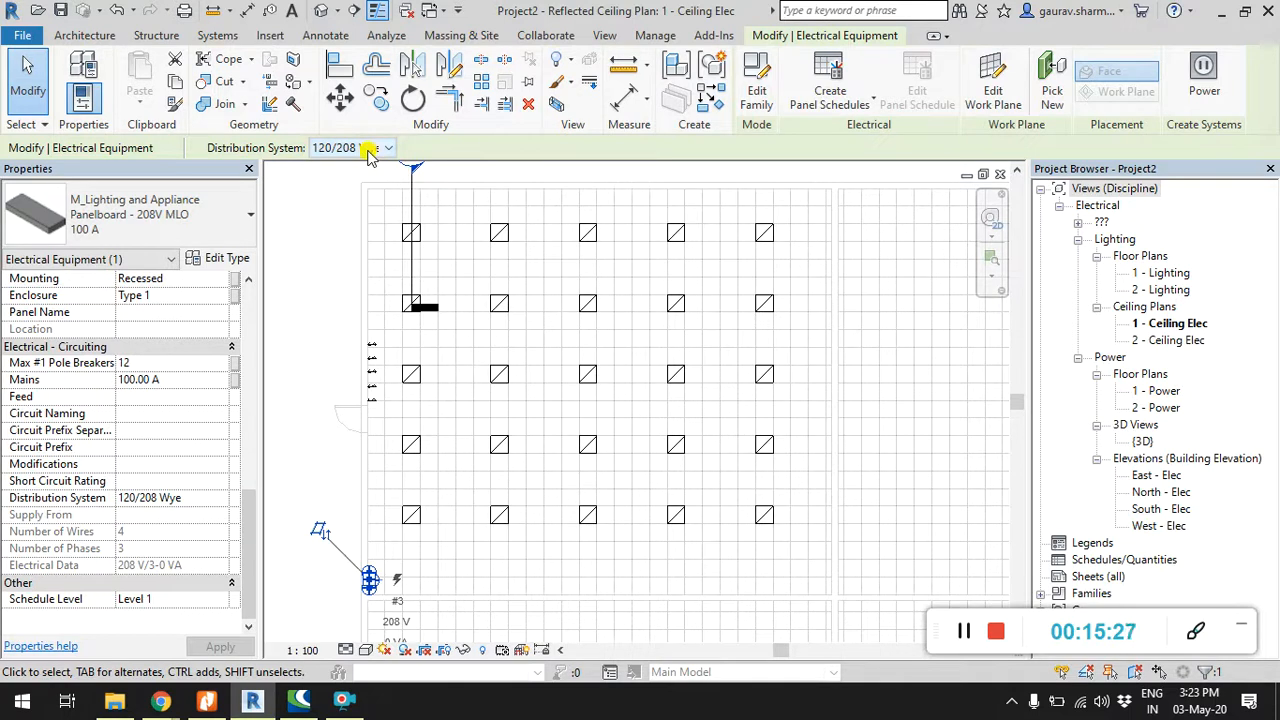
Step: Check which distribution systems are available for the selected panelboard
click(368, 148)
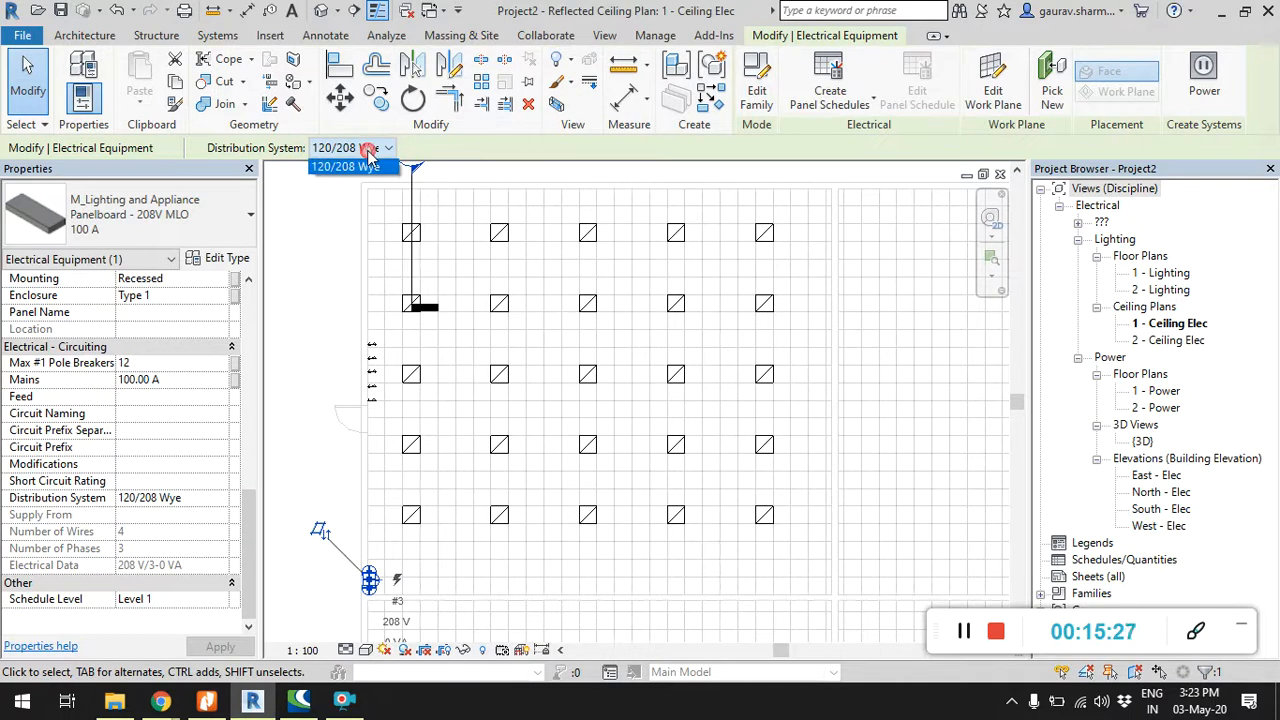
click(320, 240)
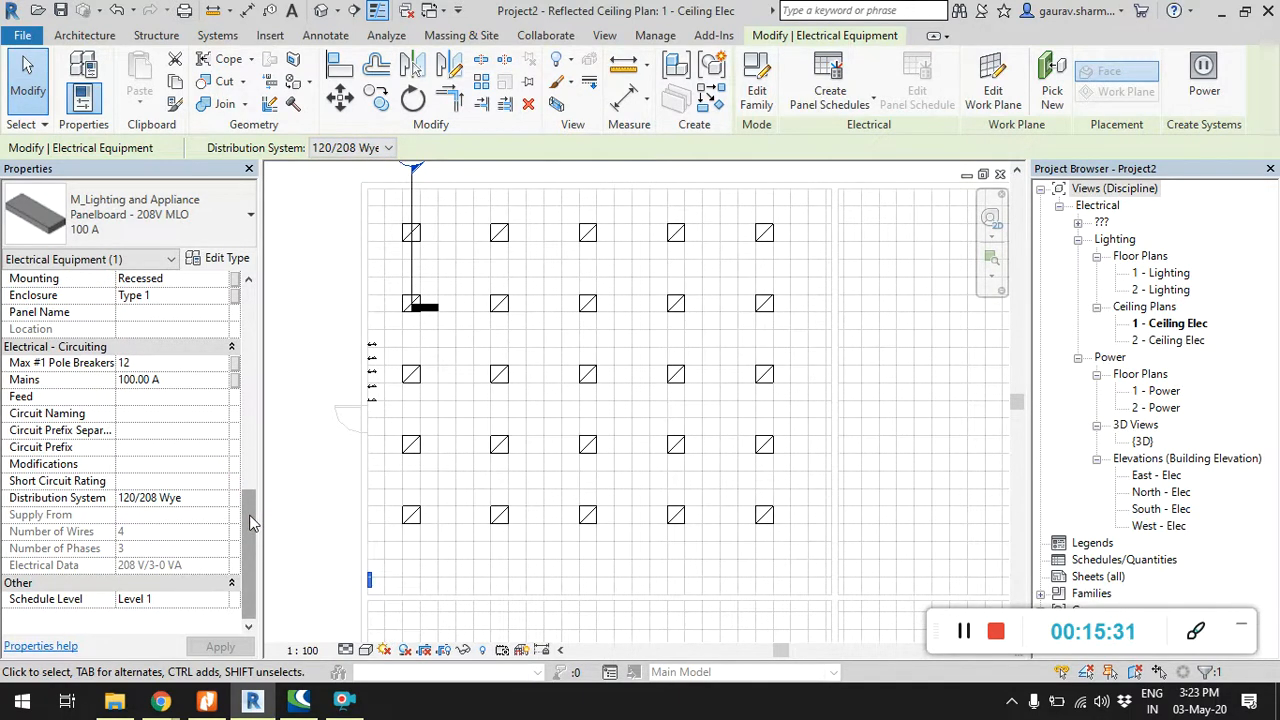
click(219, 499)
click(219, 501)
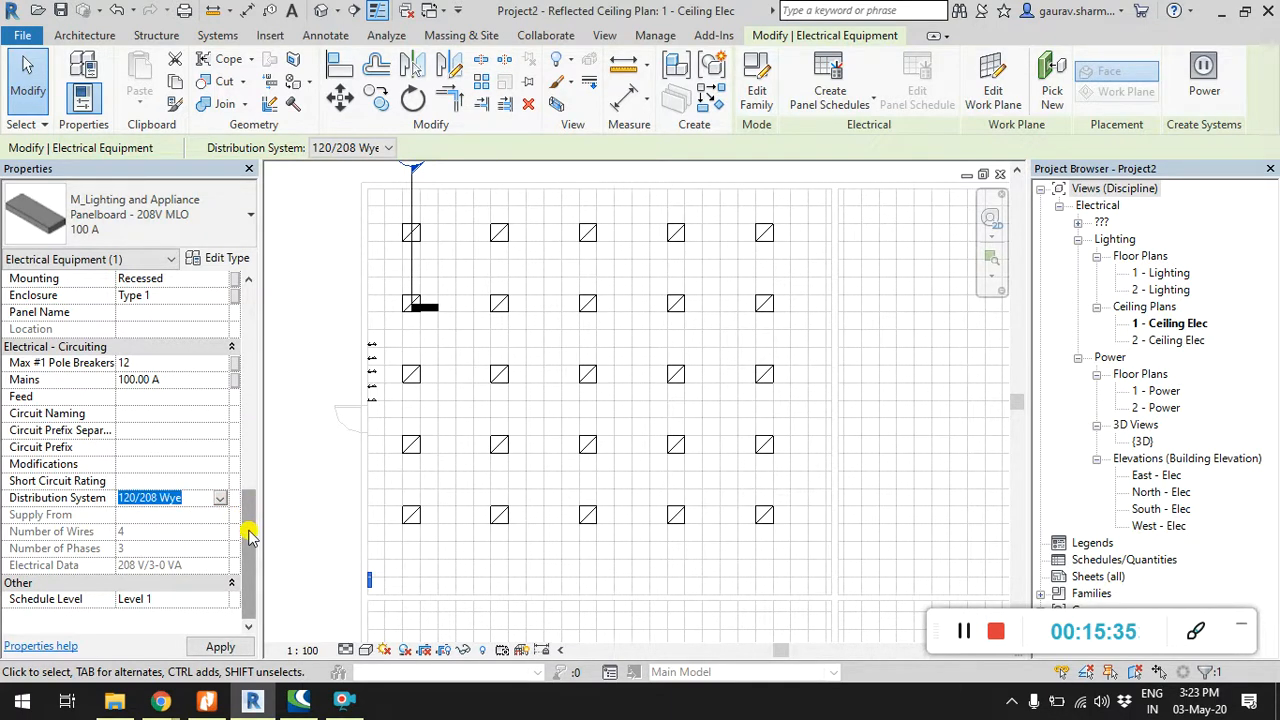
Step: Review the voltage in the type properties of the selected panelboard's 100 A type
drag(251, 540, 261, 312)
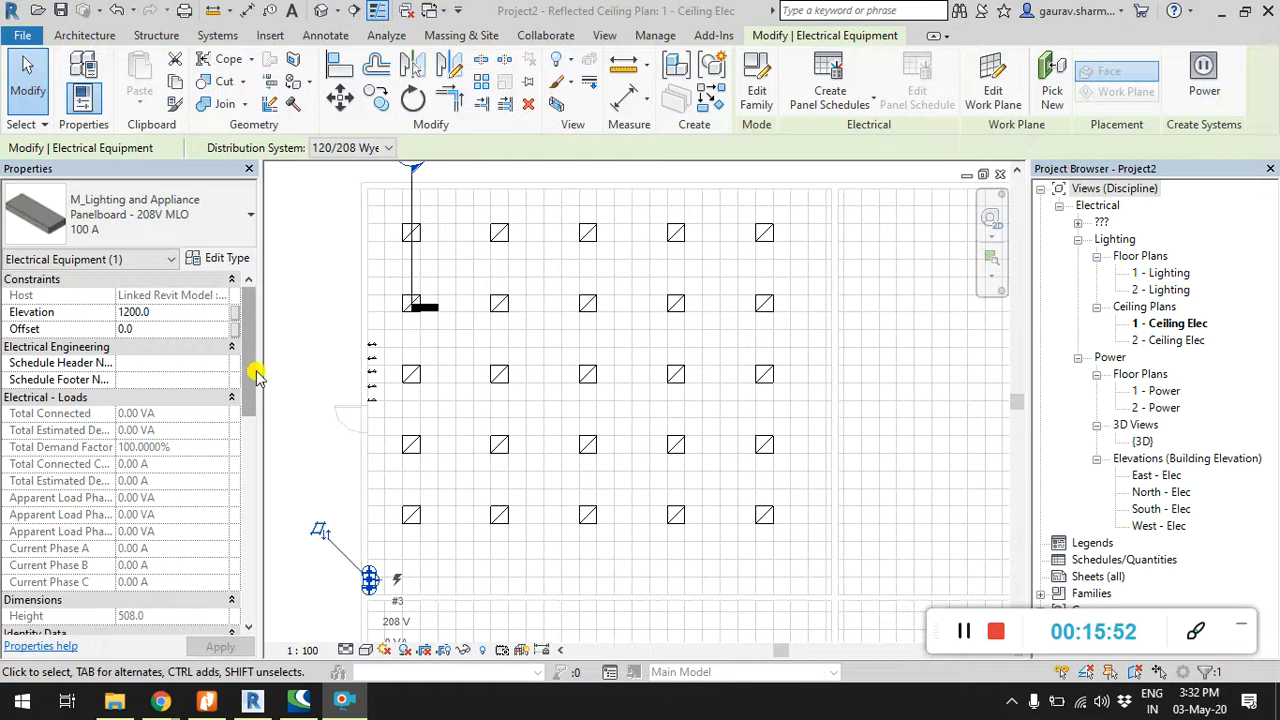
drag(249, 360, 262, 389)
click(220, 258)
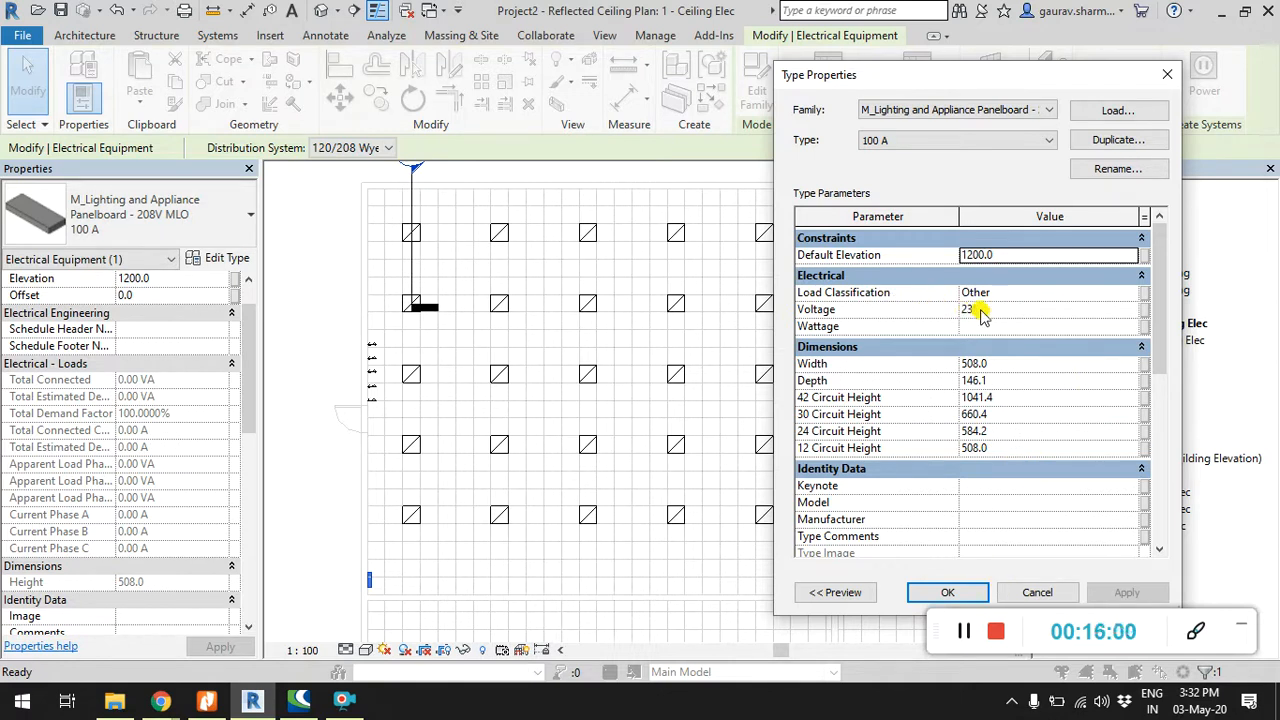
click(947, 592)
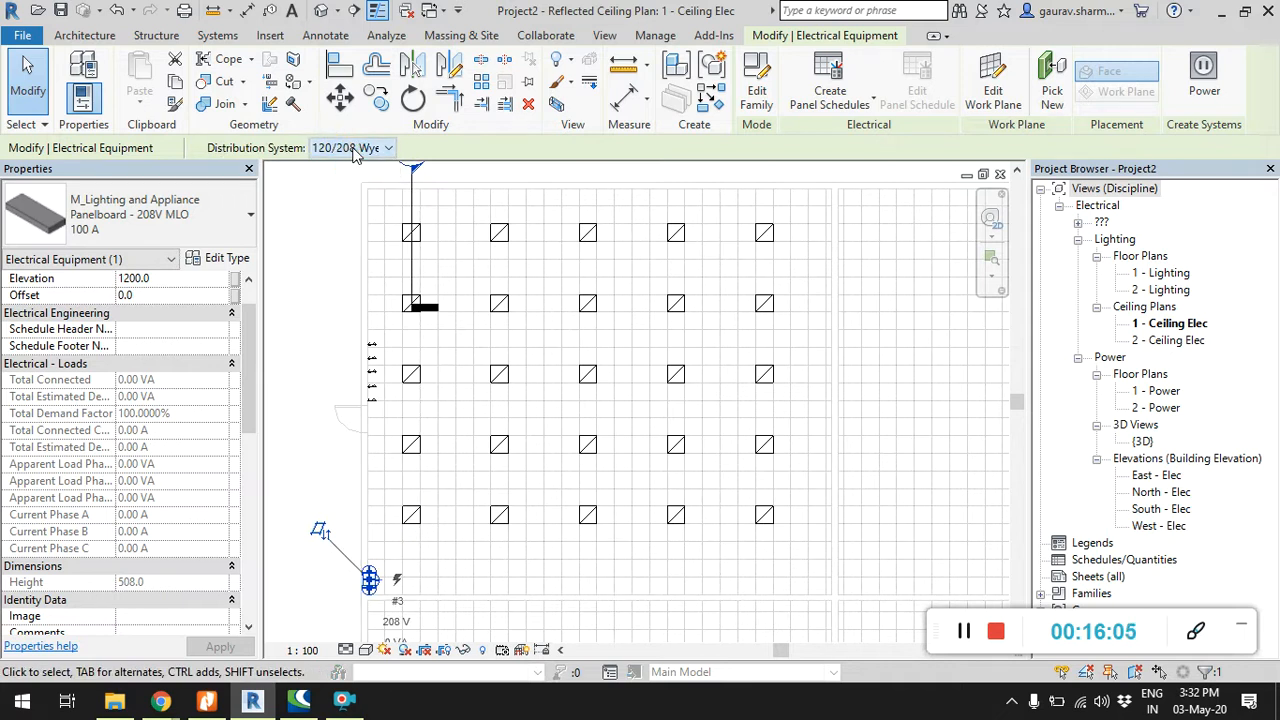
Step: Open the panelboard's family for editing and inspect its conduit connectors
click(750, 86)
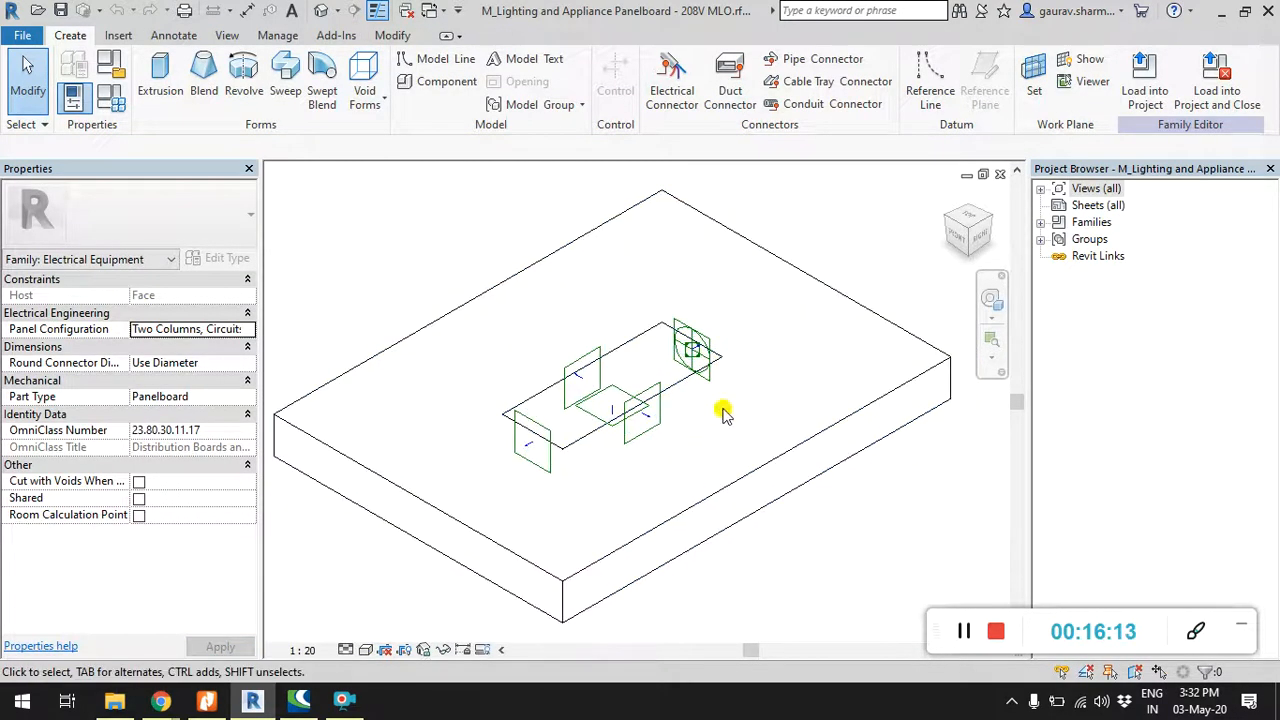
click(583, 362)
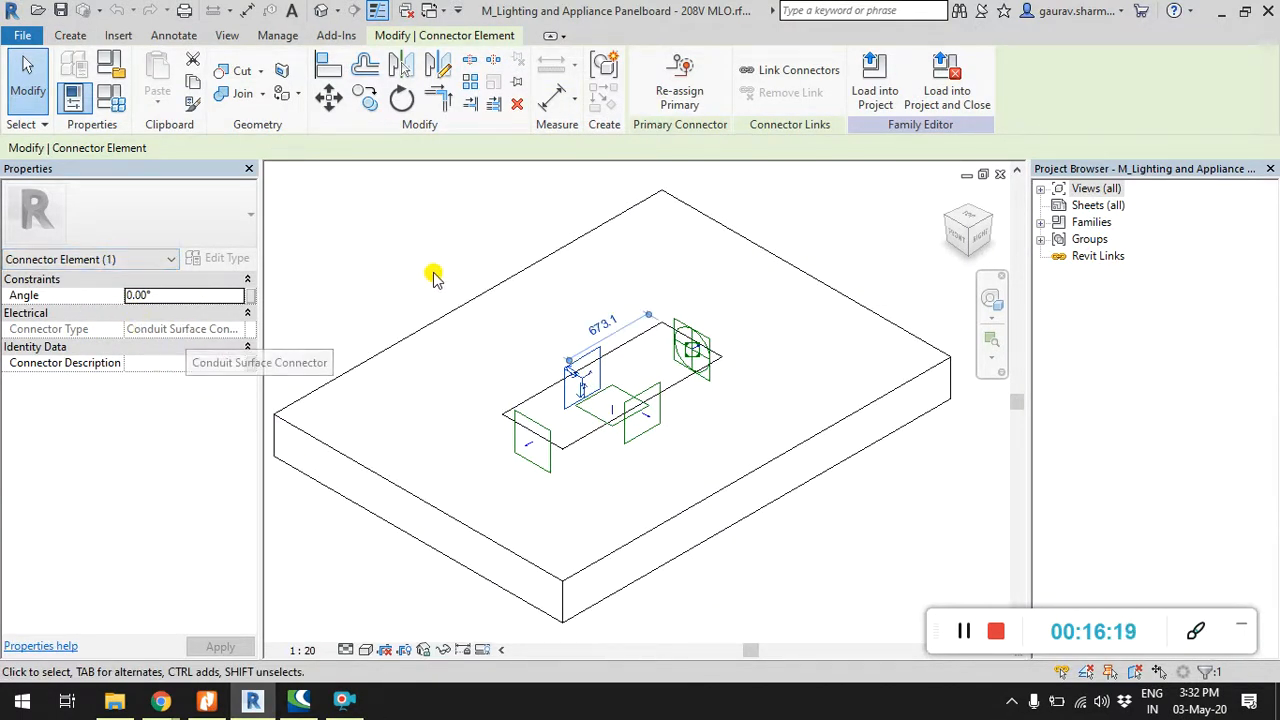
click(432, 275)
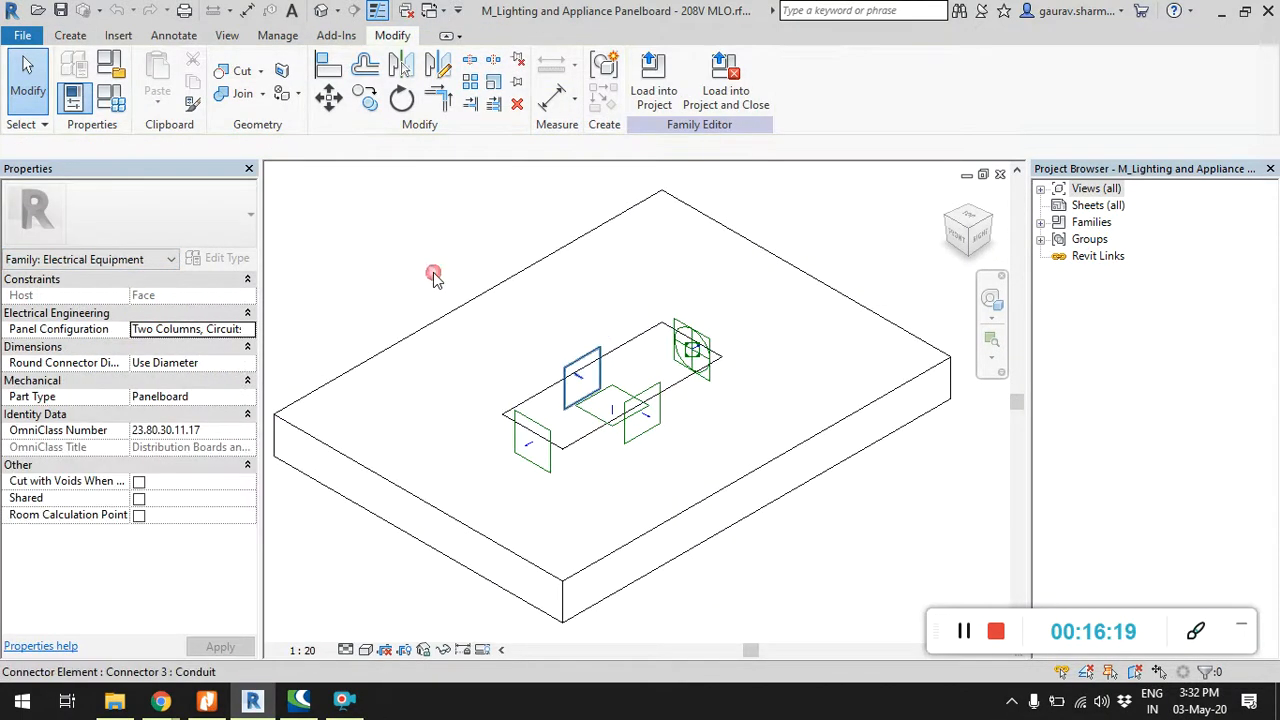
click(689, 338)
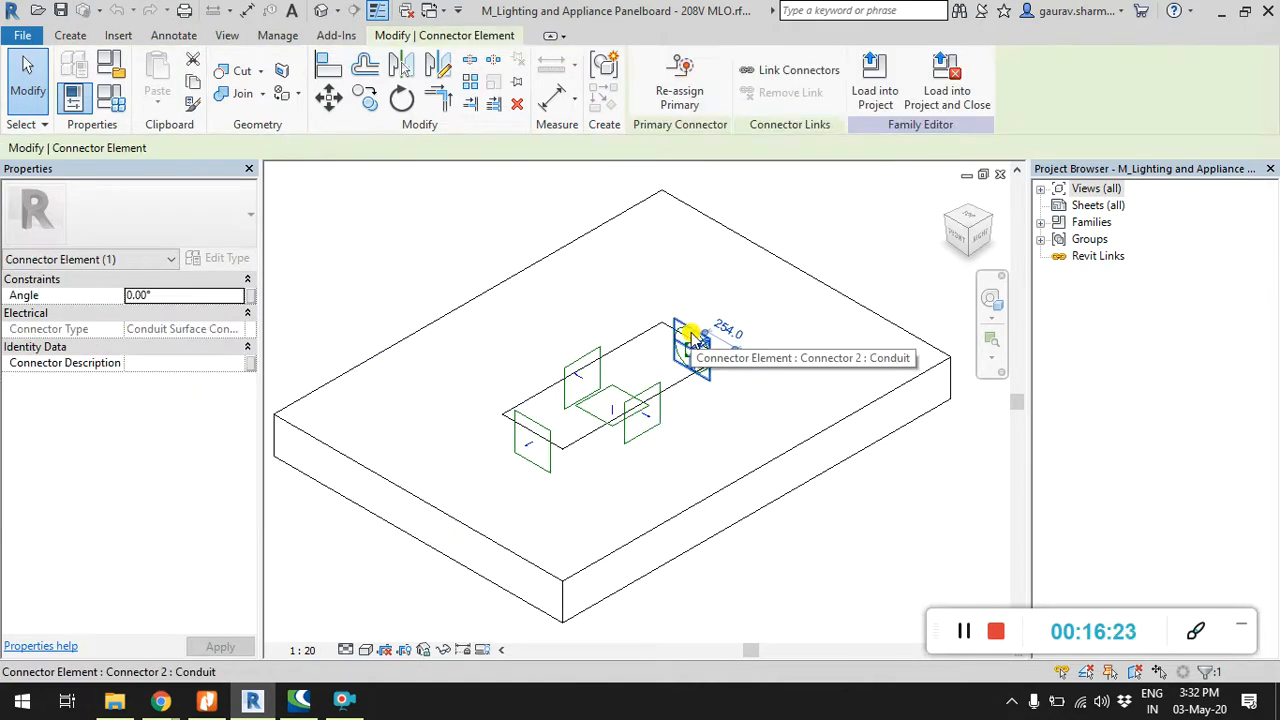
click(380, 286)
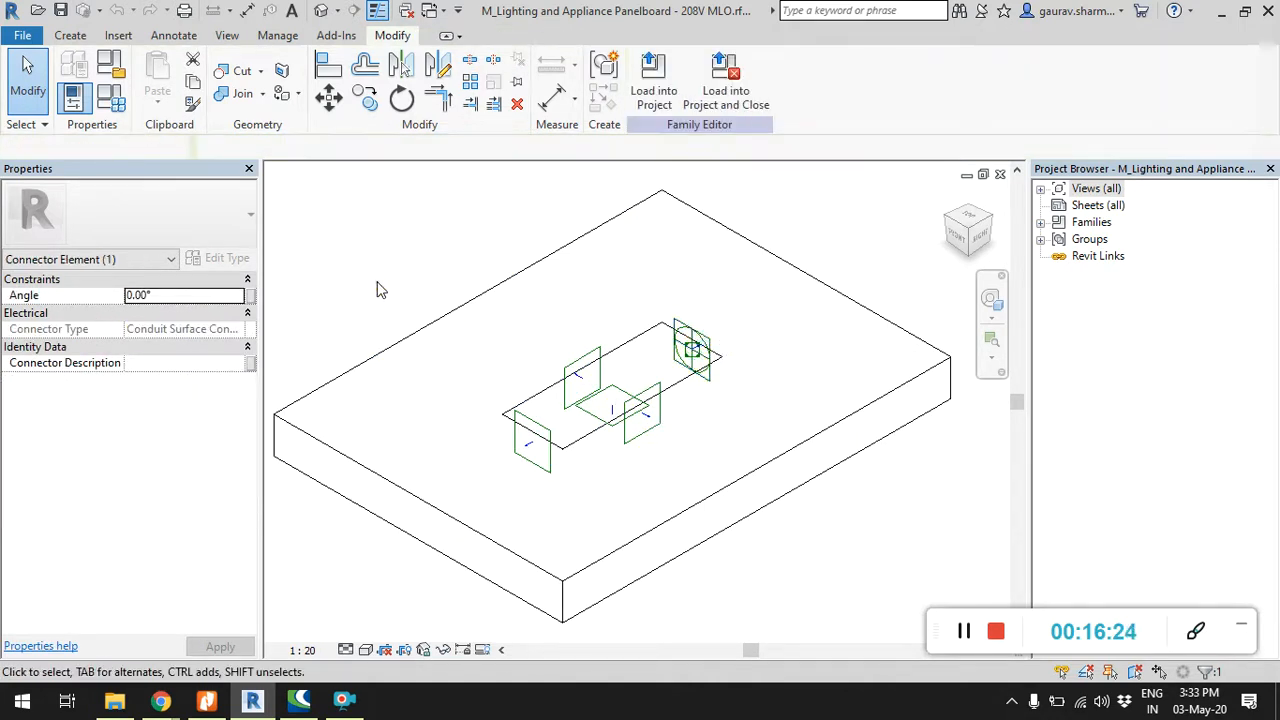
Step: Set the voltage of the Power - Unbalanced electrical connector in the panelboard family to 230 V
key(Tab)
click(689, 342)
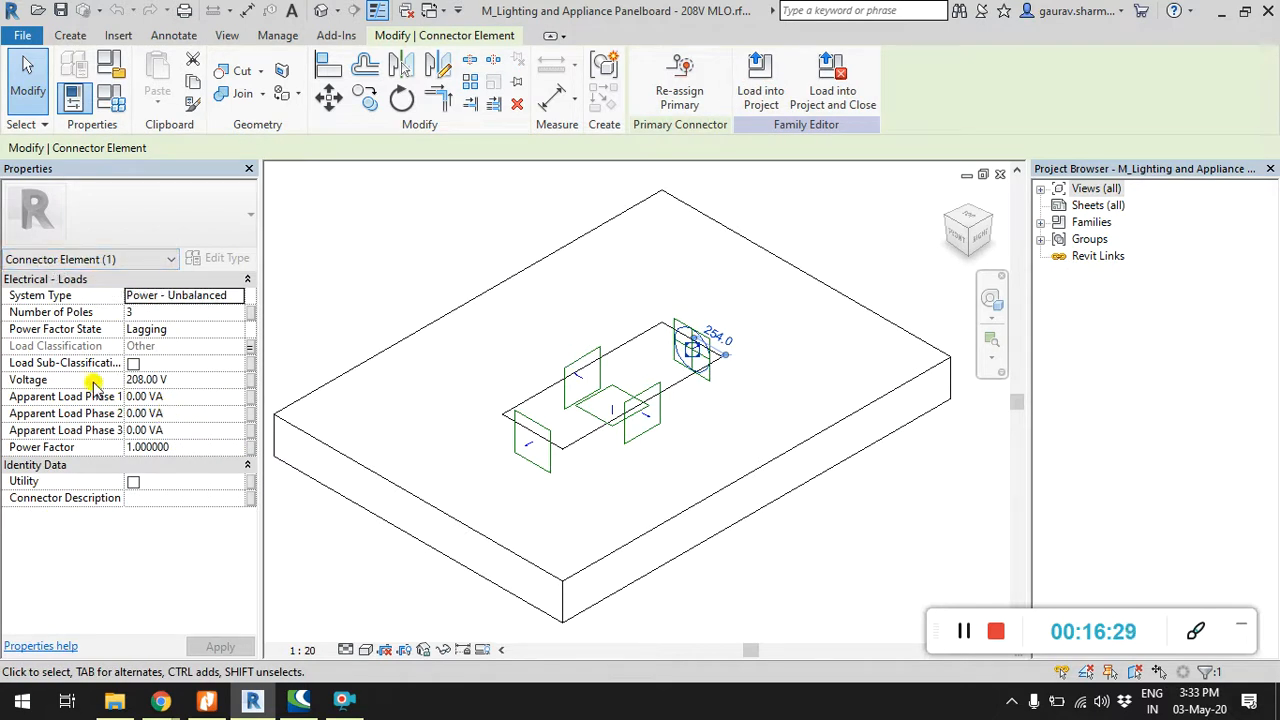
click(188, 382)
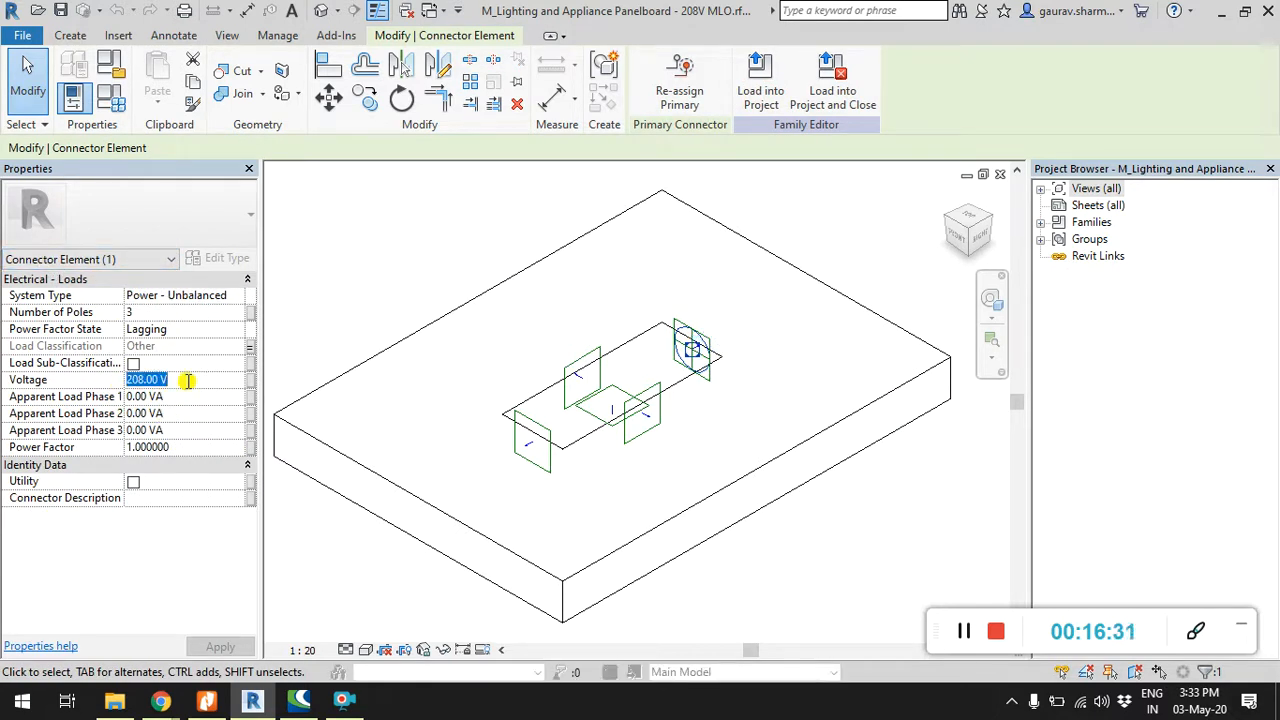
text(230)
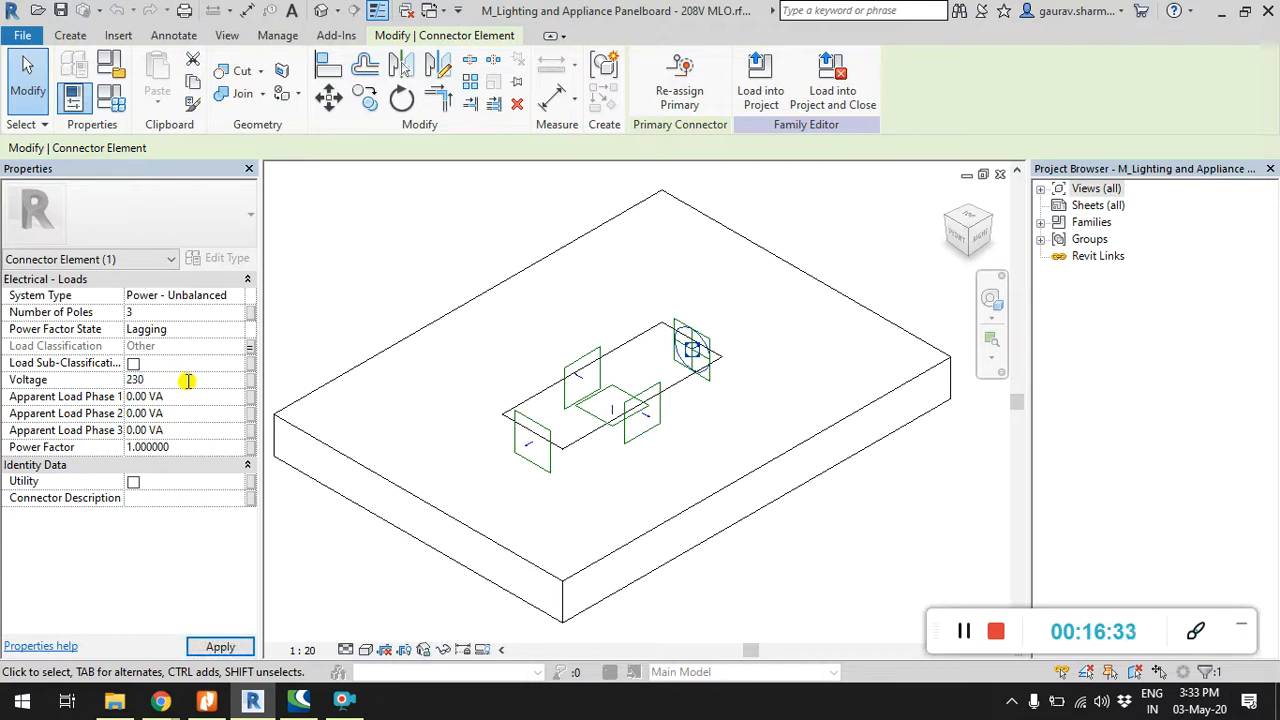
key(Return)
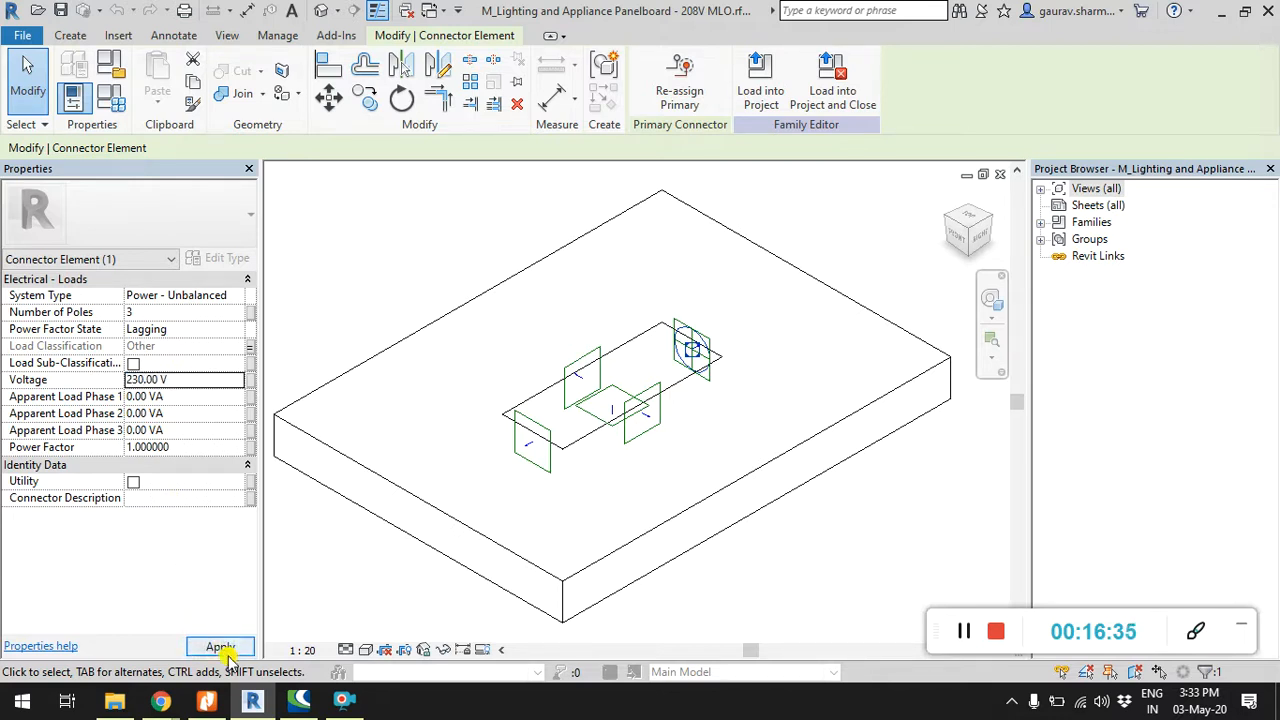
click(218, 649)
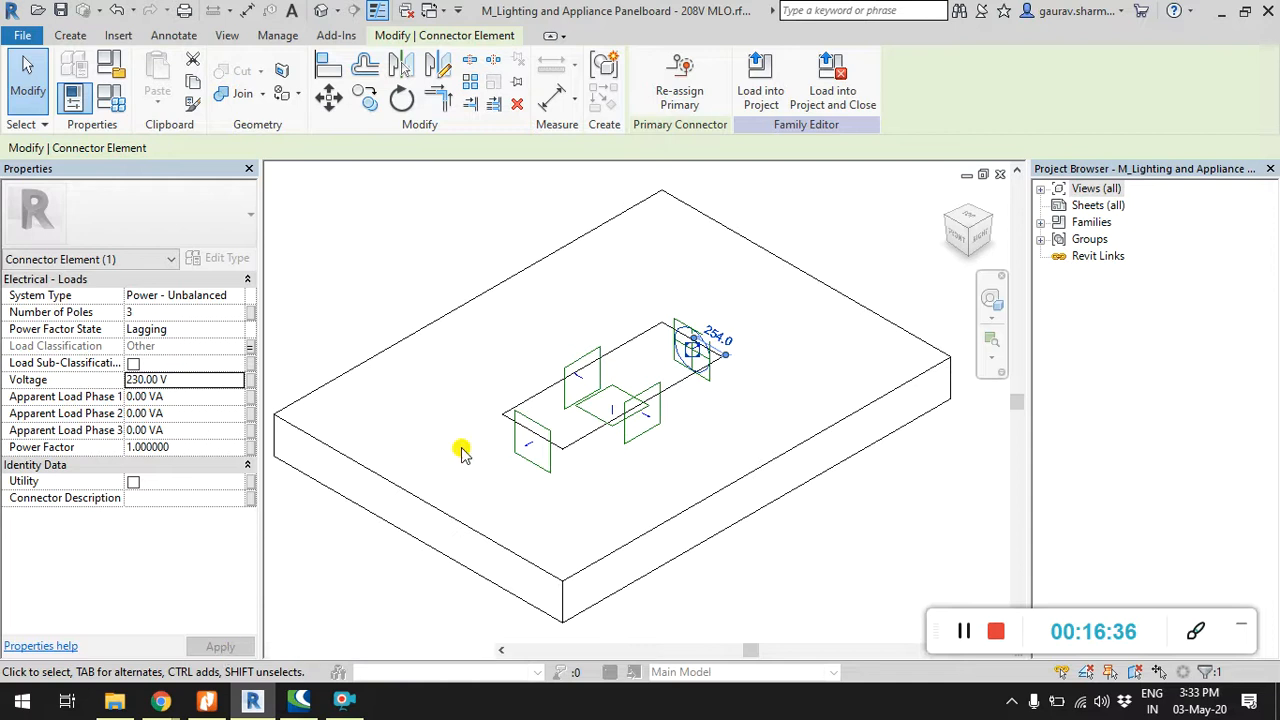
click(806, 100)
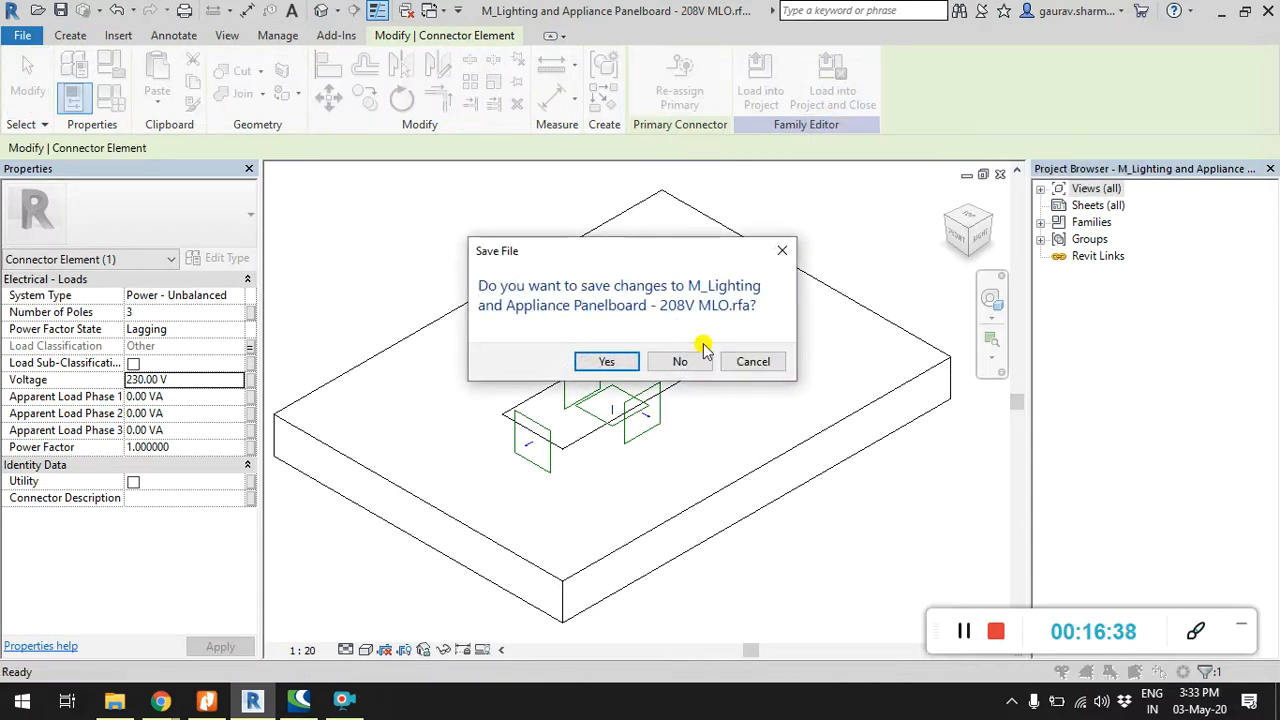
click(683, 369)
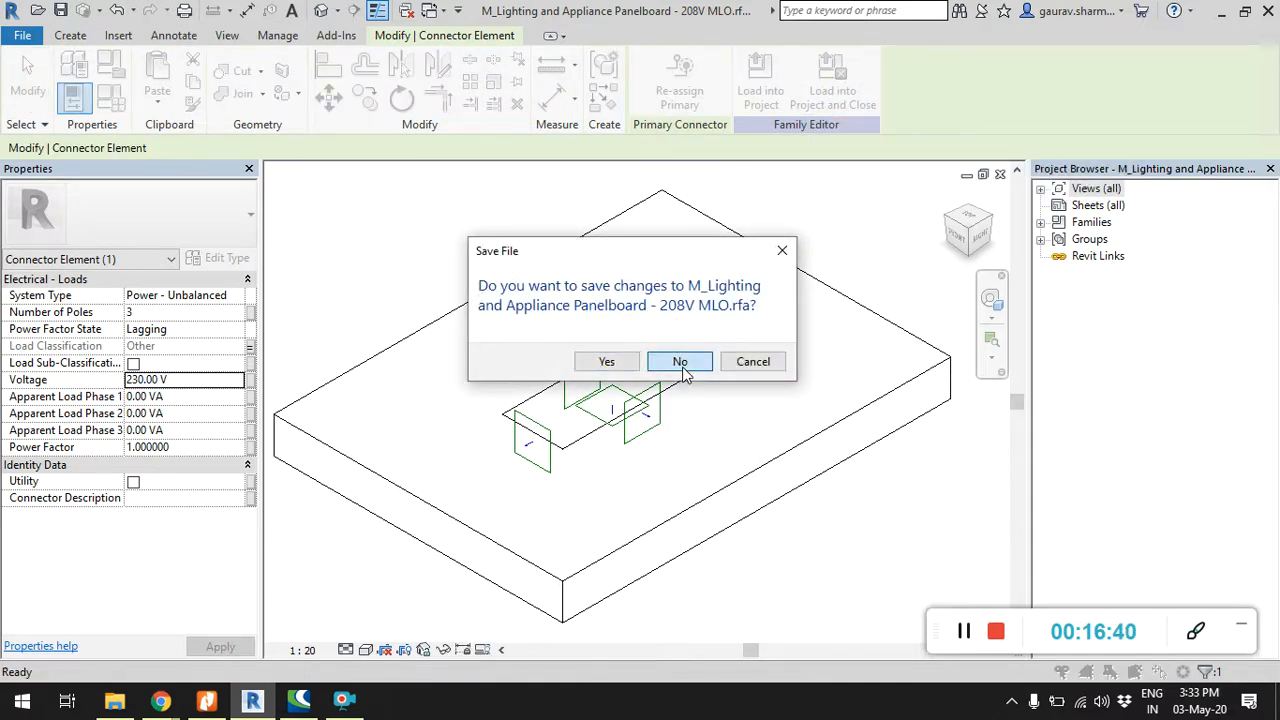
click(752, 362)
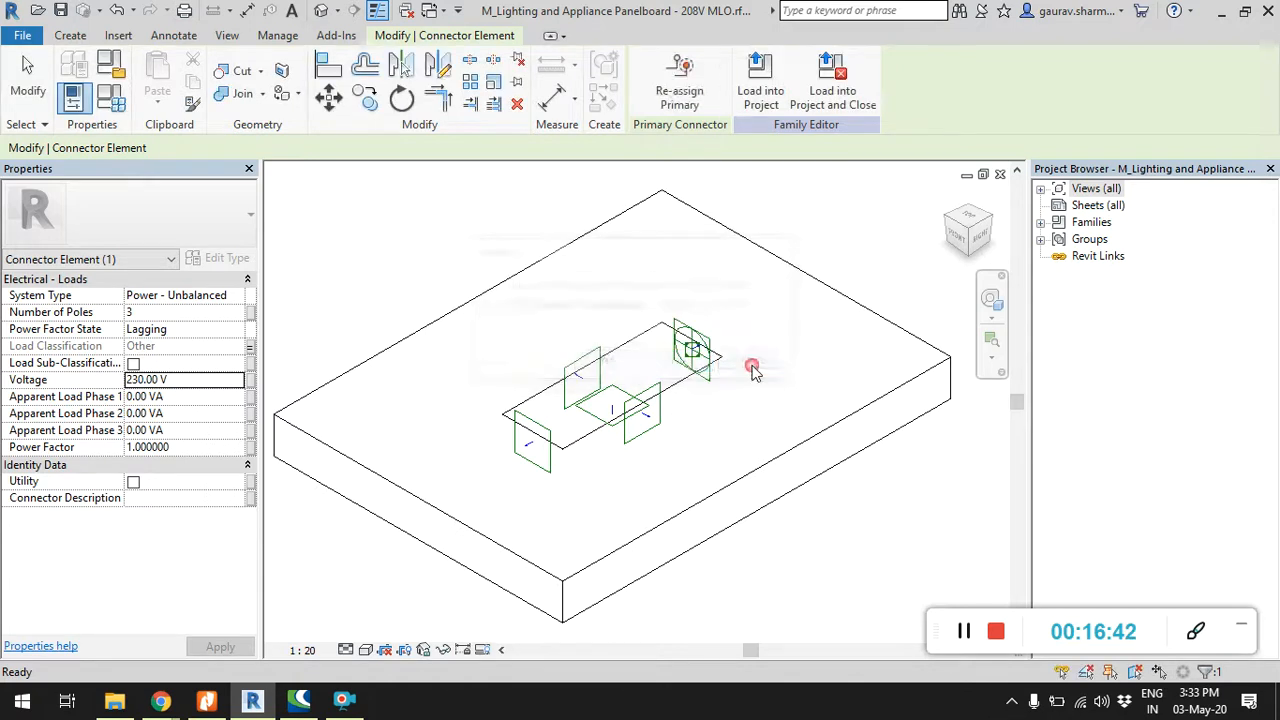
Step: Save the edited family as a new family file named "M_Lighting and Appliance Panelboard - 230V INDIAN"
key(alt+f)
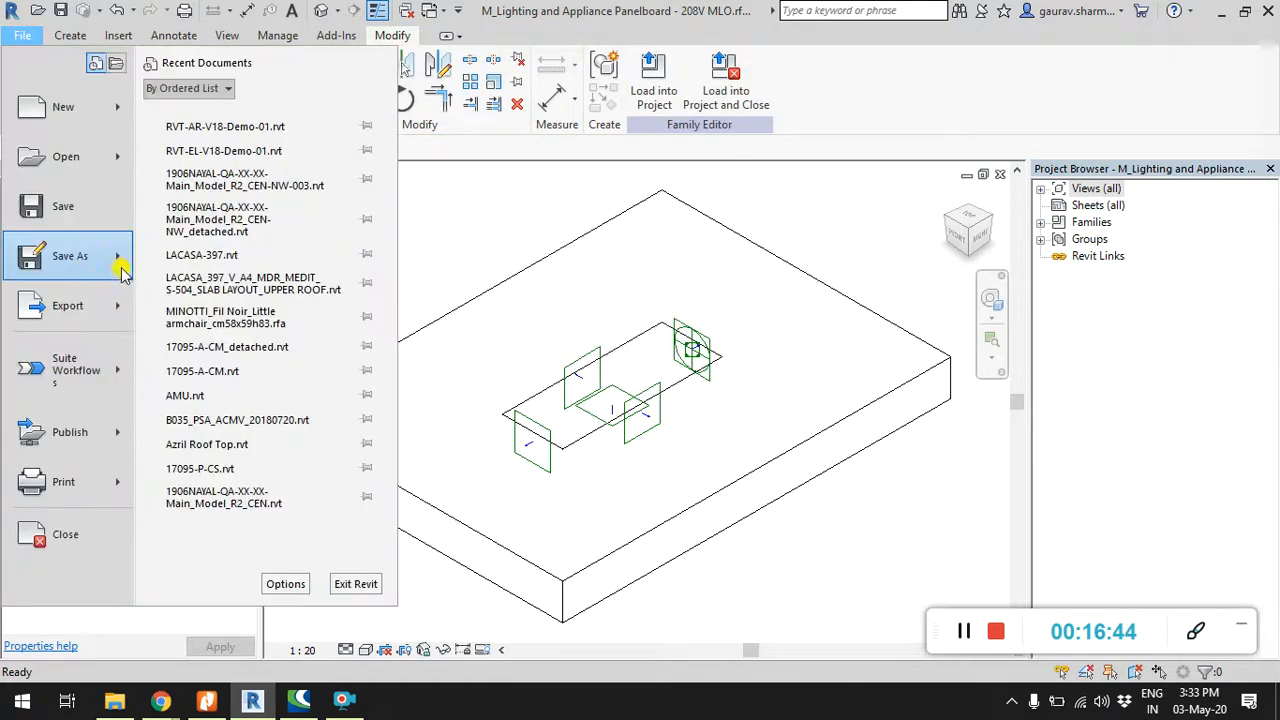
mouse_move(127, 262)
click(251, 177)
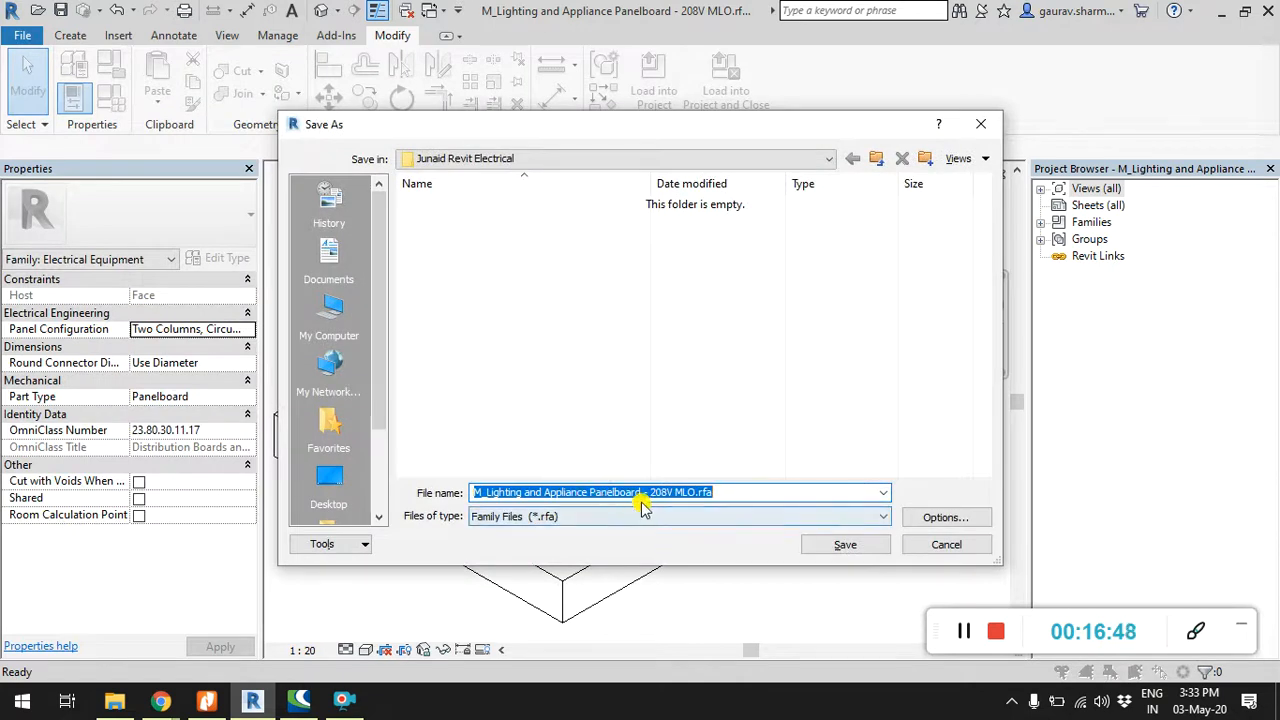
click(650, 493)
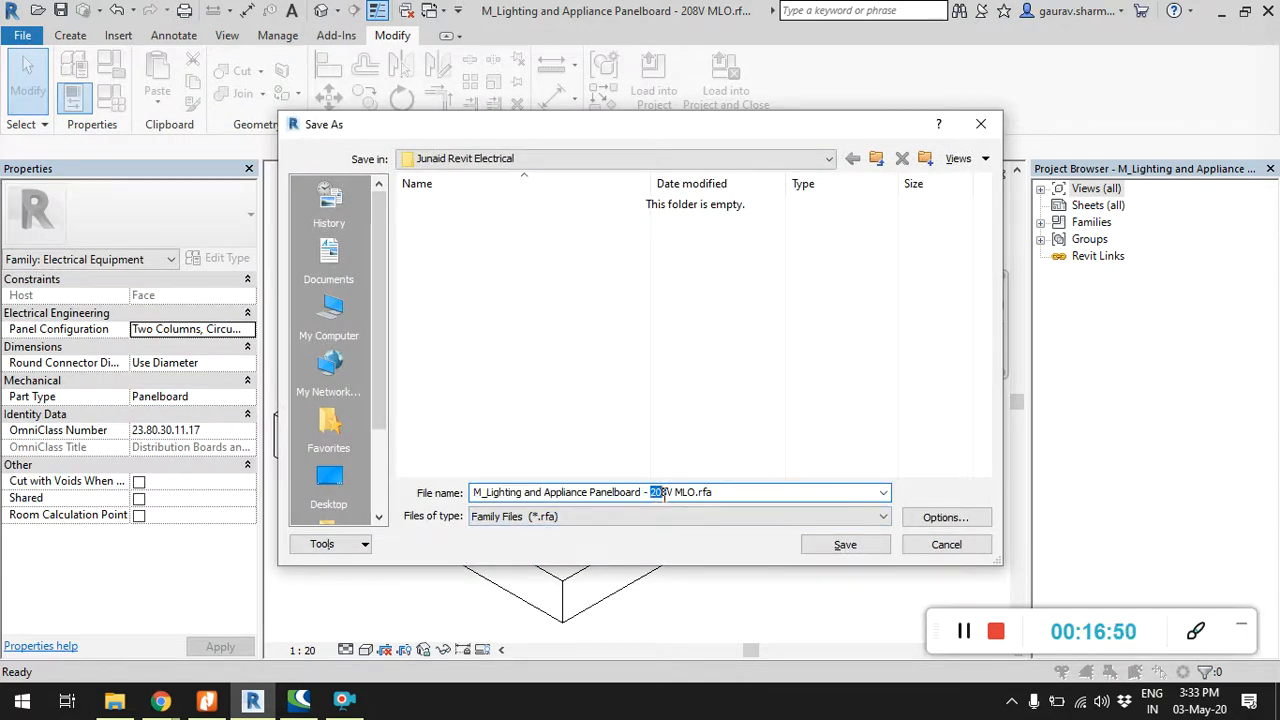
text(23)
key(Return)
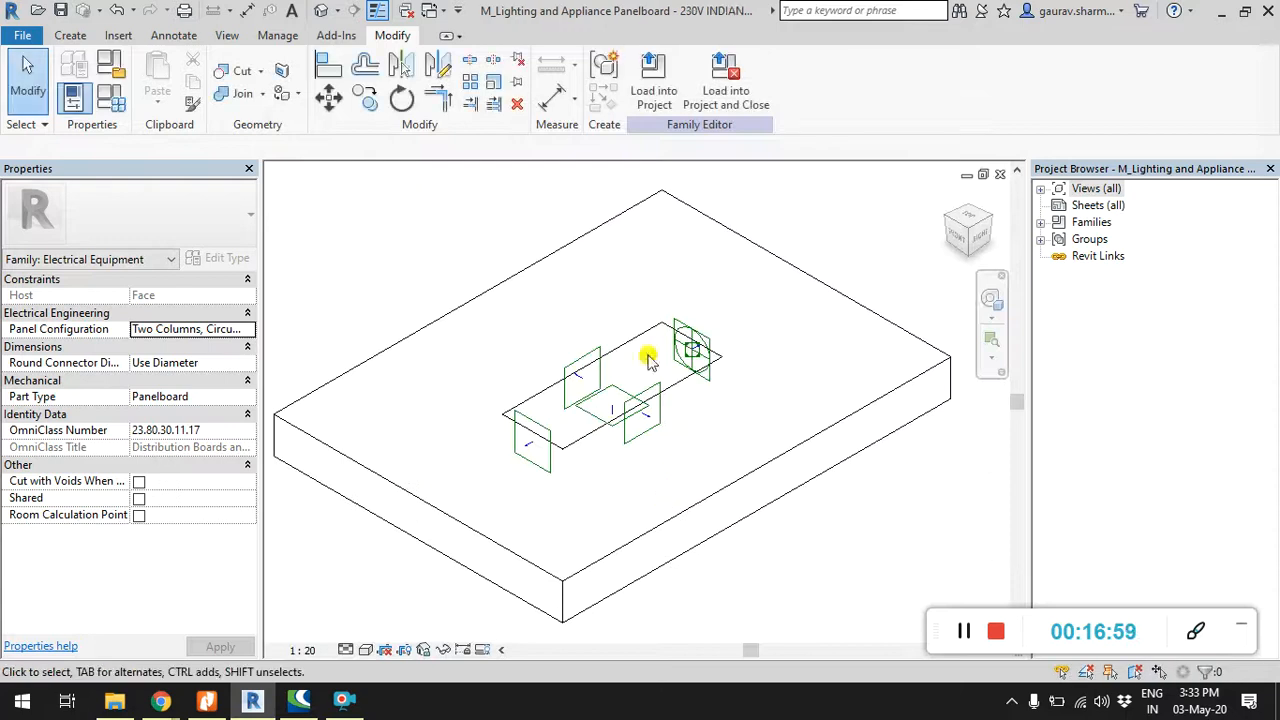
Step: Load the 230V INDIAN panelboard family into the project, close it, and switch the placed panelboard to its 100 A type
click(729, 91)
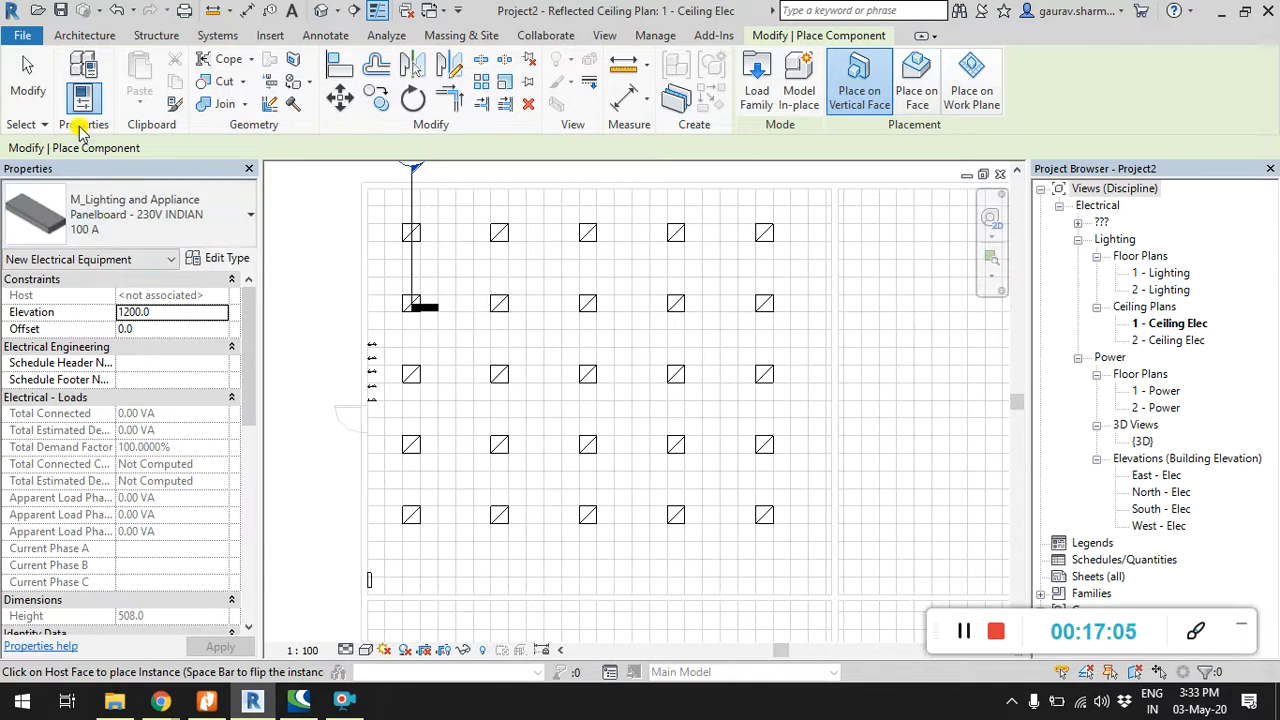
click(39, 105)
click(369, 578)
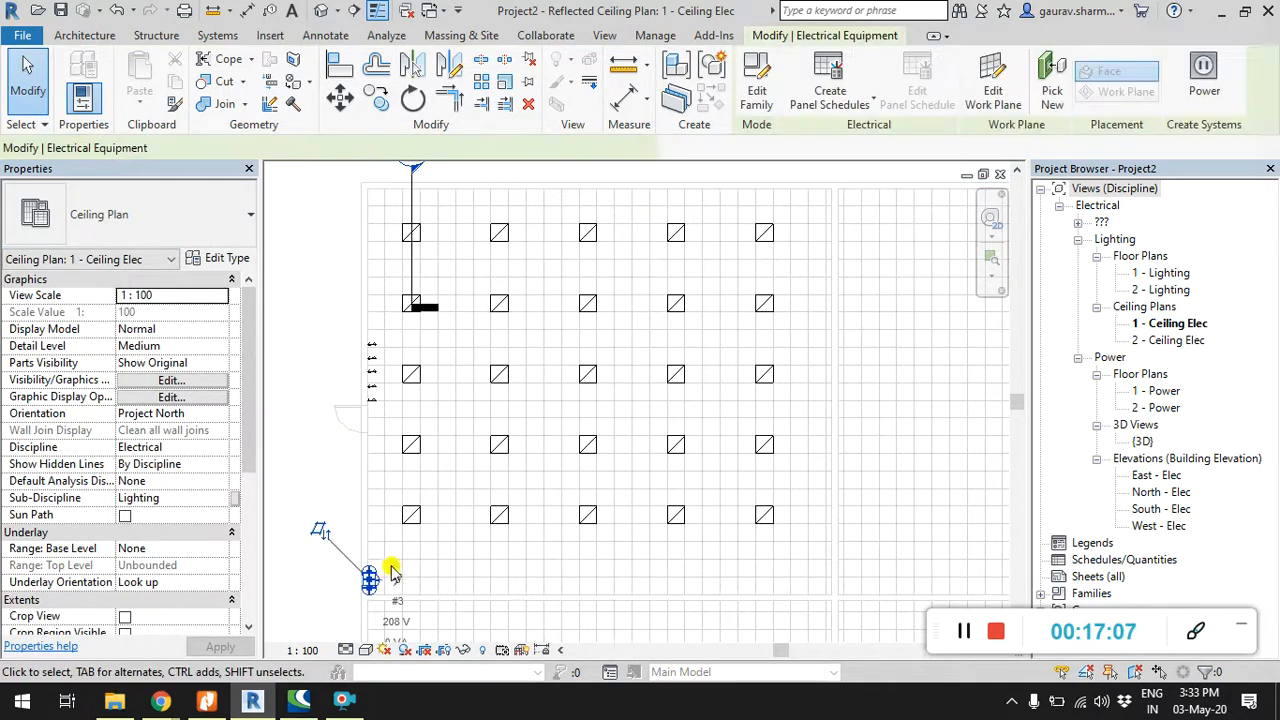
click(183, 233)
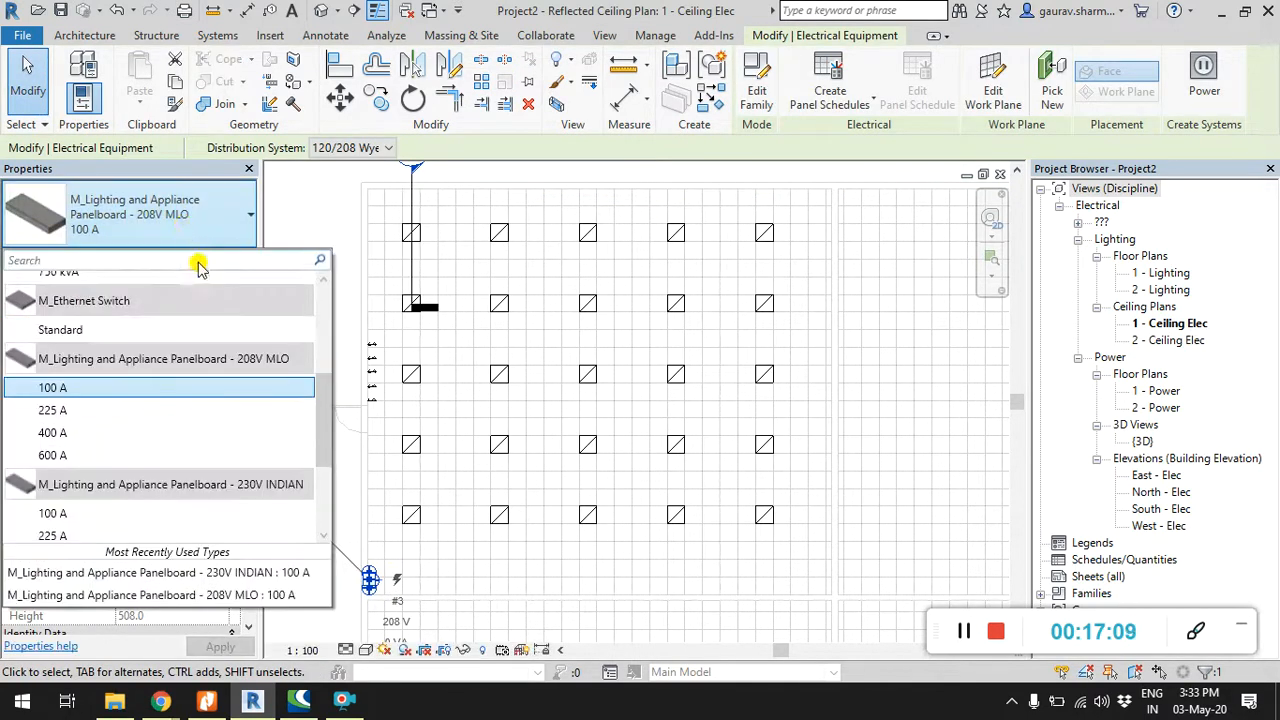
mouse_move(316, 430)
mouse_down()
mouse_move(327, 511)
mouse_move(323, 422)
mouse_move(321, 450)
mouse_up()
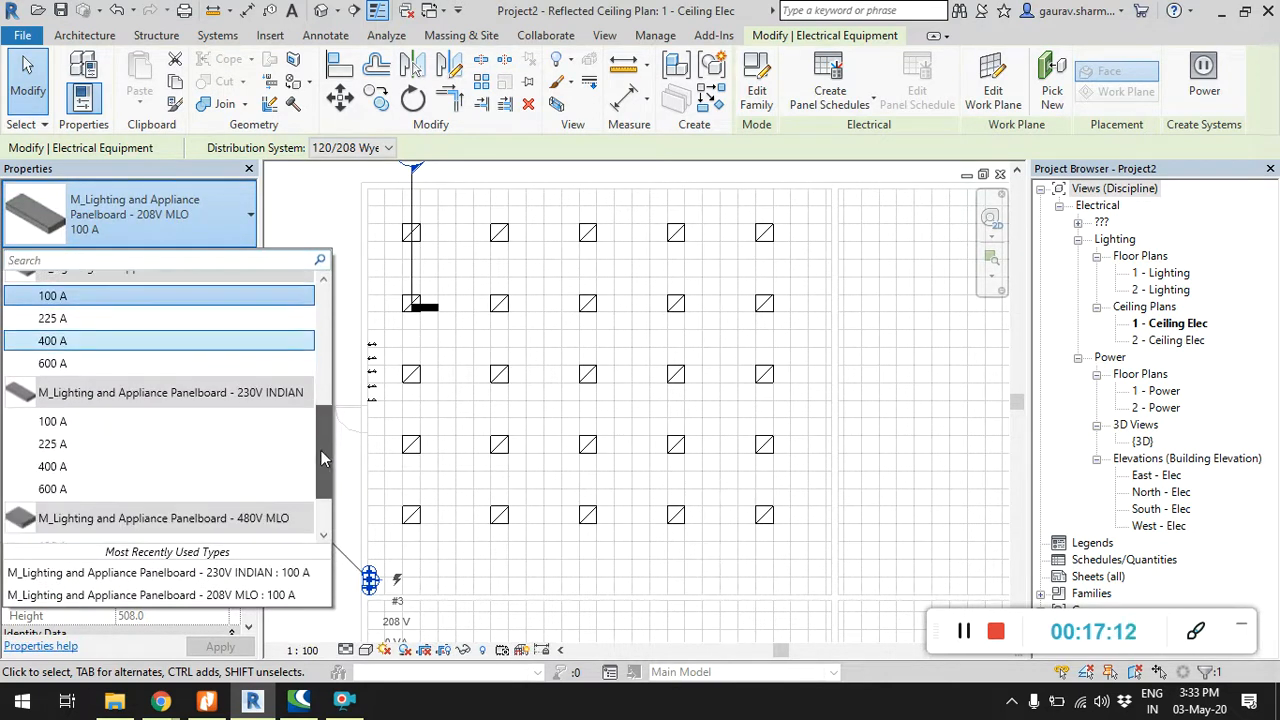
click(118, 422)
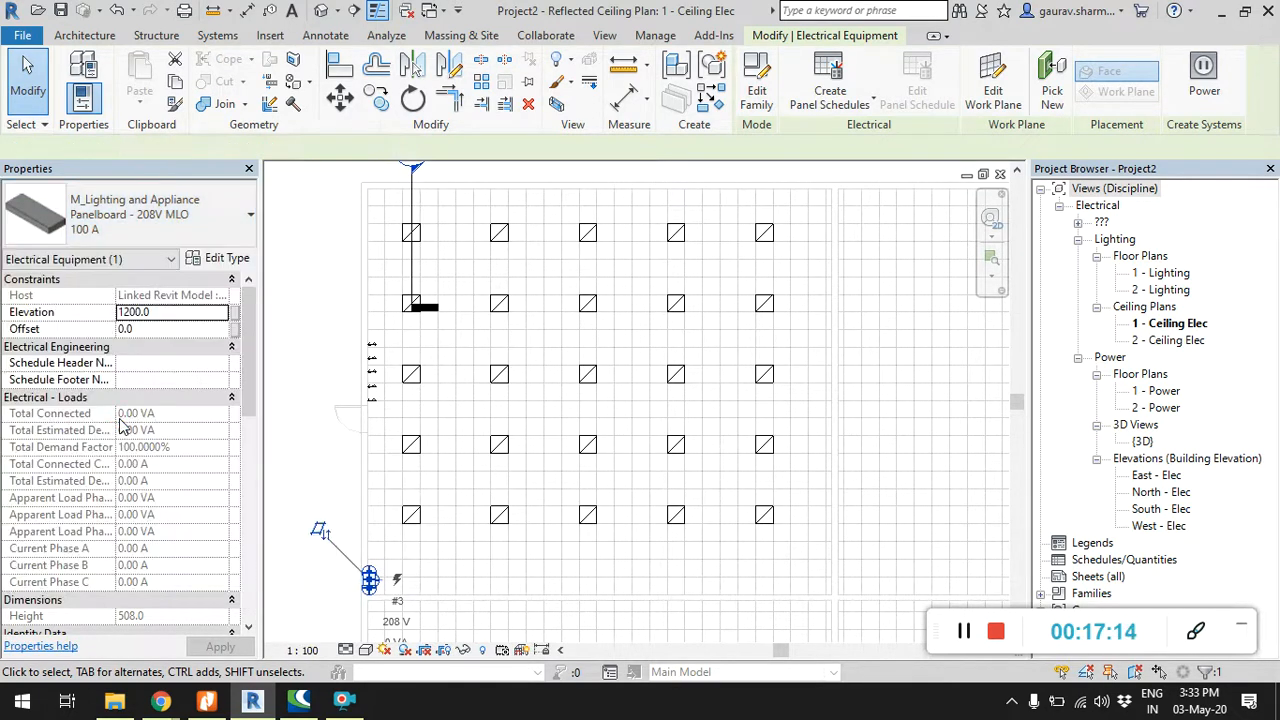
Step: Check which distribution systems can be assigned to the 230V INDIAN panelboard
click(330, 148)
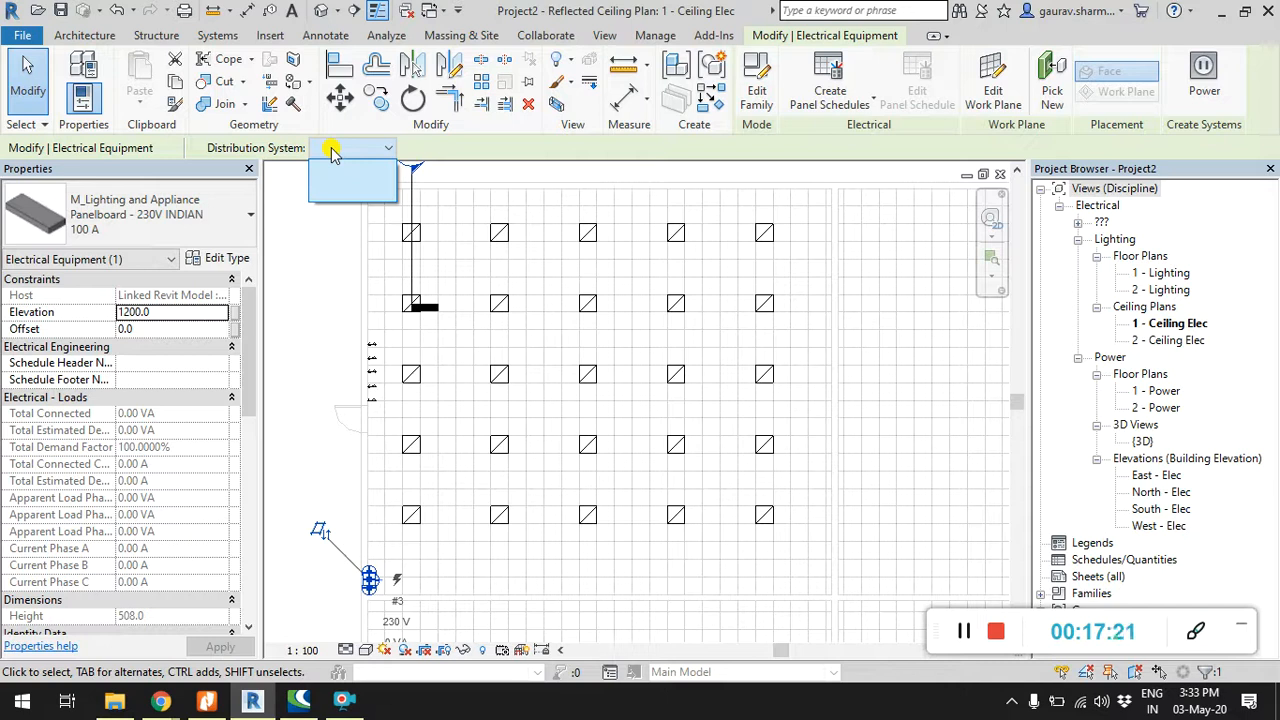
drag(255, 316, 258, 500)
click(218, 507)
click(223, 502)
click(224, 503)
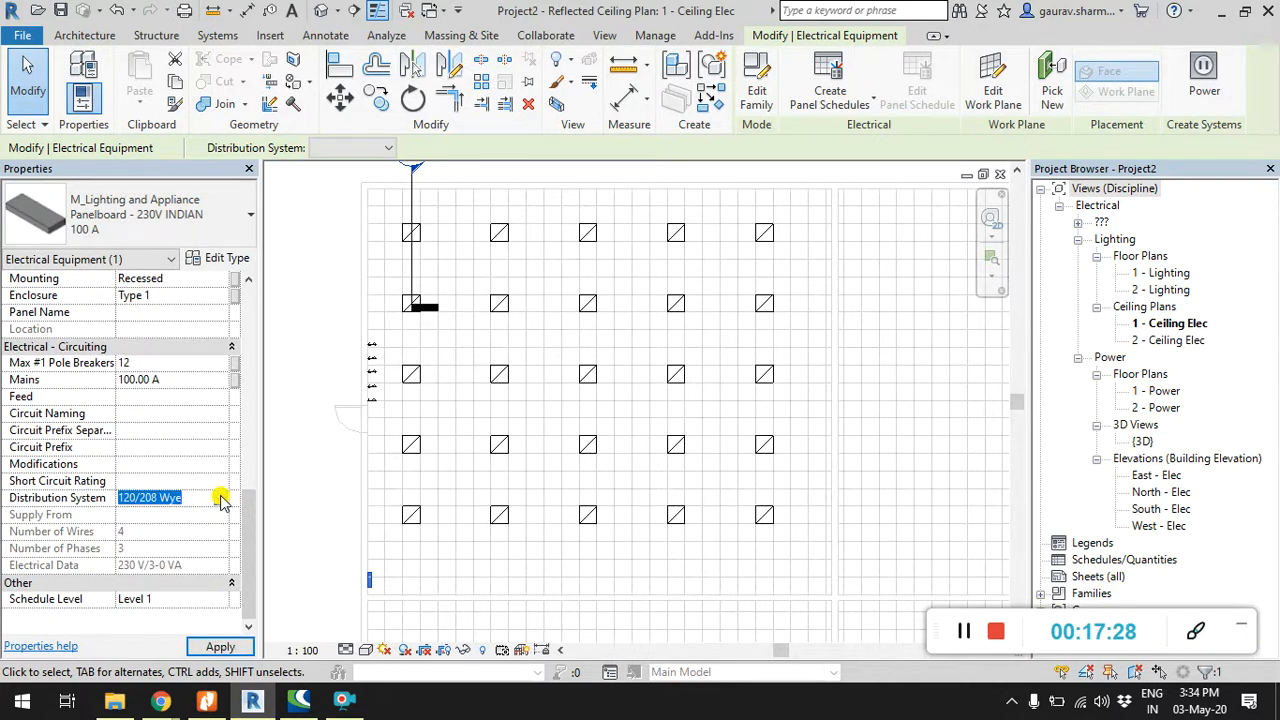
drag(252, 526, 260, 262)
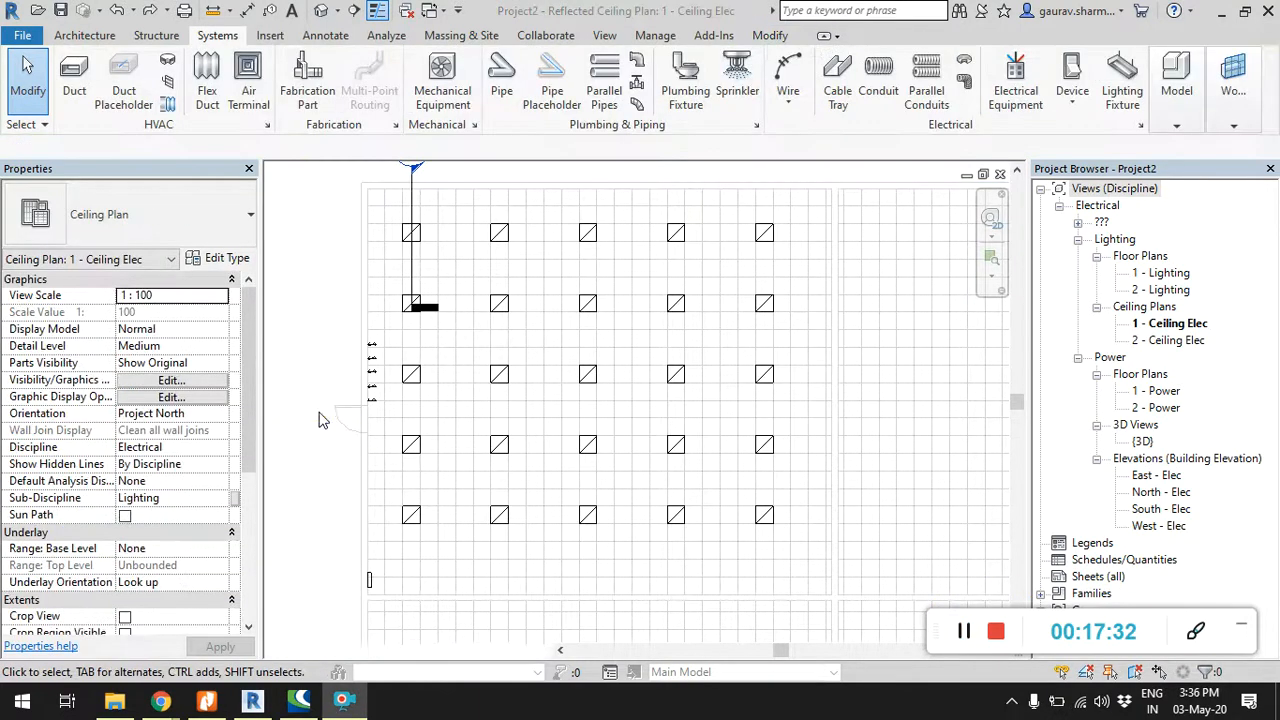
click(370, 579)
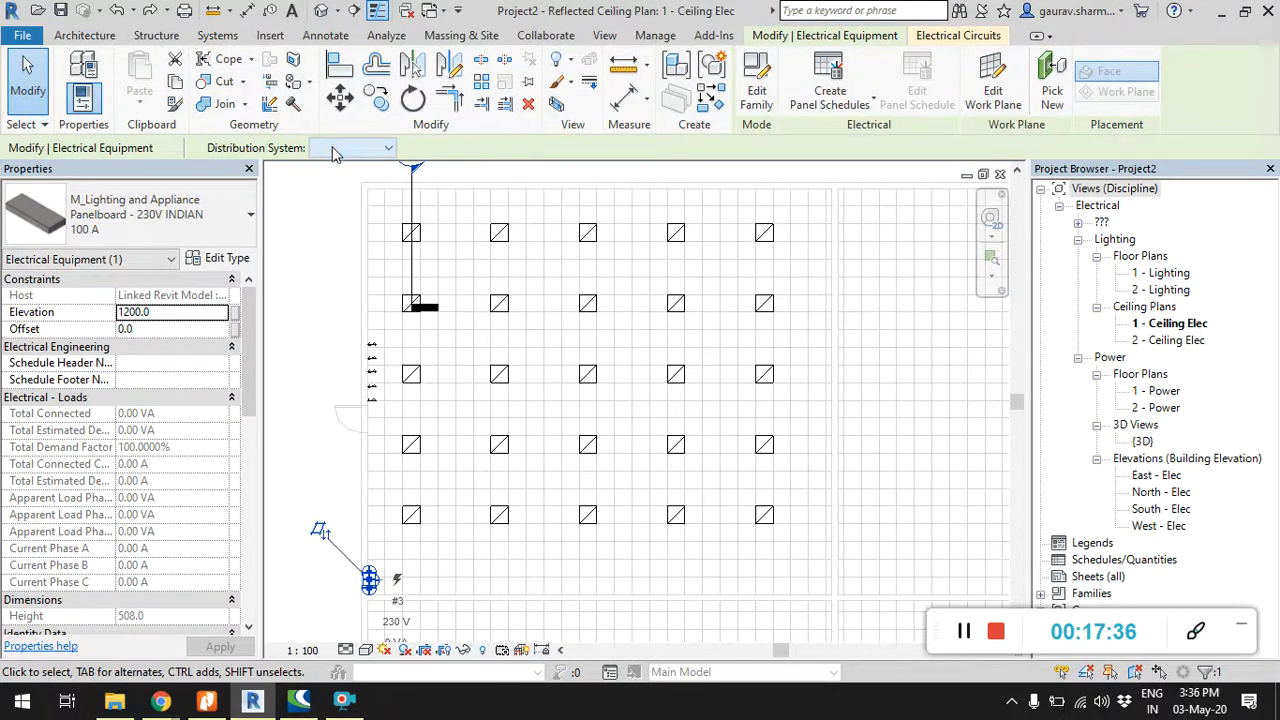
click(318, 272)
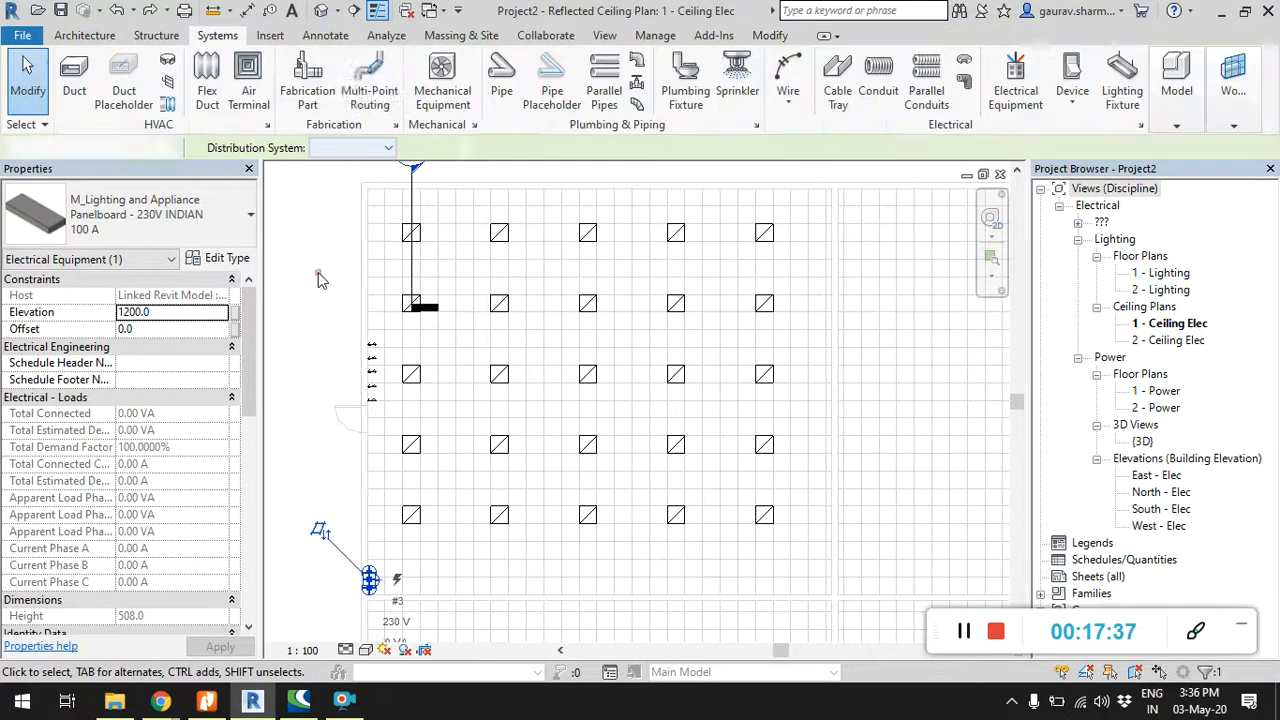
click(370, 580)
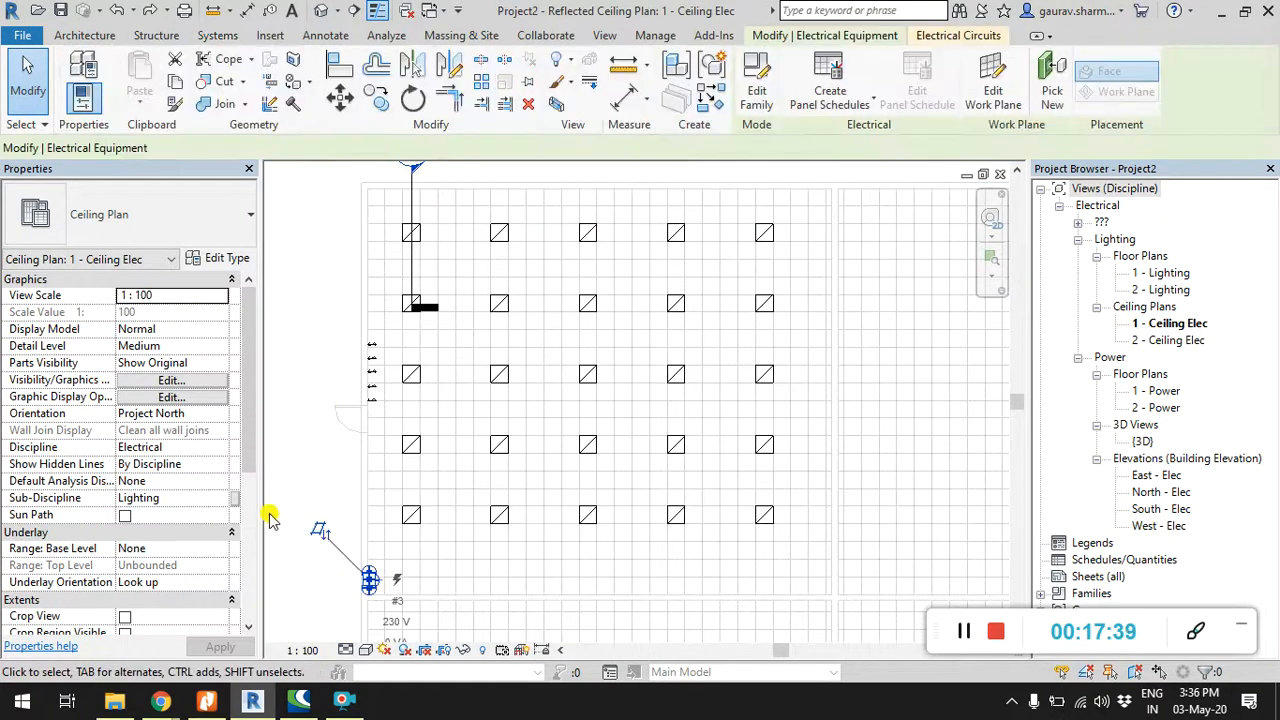
click(312, 372)
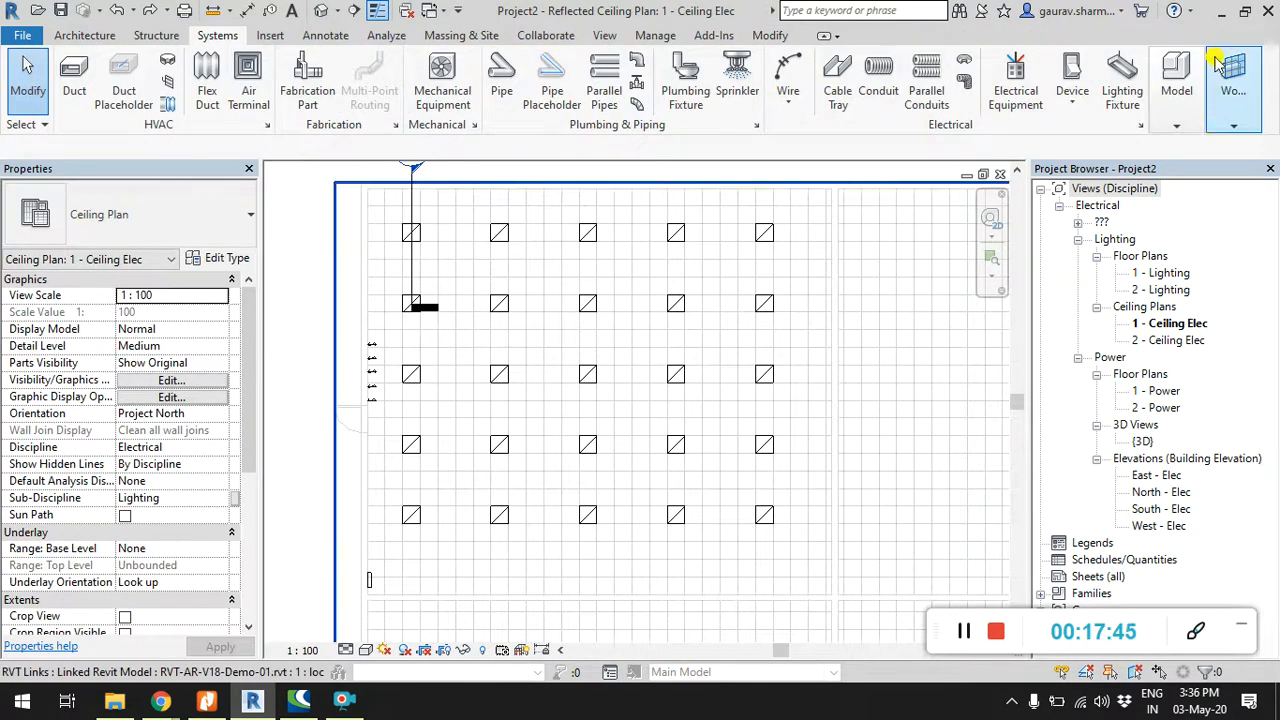
Step: Set the phase of the 230V TP distribution system to Three in the electrical settings
click(1143, 125)
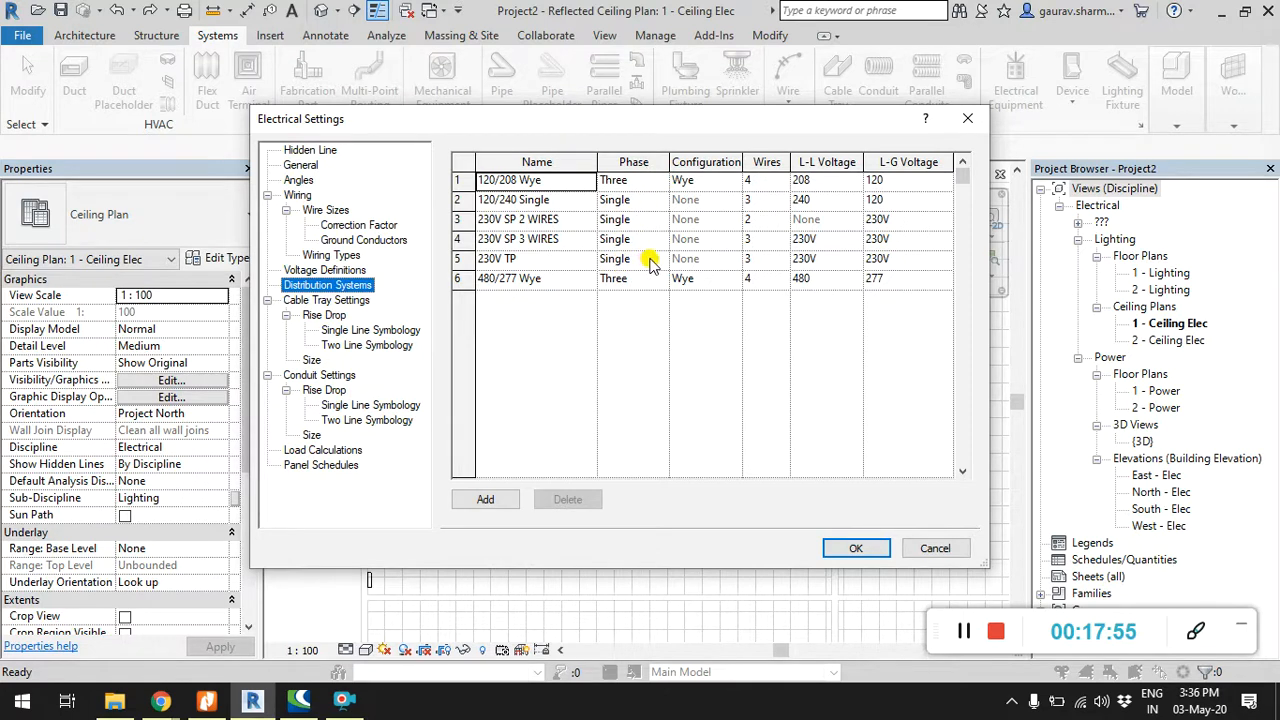
click(649, 262)
click(660, 259)
click(628, 285)
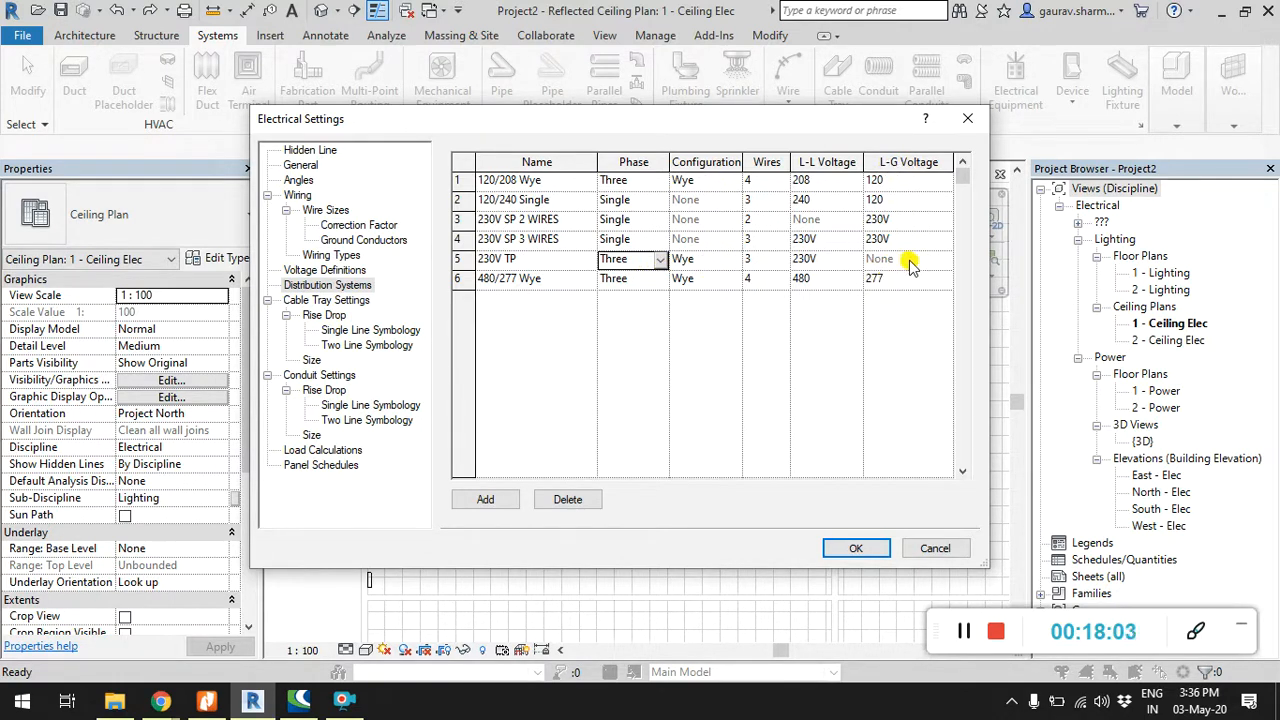
click(858, 550)
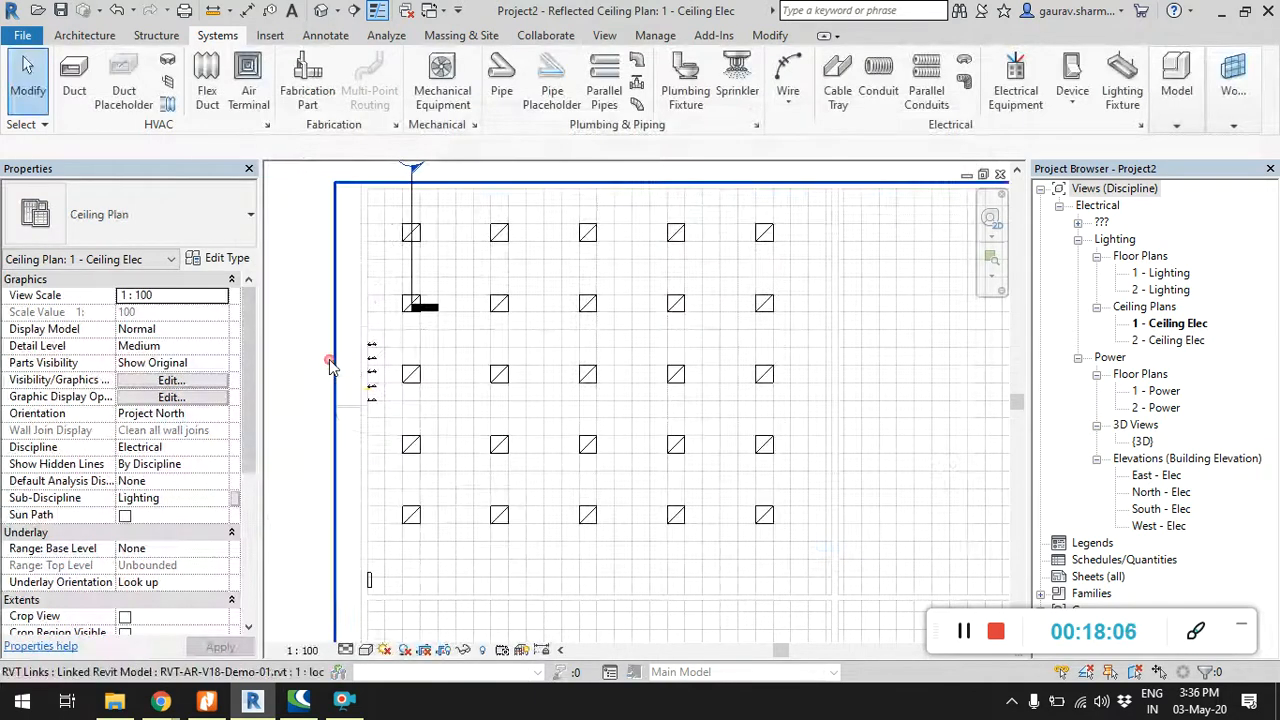
Step: Assign the 230V TP distribution system to the placed 230V INDIAN panelboard
click(373, 579)
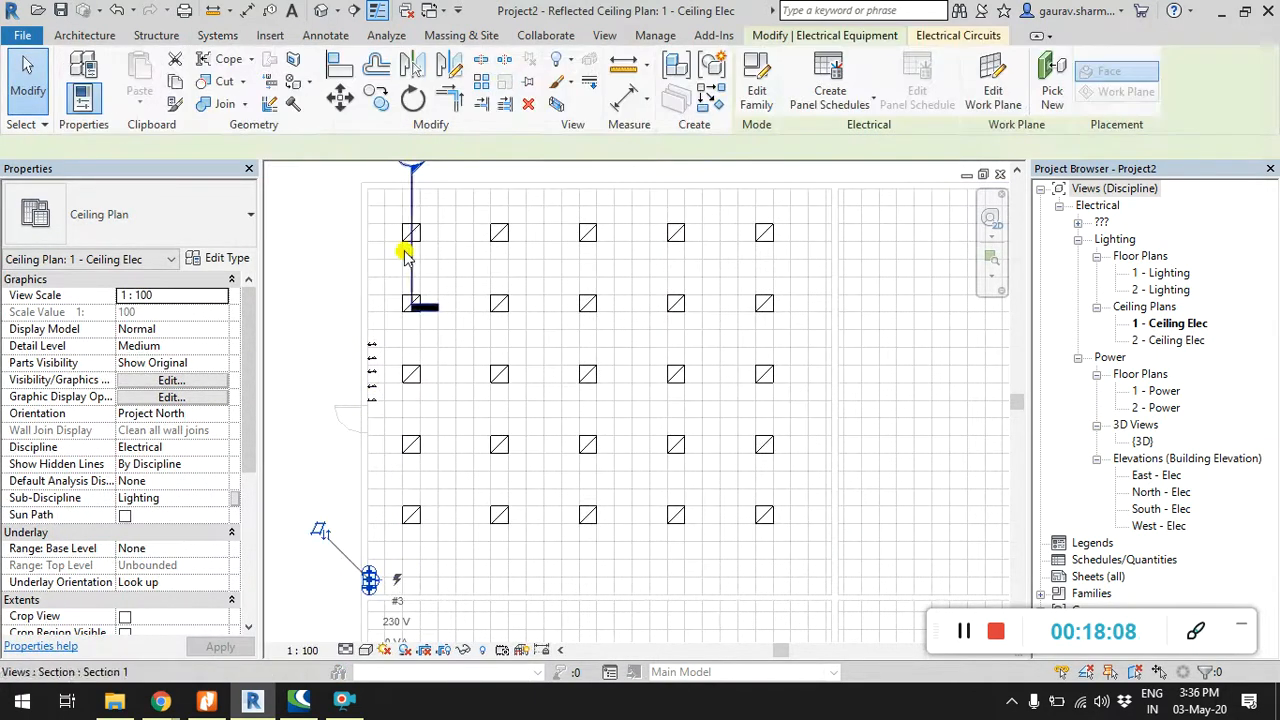
click(335, 149)
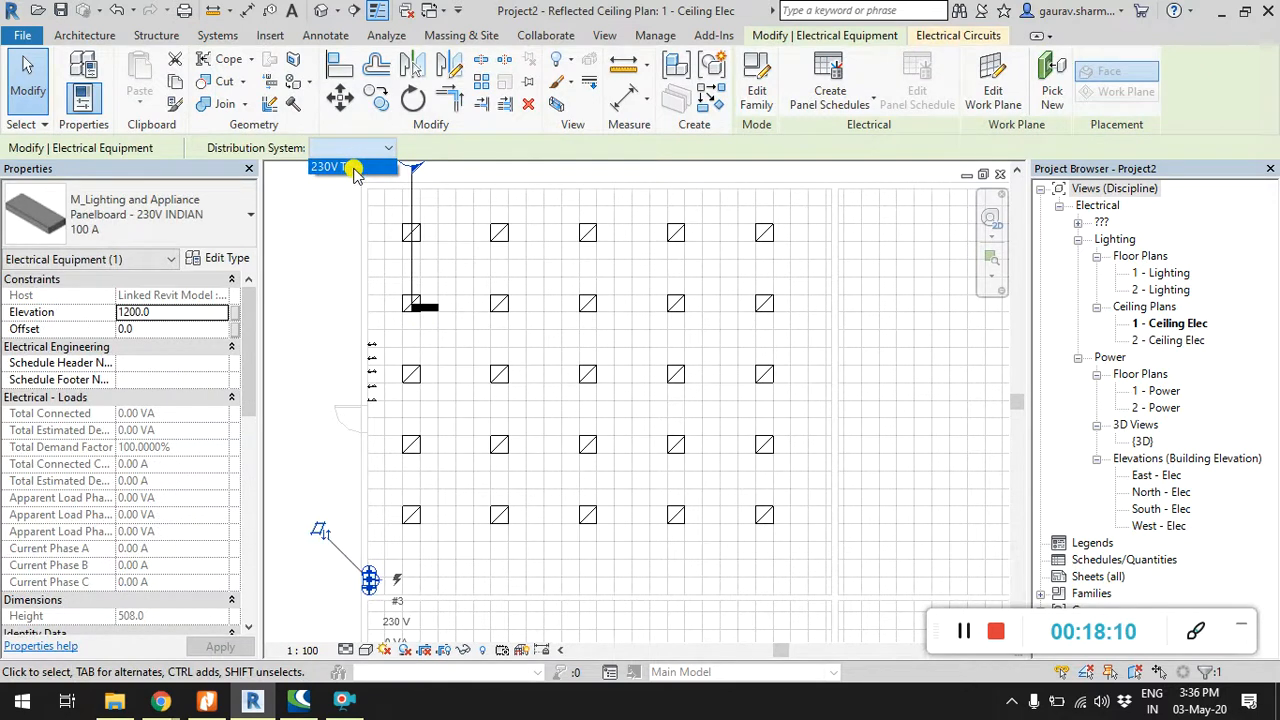
click(352, 168)
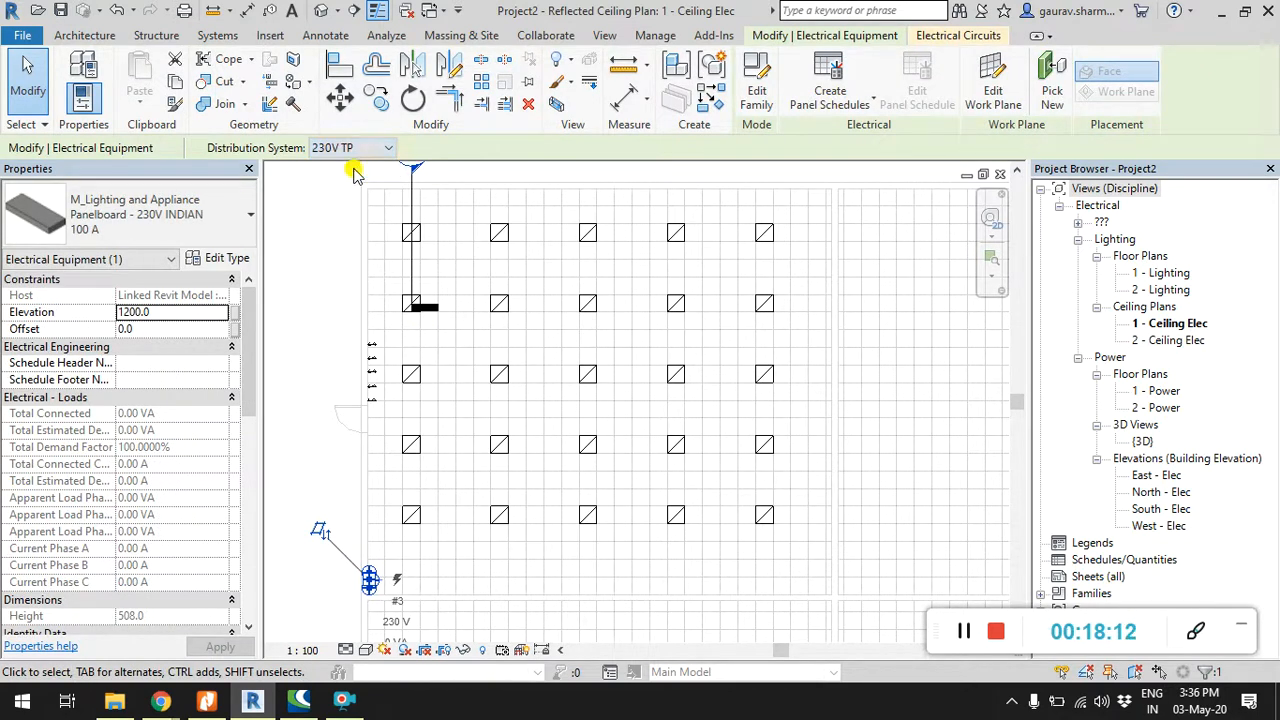
click(300, 333)
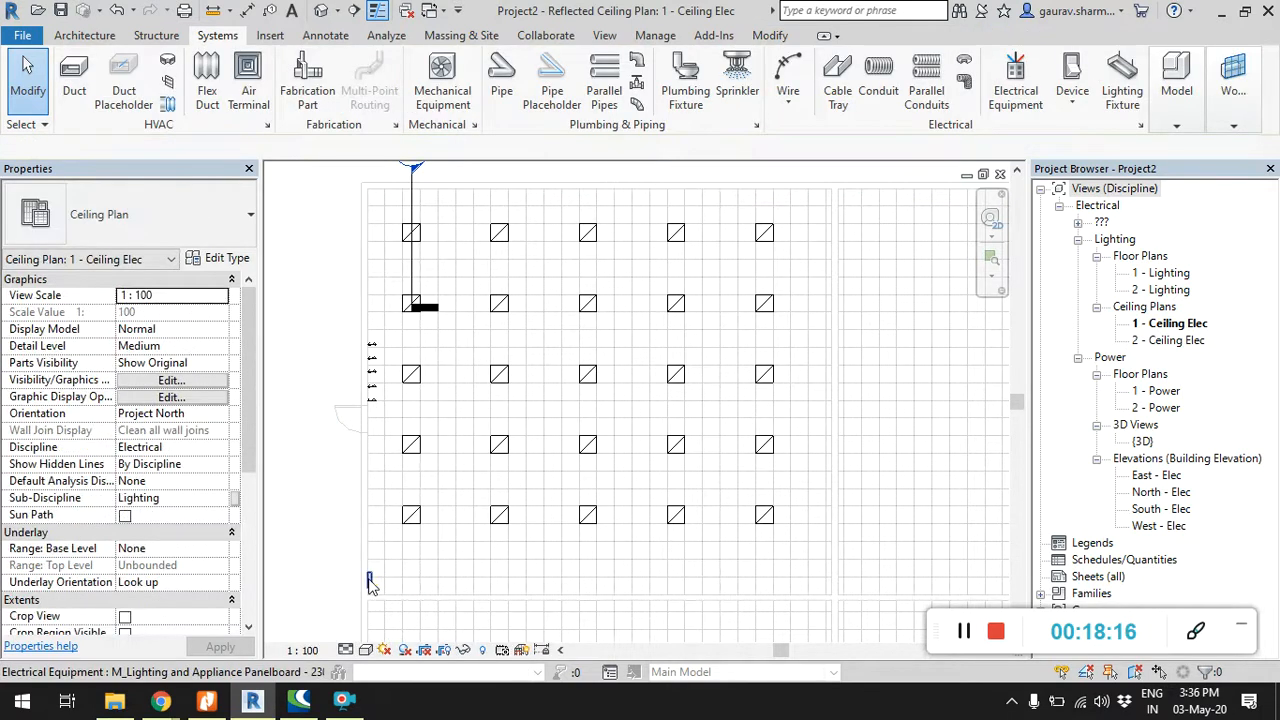
Step: Open the placed panelboard's family for editing and set its electrical connector's number of poles to 1
click(371, 584)
click(757, 88)
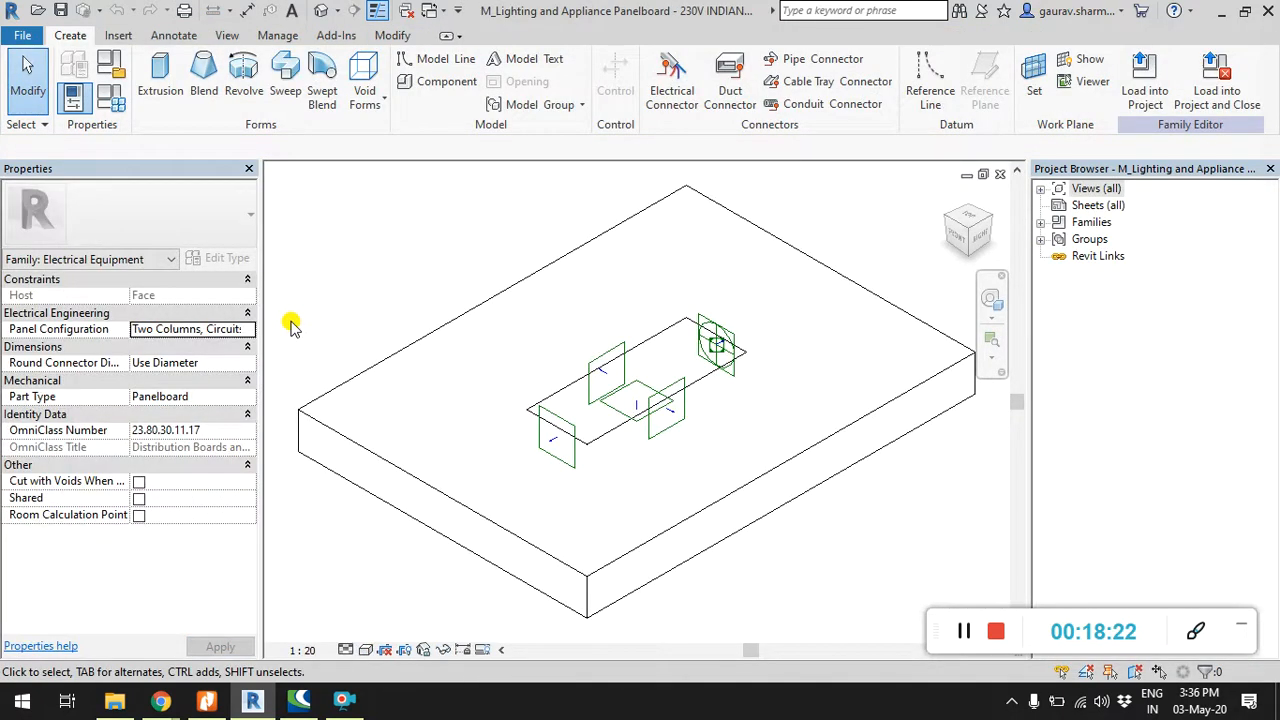
click(718, 345)
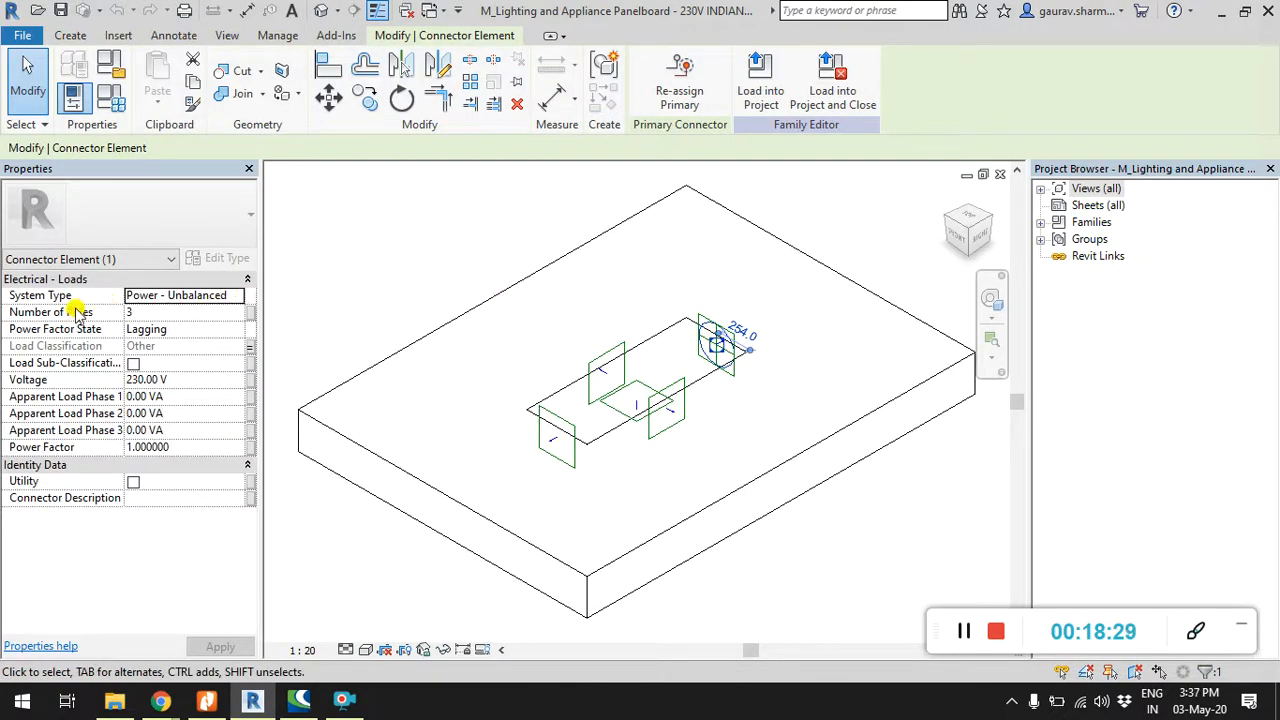
click(190, 315)
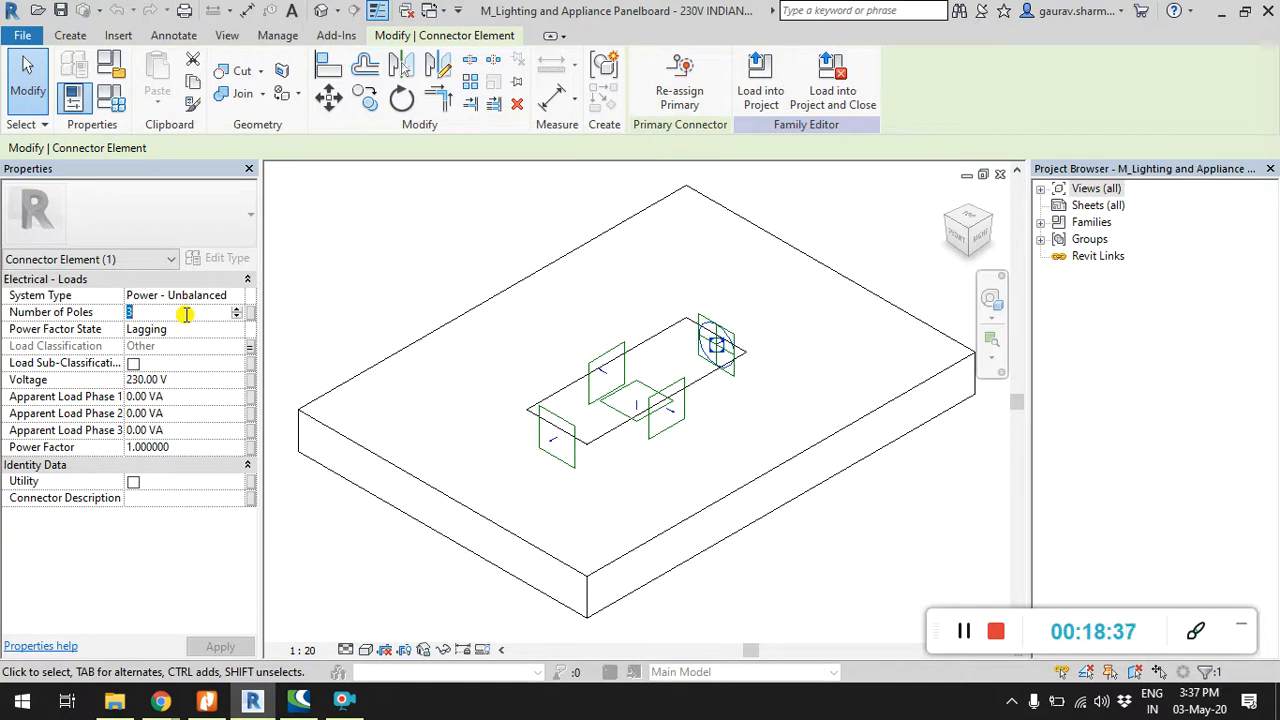
text(1)
click(294, 266)
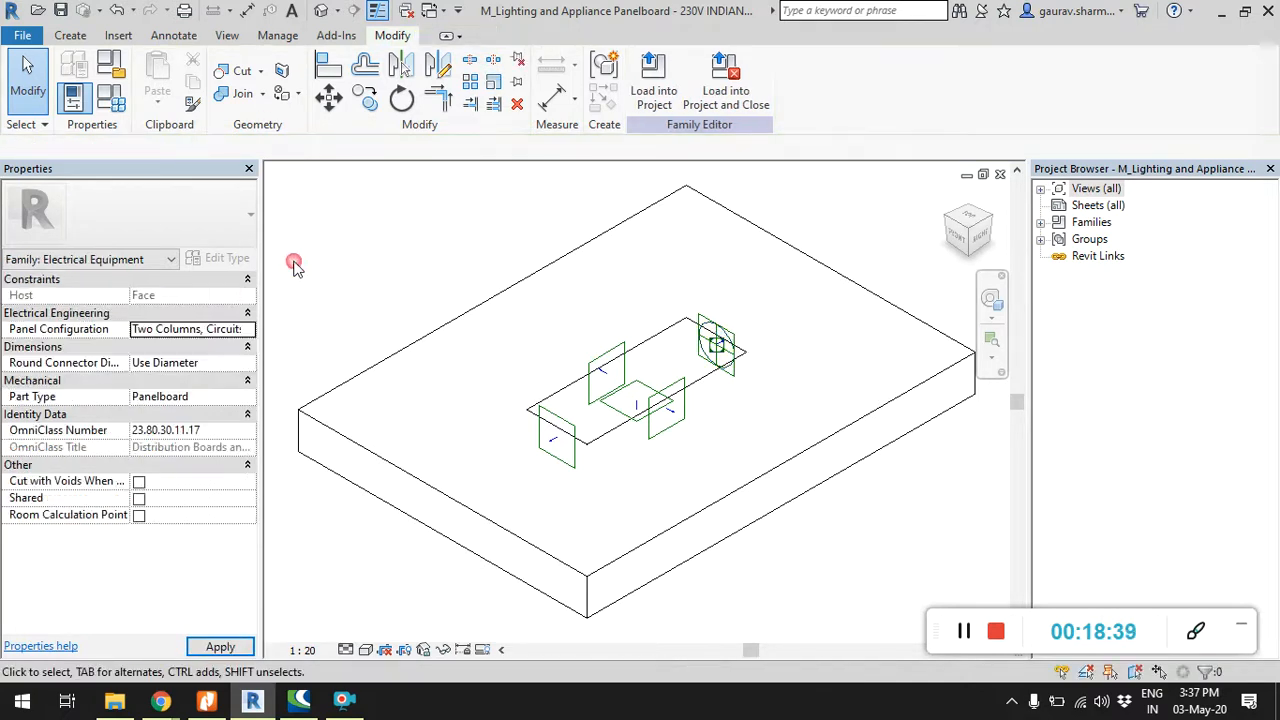
Step: Load the edited panelboard family into the project and close it without saving, disconnecting the family from its existing circuit
click(744, 116)
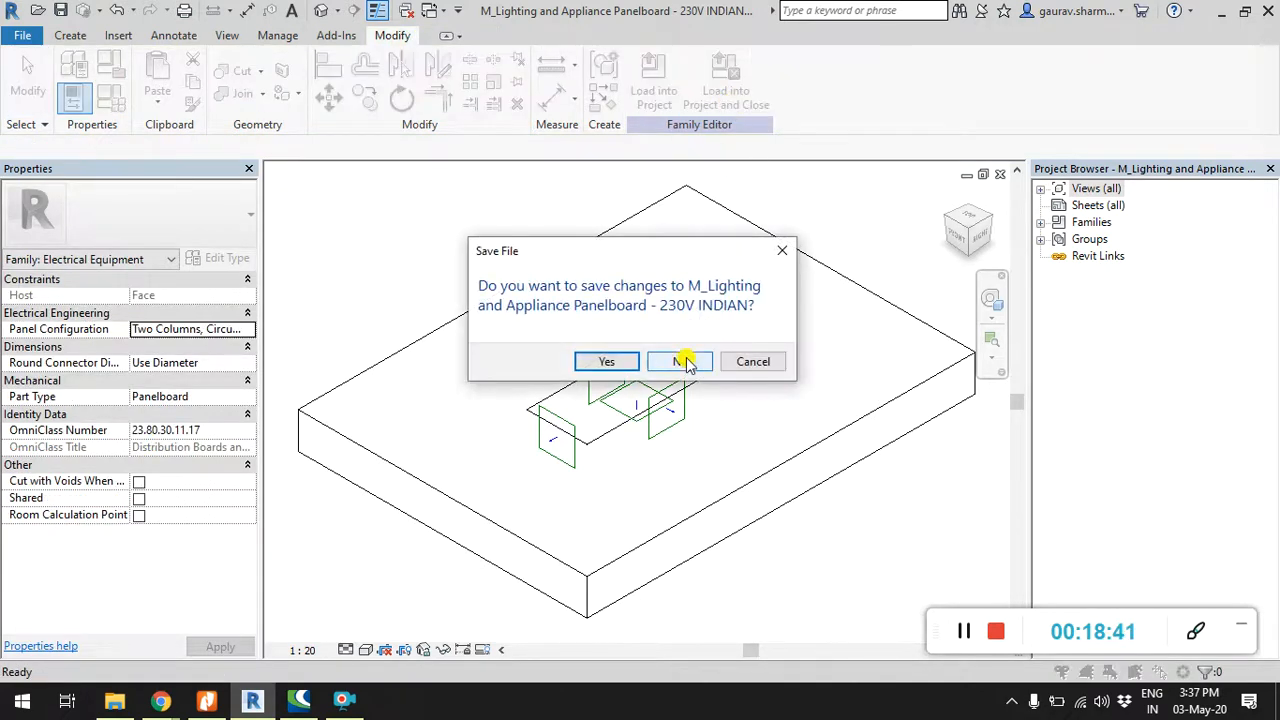
click(679, 362)
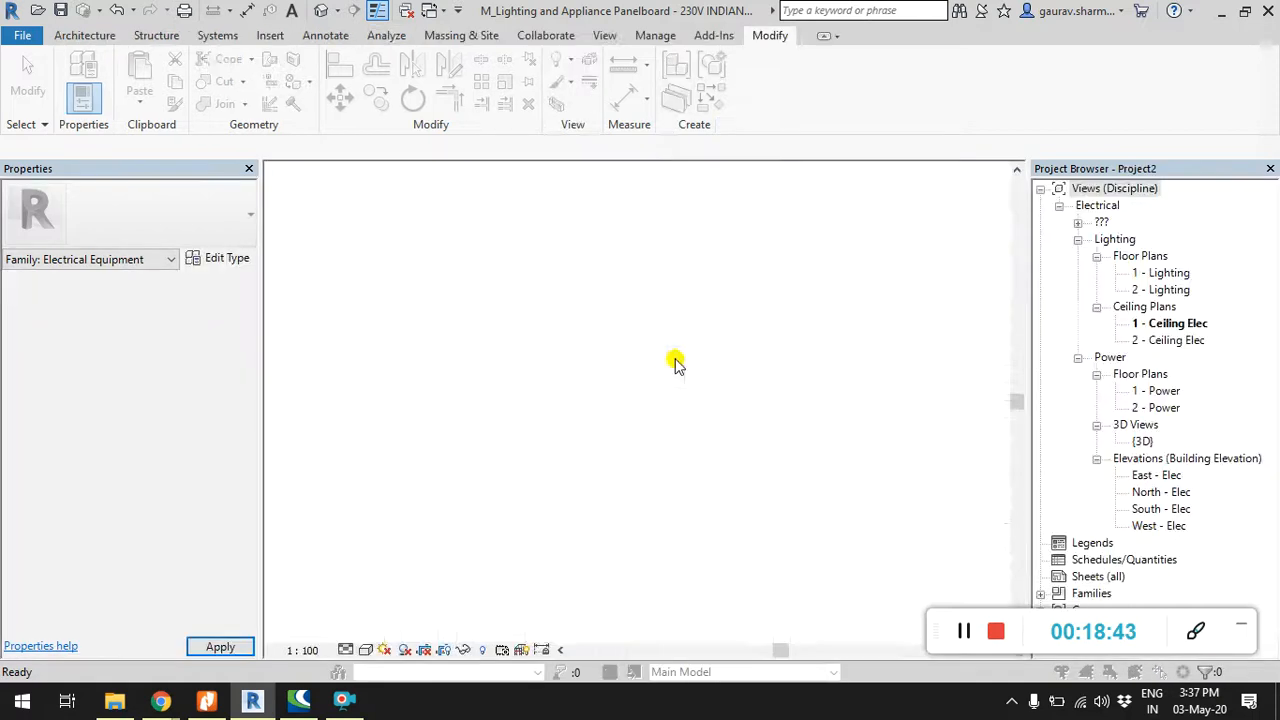
click(676, 360)
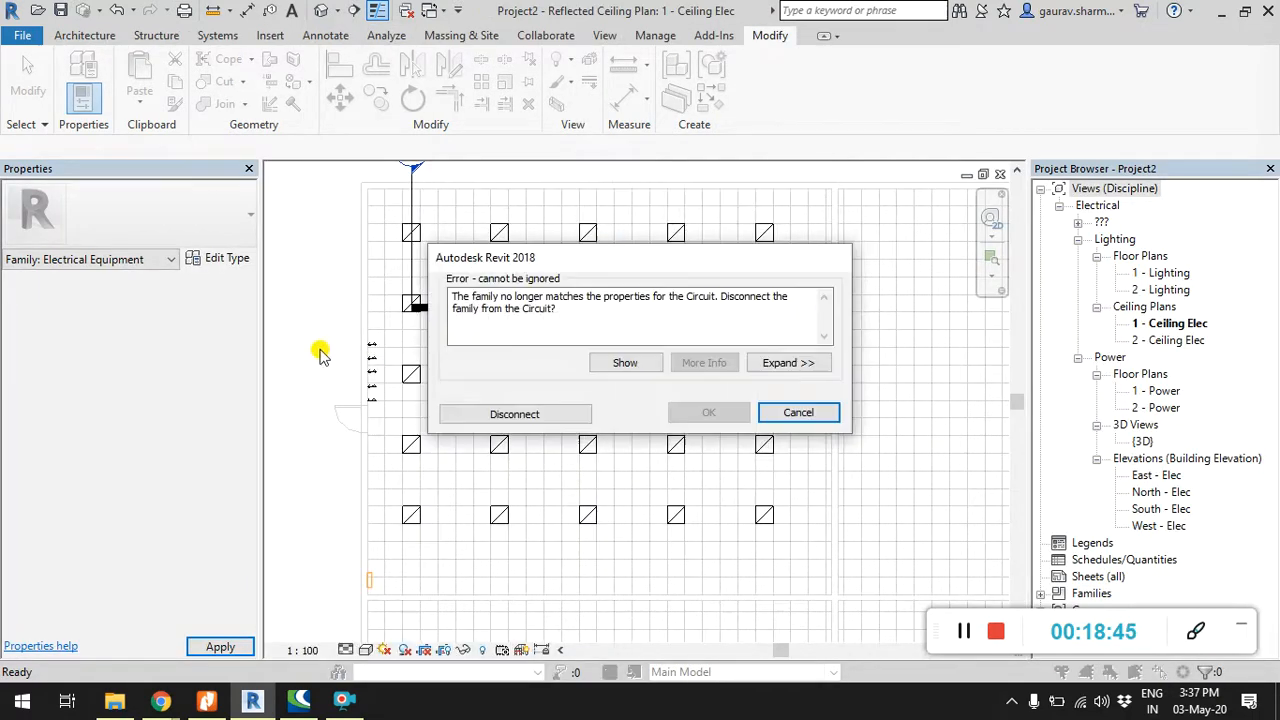
click(552, 417)
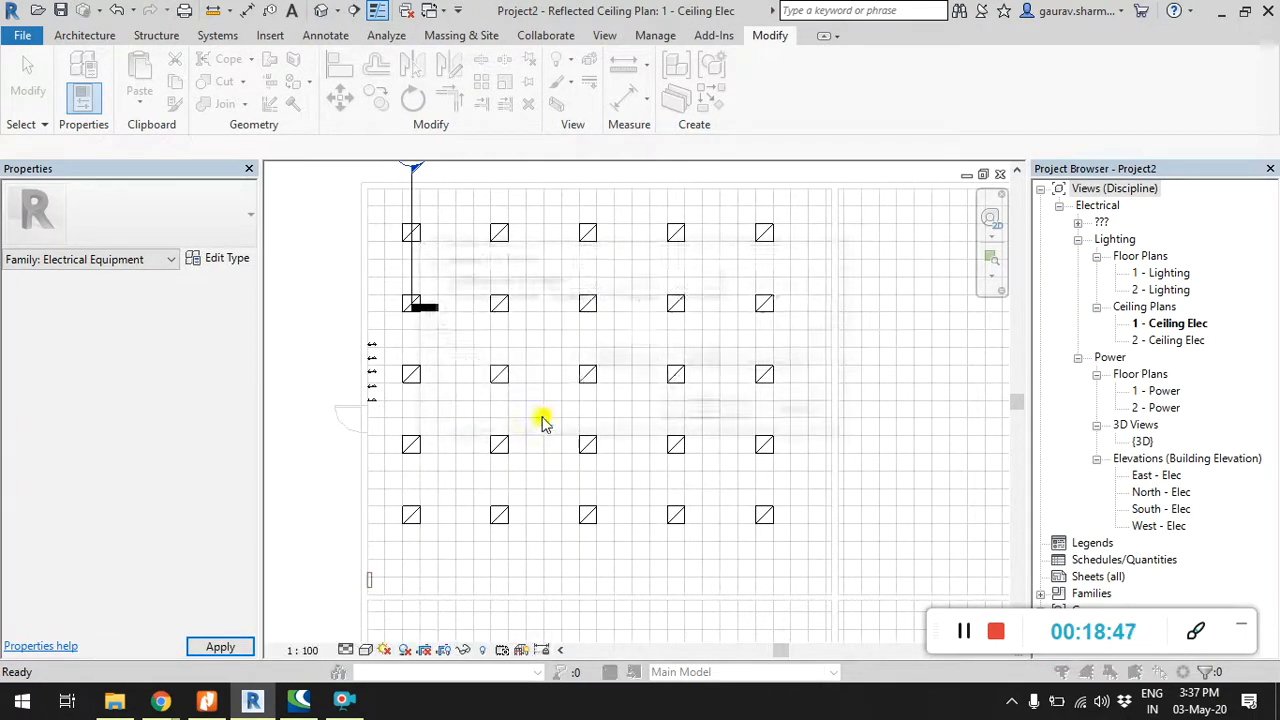
click(704, 410)
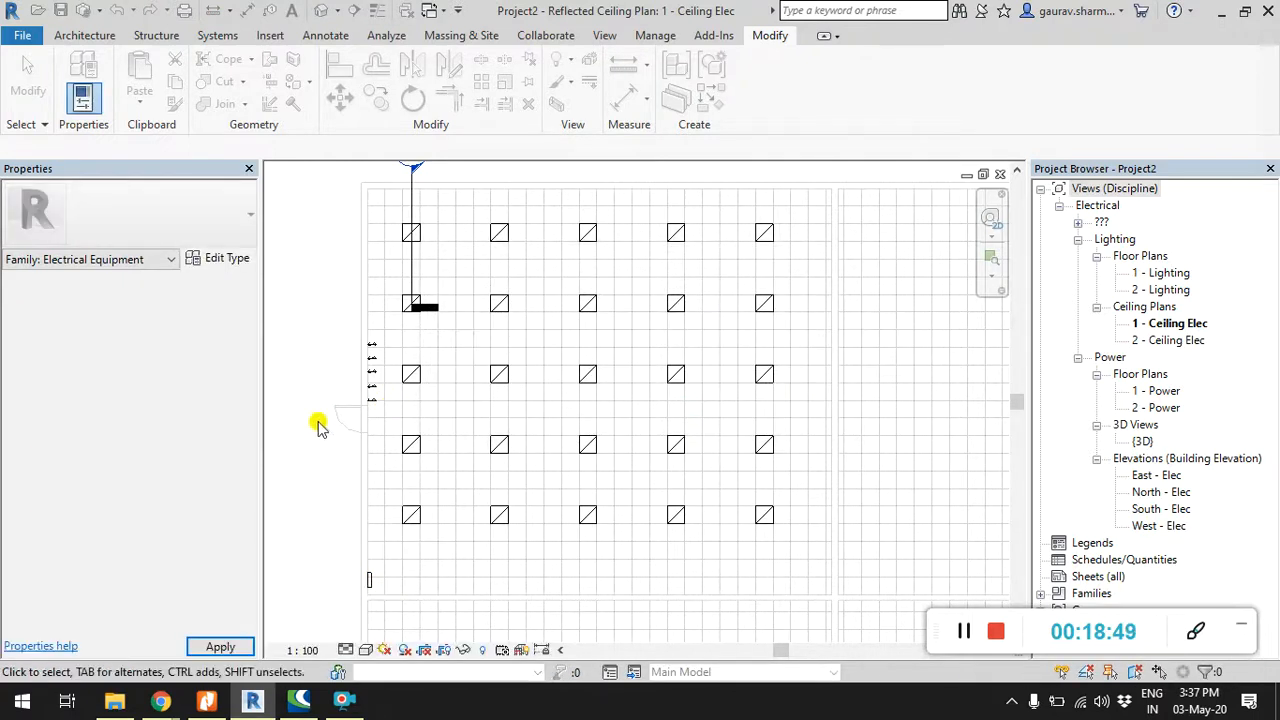
Step: Assign the 230V SP 3 WIRES distribution system to the placed panelboard
click(370, 580)
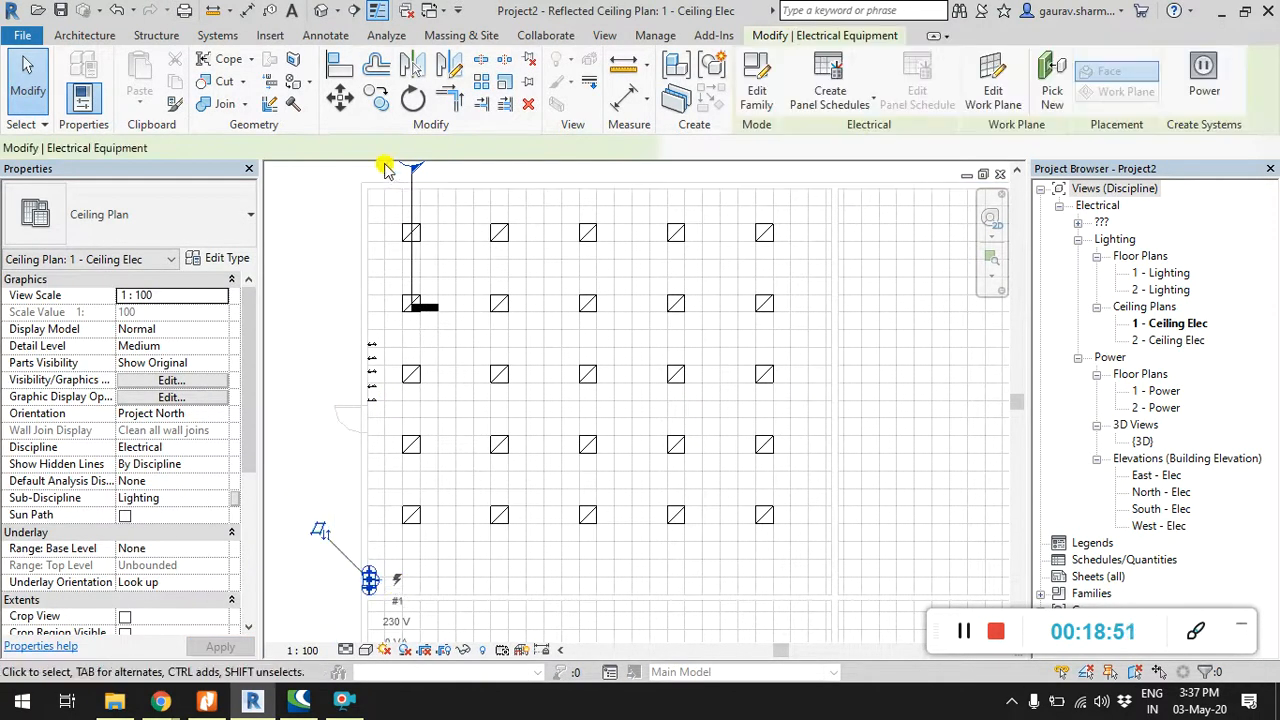
click(352, 150)
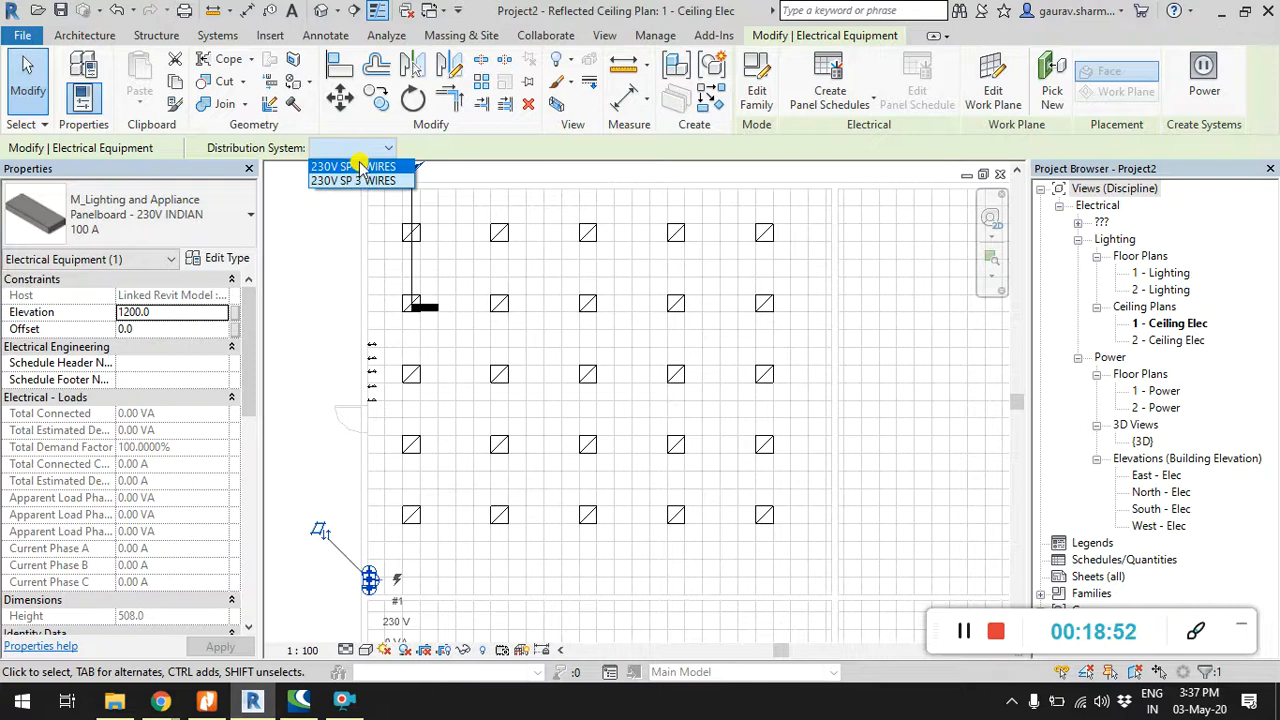
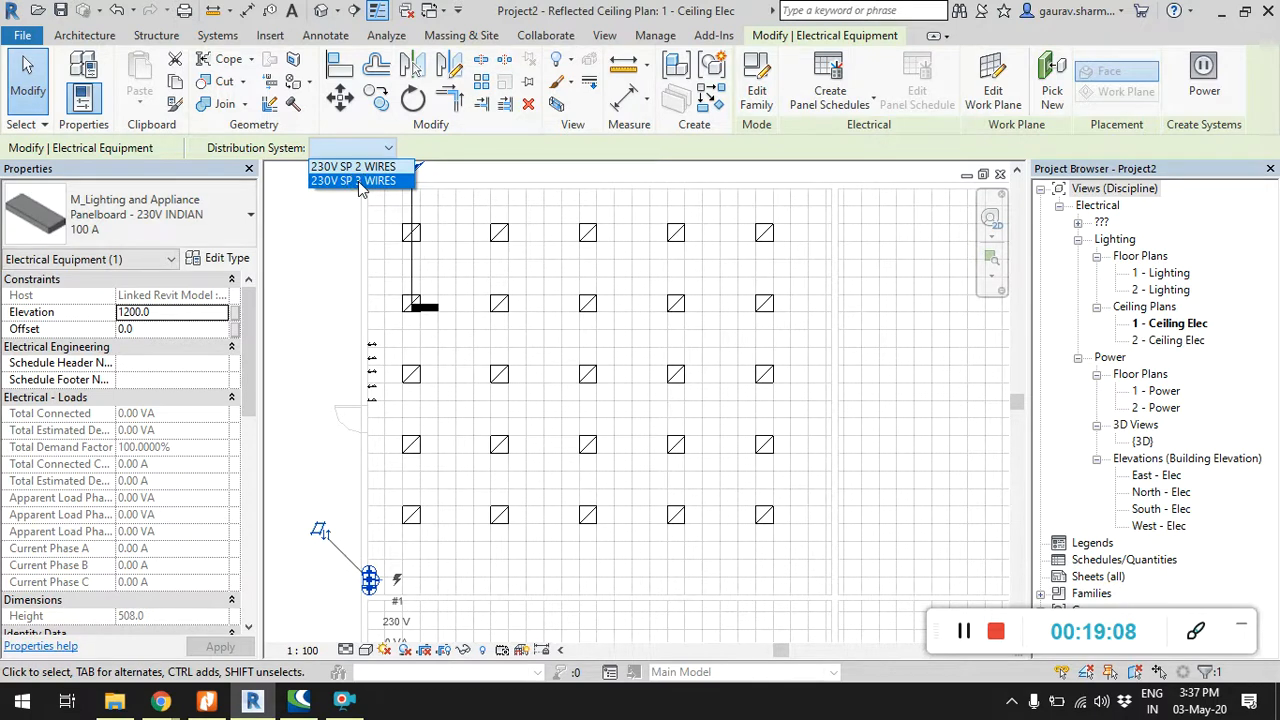
click(356, 181)
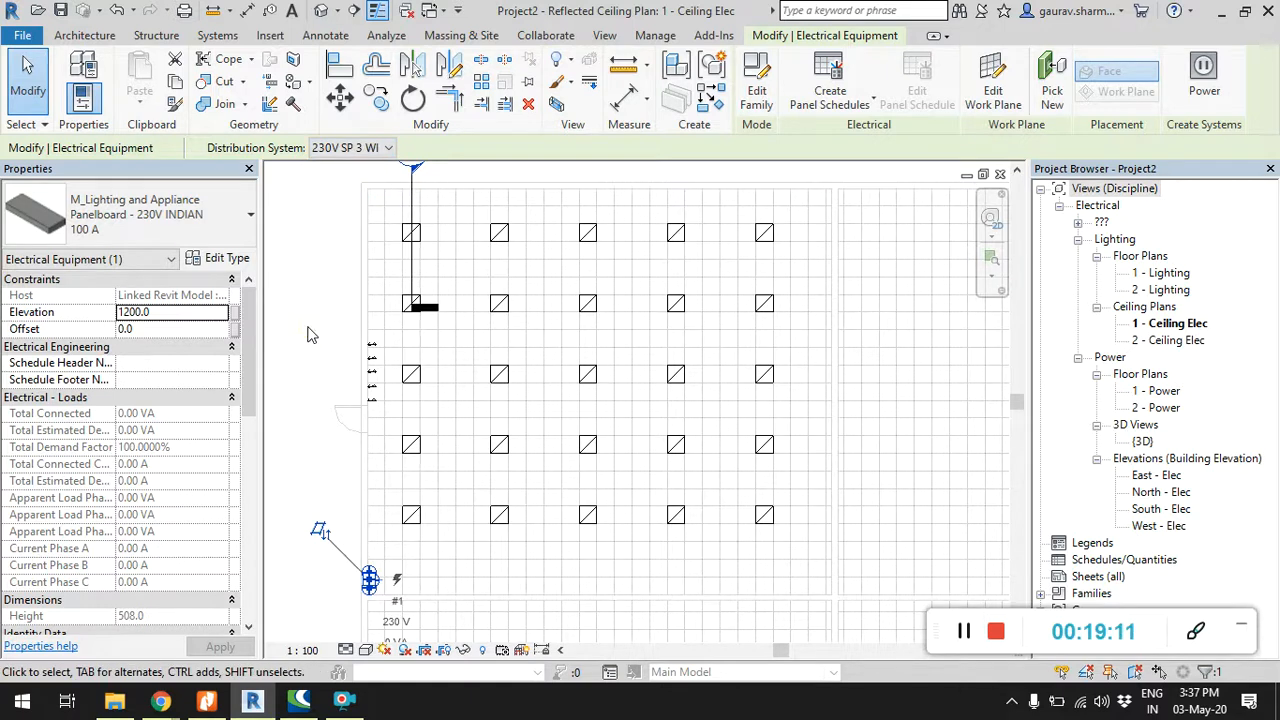
click(307, 597)
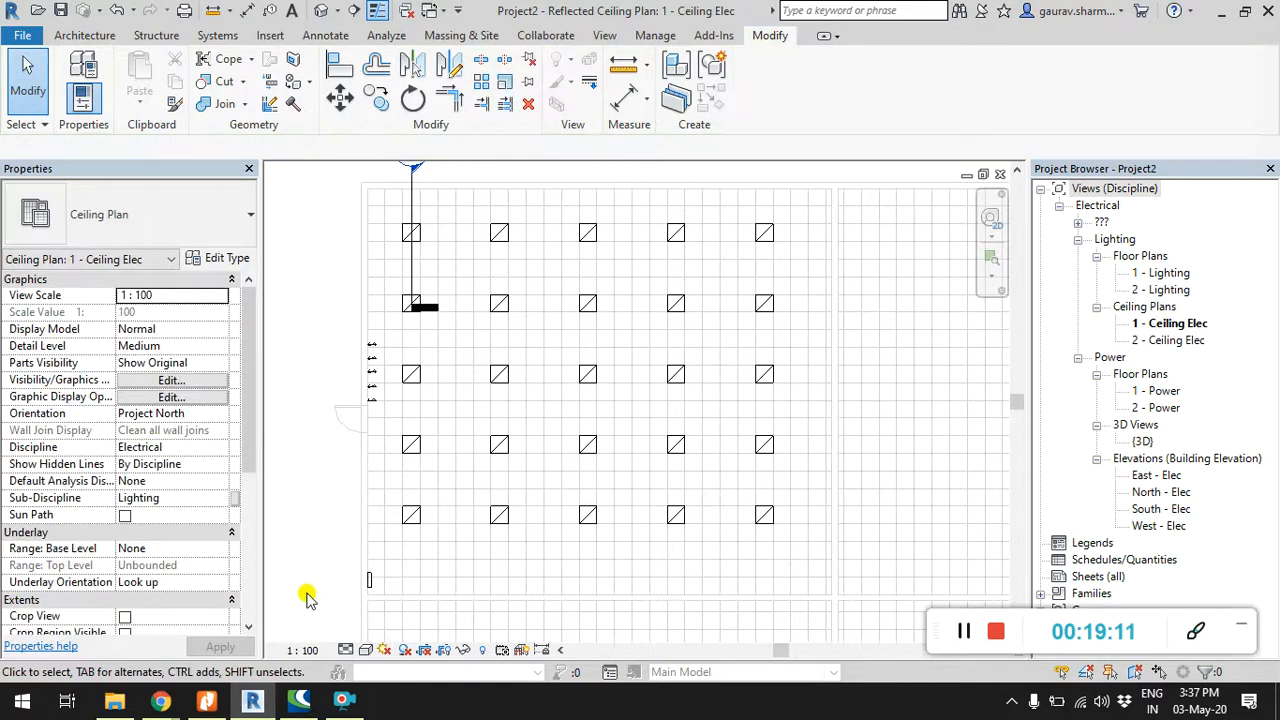
Step: Check the electrical circuiting data of the lighting fixture nearest the panelboard
click(418, 517)
drag(242, 390, 253, 472)
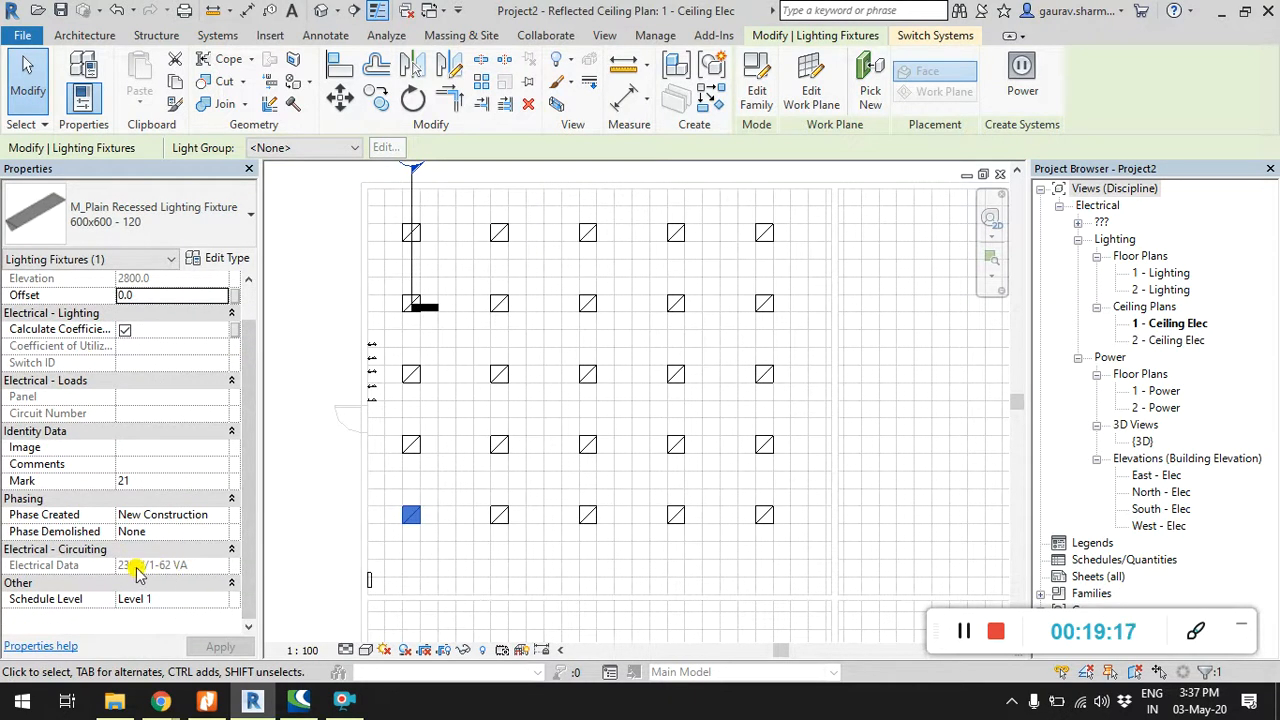
click(316, 454)
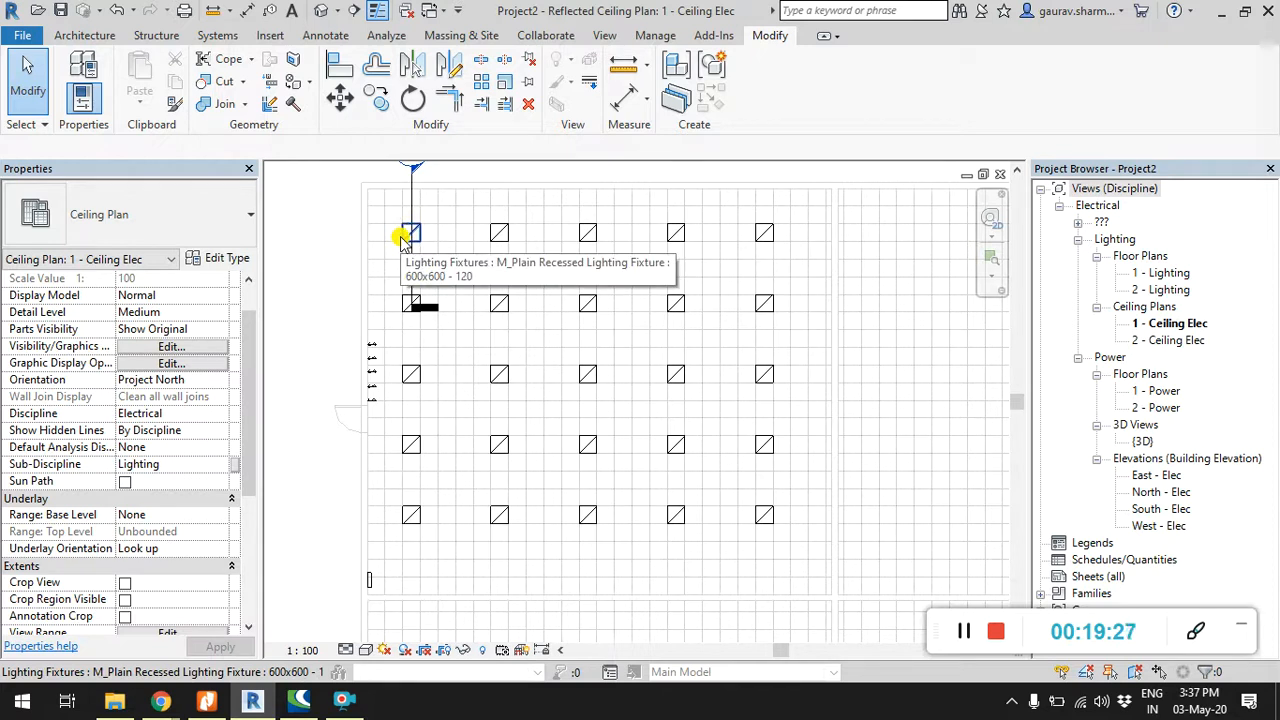
Step: Select the upper-left fixture's switch system, filter the selection to Lighting Fixtures only, and create a power circuit with arc wiring for them
key(Tab)
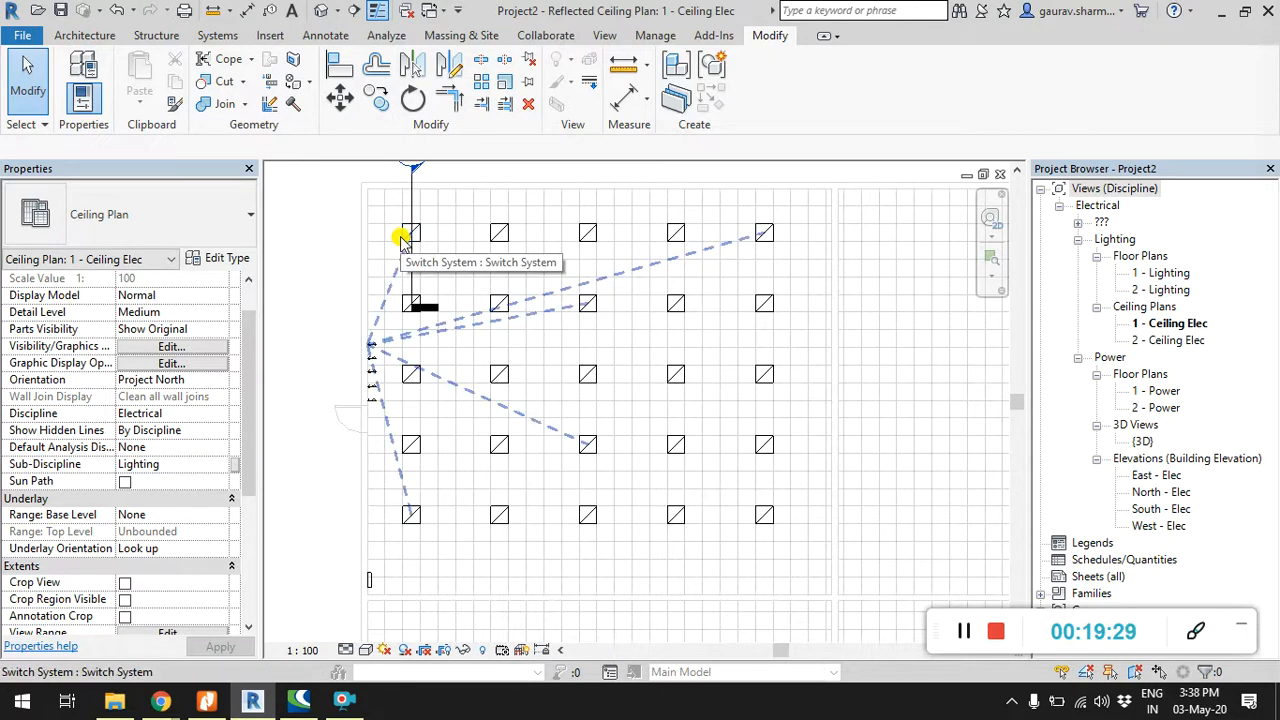
click(403, 238)
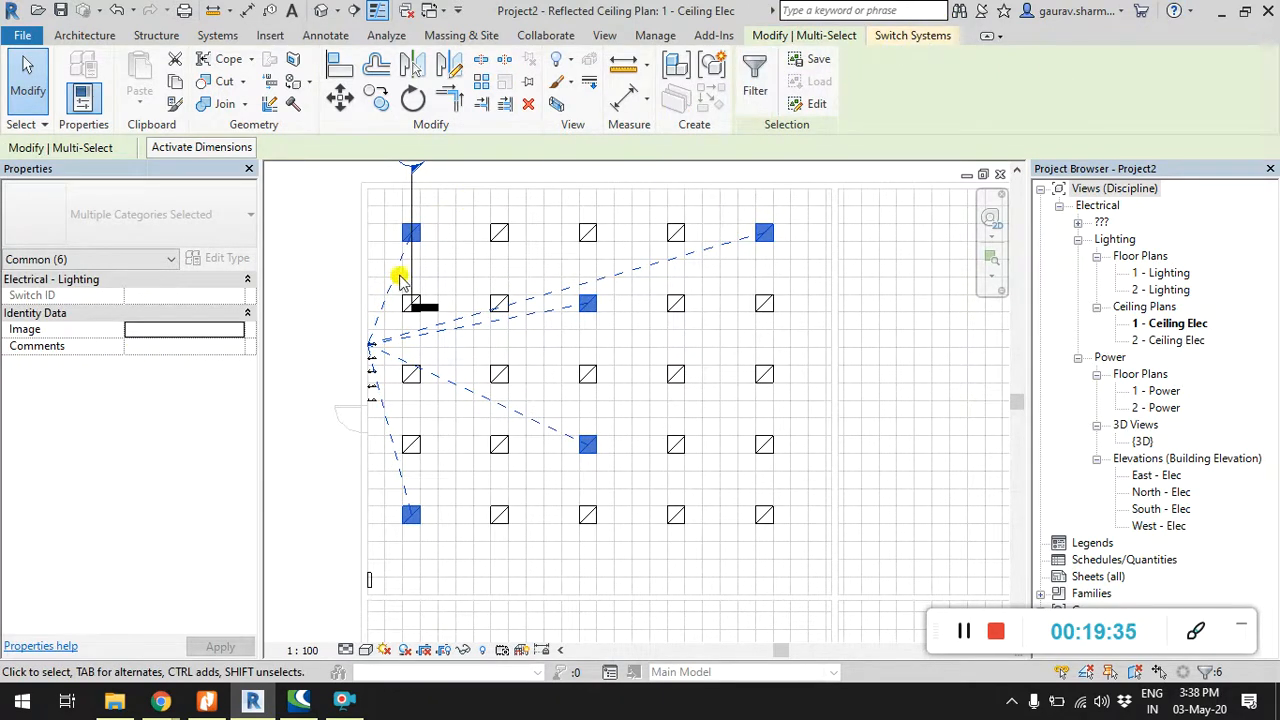
click(755, 80)
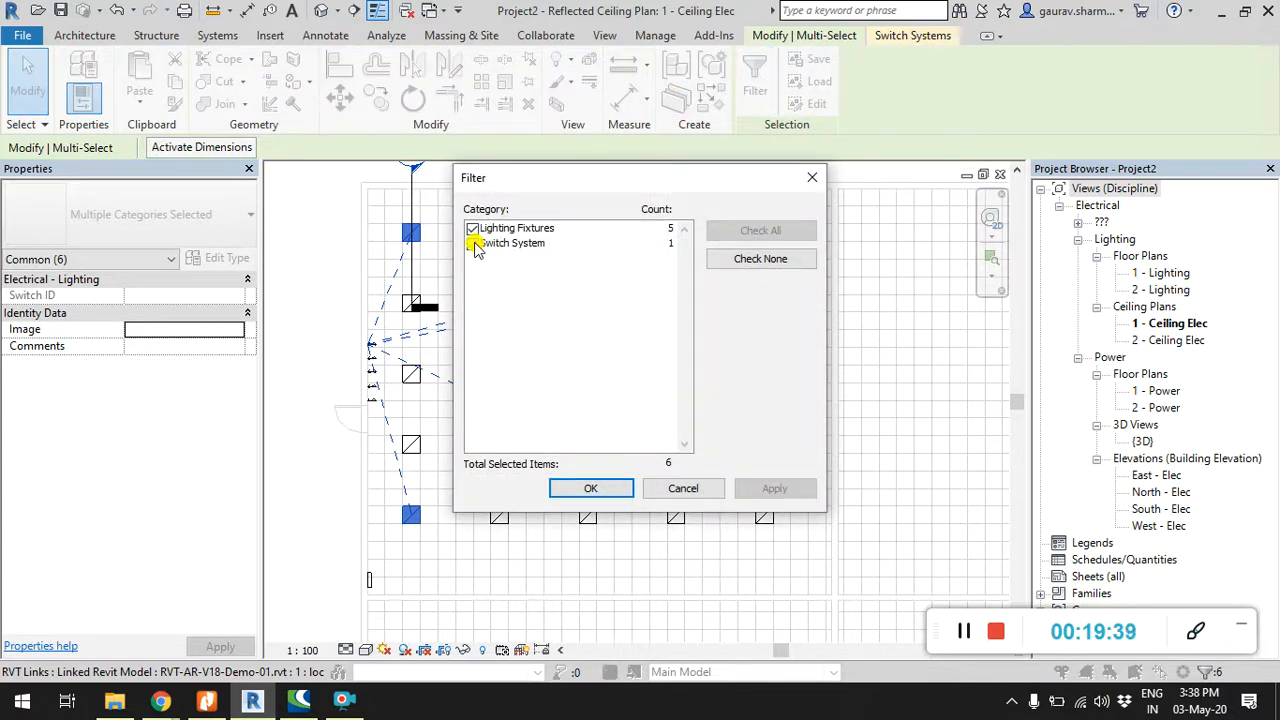
click(473, 244)
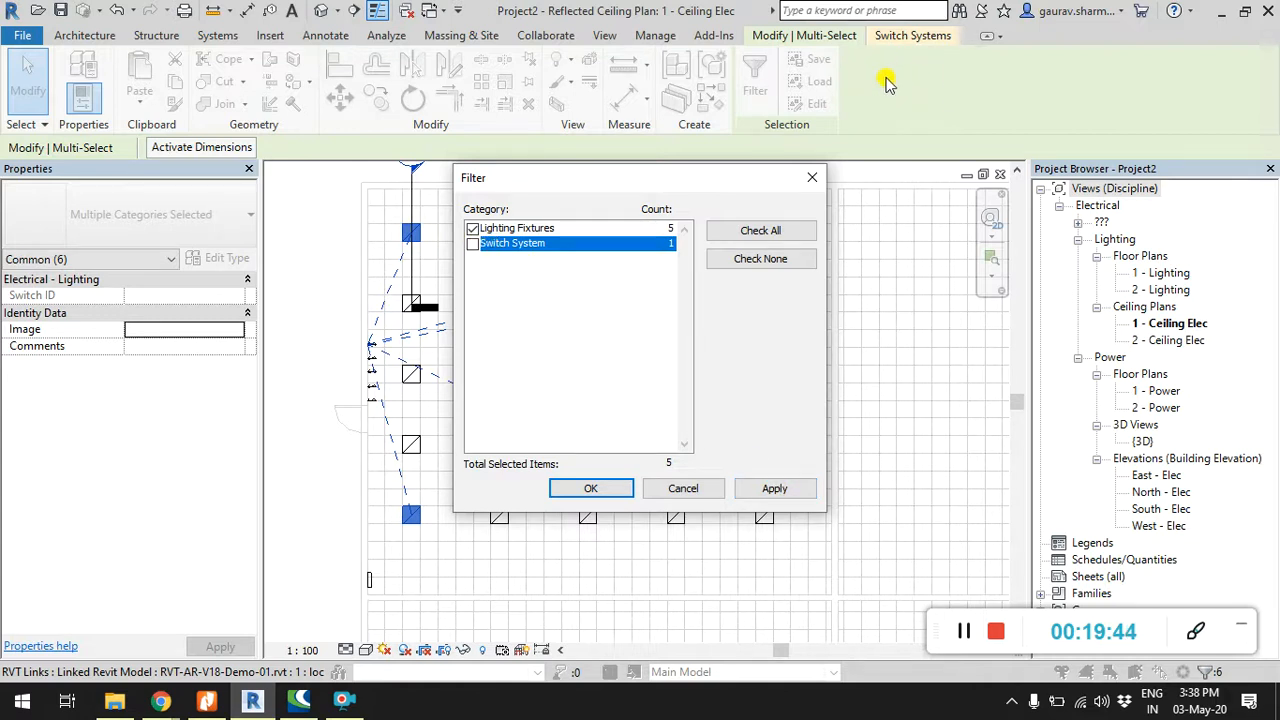
click(772, 488)
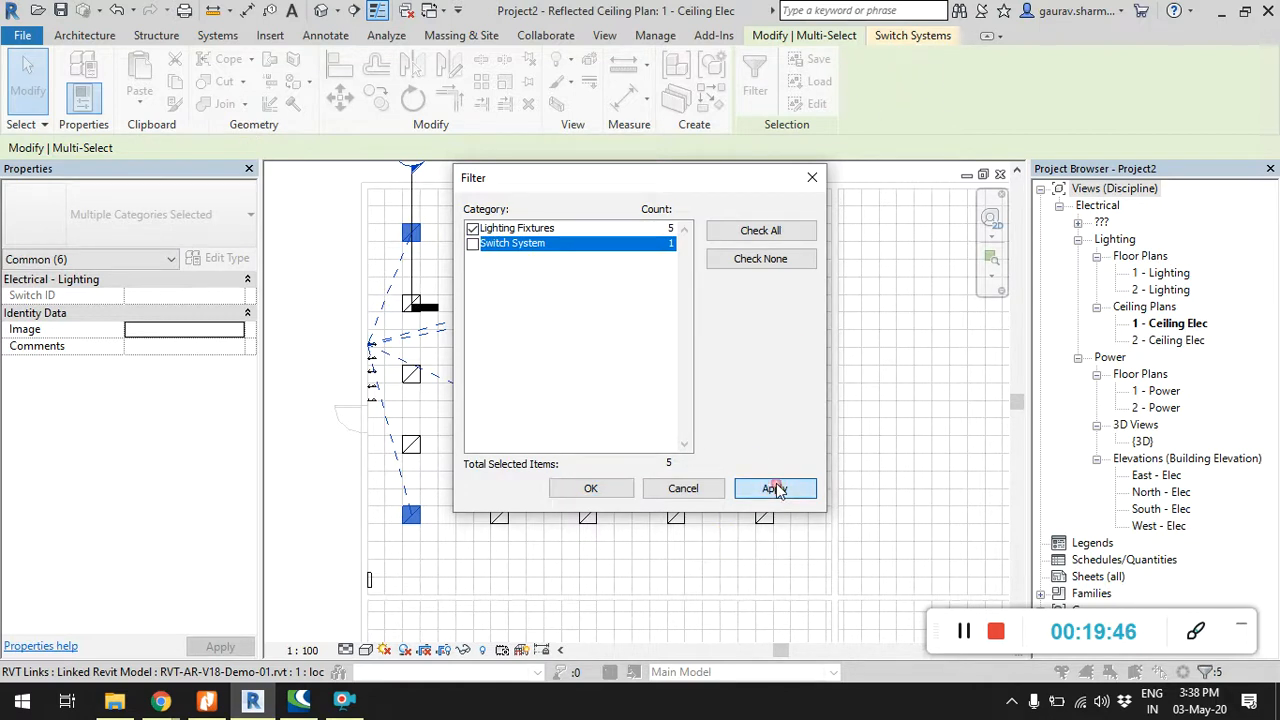
click(591, 489)
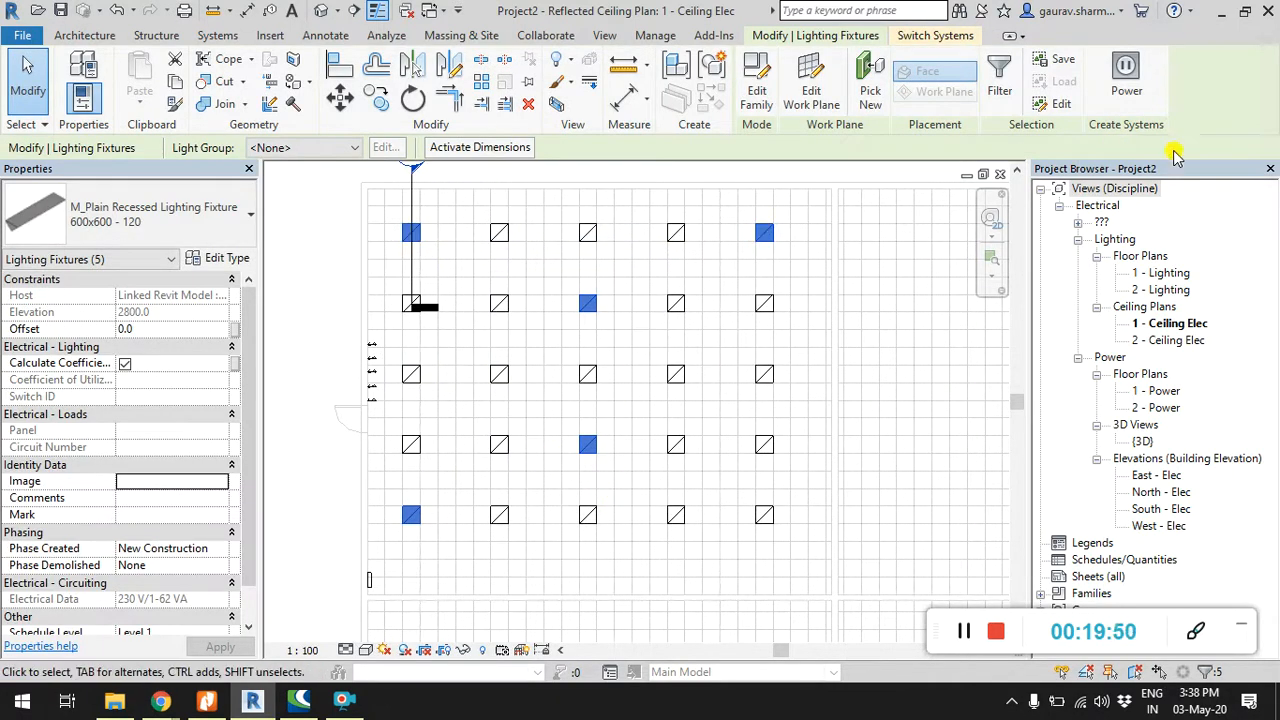
click(1126, 68)
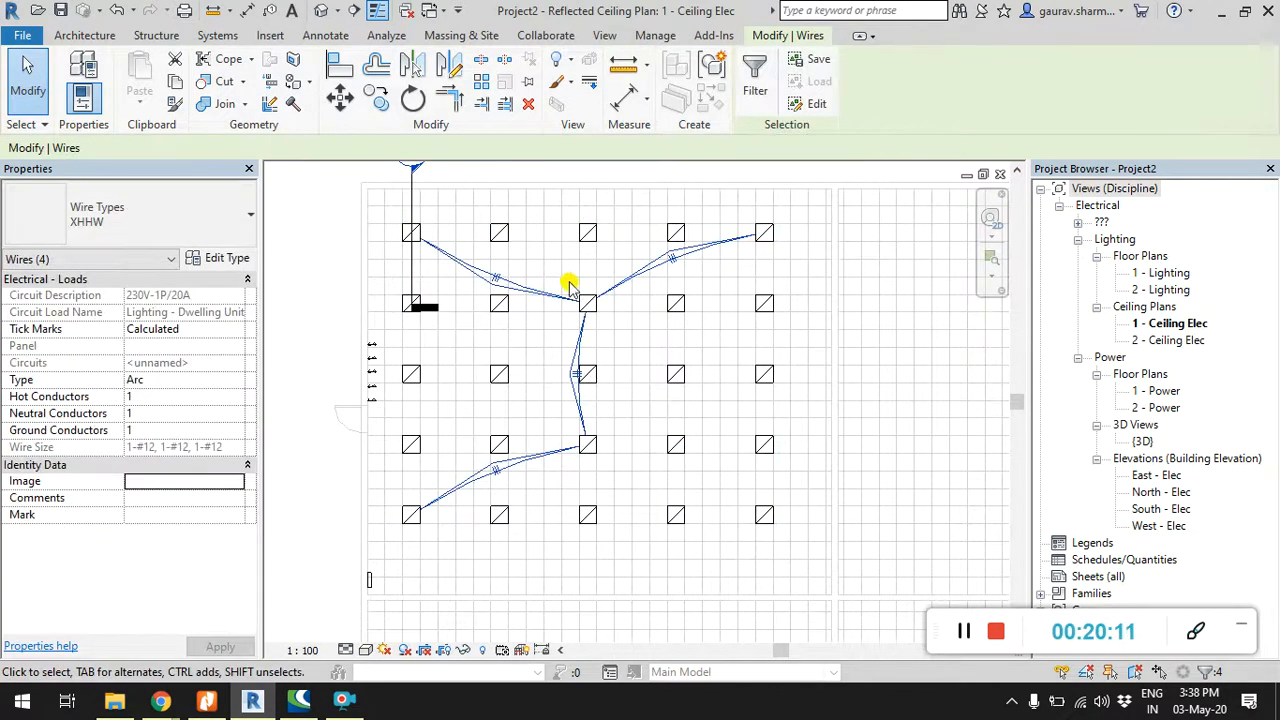
click(320, 347)
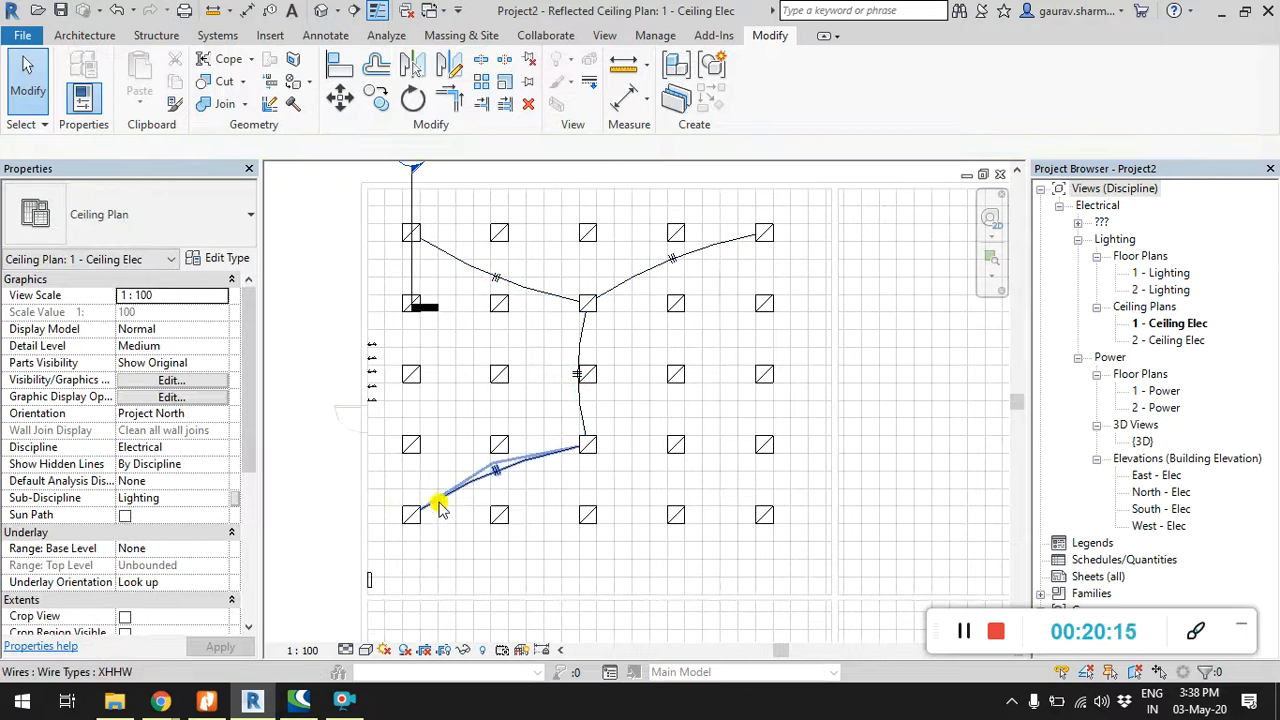
Step: Select the new lighting power circuit and connect it to the 100 A, 230 V/230 V, Single Phase, 3 Wires panel
key(Tab)
key(Tab)
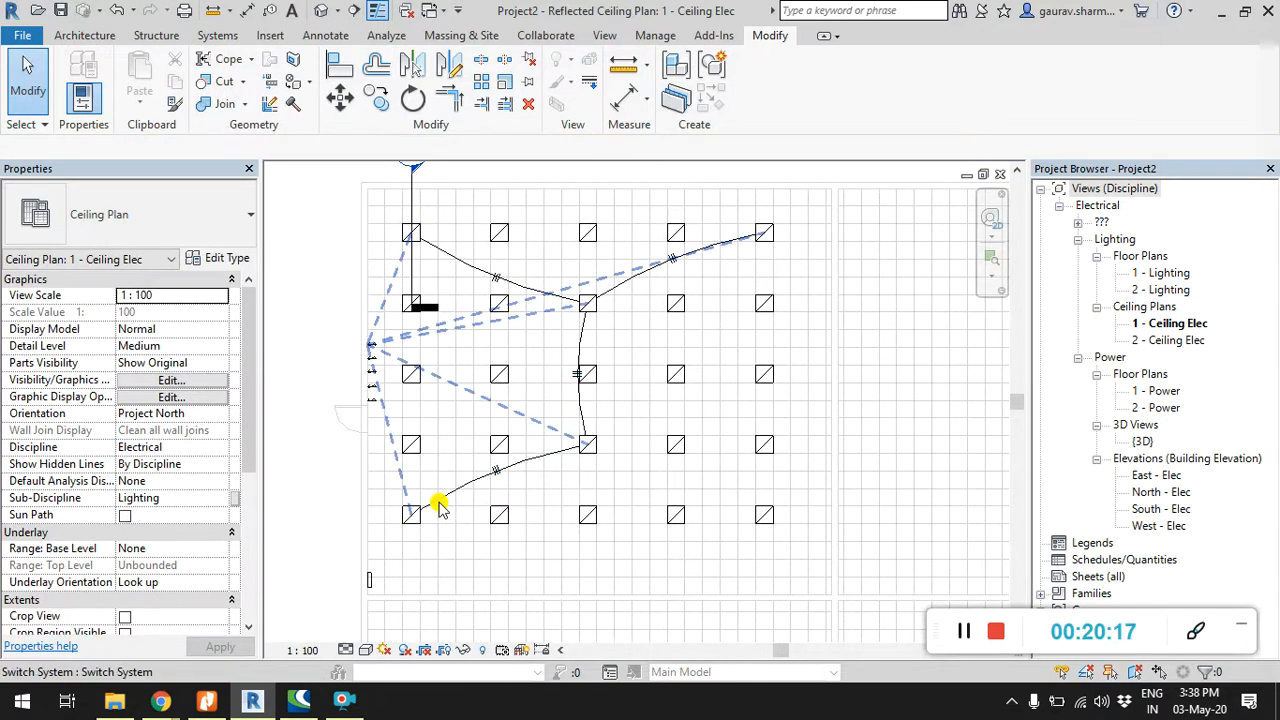
click(440, 507)
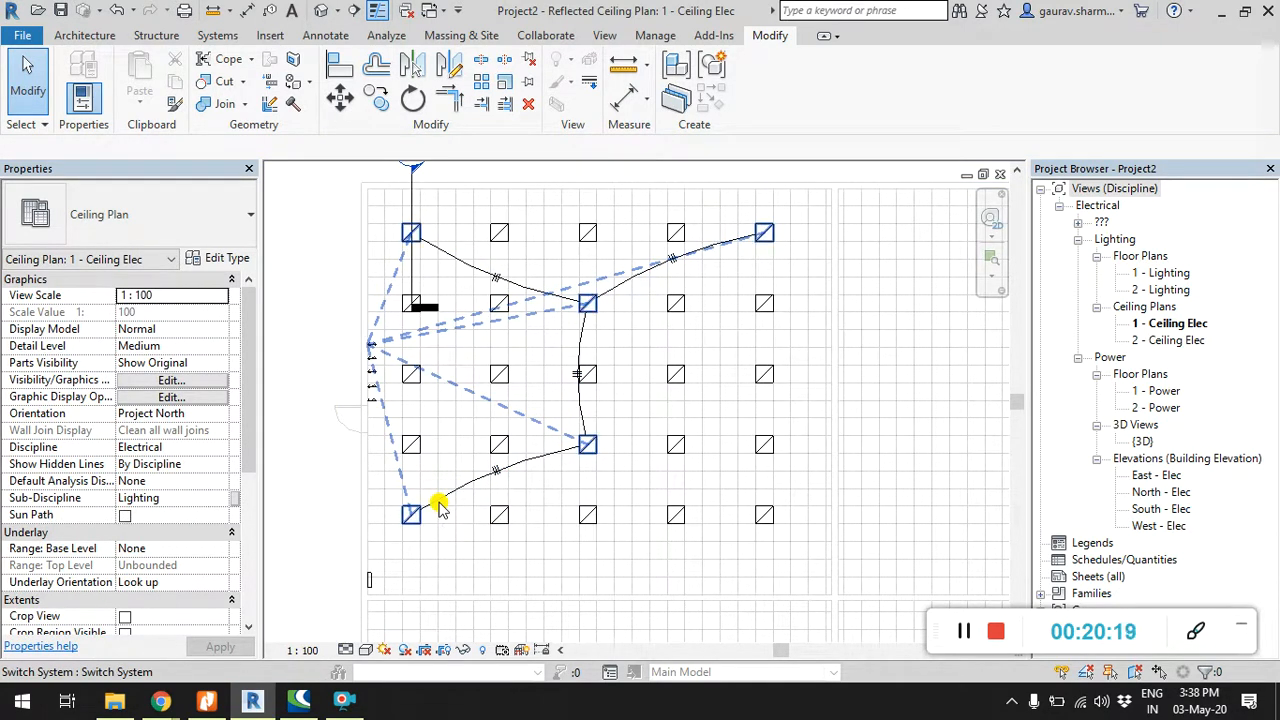
key(Tab)
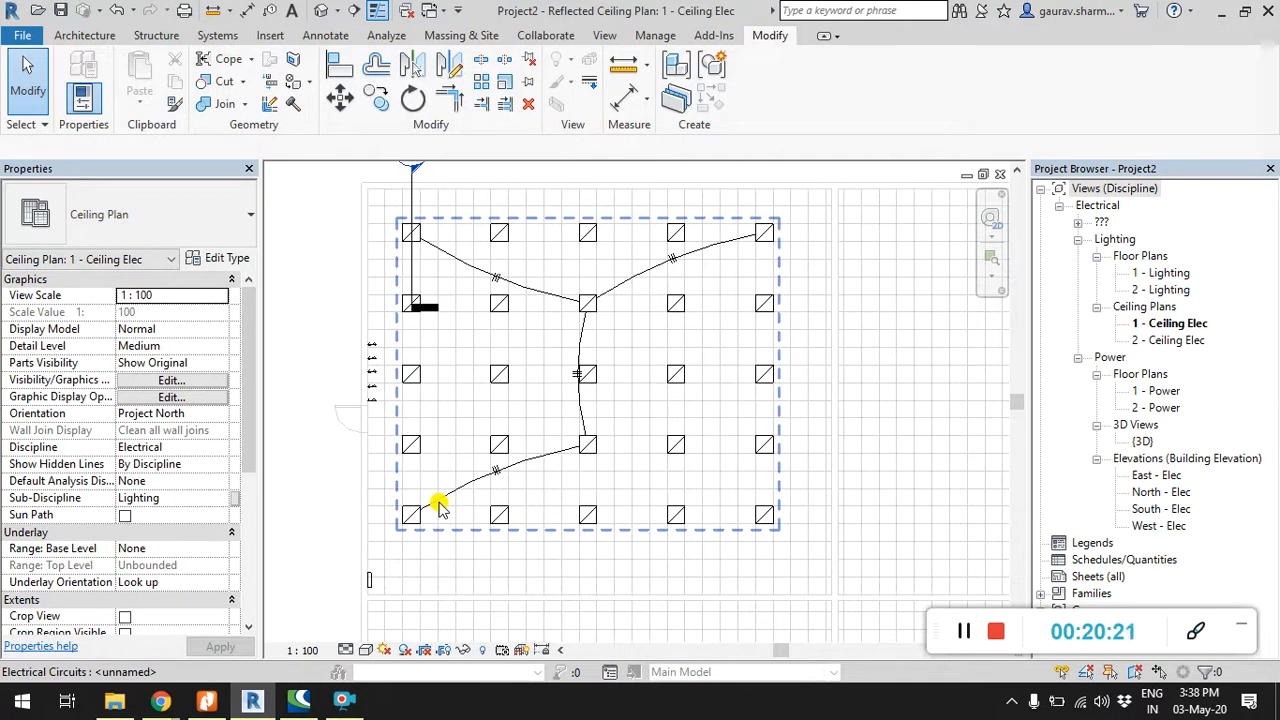
click(440, 507)
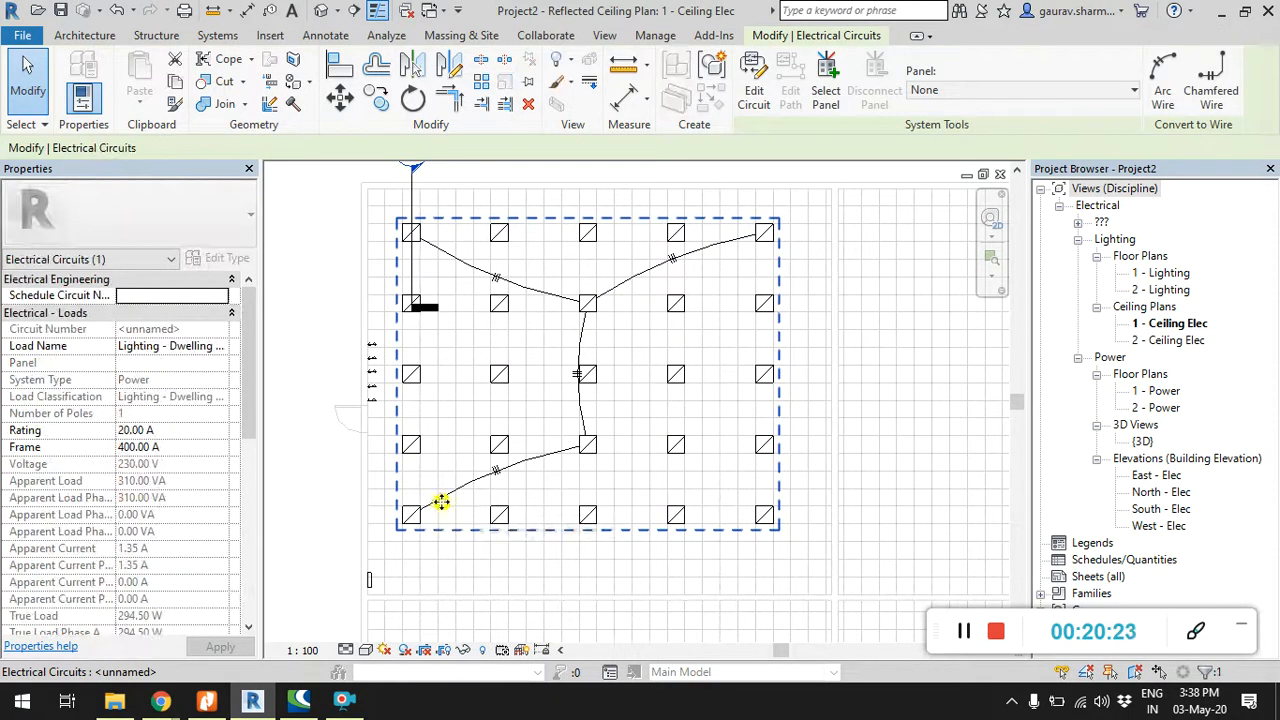
click(924, 92)
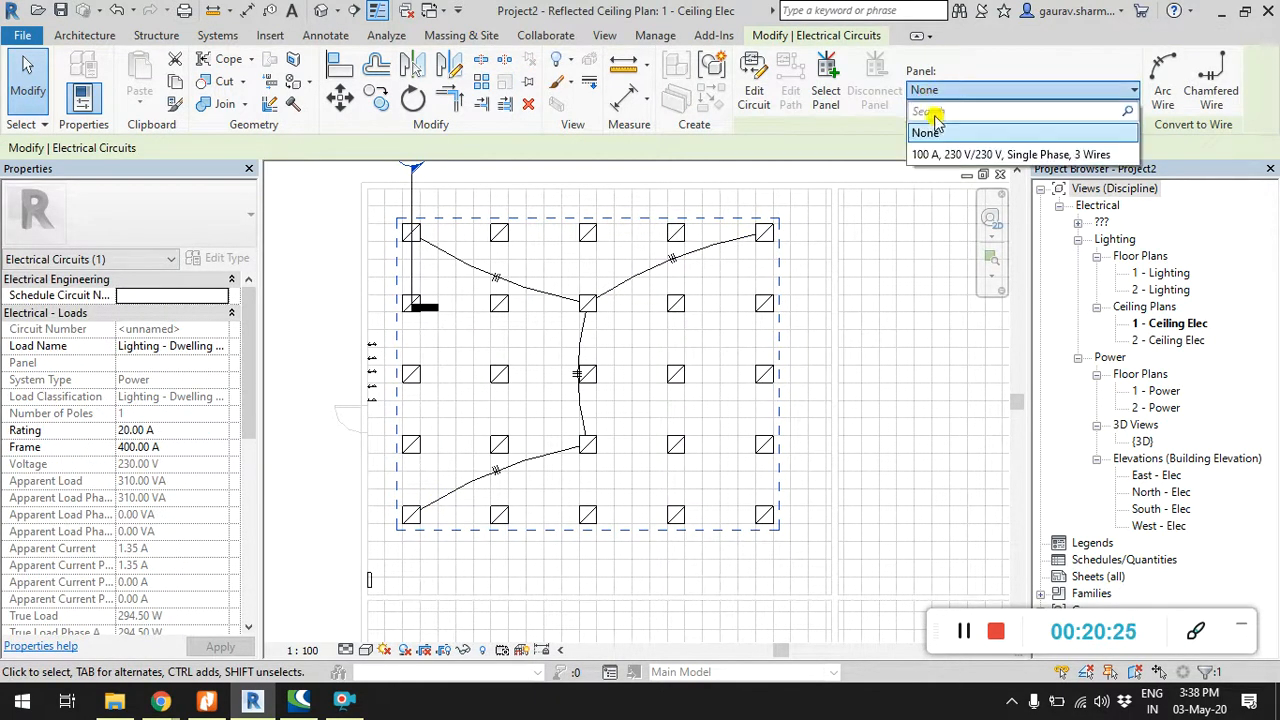
click(1017, 156)
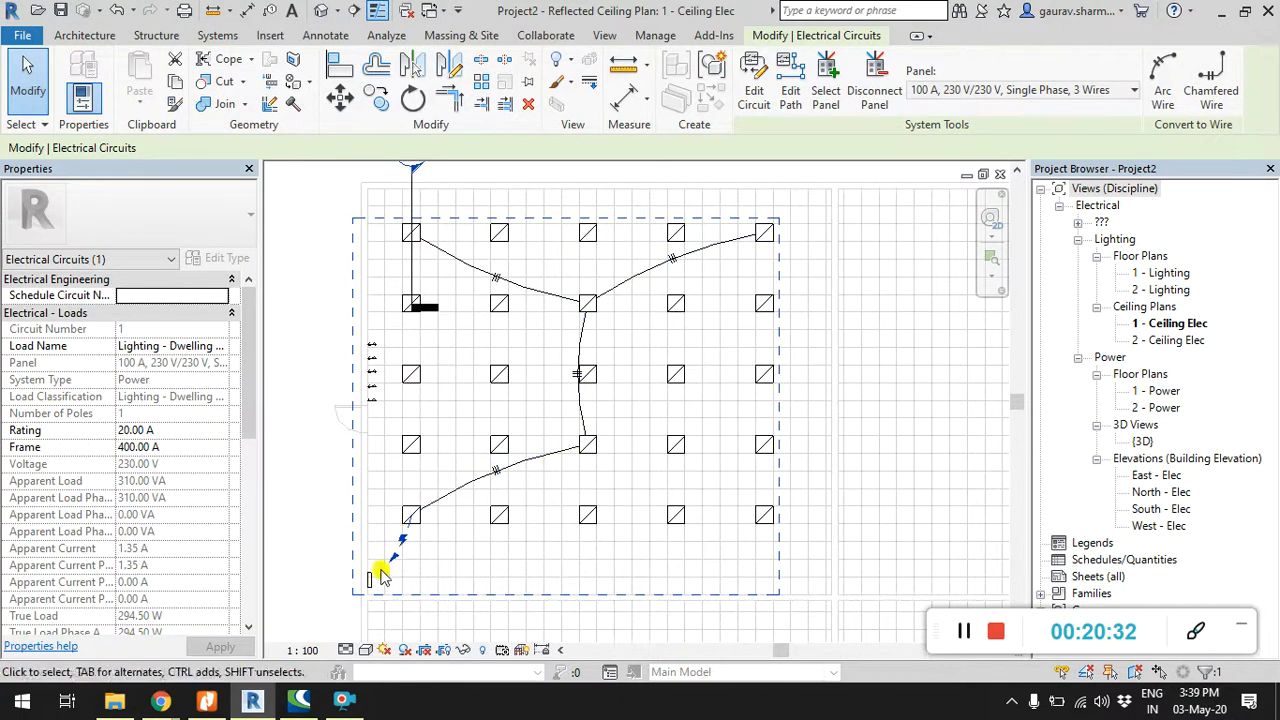
click(312, 565)
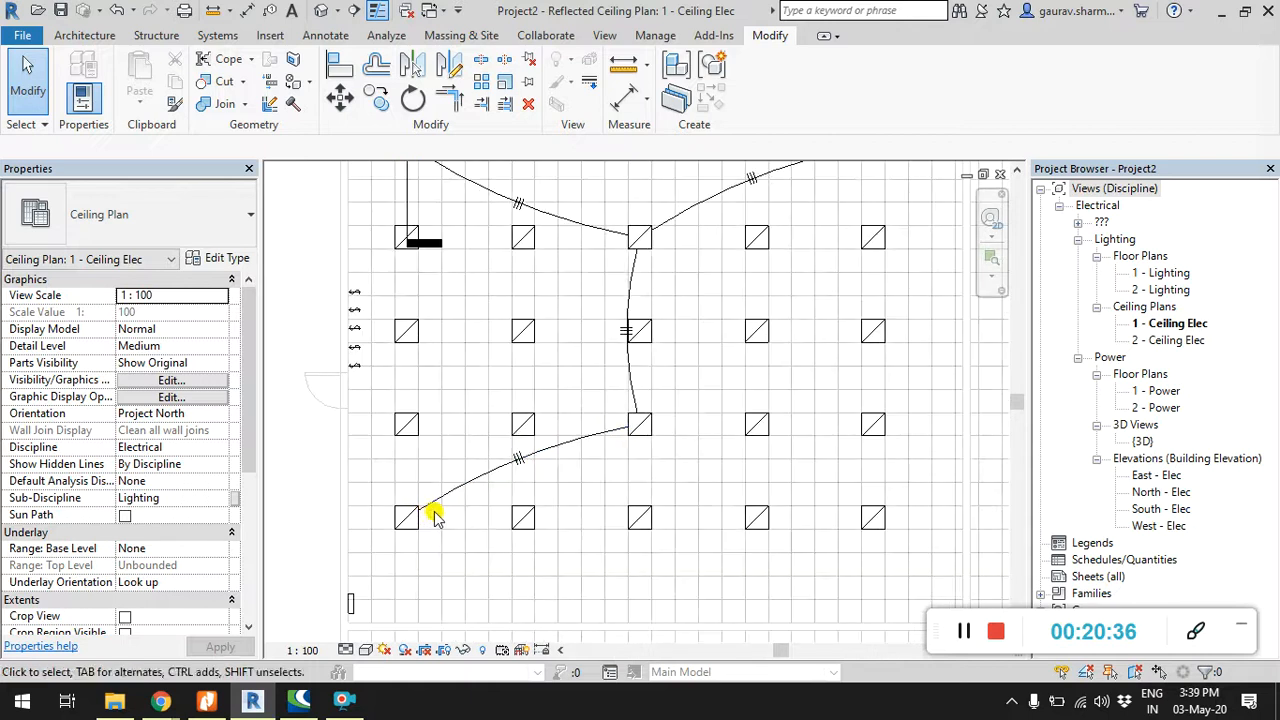
Step: Select the electrical network of the fixture nearest the panelboard, filter the selection to Wires only, and delete the wires
scroll(429, 514, up, 1)
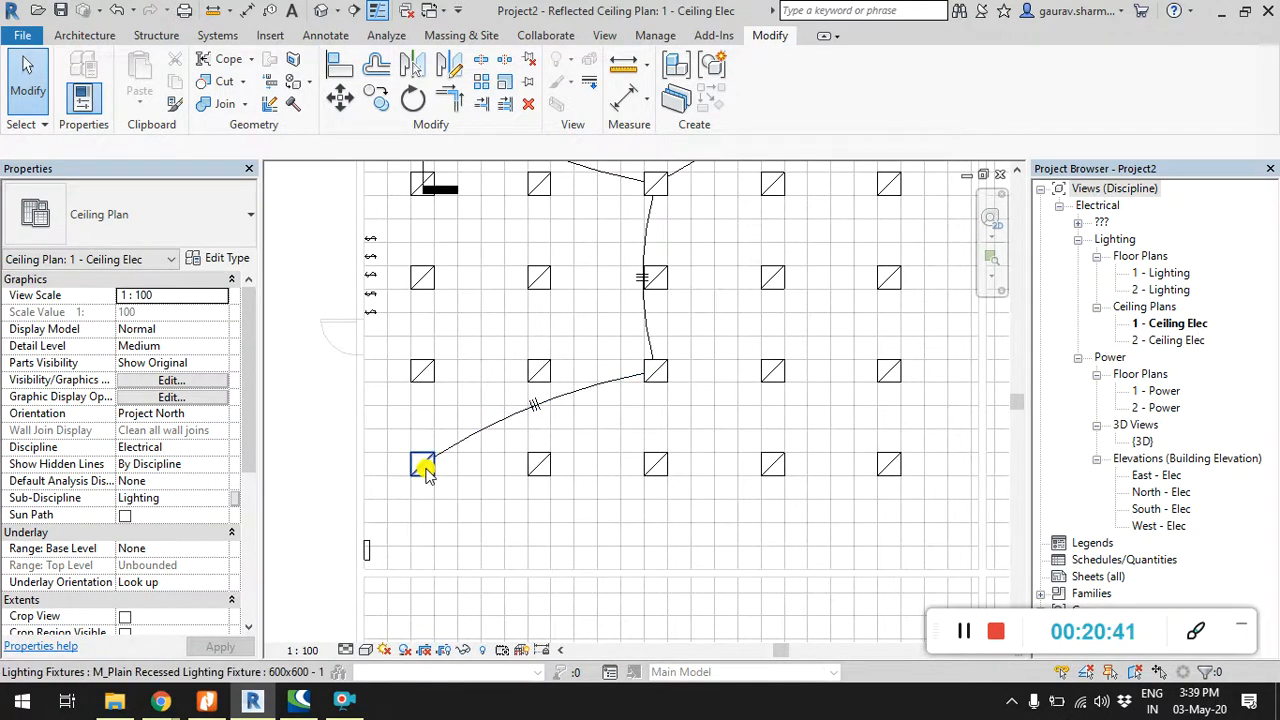
key(Tab)
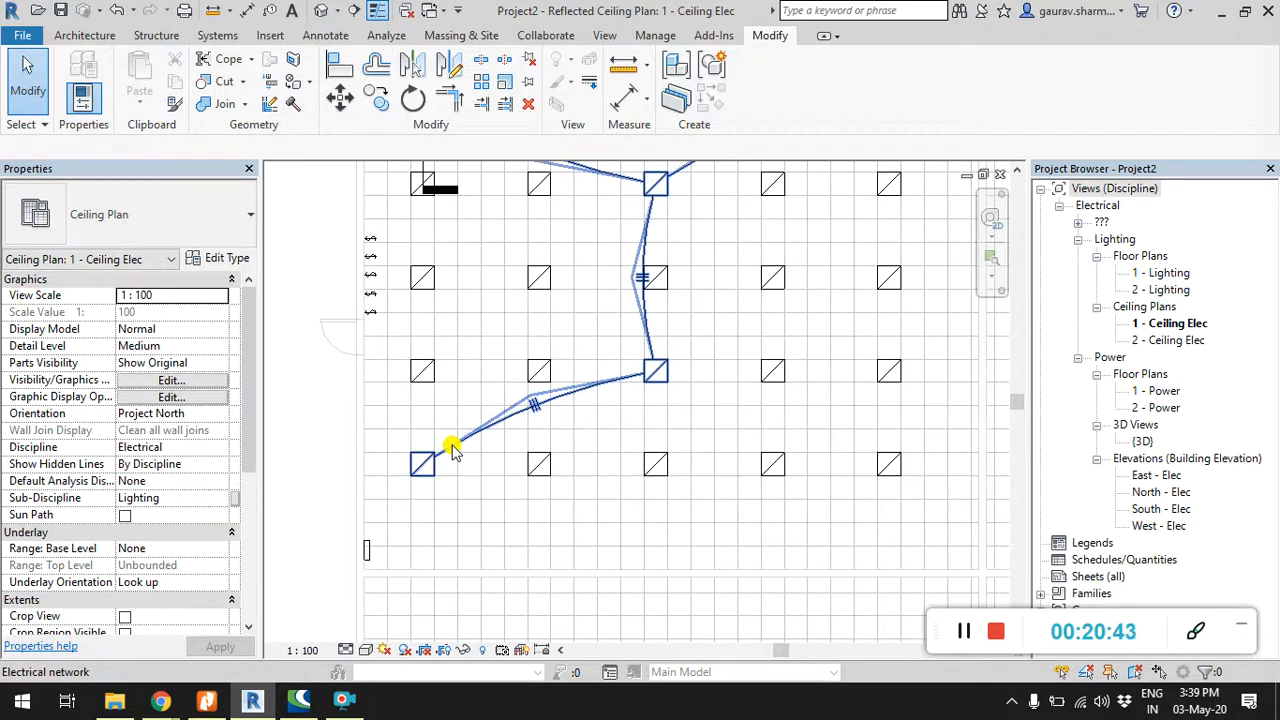
click(452, 447)
click(755, 100)
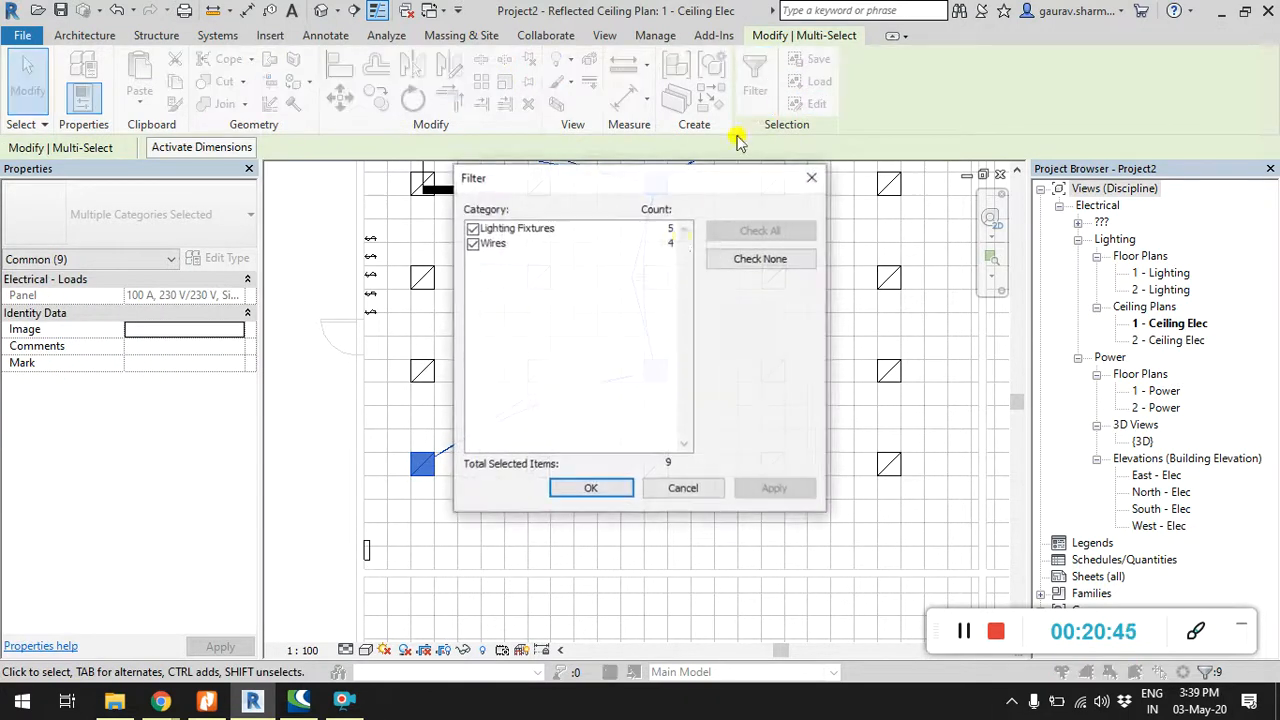
click(473, 228)
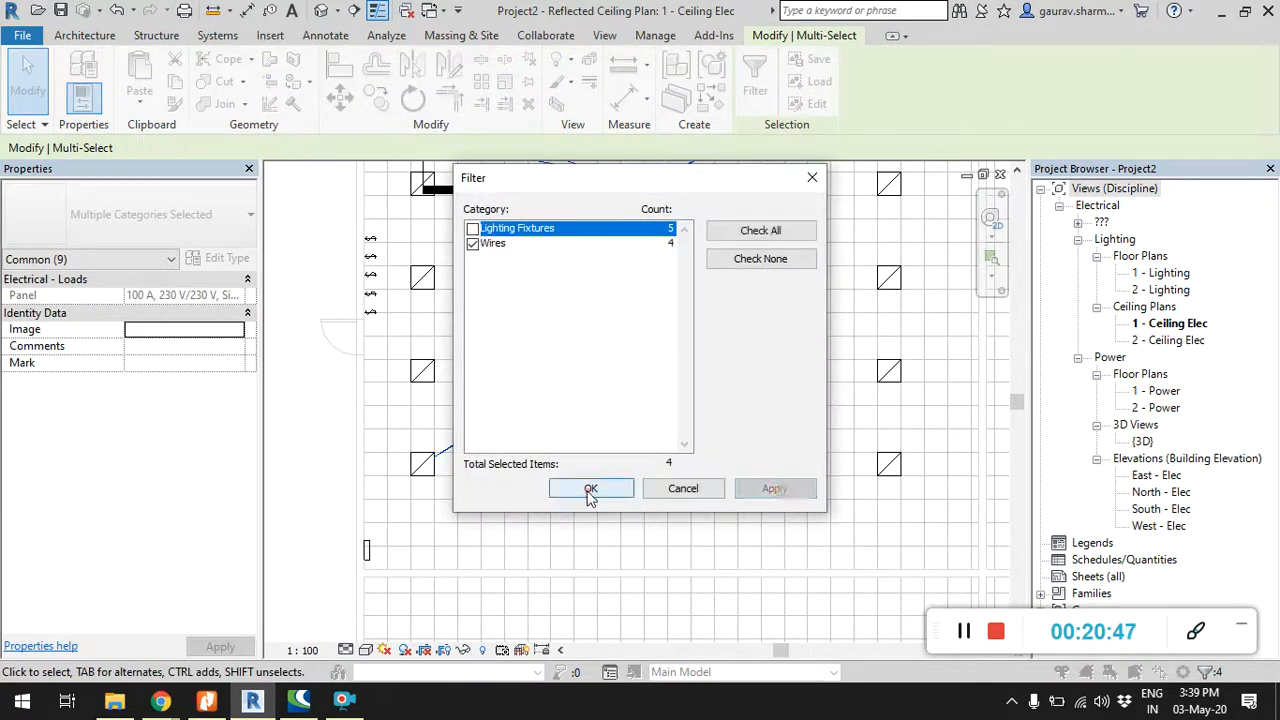
click(590, 490)
click(587, 493)
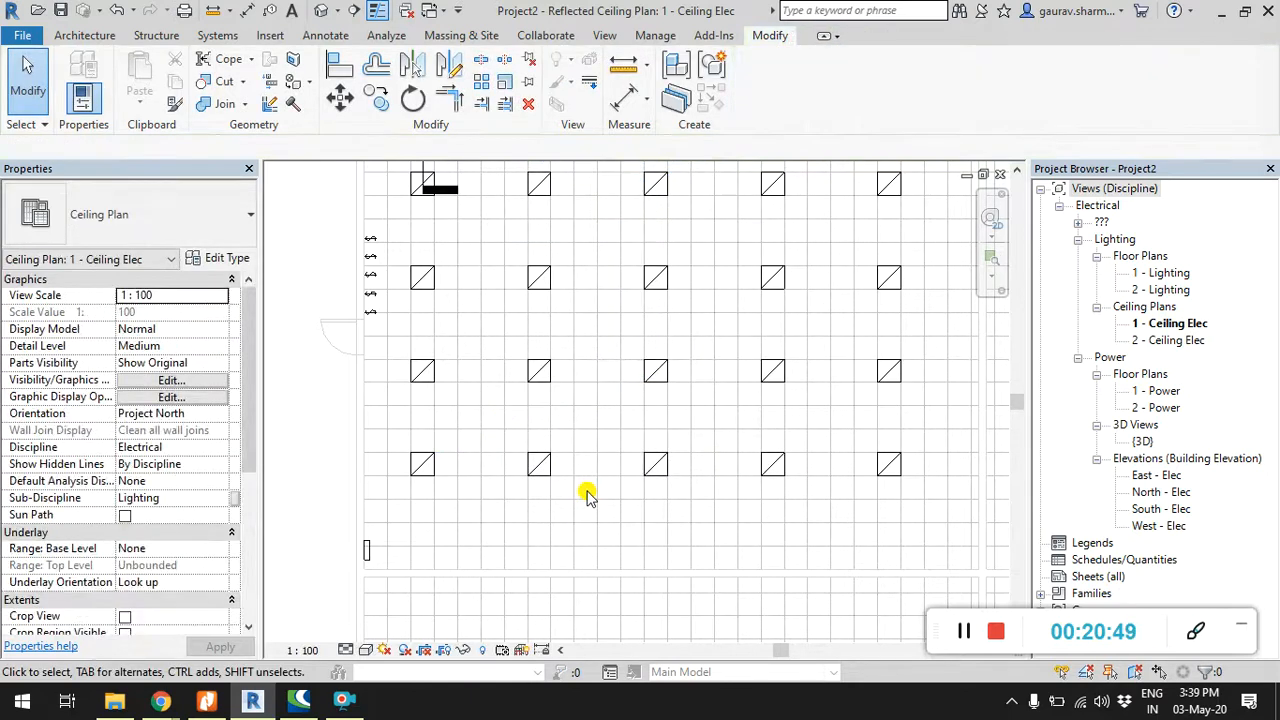
Step: Select the power circuit through the fixture nearest the panelboard and generate arc wiring for it, including the home run toward the panel
key(Tab)
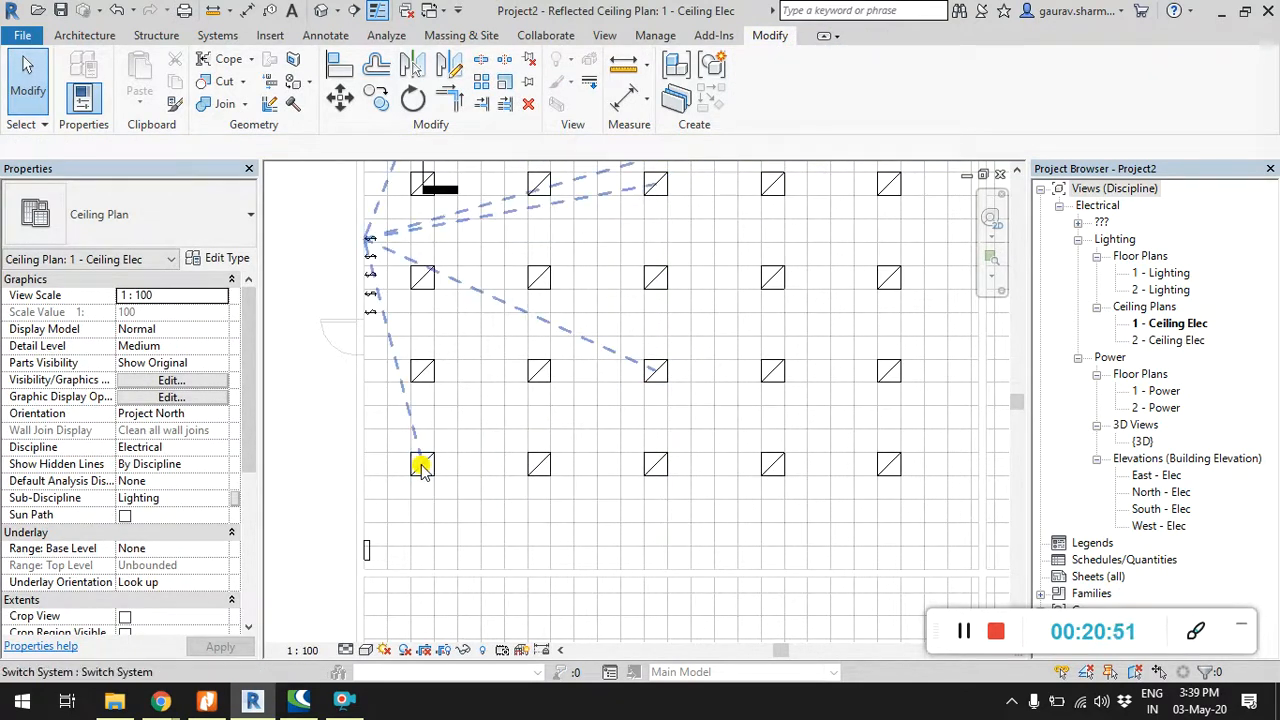
key(Tab)
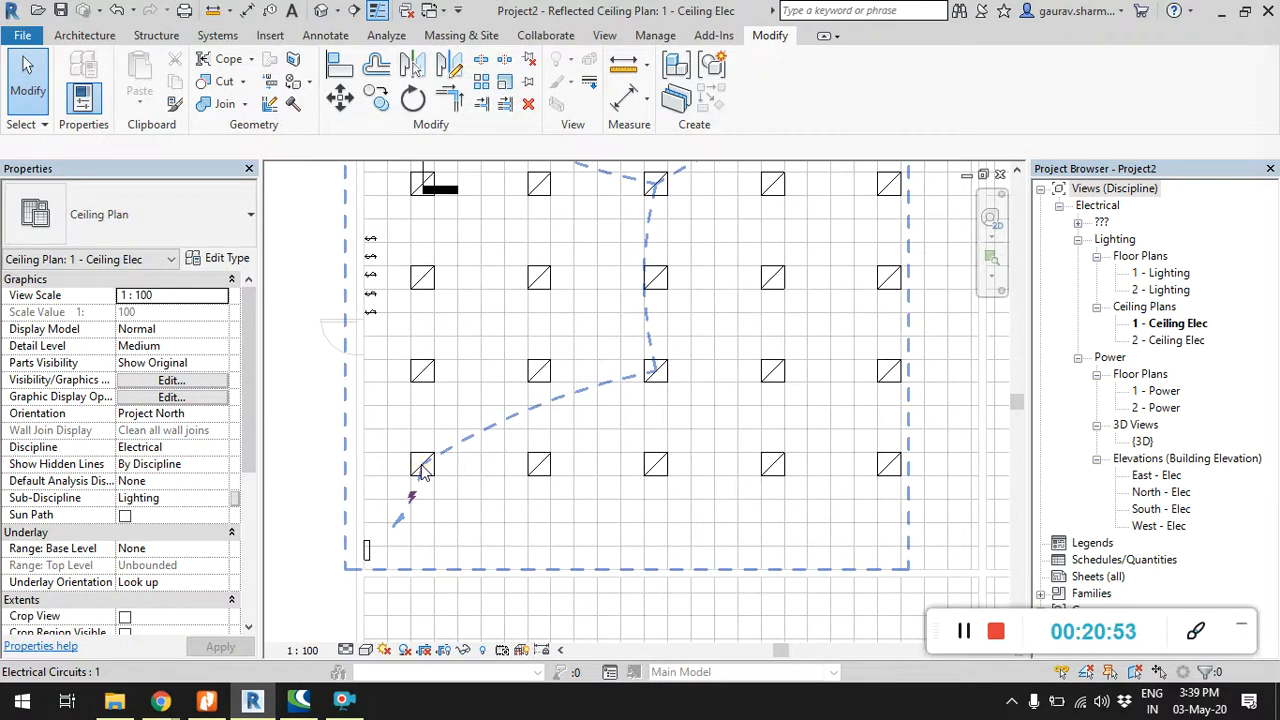
click(422, 470)
click(722, 378)
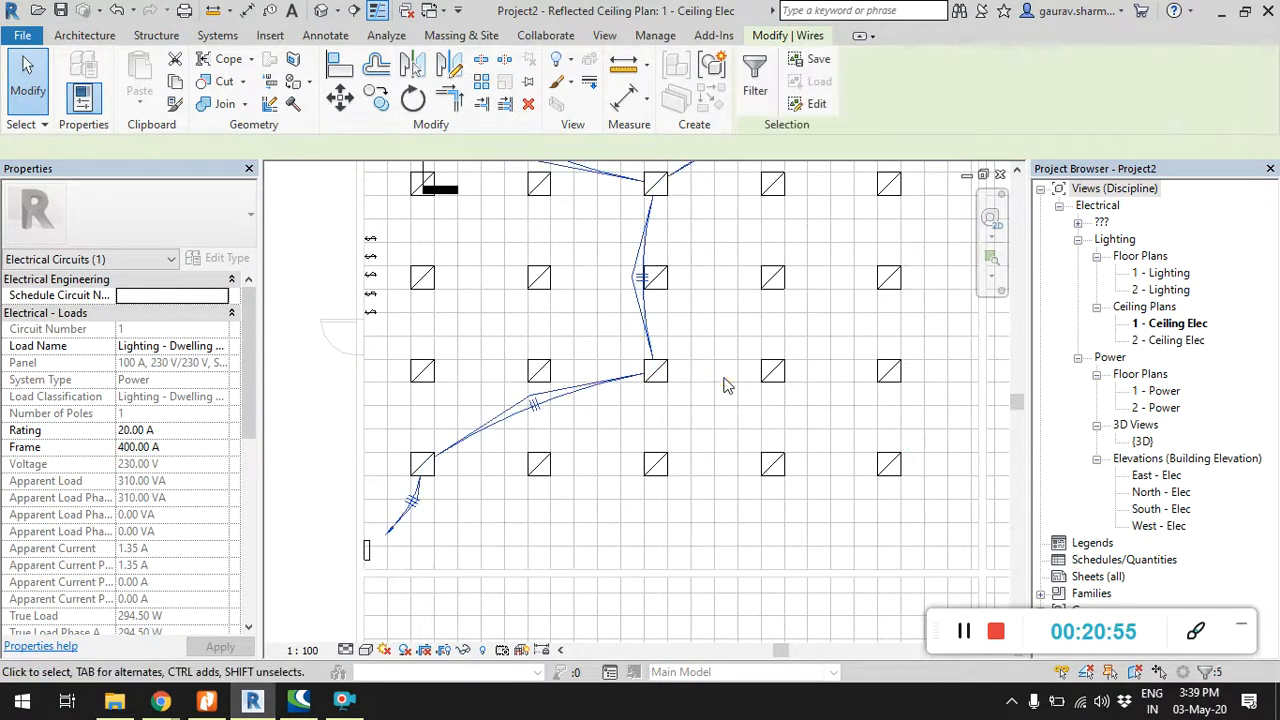
click(335, 532)
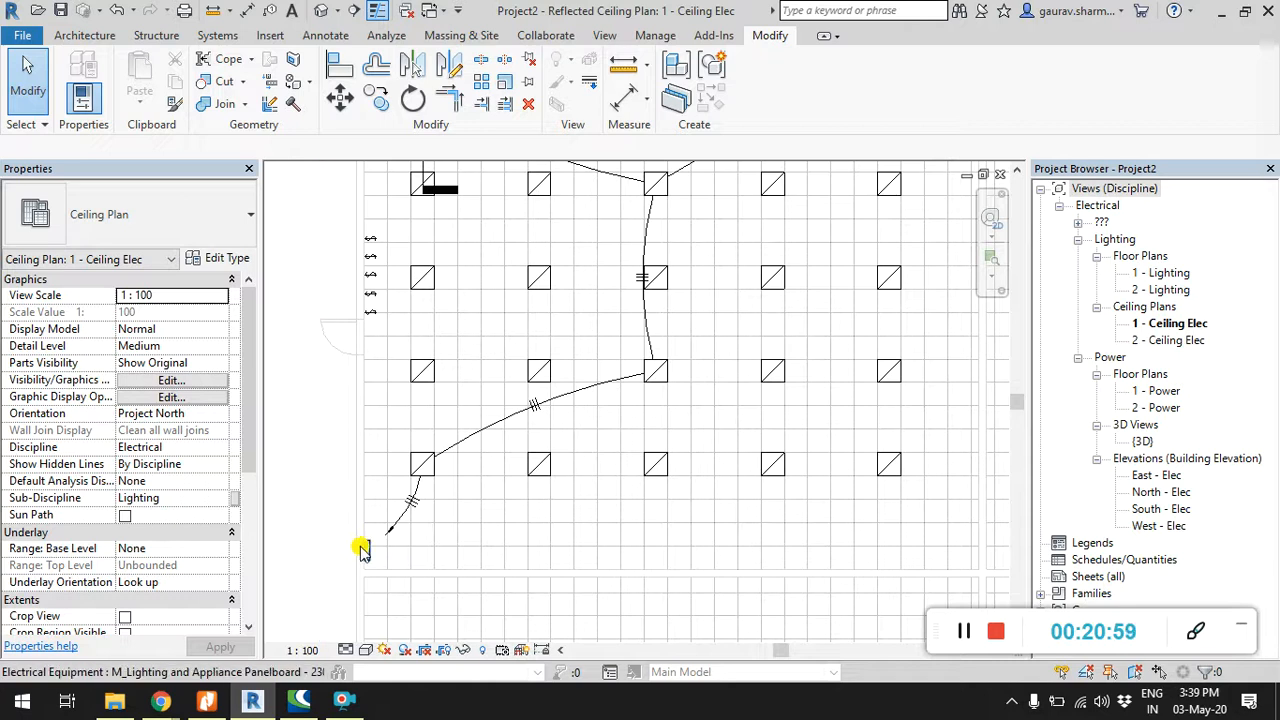
Step: Bend the vertical arc wire between the two middle-column fixtures farther outward so it curves clear of the fixture between them
scroll(322, 486, up, 1)
scroll(699, 427, down, 2)
middle_drag(702, 411, 645, 534)
scroll(545, 319, up, 4)
scroll(537, 297, down, 2)
scroll(630, 328, up, 1)
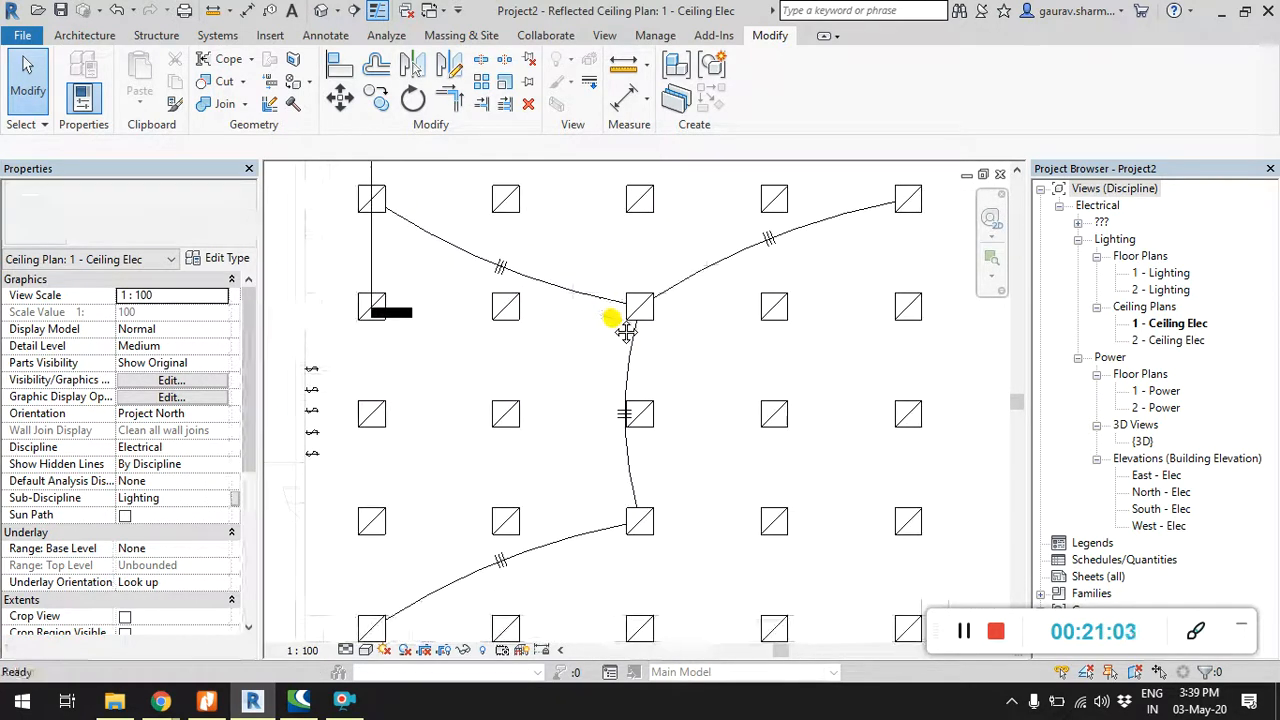
click(623, 360)
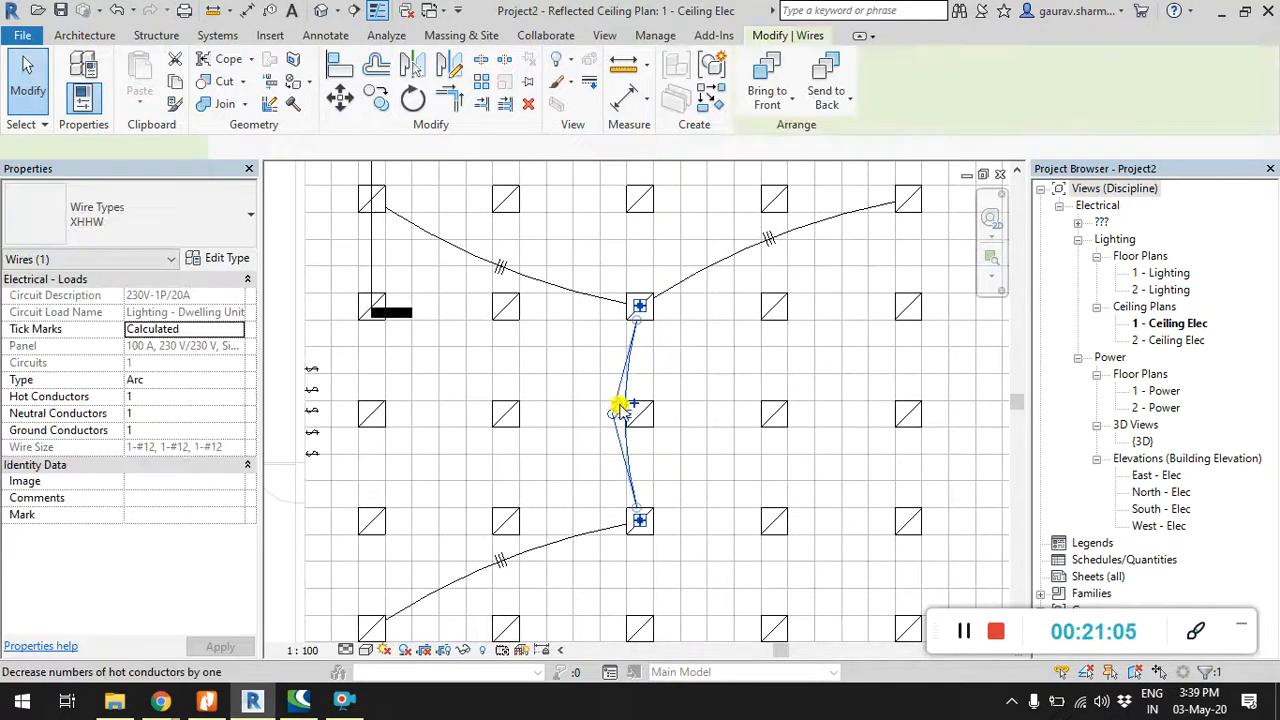
drag(617, 409, 572, 416)
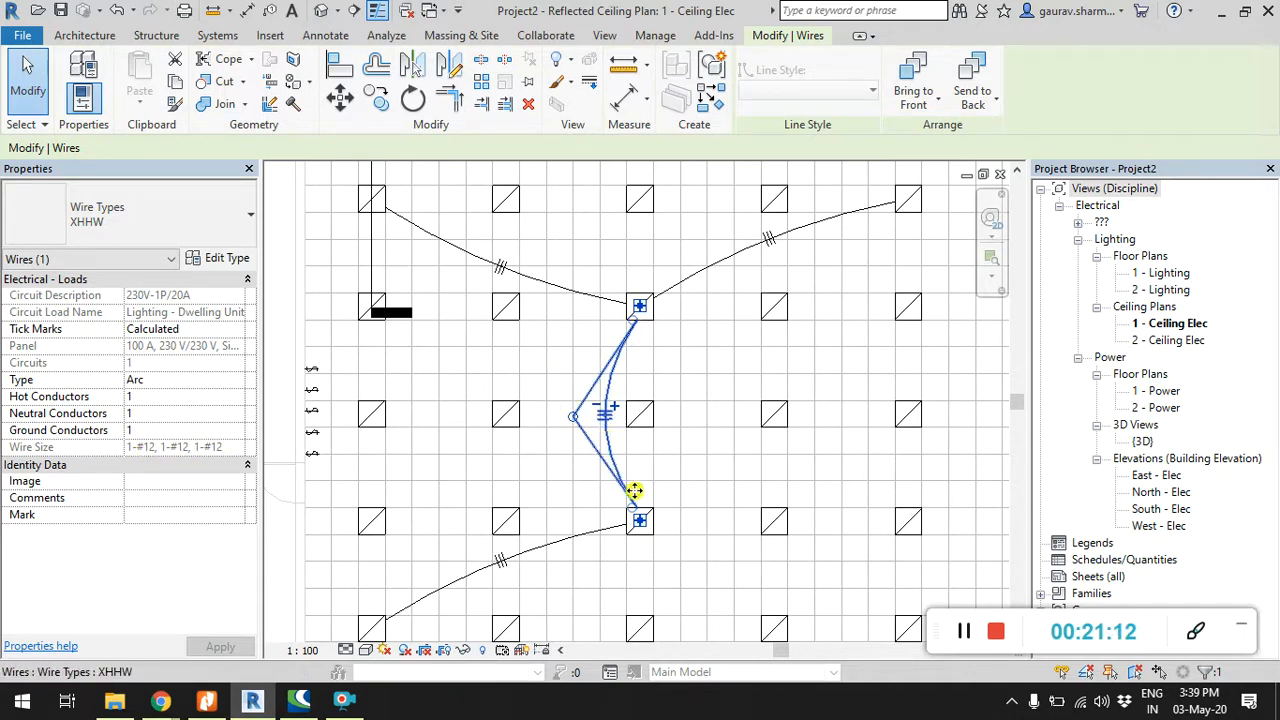
click(279, 402)
middle_drag(586, 418, 582, 385)
scroll(594, 420, down, 1)
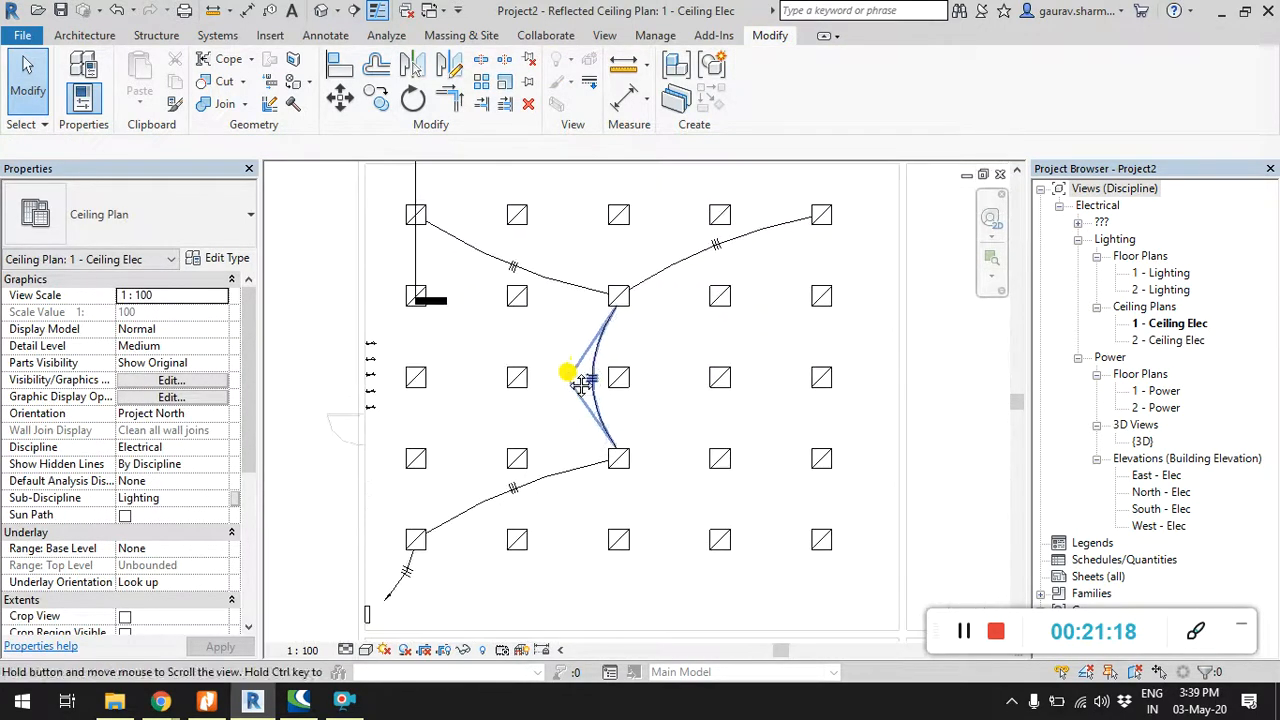
Step: Open the electrical settings without saving the project, show the Wiring settings, and widen the column of values
click(218, 37)
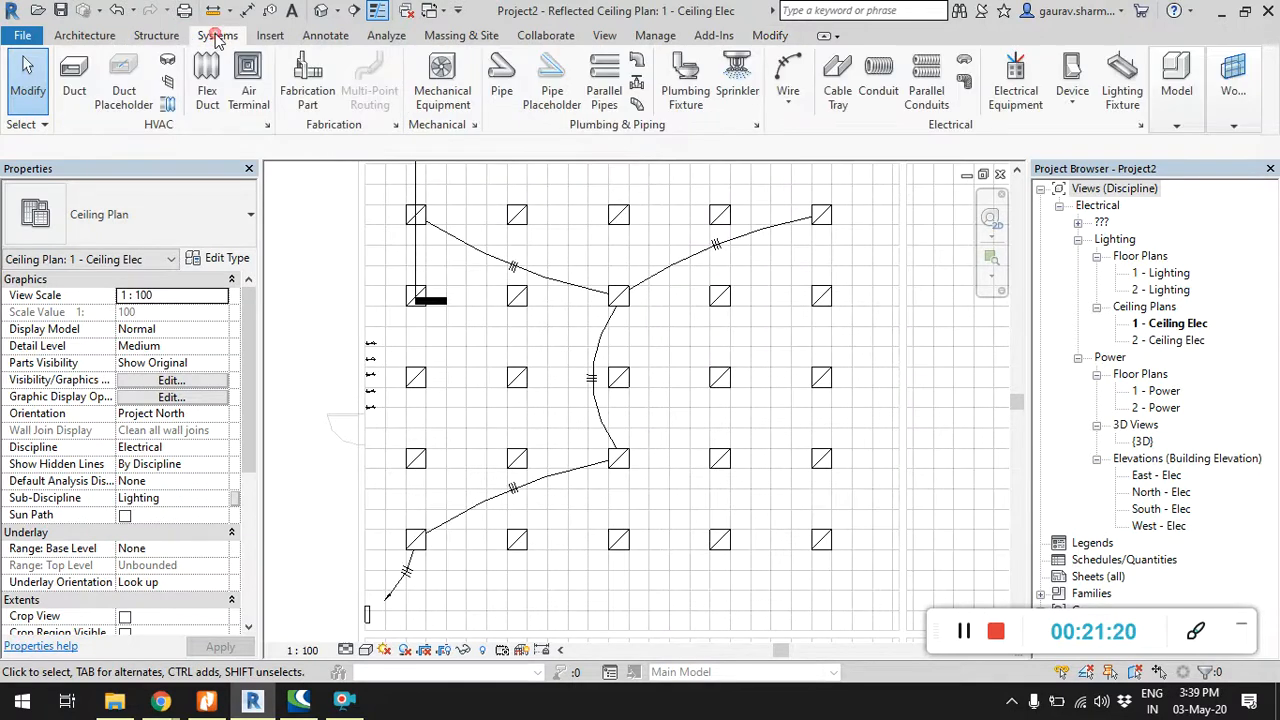
click(1176, 80)
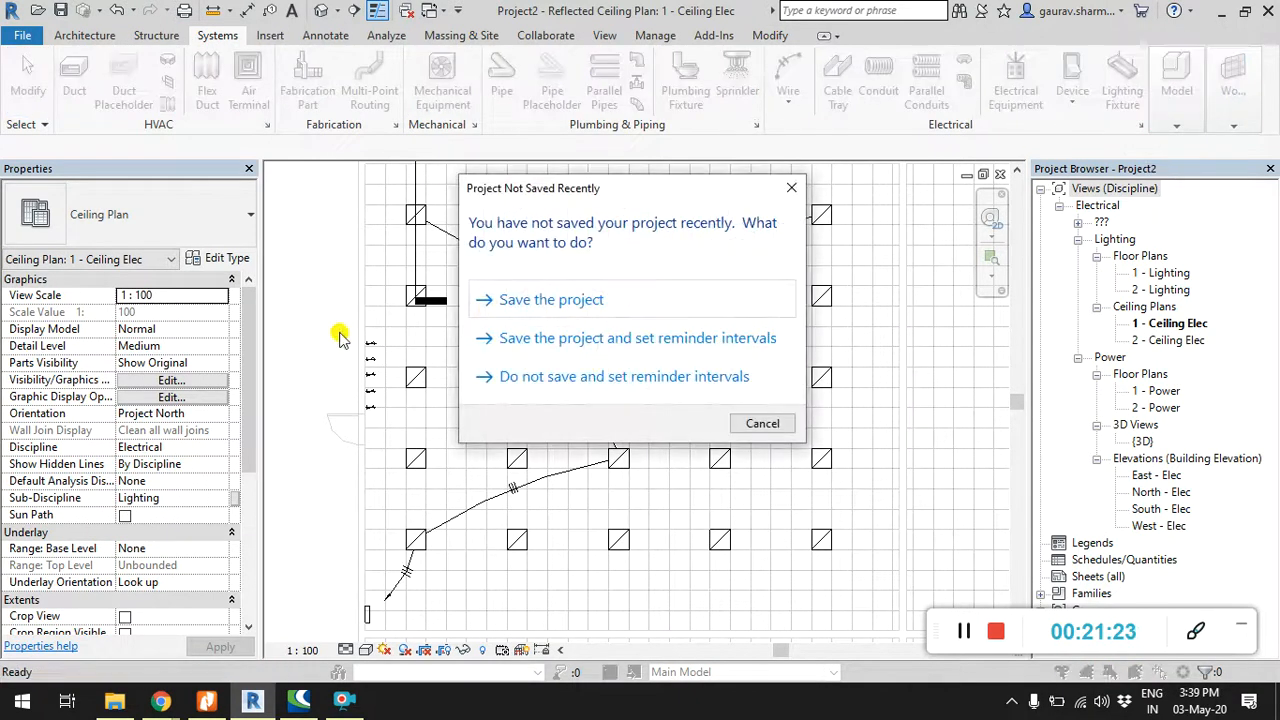
click(762, 425)
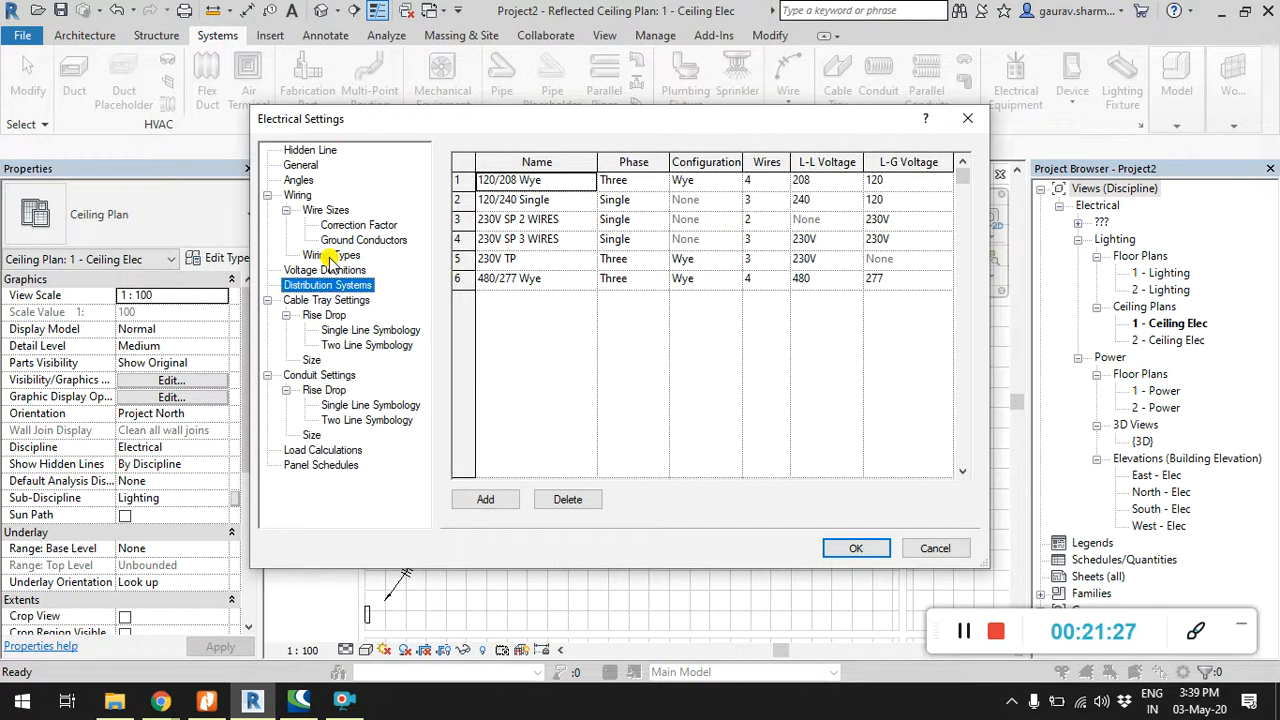
click(301, 165)
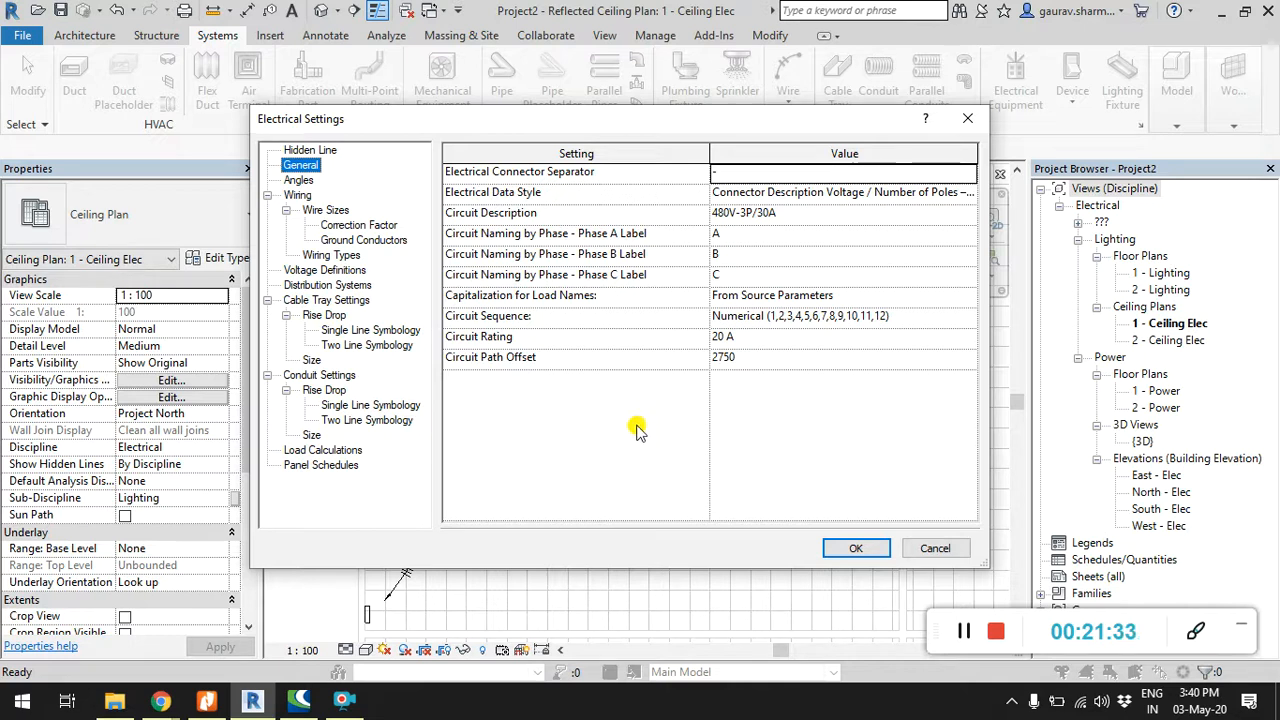
click(298, 195)
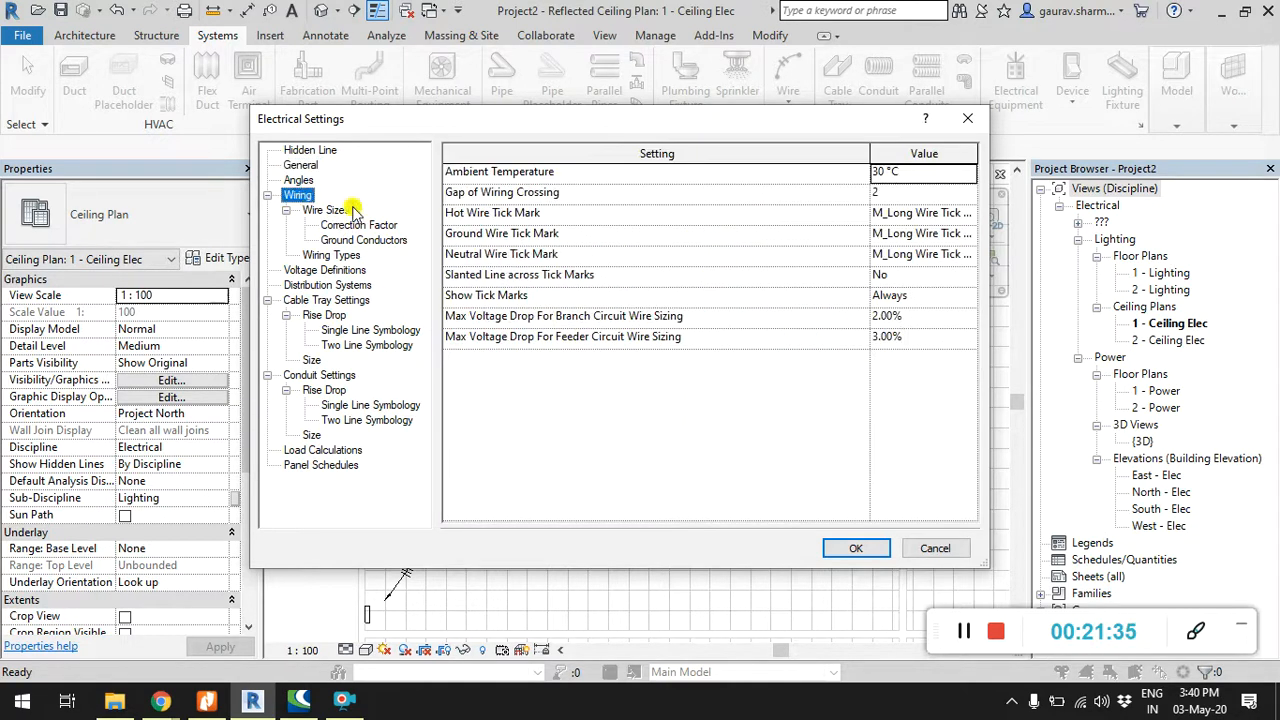
drag(869, 155, 720, 163)
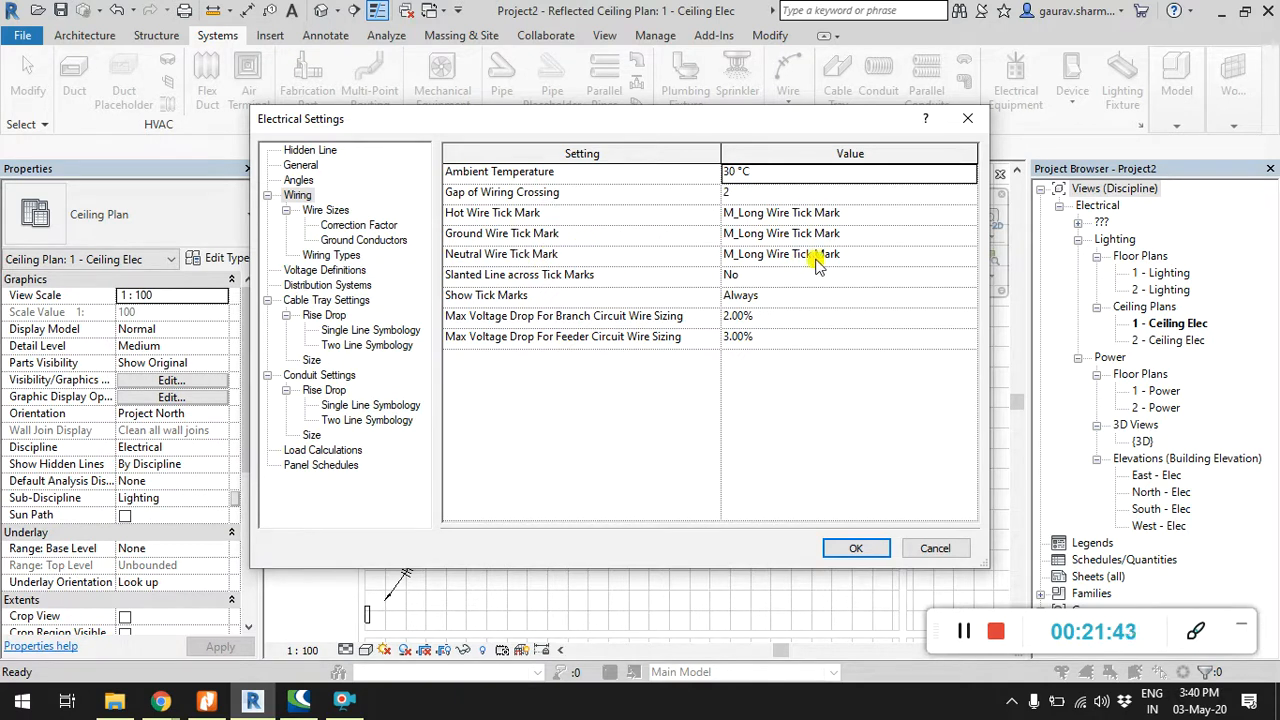
Step: Set the Ground Wire Tick Mark to M_Short Wire Tick Mark and the Neutral Wire Tick Mark to M_Circle Wire Tick Mark
click(876, 244)
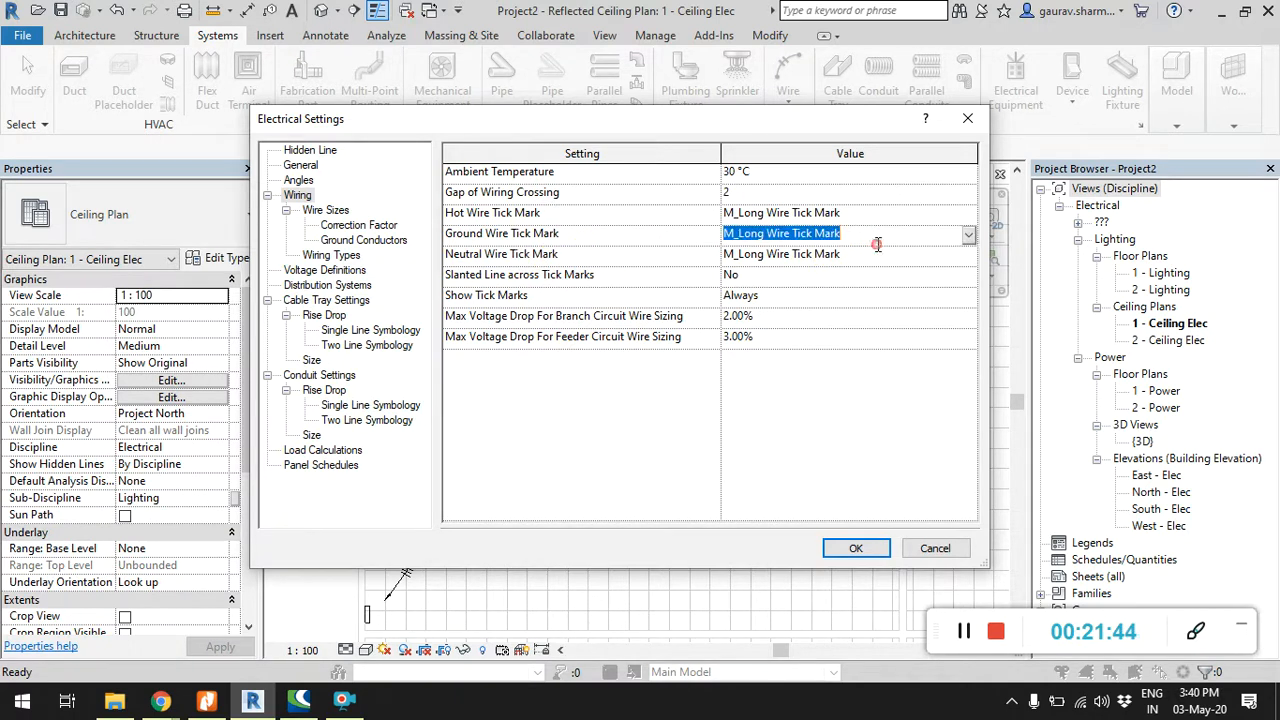
click(511, 215)
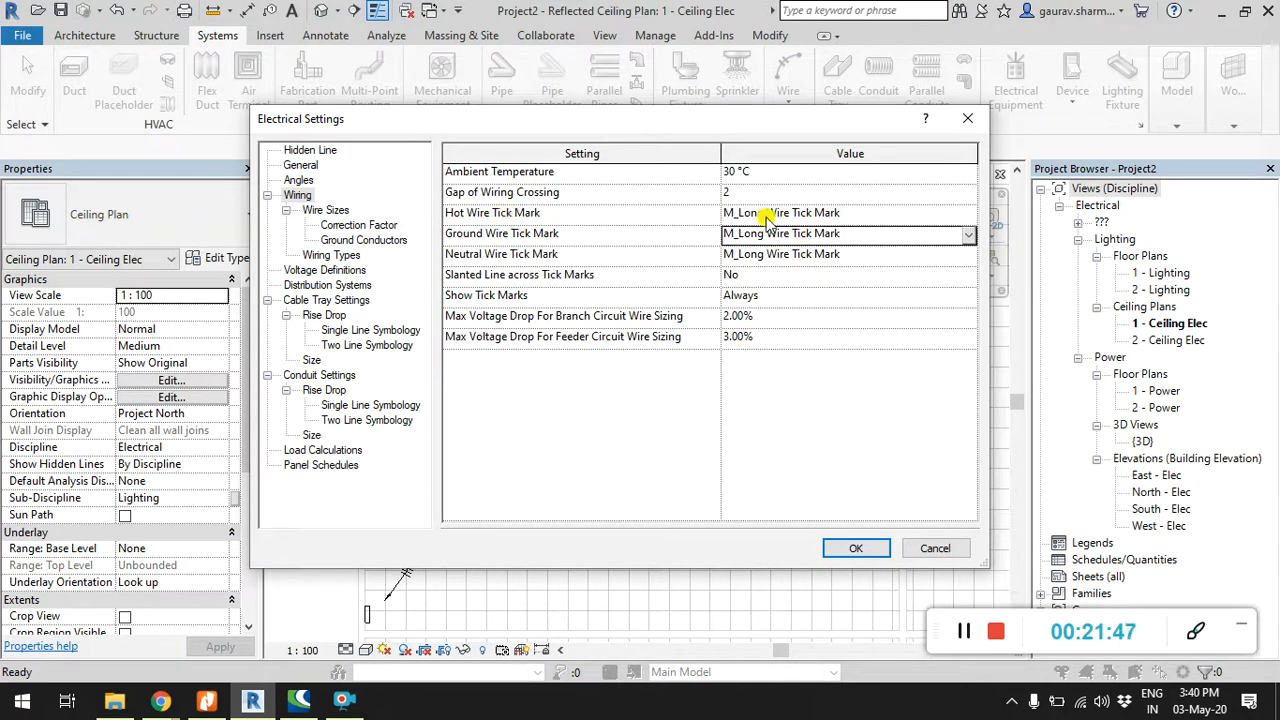
drag(757, 130, 735, 68)
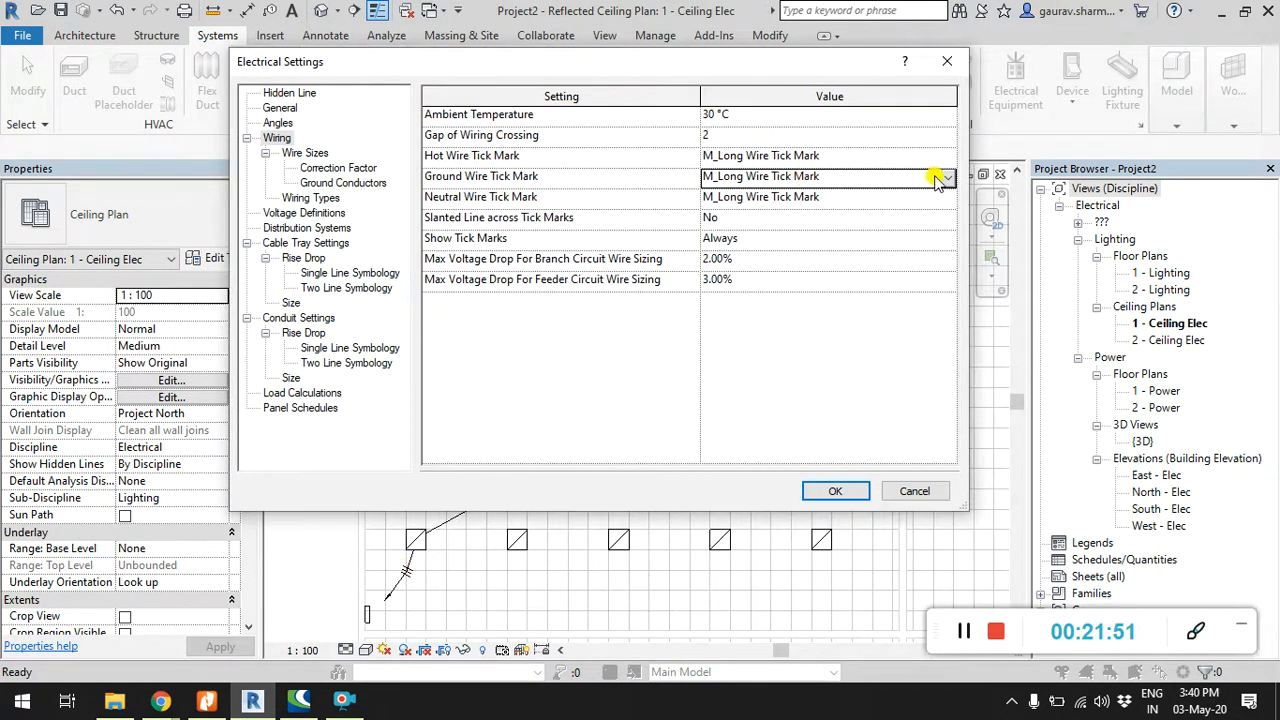
click(948, 177)
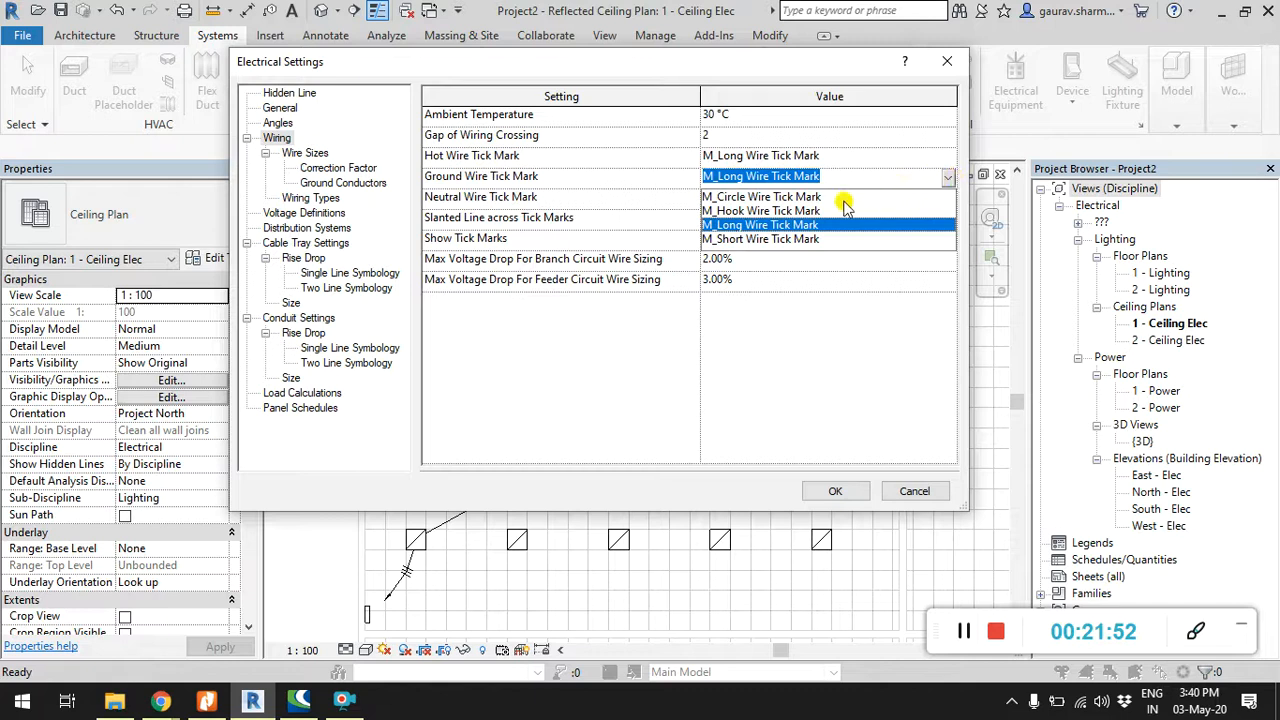
click(790, 239)
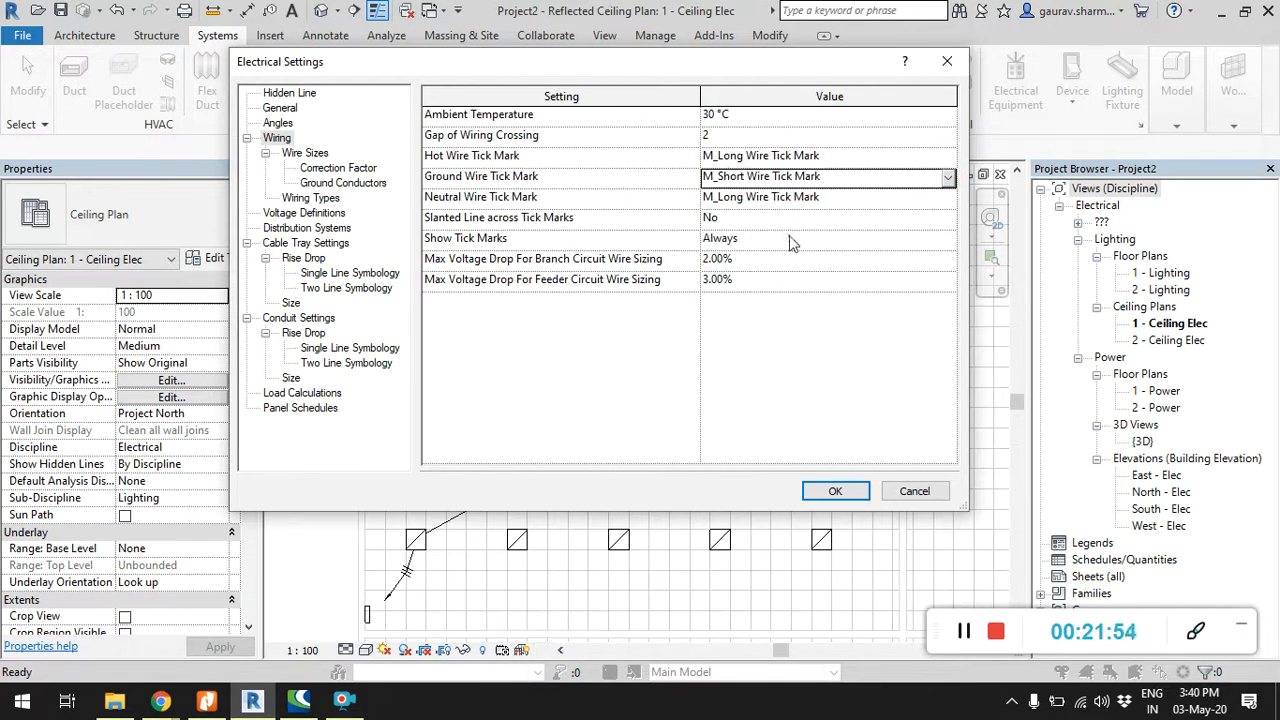
click(772, 204)
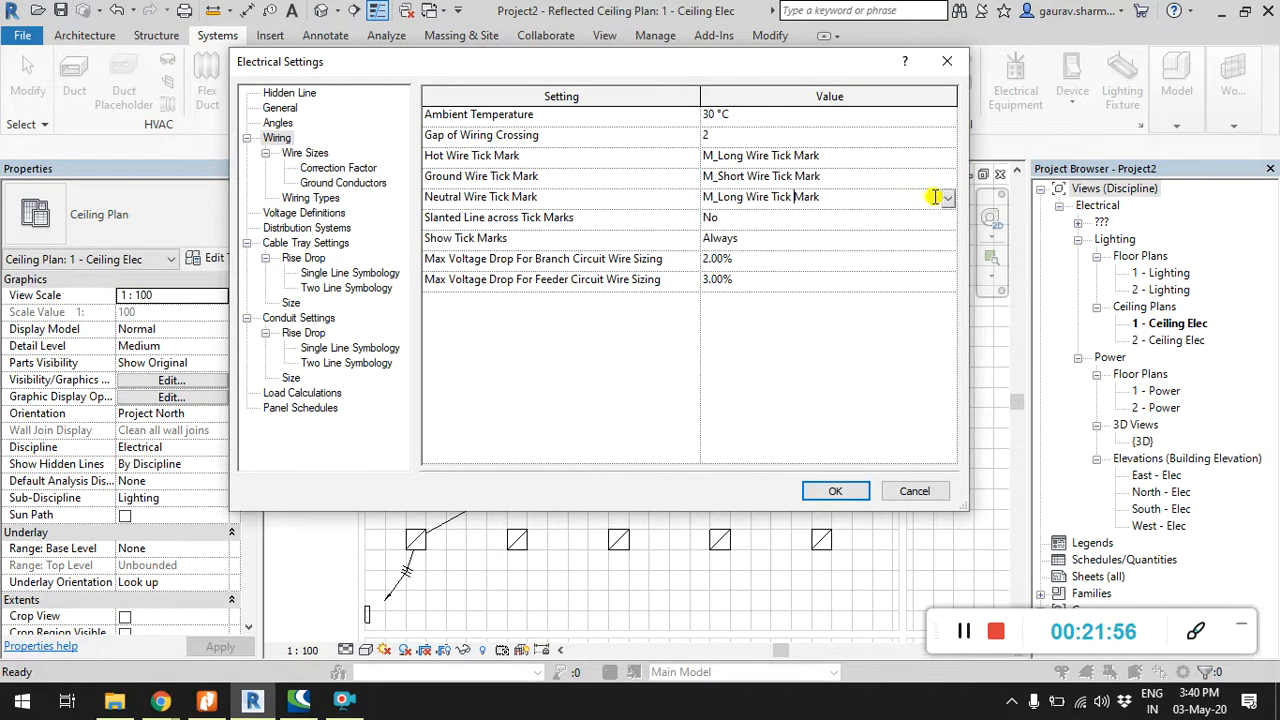
click(947, 198)
click(765, 218)
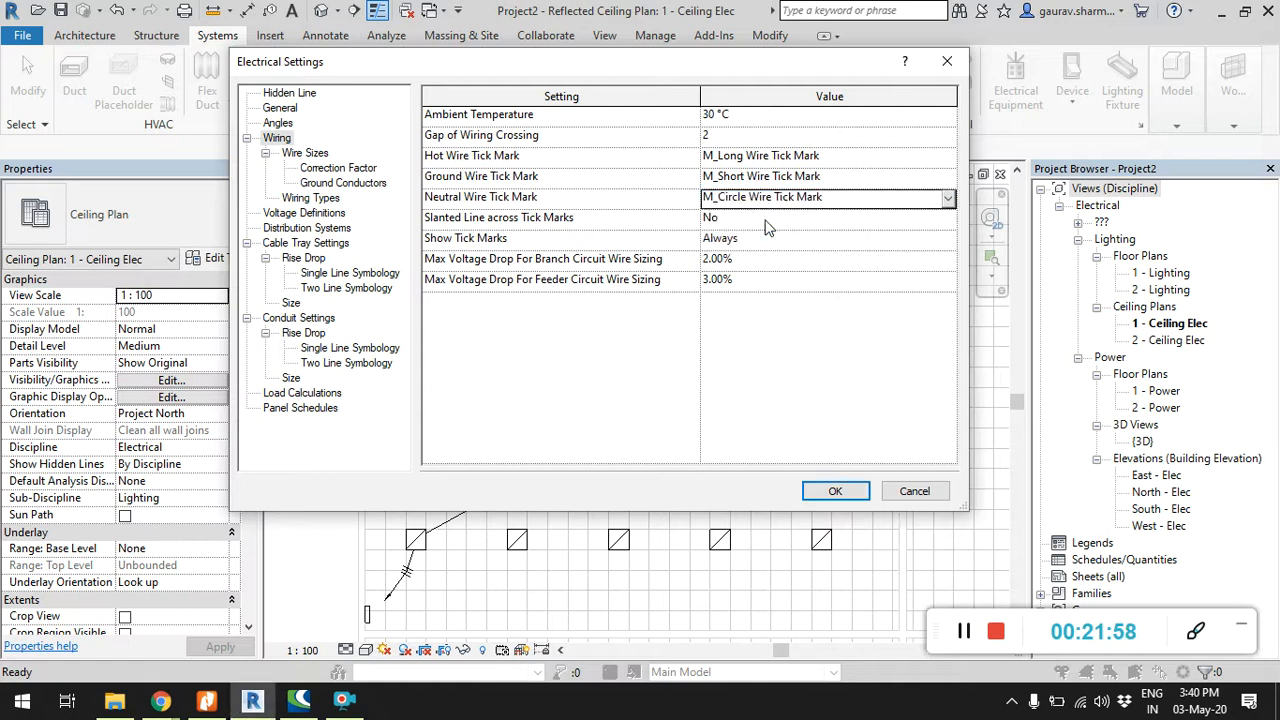
click(834, 491)
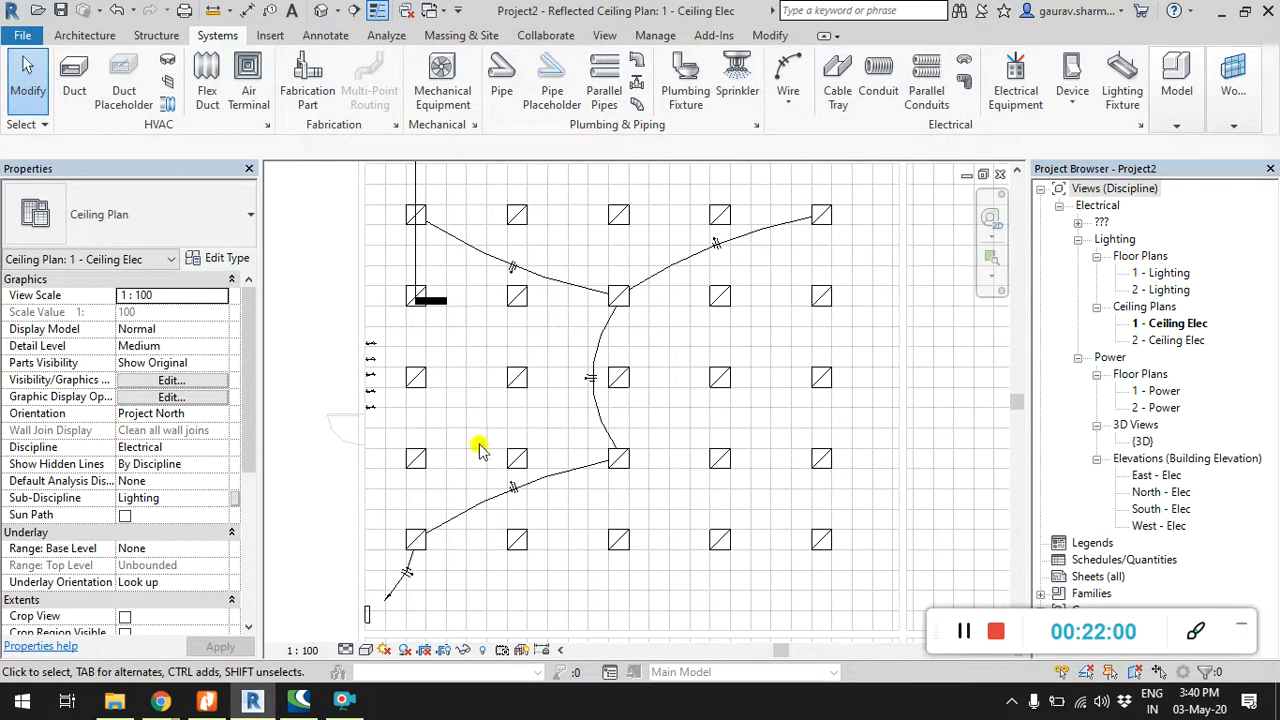
Step: Examine the hot, ground and neutral tick marks on the circuit's arc wires up close
scroll(600, 380, up, 5)
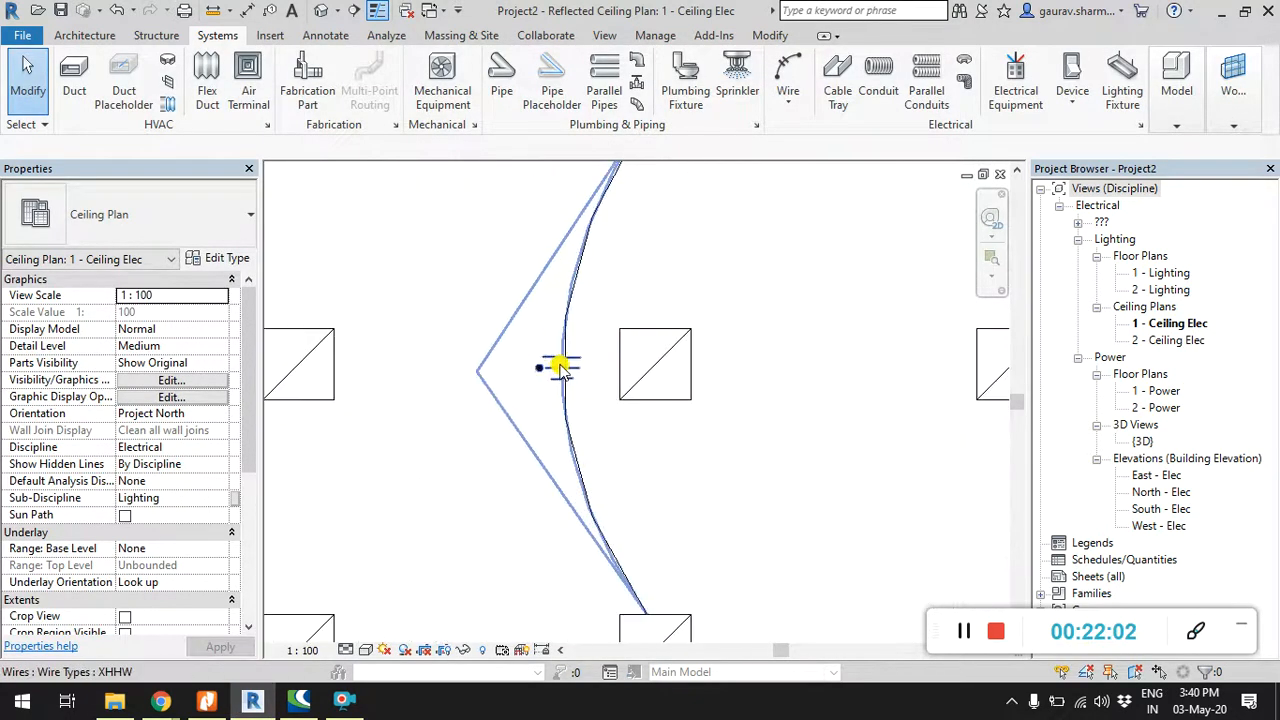
scroll(568, 390, up, 1)
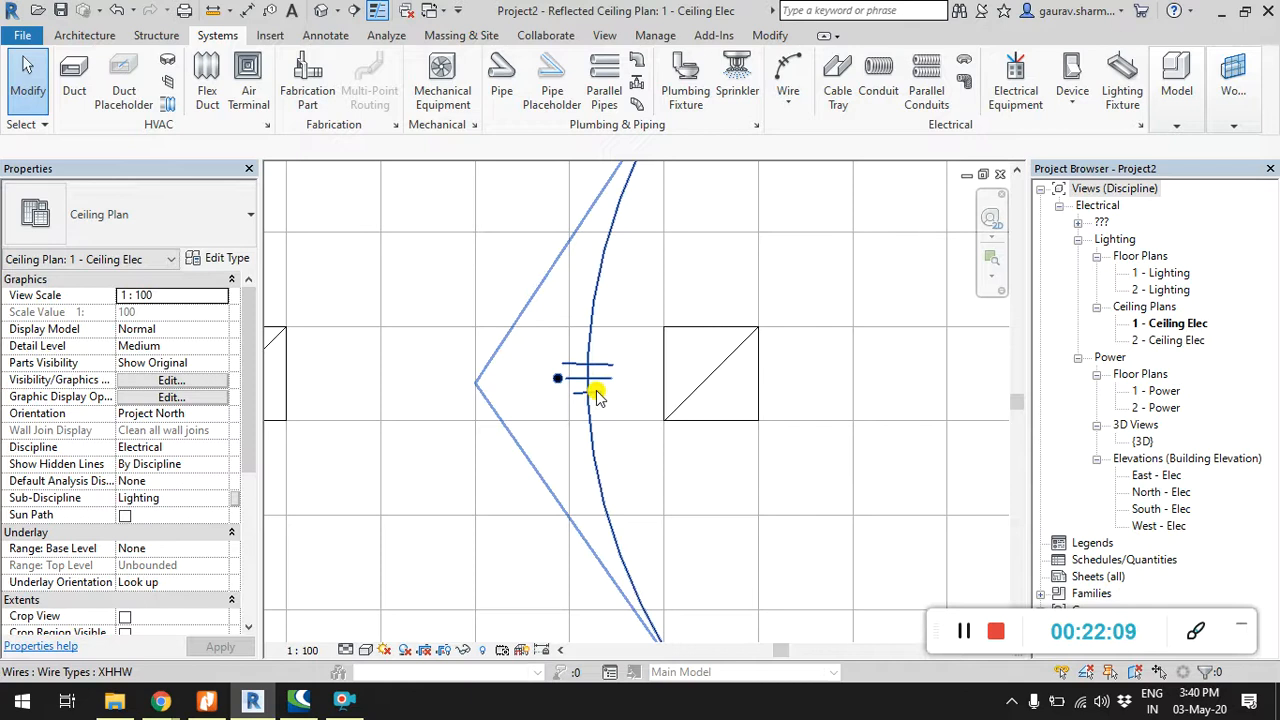
scroll(597, 396, down, 6)
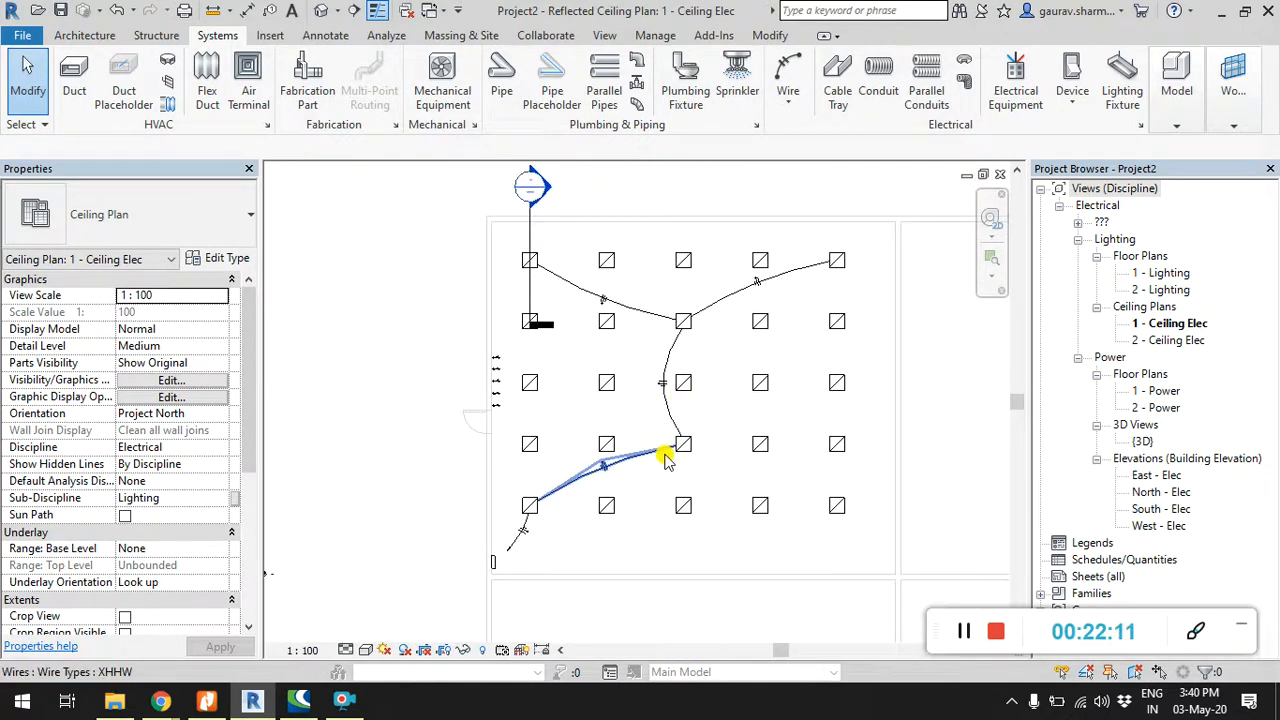
scroll(651, 474, up, 3)
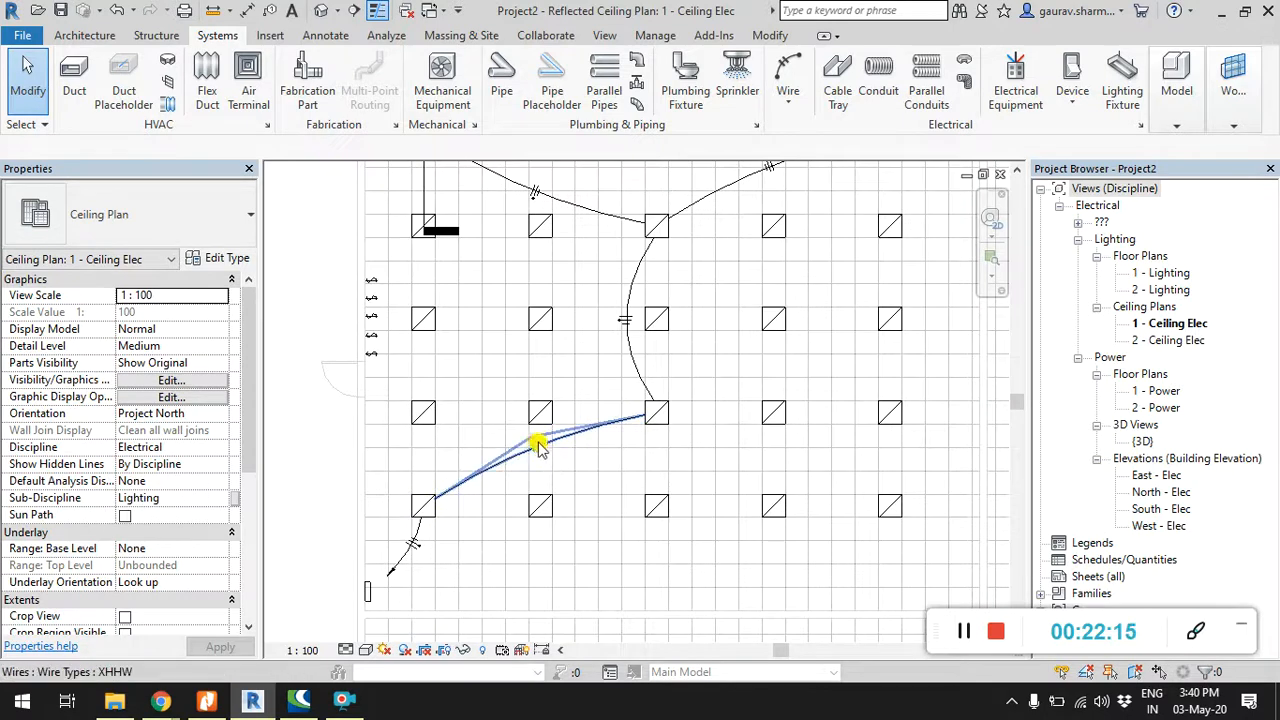
scroll(535, 450, down, 2)
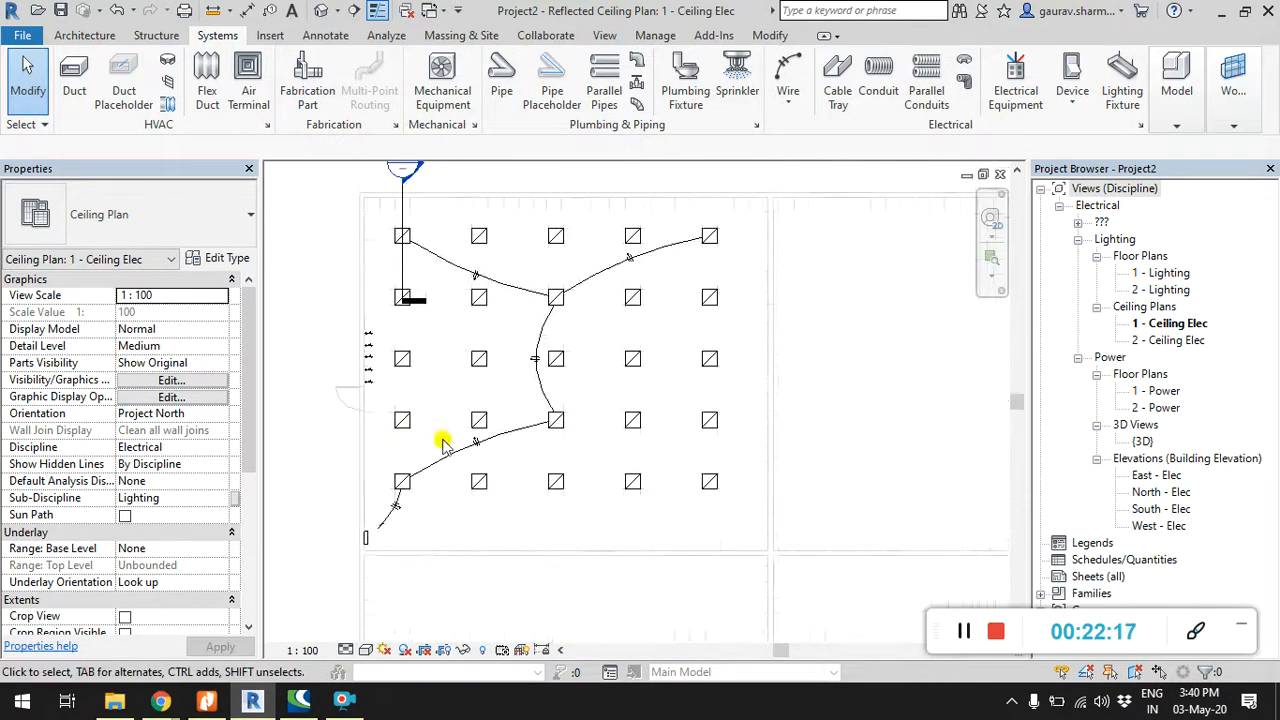
Step: Create a power circuit from the lighting fixtures on the switch controlling the second top-row fixture, excluding the switch system, and convert it to arc wires
middle_drag(577, 392, 577, 430)
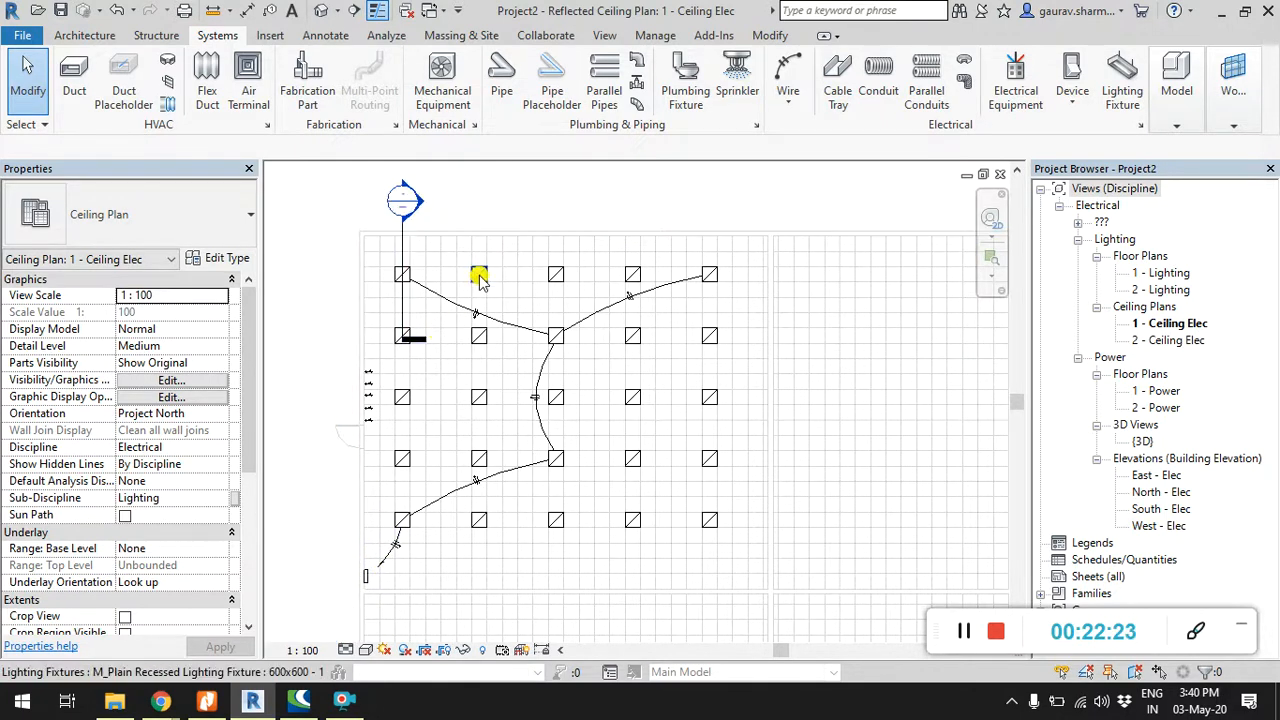
key(Tab)
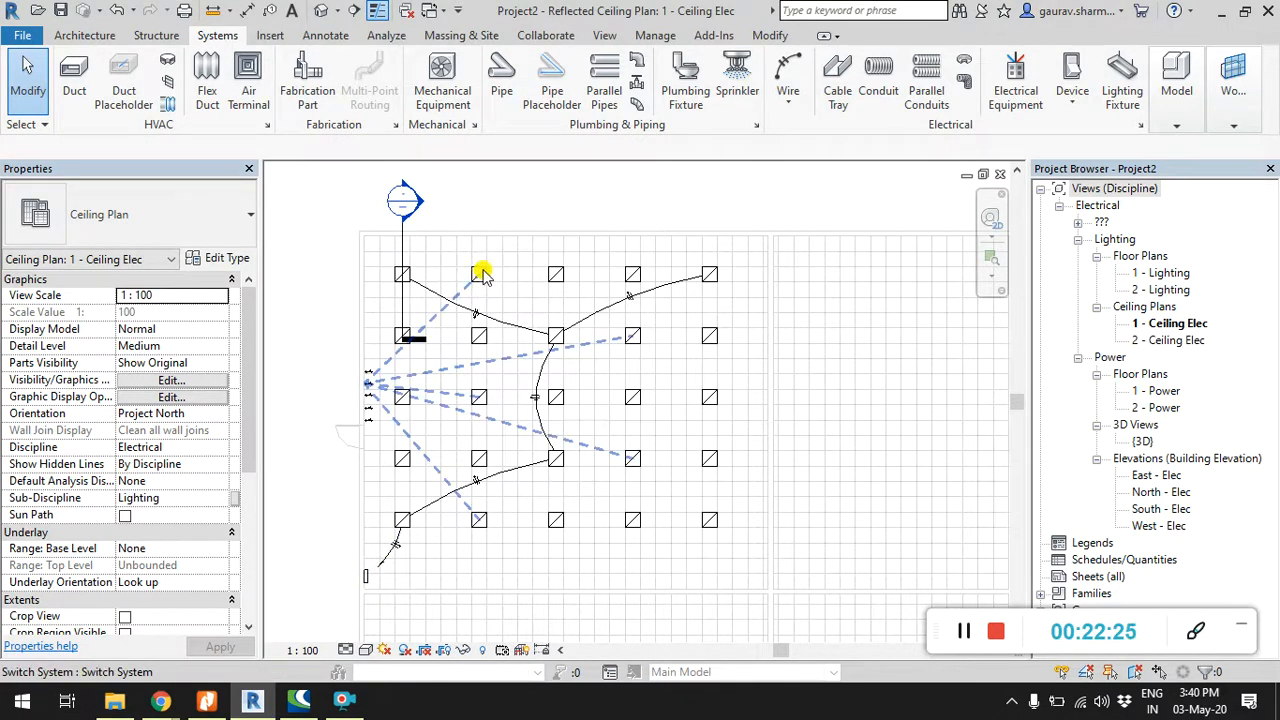
key(Tab)
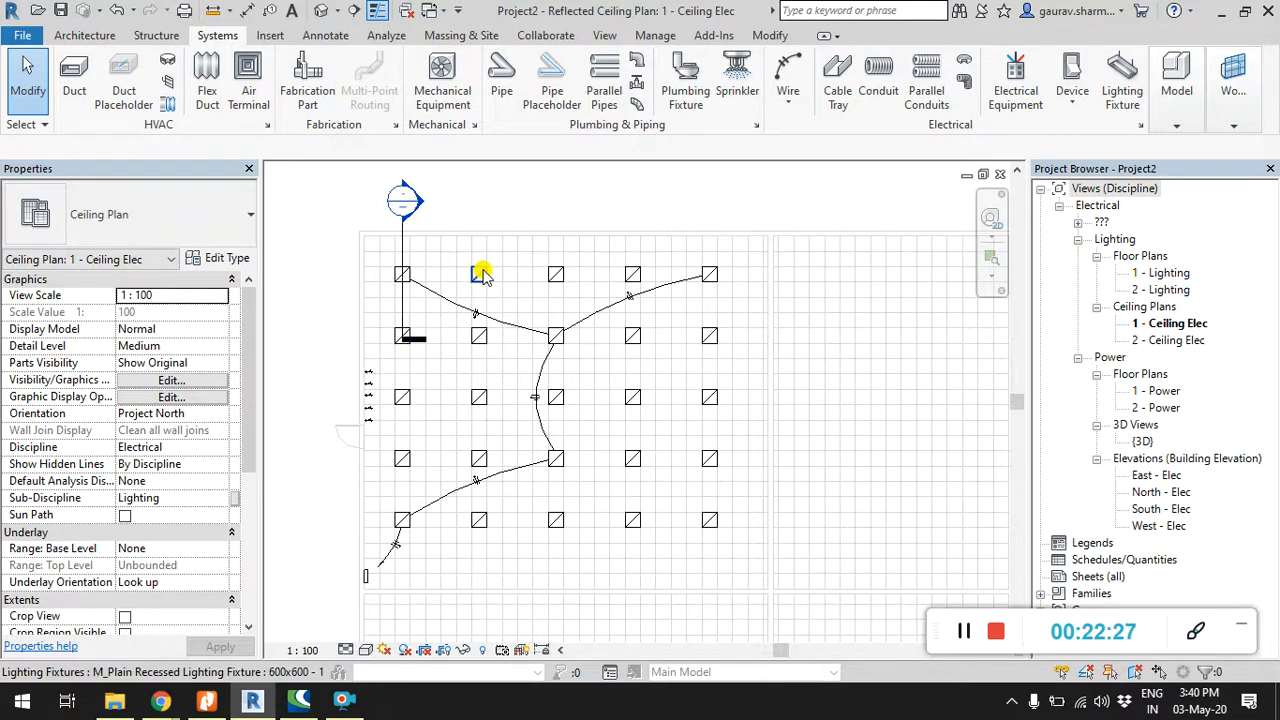
key(Tab)
click(481, 274)
click(755, 75)
click(473, 243)
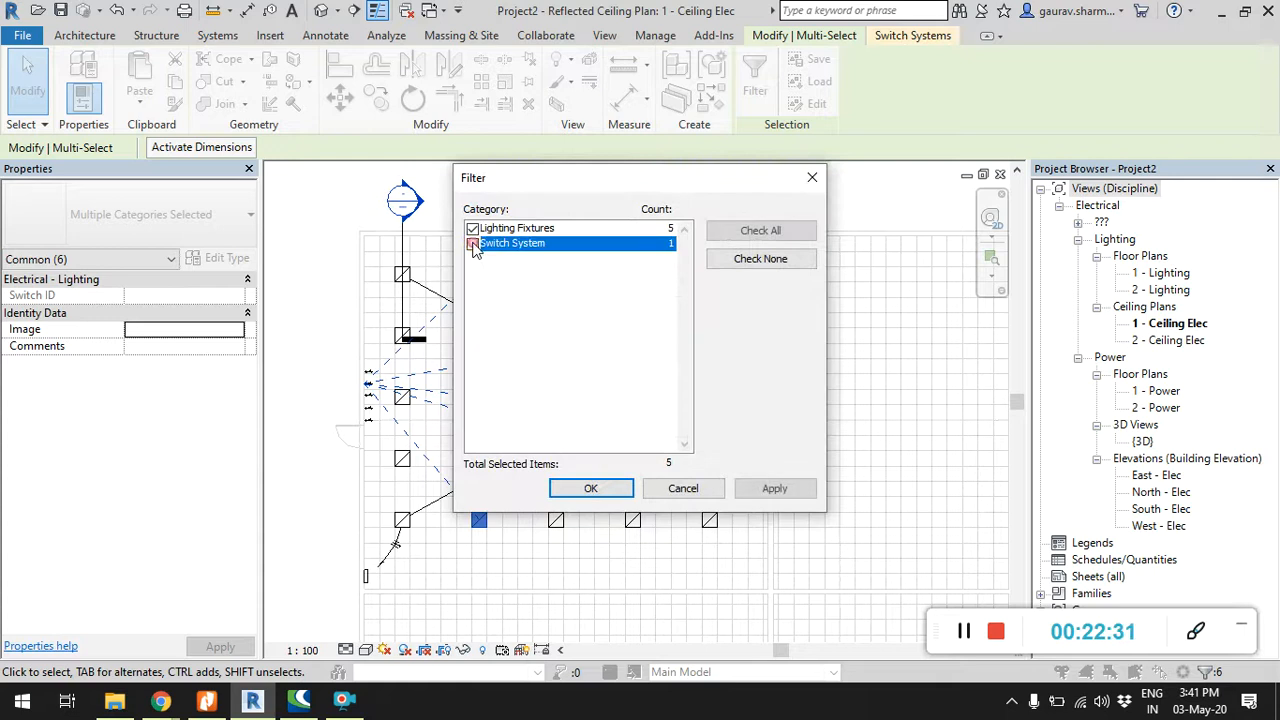
click(774, 488)
click(590, 488)
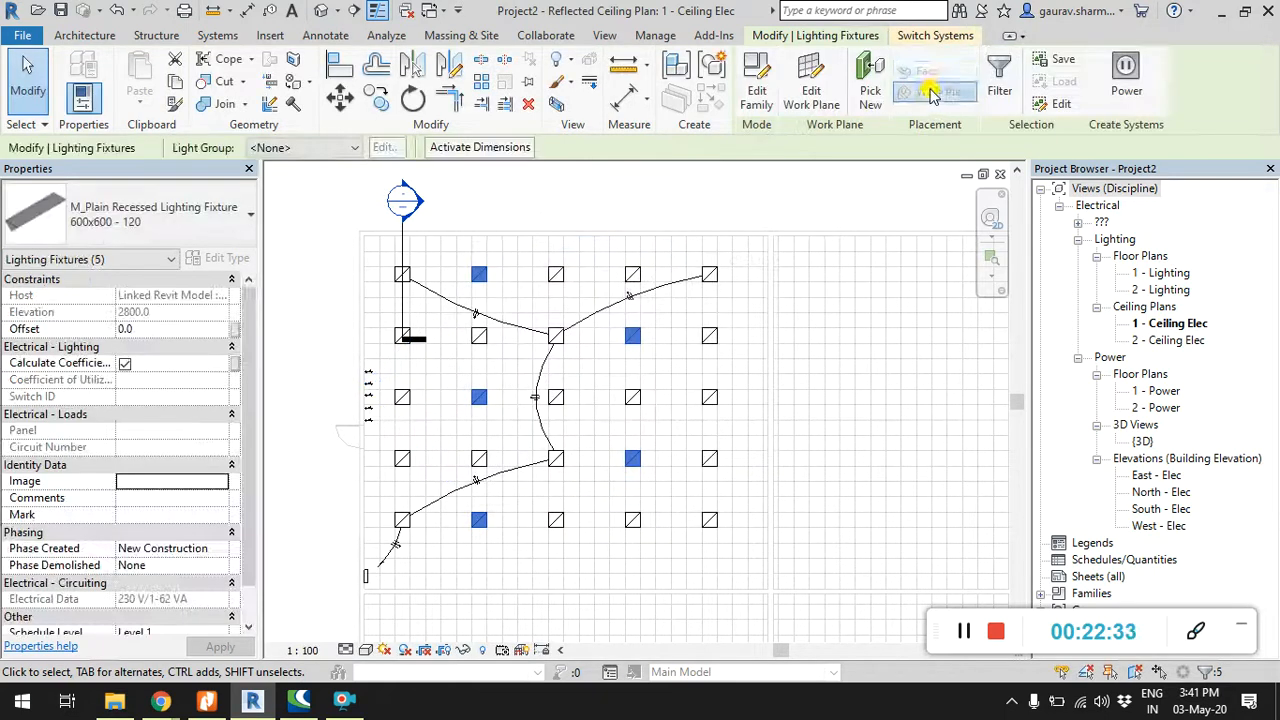
click(1127, 80)
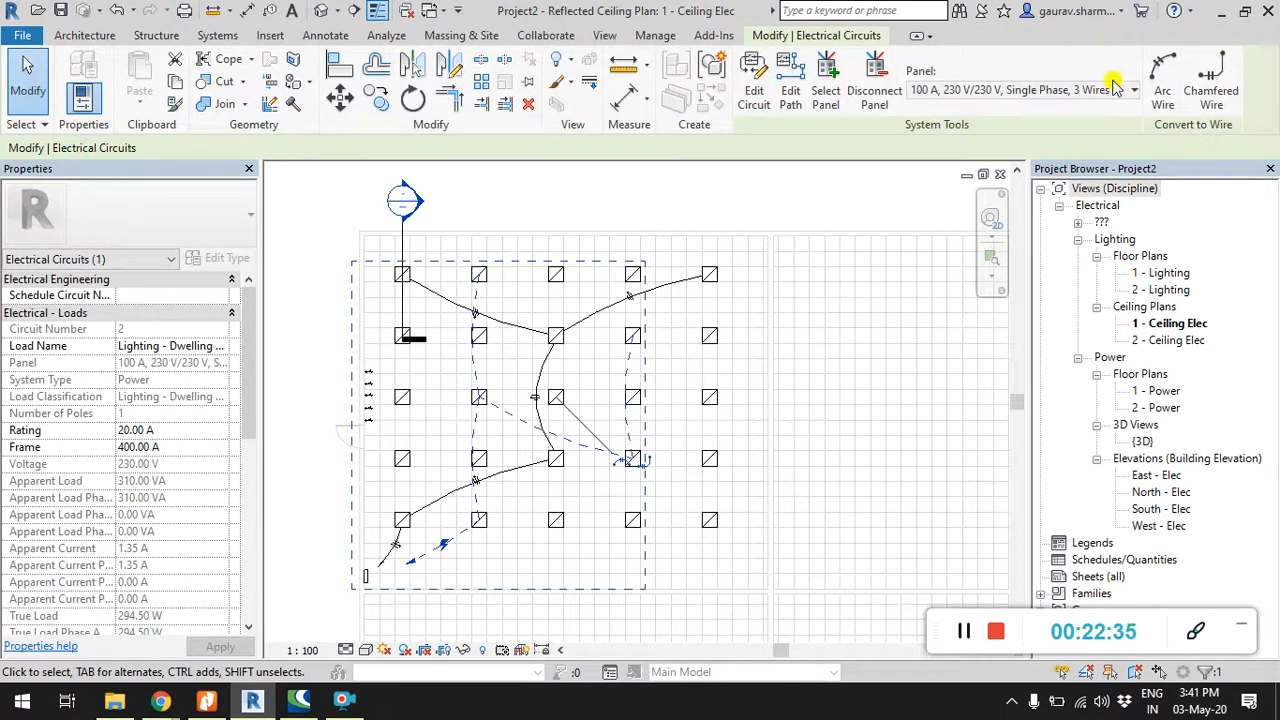
click(614, 461)
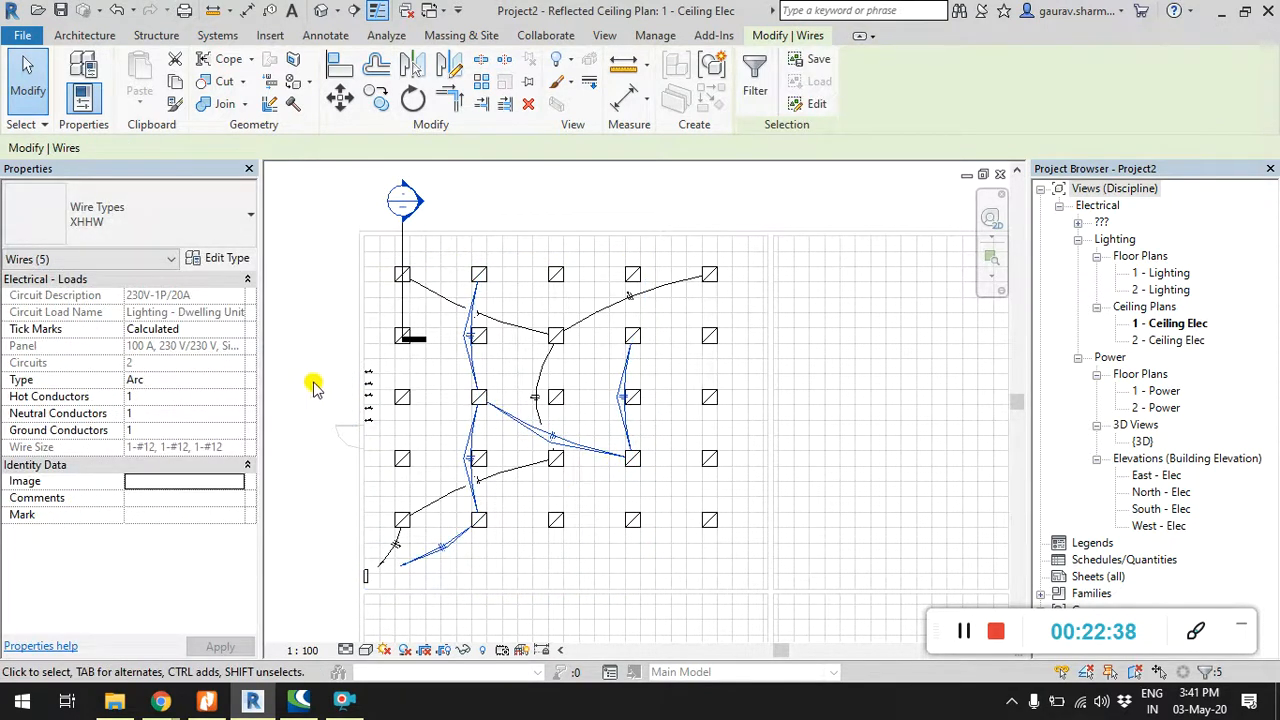
click(311, 372)
Step: Flatten the diagonal arc wire between the second column's third-row fixture and the fourth column's fourth-row fixture into a nearly straight run
scroll(516, 426, up, 3)
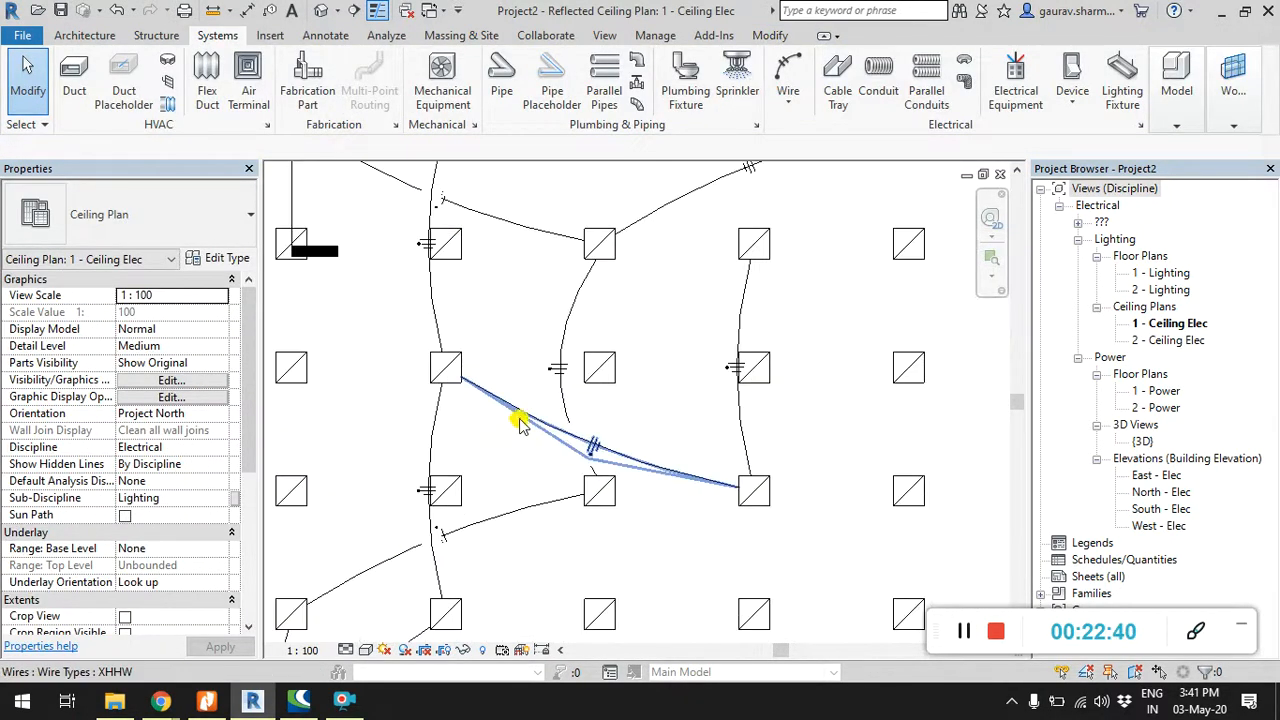
click(519, 424)
scroll(548, 450, up, 2)
drag(548, 452, 555, 397)
scroll(651, 449, down, 5)
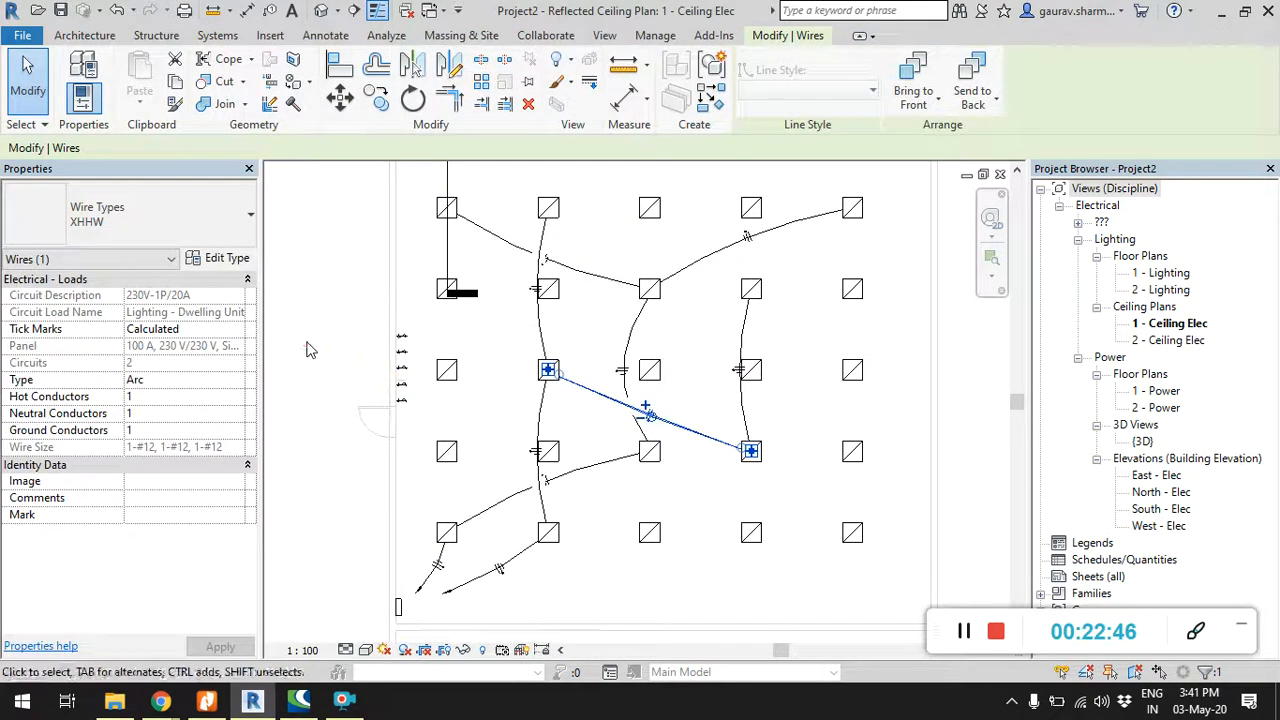
click(310, 350)
Step: Bend the arc wire between the first fixture of the last row and the middle fixture of the fourth row downward
scroll(621, 408, up, 1)
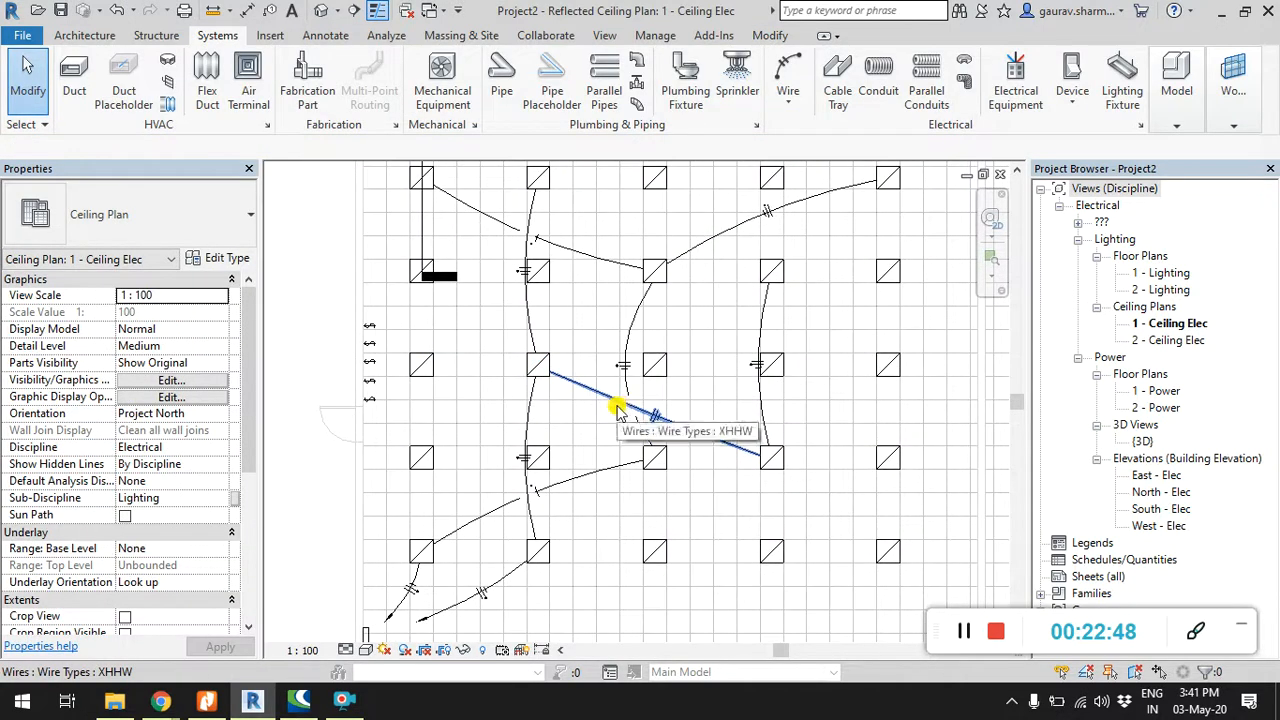
scroll(565, 482, up, 2)
click(566, 482)
scroll(566, 482, down, 3)
middle_drag(574, 462, 569, 388)
scroll(569, 388, up, 1)
drag(519, 402, 540, 497)
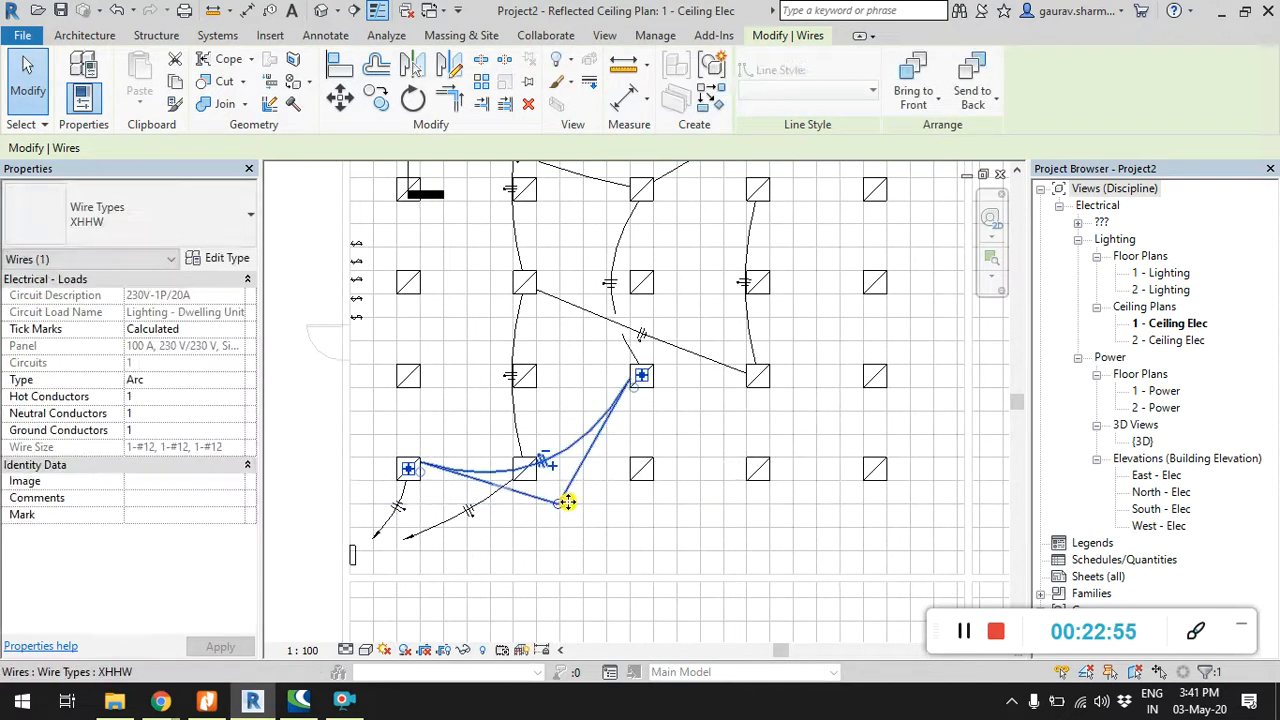
click(295, 405)
scroll(310, 402, down, 2)
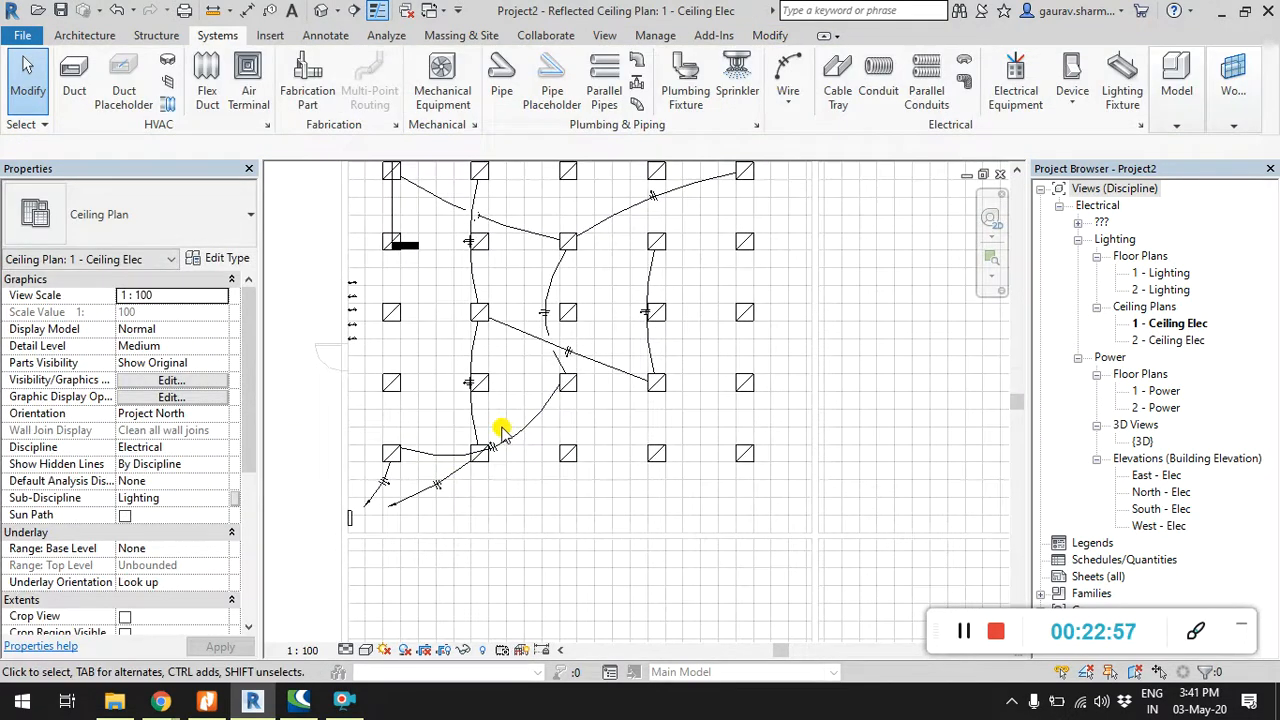
Step: Bend that same arc wire farther down so it passes below the second fixture of the last row
click(500, 468)
drag(505, 480, 515, 524)
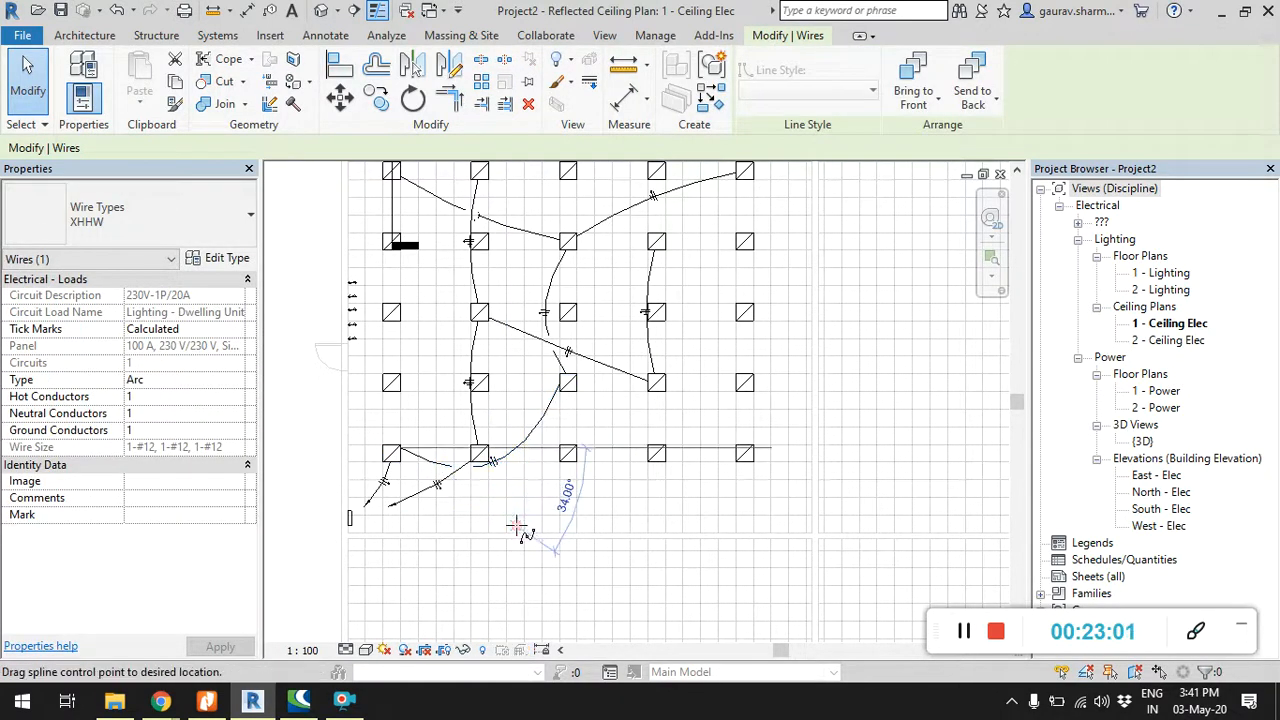
key(ctrl+z)
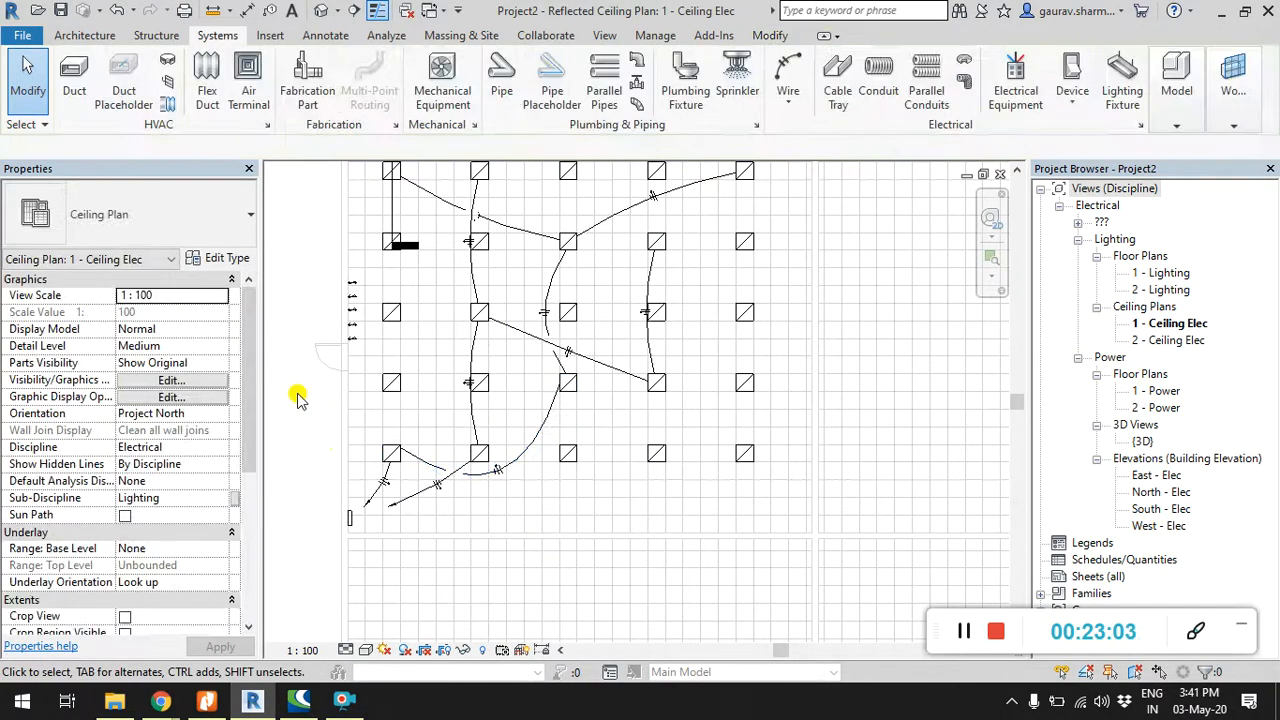
scroll(520, 505, down, 2)
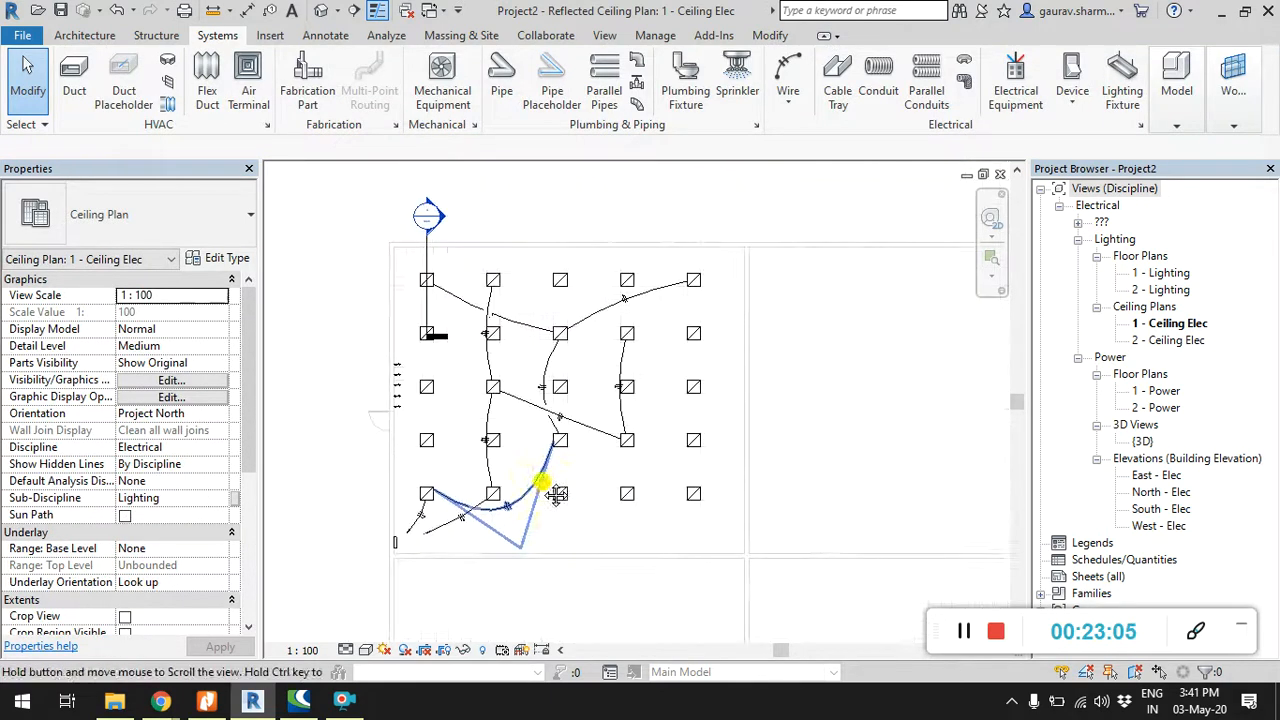
Step: Create a power circuit from only the lighting fixtures on the switch controlling the middle top-row fixture, and convert it to arc wires
scroll(545, 355, up, 2)
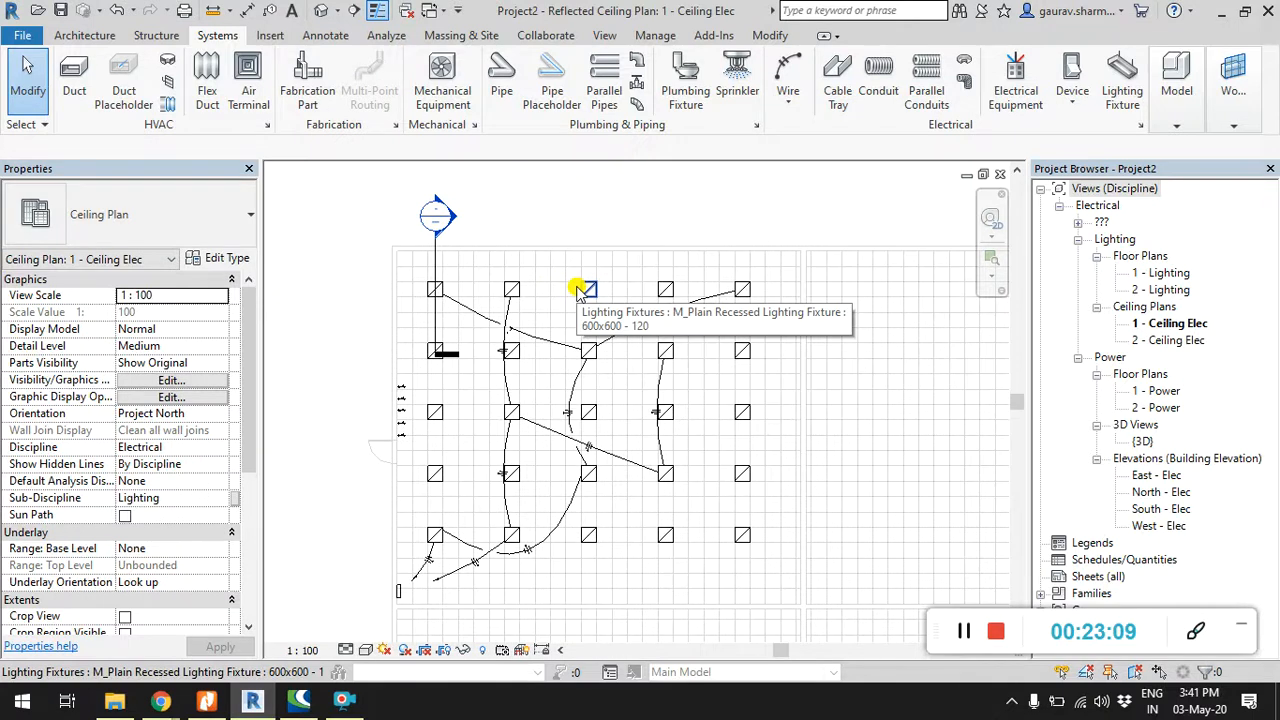
key(Tab)
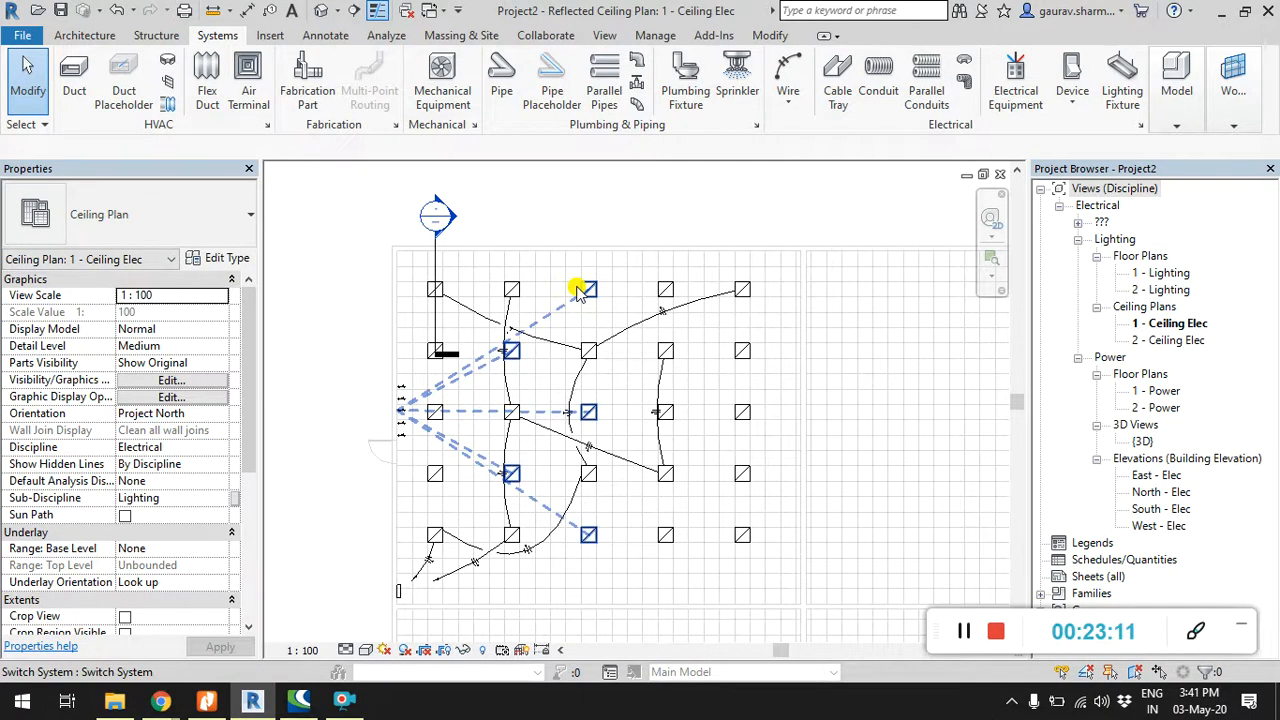
click(580, 290)
click(751, 77)
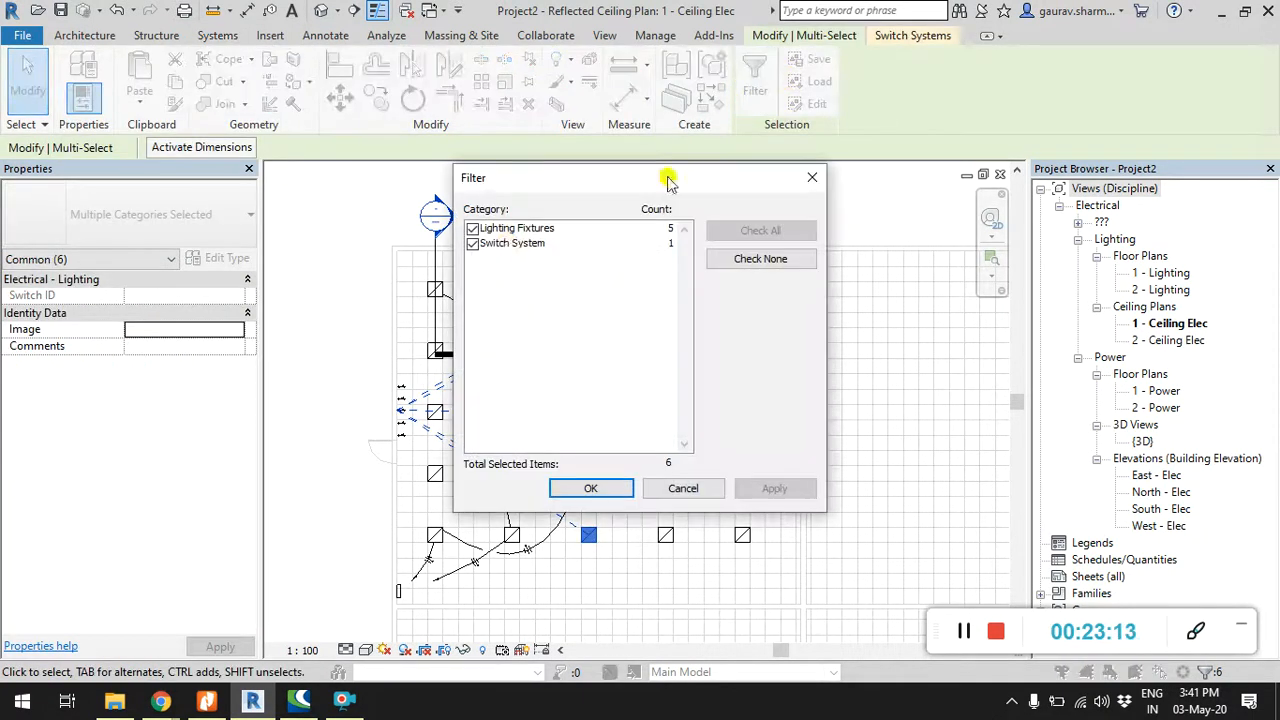
click(473, 243)
click(774, 488)
click(590, 488)
click(1126, 75)
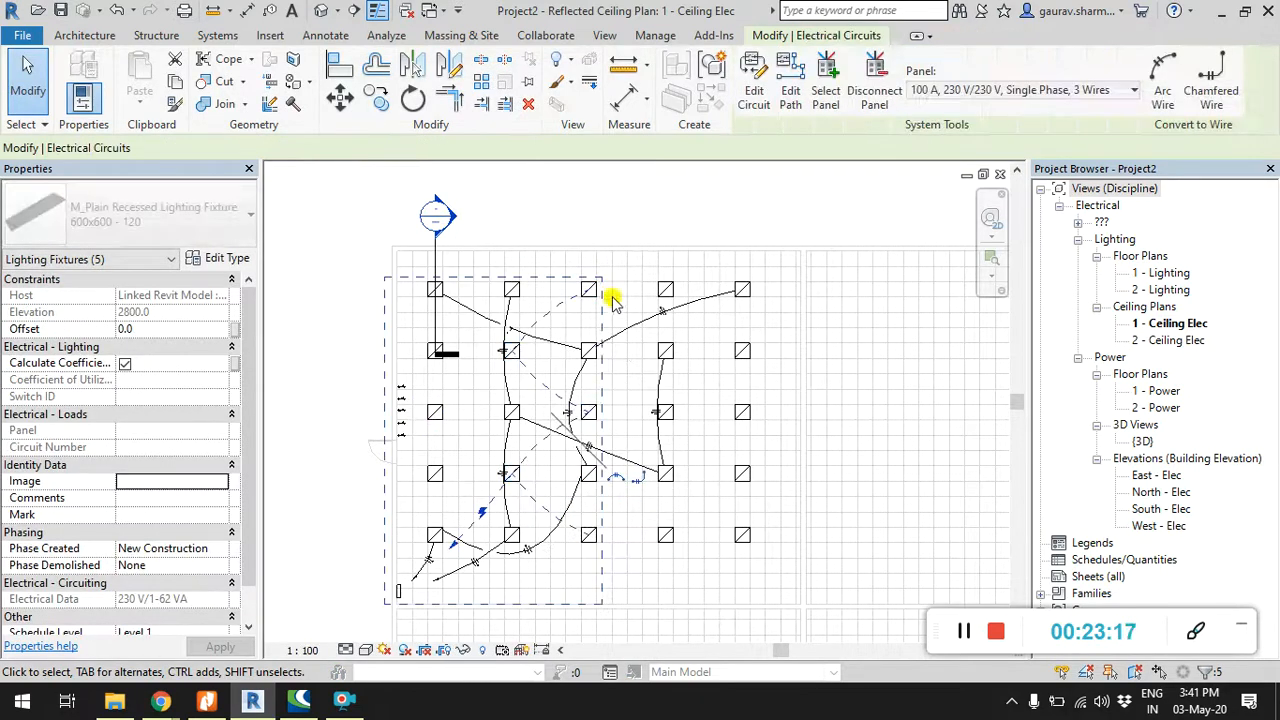
click(625, 481)
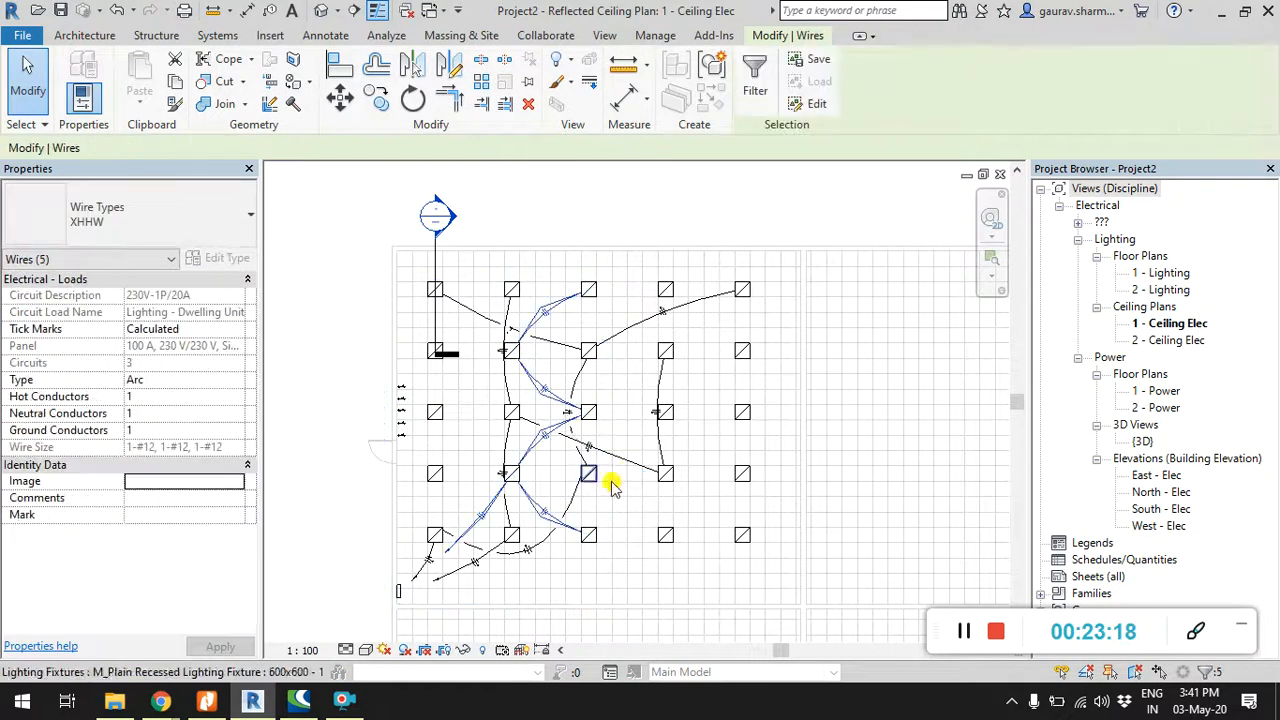
click(312, 314)
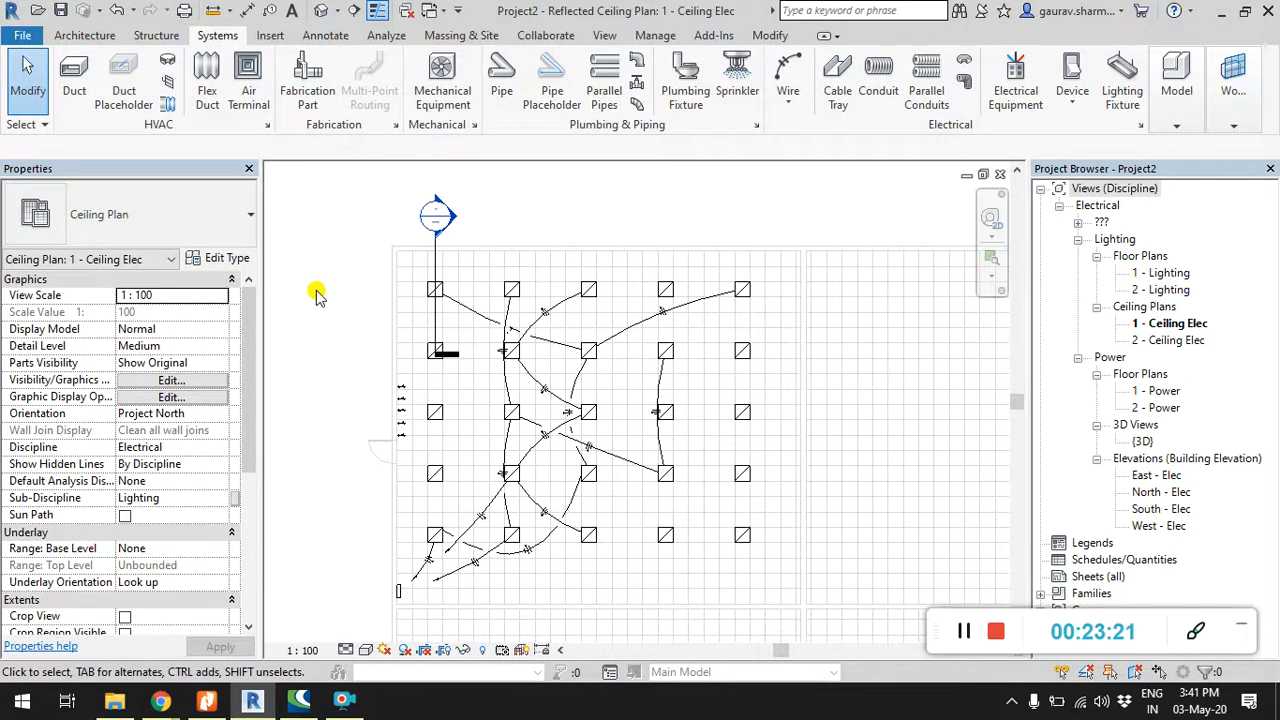
Step: Create a power circuit from only the lighting fixtures on the switch controlling the fourth top-row fixture, and convert it to arc wires
key(Tab)
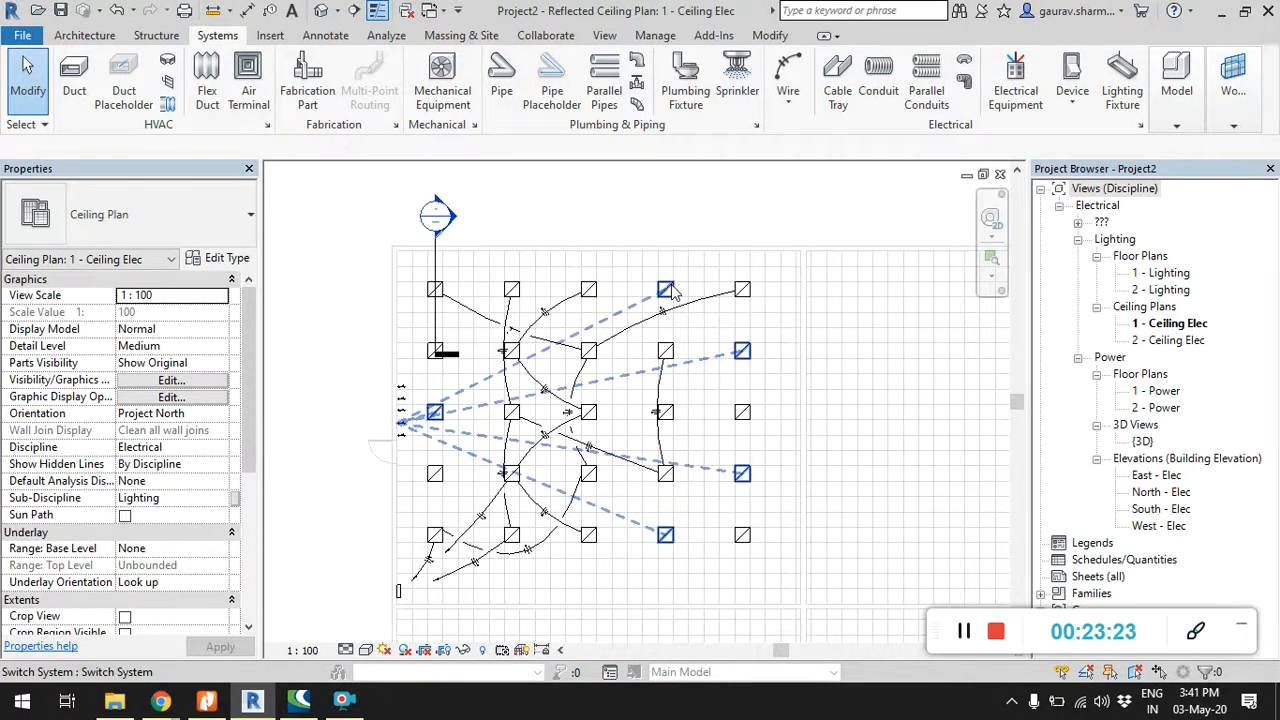
click(671, 284)
click(755, 78)
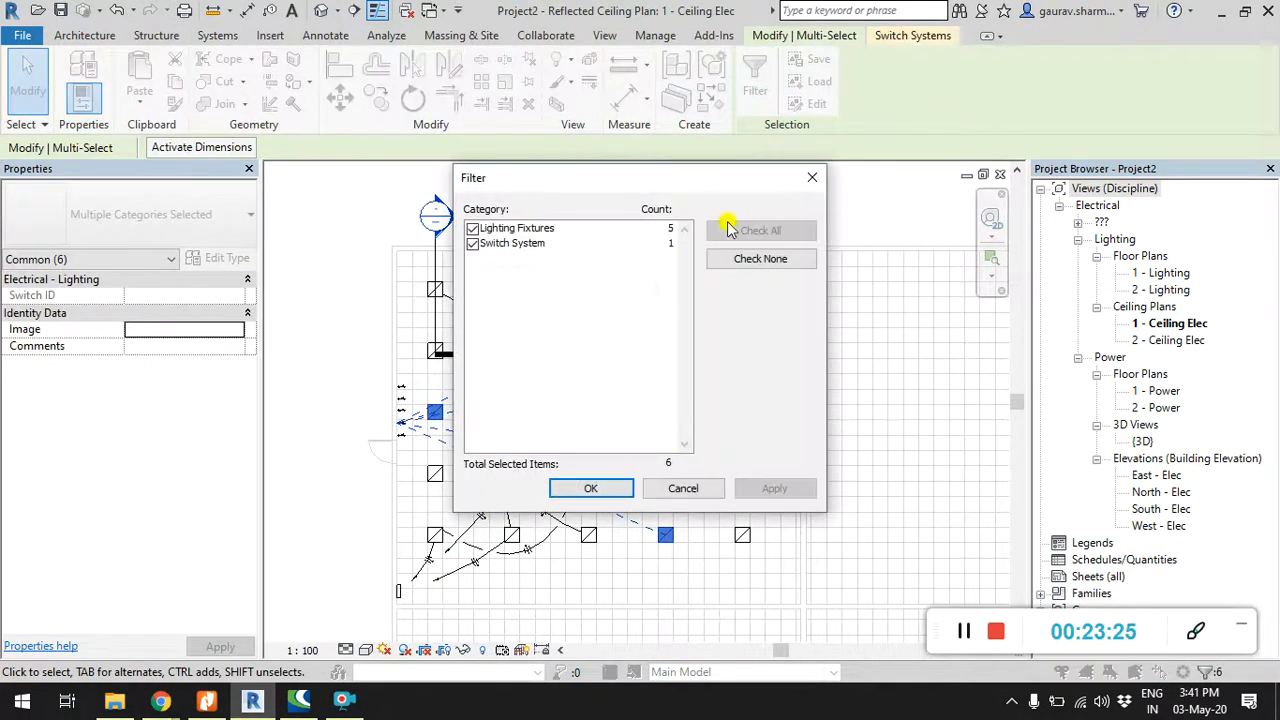
click(530, 246)
click(472, 243)
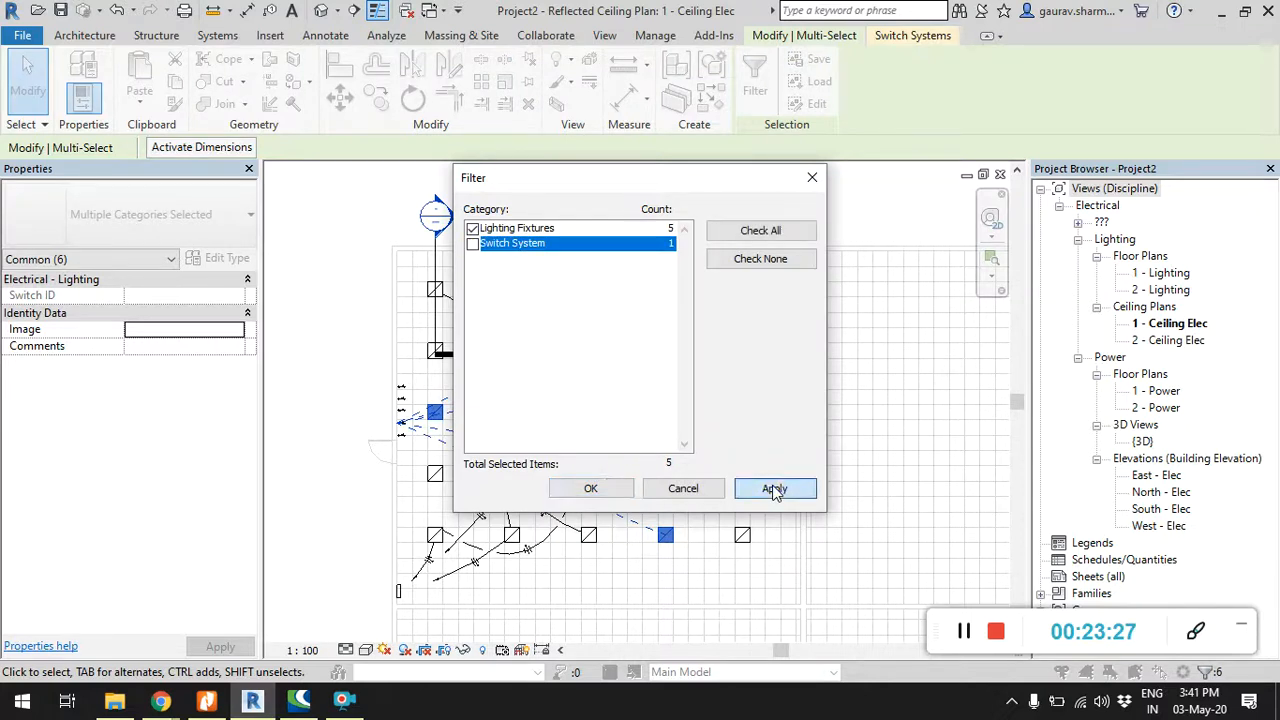
click(772, 487)
click(591, 488)
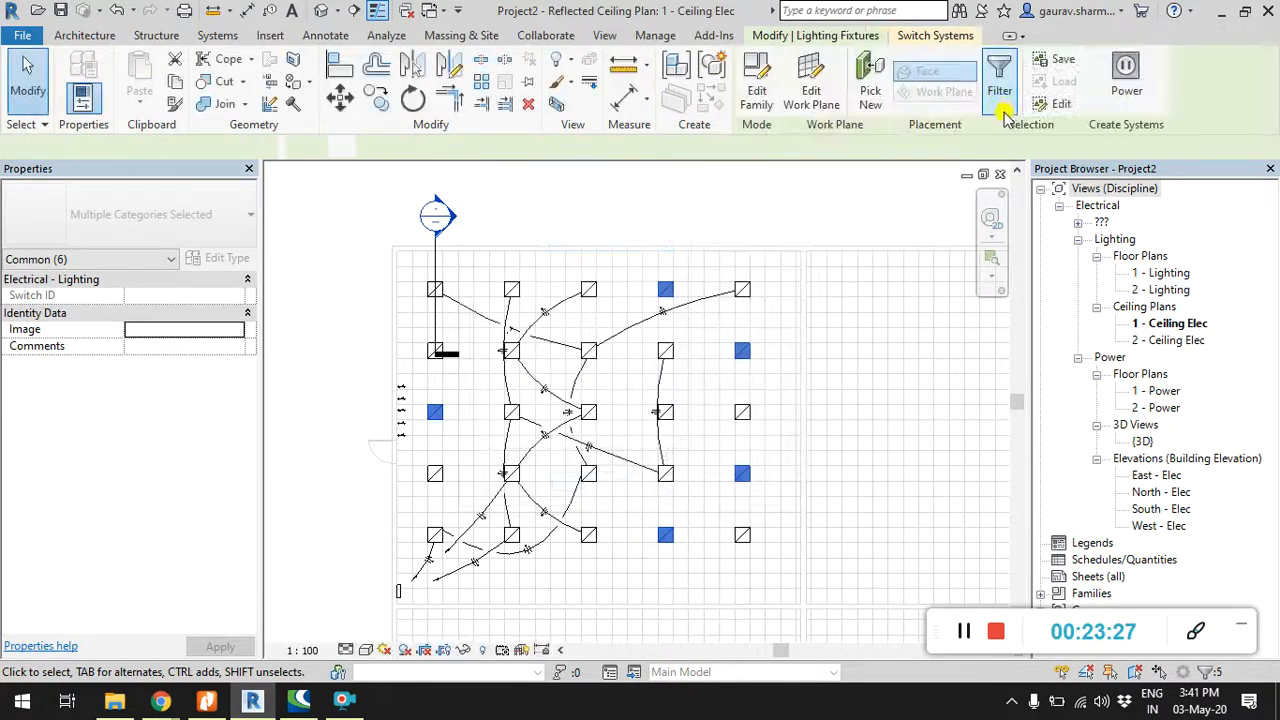
click(1127, 78)
click(648, 480)
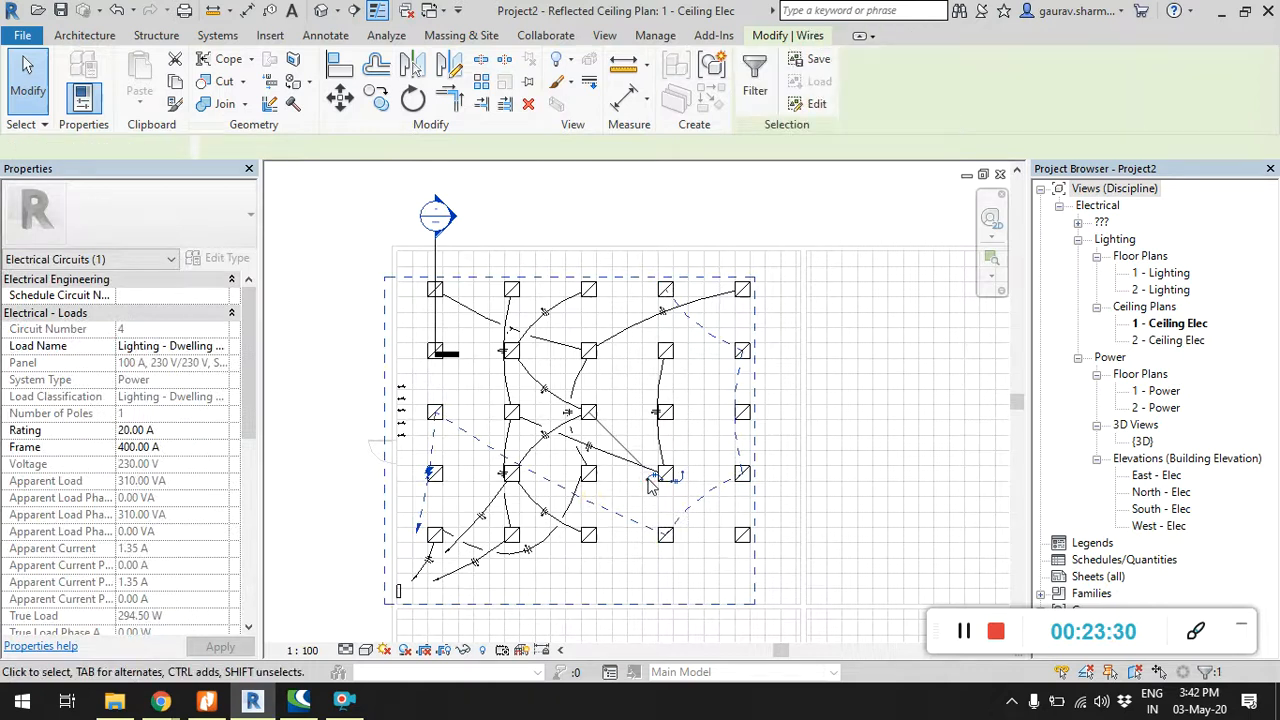
click(328, 333)
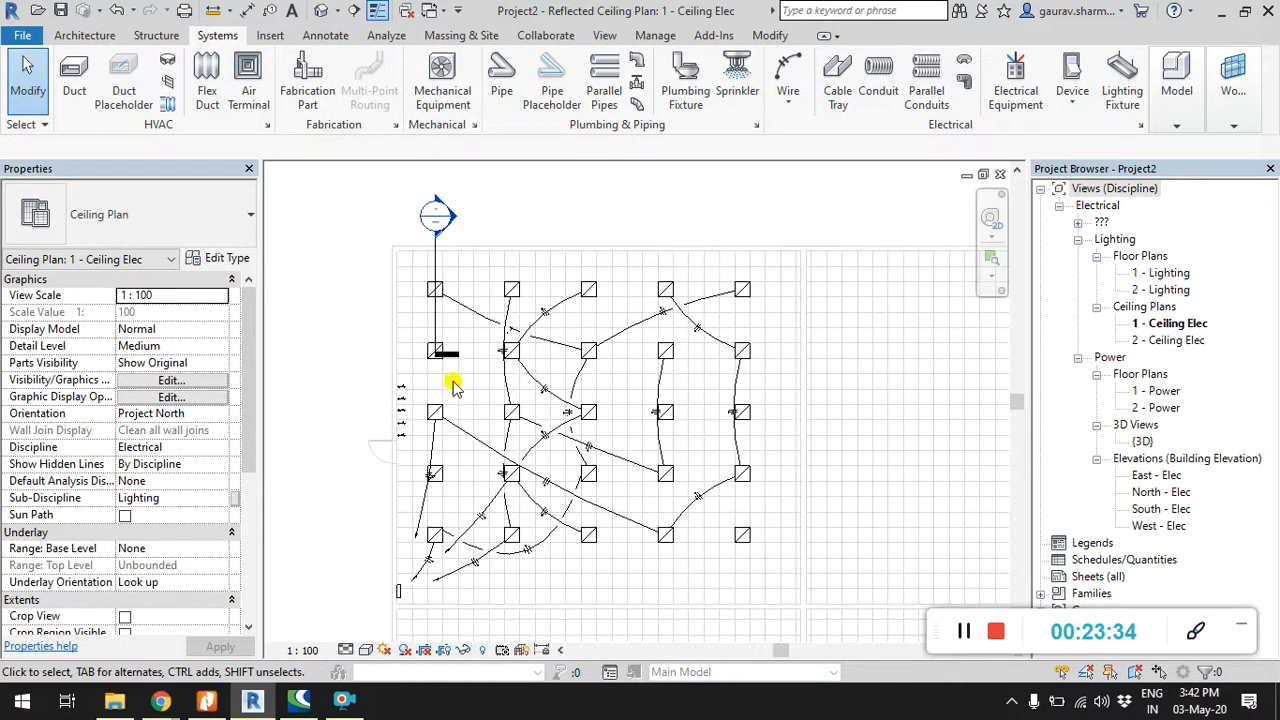
Step: Create a power circuit from only the lighting fixtures on the switch controlling the first second-row fixture, and convert it to arc wires
key(Tab)
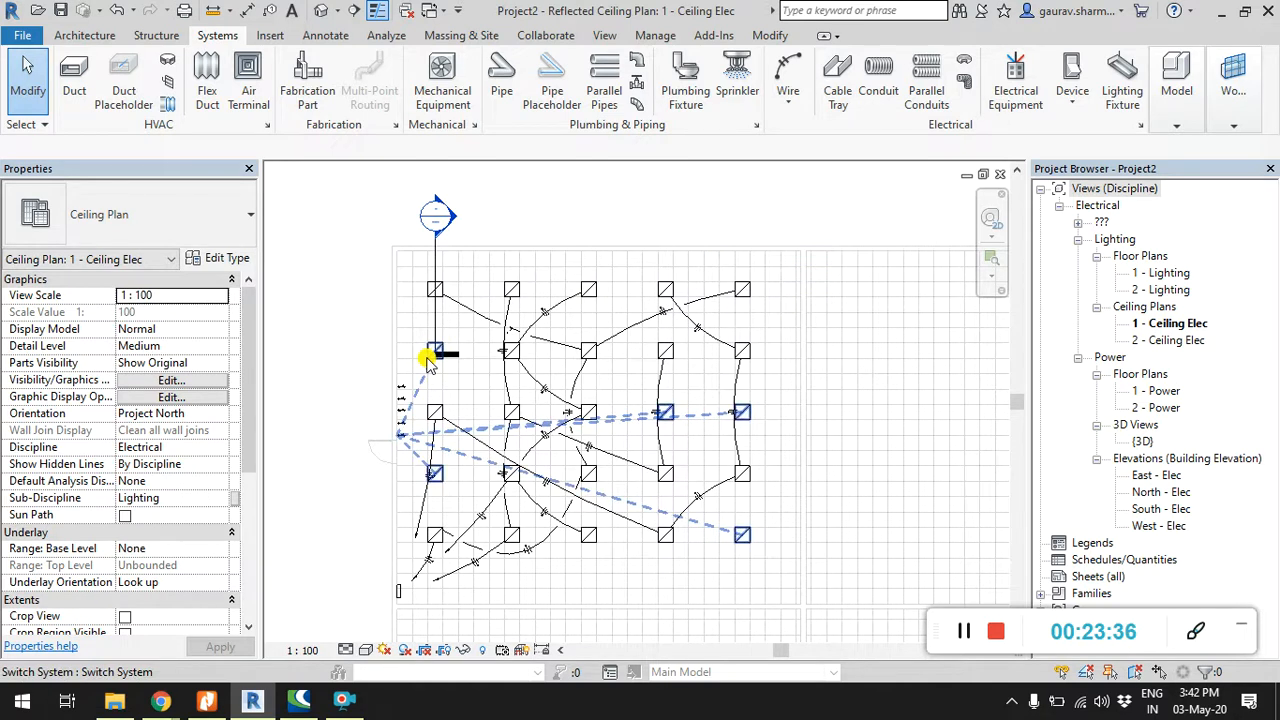
click(428, 360)
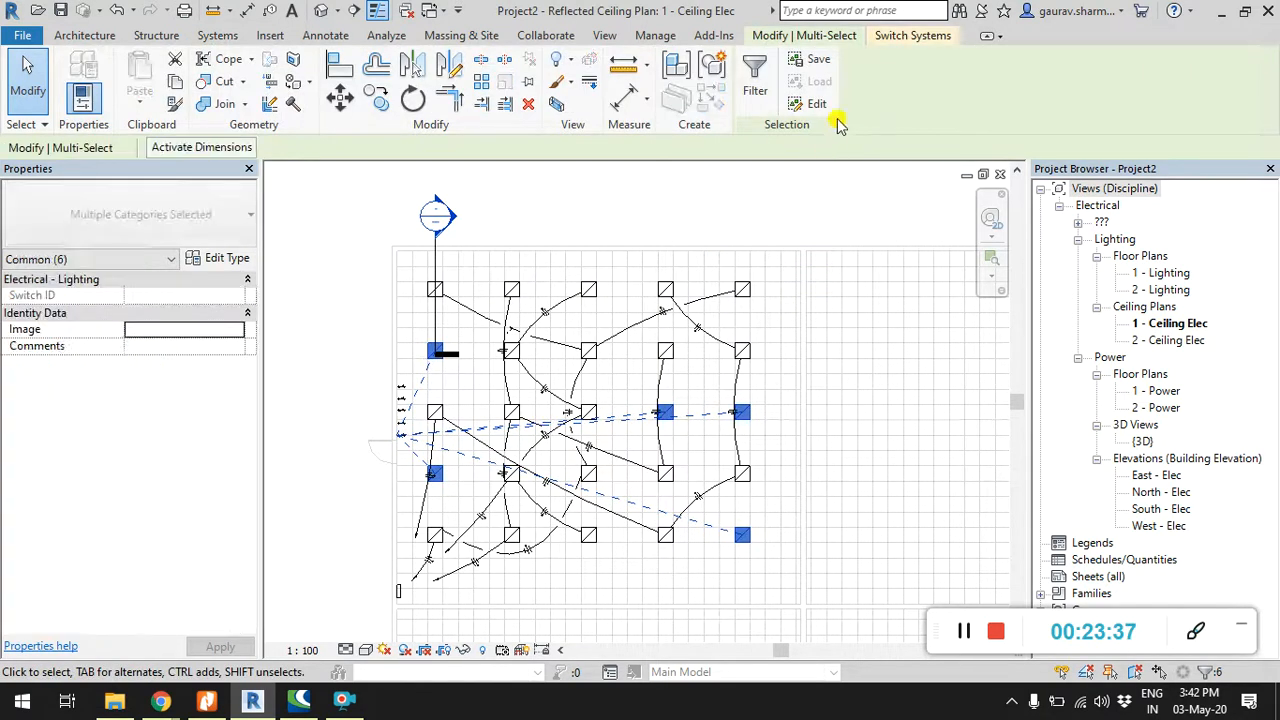
click(758, 80)
click(472, 243)
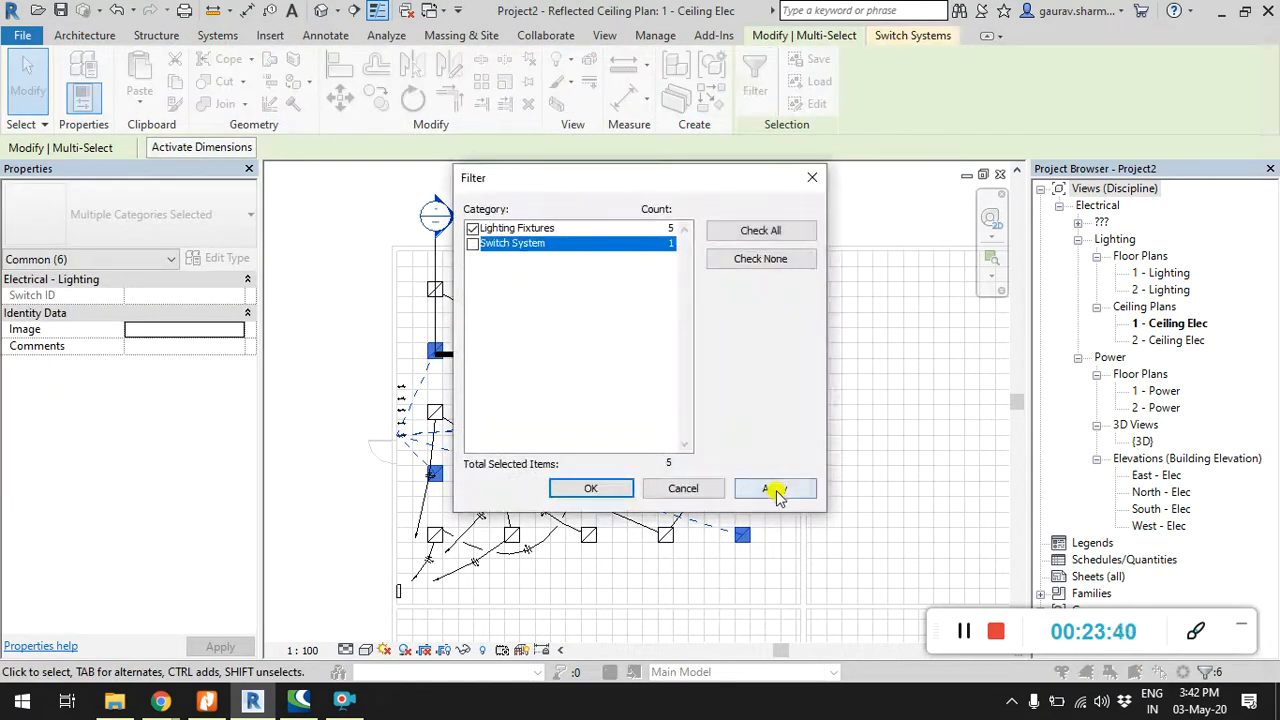
click(774, 490)
key(Return)
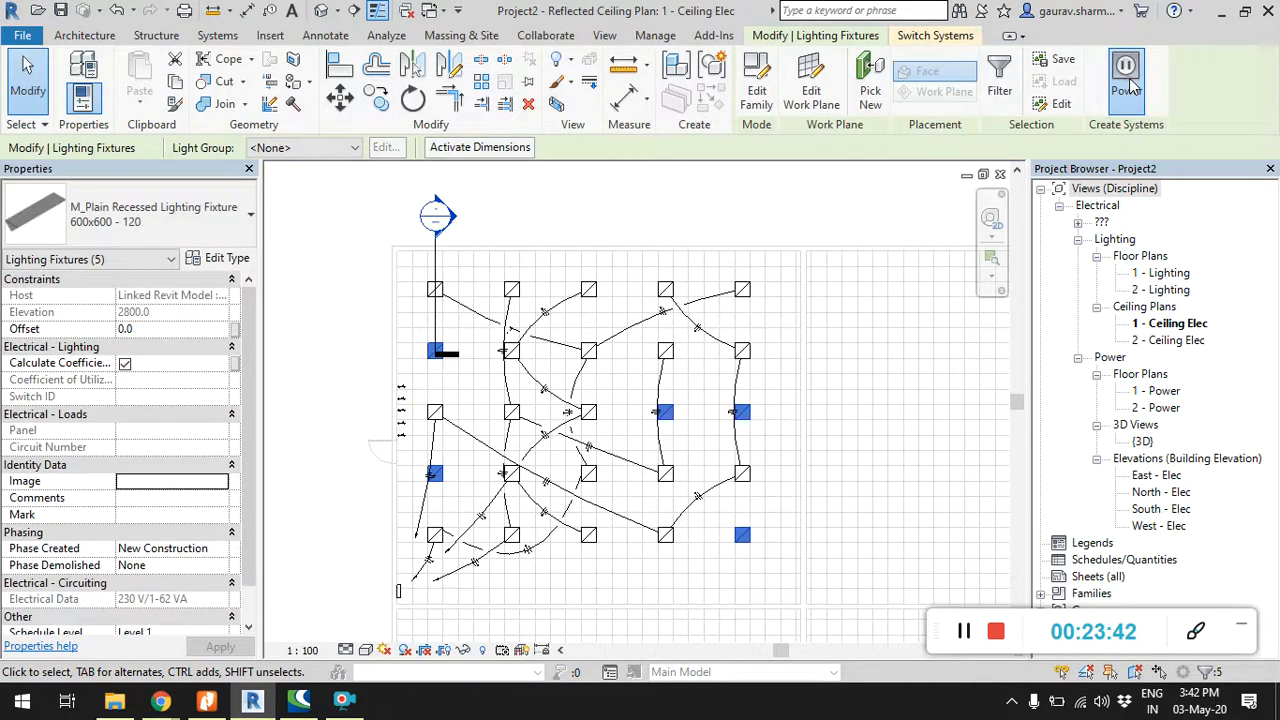
click(1128, 82)
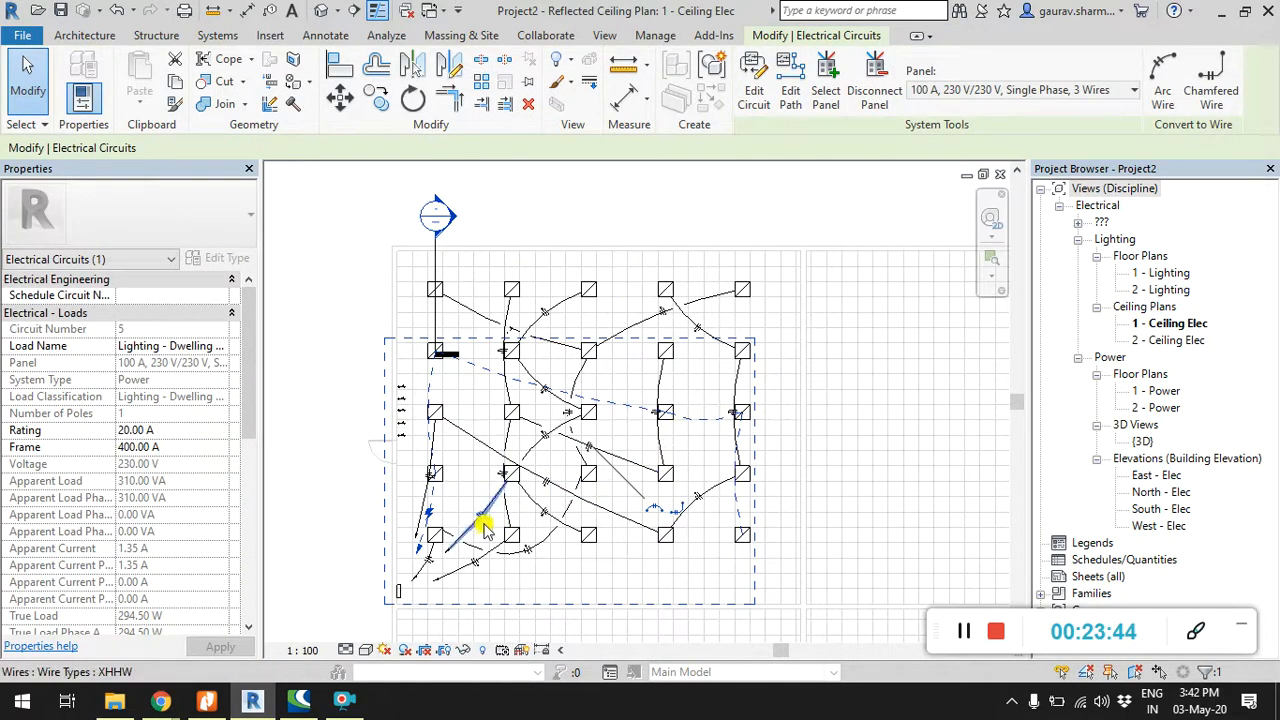
click(1163, 78)
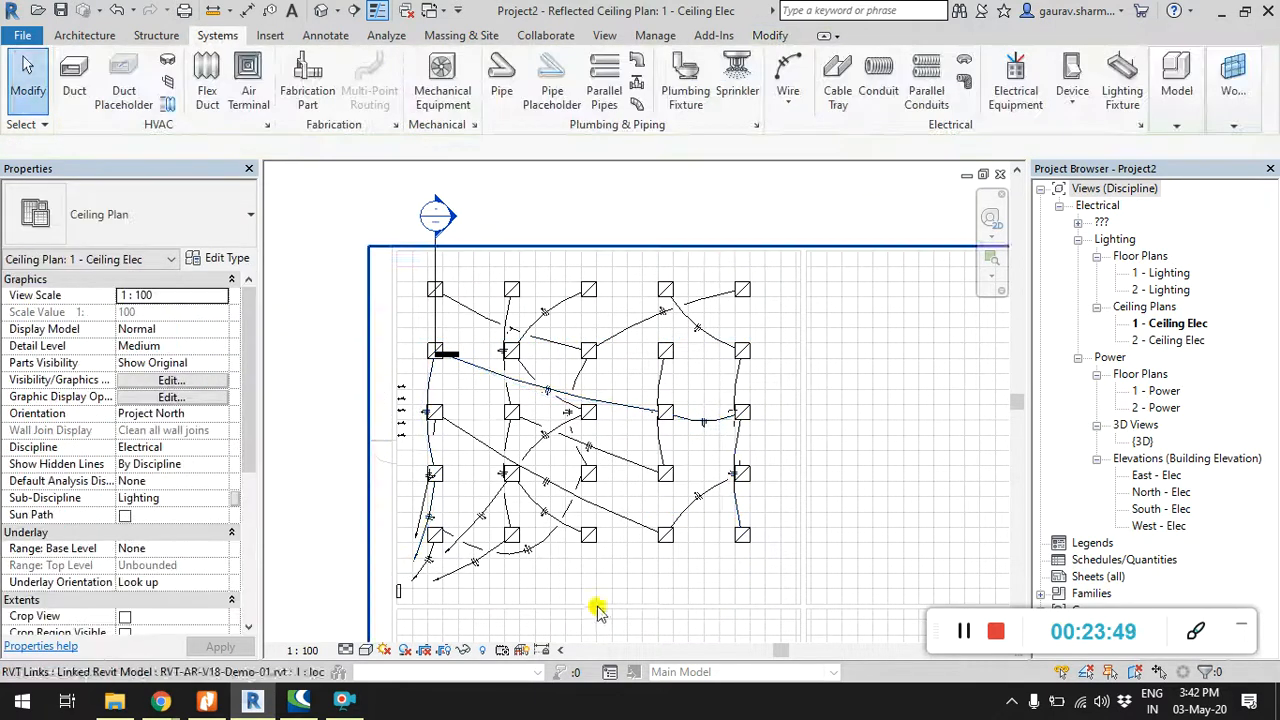
Step: Bend the second column's arc wire between the third- and fifth-row fixtures so it passes left of the fourth-row fixture
middle_drag(678, 597, 700, 534)
scroll(477, 538, up, 3)
middle_drag(553, 535, 553, 544)
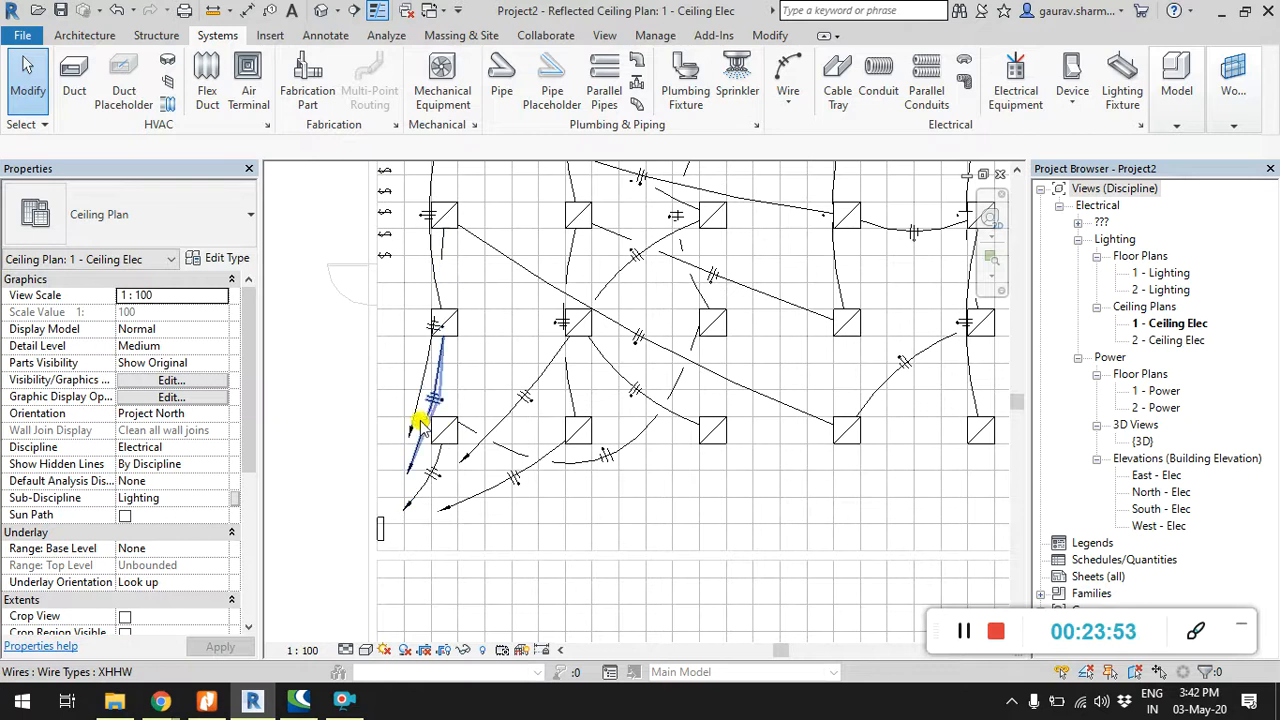
scroll(710, 450, down, 2)
scroll(560, 357, up, 2)
click(552, 345)
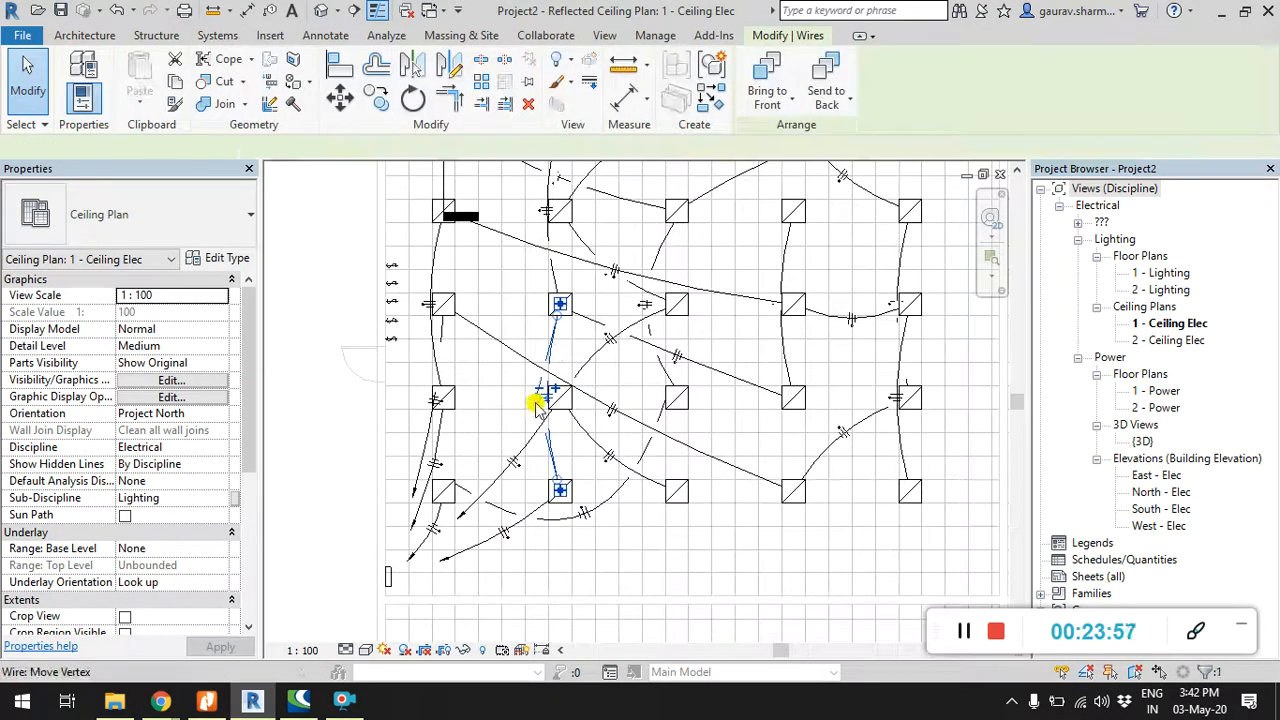
drag(537, 405, 512, 399)
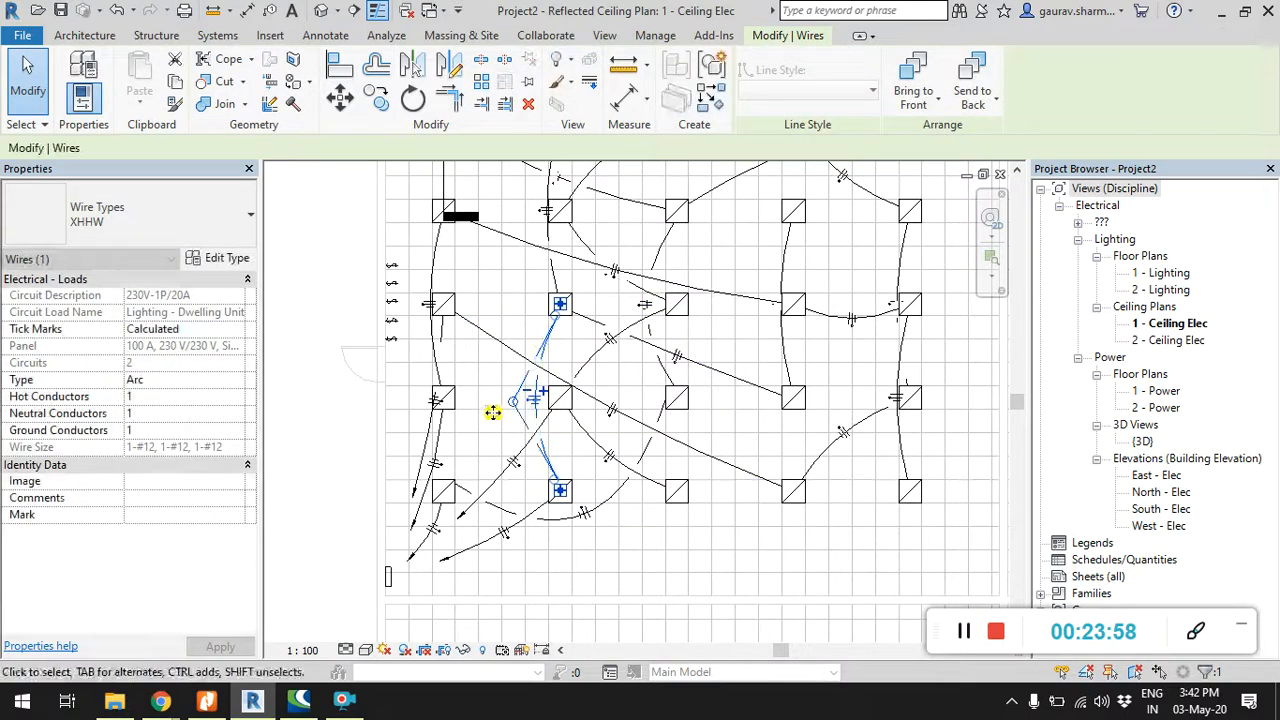
click(300, 374)
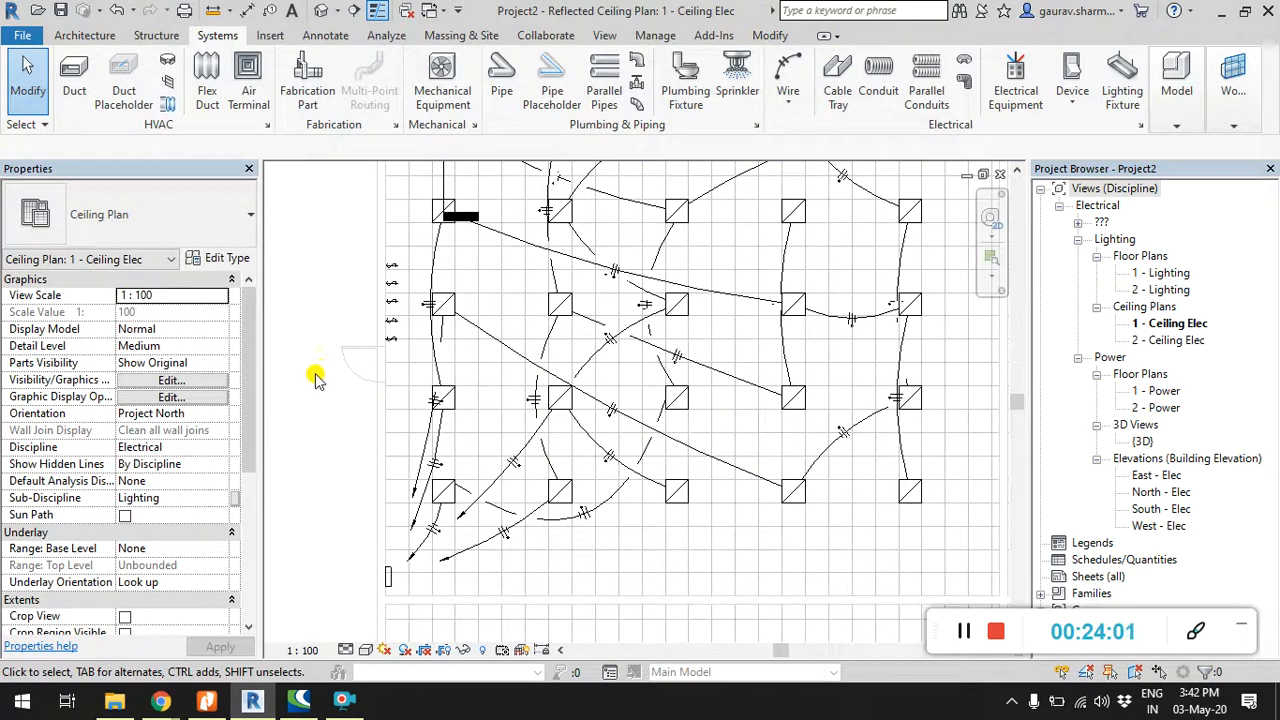
Step: Bend the last column's arc wire between the third- and fifth-row fixtures so it passes right of the fourth-row fixture
scroll(878, 441, down, 2)
middle_drag(880, 446, 709, 450)
scroll(718, 449, up, 1)
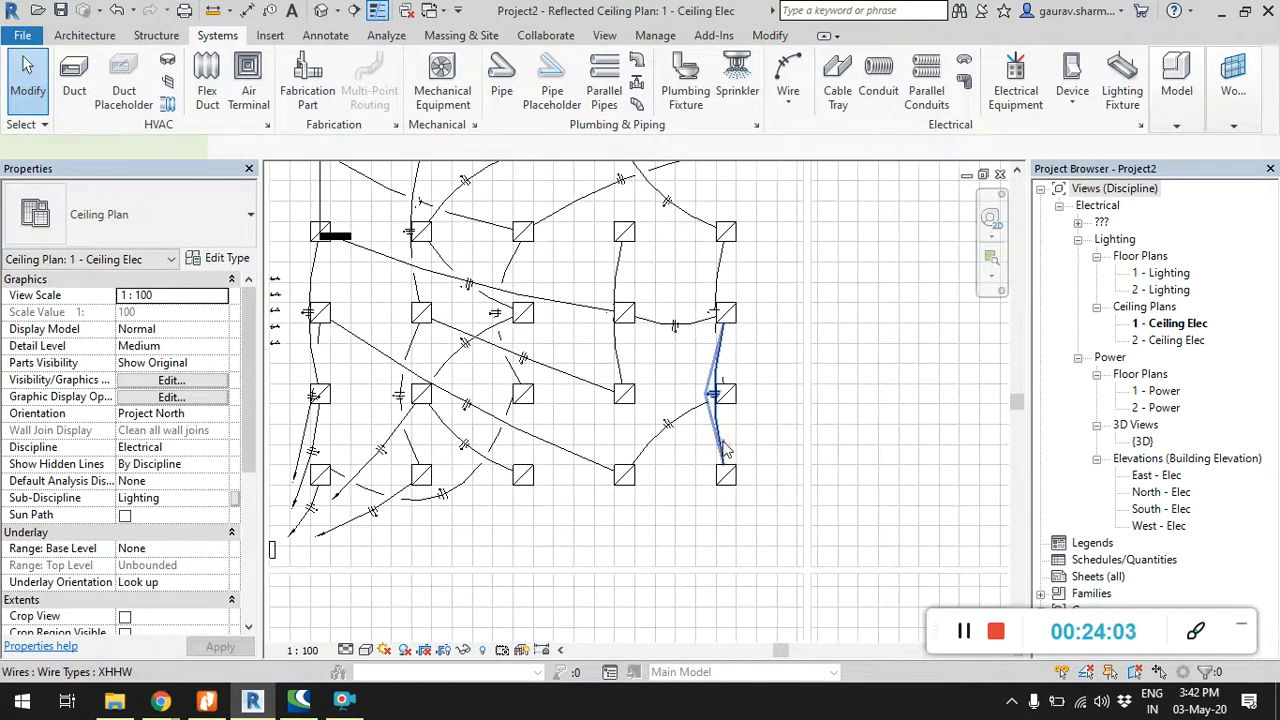
click(726, 450)
drag(710, 394, 770, 398)
scroll(334, 331, down, 1)
middle_drag(334, 331, 478, 409)
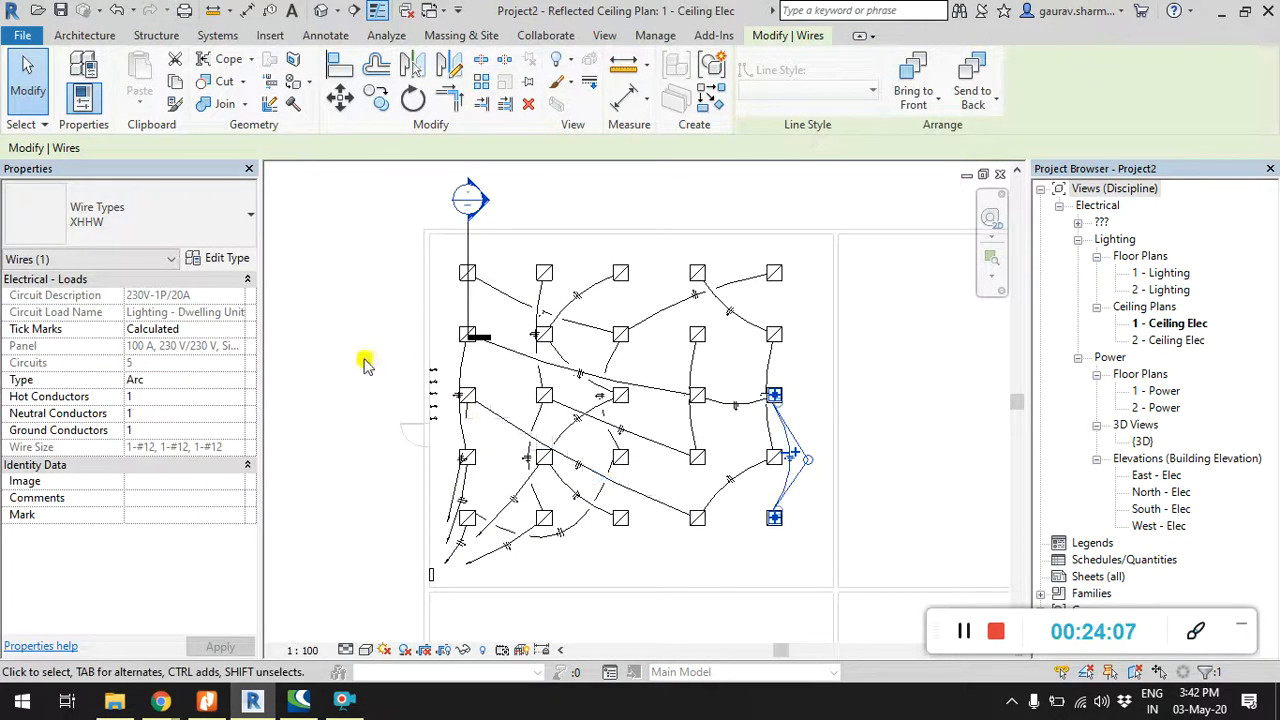
click(368, 362)
Step: Bend the last column's arc wire between the second- and fourth-row fixtures farther left of the third-row fixture
middle_drag(786, 372, 694, 363)
scroll(693, 362, up, 1)
click(676, 362)
drag(661, 397, 630, 383)
scroll(268, 300, down, 1)
middle_drag(268, 300, 558, 362)
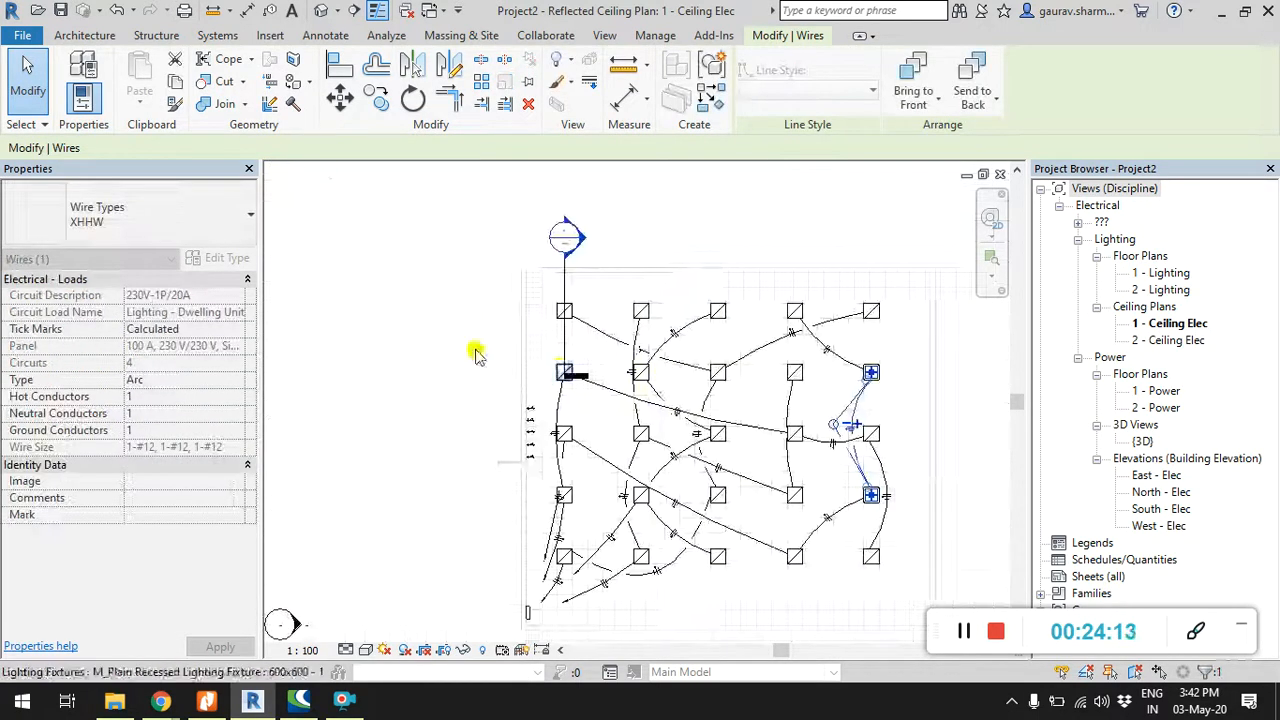
click(429, 334)
middle_drag(429, 334, 354, 334)
middle_drag(895, 414, 859, 392)
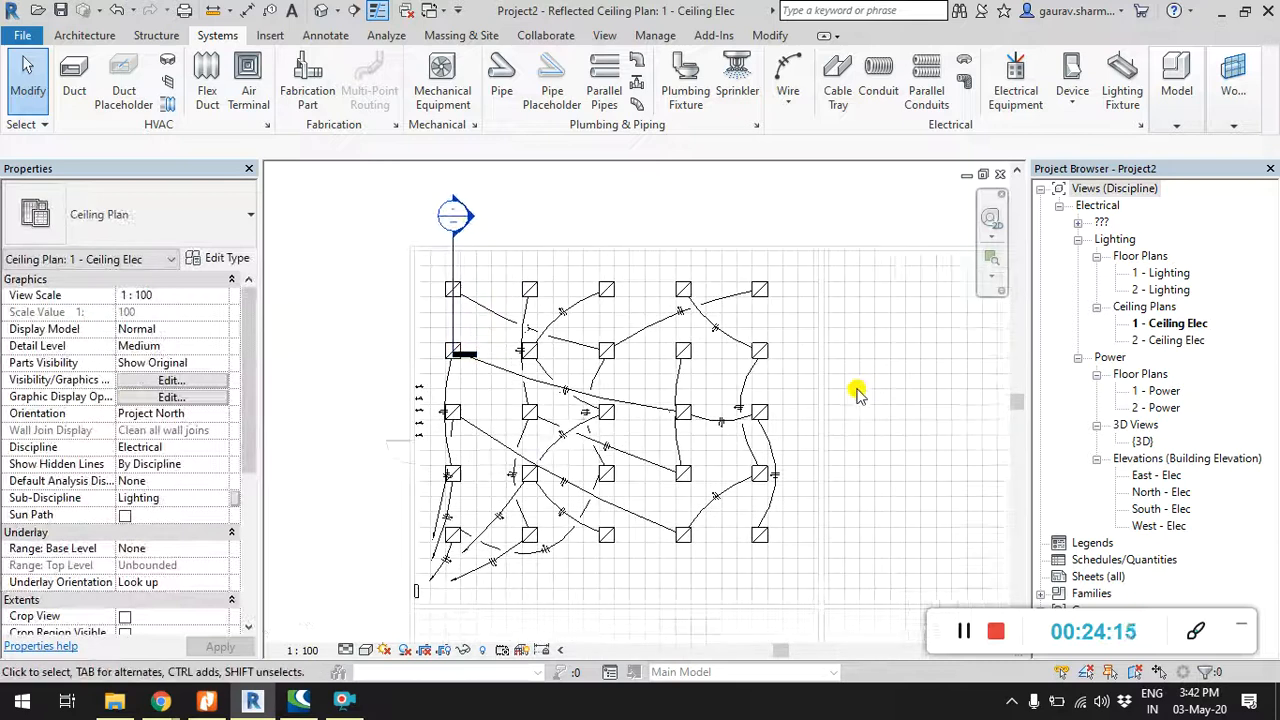
Step: Bend the middle column's arc wire between the second- and fourth-row fixtures so it passes right of the third-row fixture
scroll(666, 509, up, 2)
scroll(553, 422, up, 2)
scroll(553, 422, up, 1)
click(566, 400)
drag(680, 367, 712, 358)
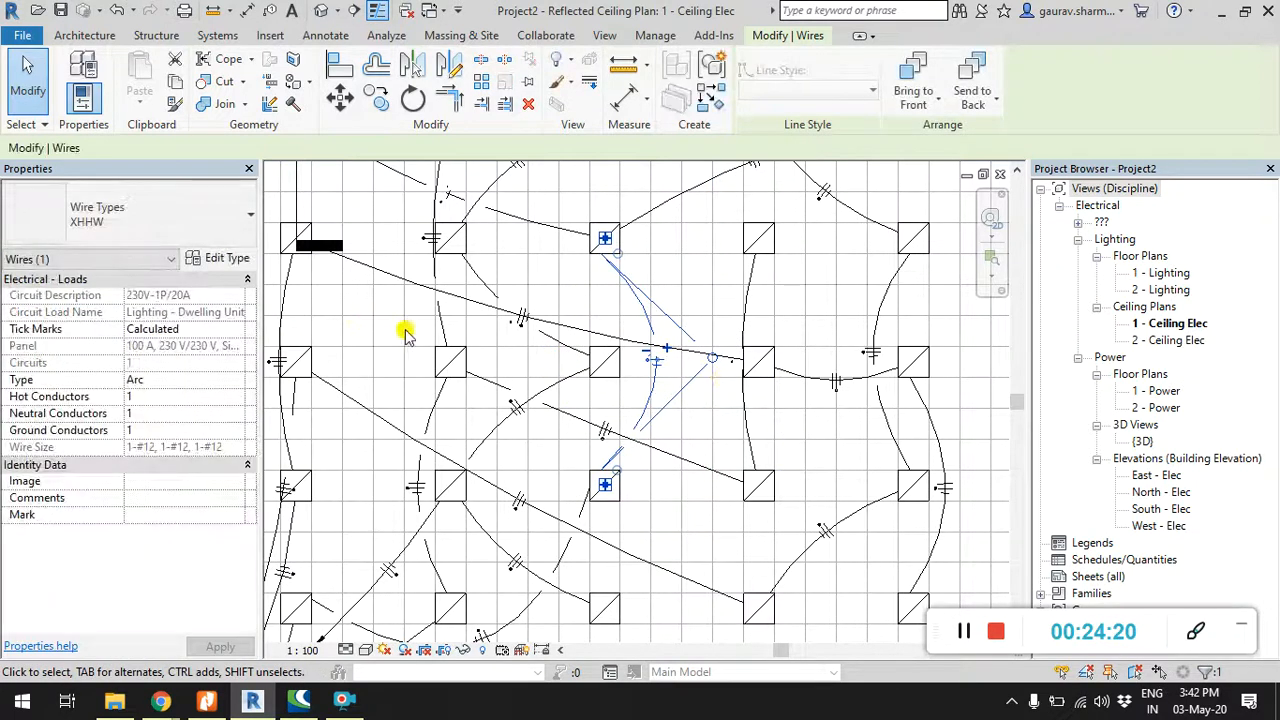
scroll(405, 333, down, 2)
click(343, 315)
middle_drag(346, 314, 309, 343)
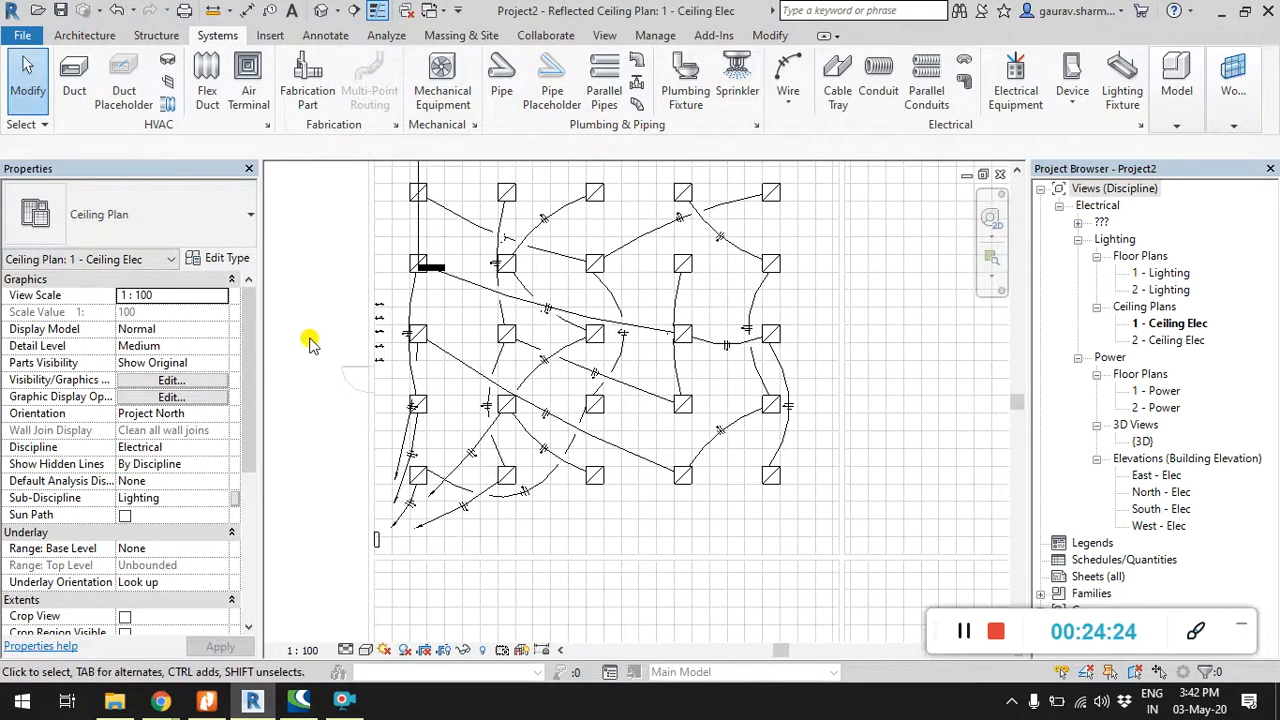
Step: Bend the second column's arc wire between the first- and third-row fixtures so it passes left of the second-row fixture
middle_drag(310, 323, 323, 351)
scroll(455, 250, up, 2)
click(518, 228)
drag(499, 293, 452, 294)
click(303, 243)
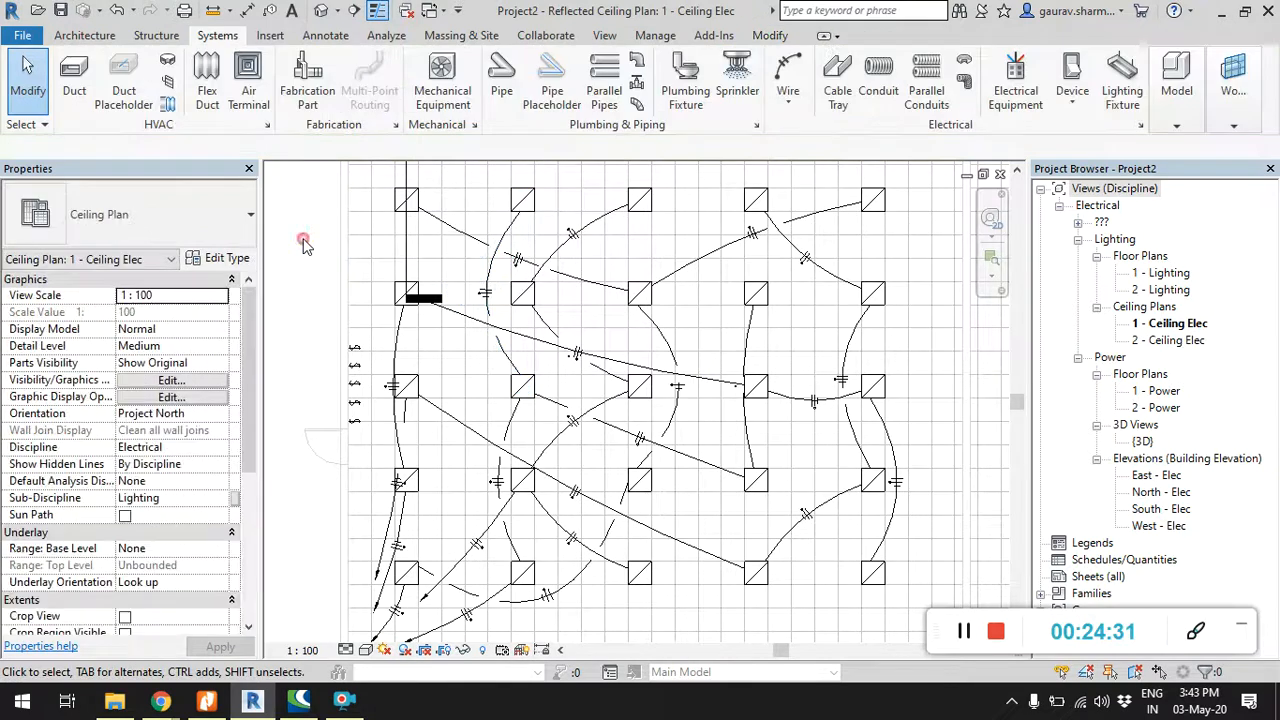
Step: Bend the first column's arc wire between the second- and fourth-row fixtures so it passes left of the third-row fixture
click(398, 338)
drag(392, 386, 349, 385)
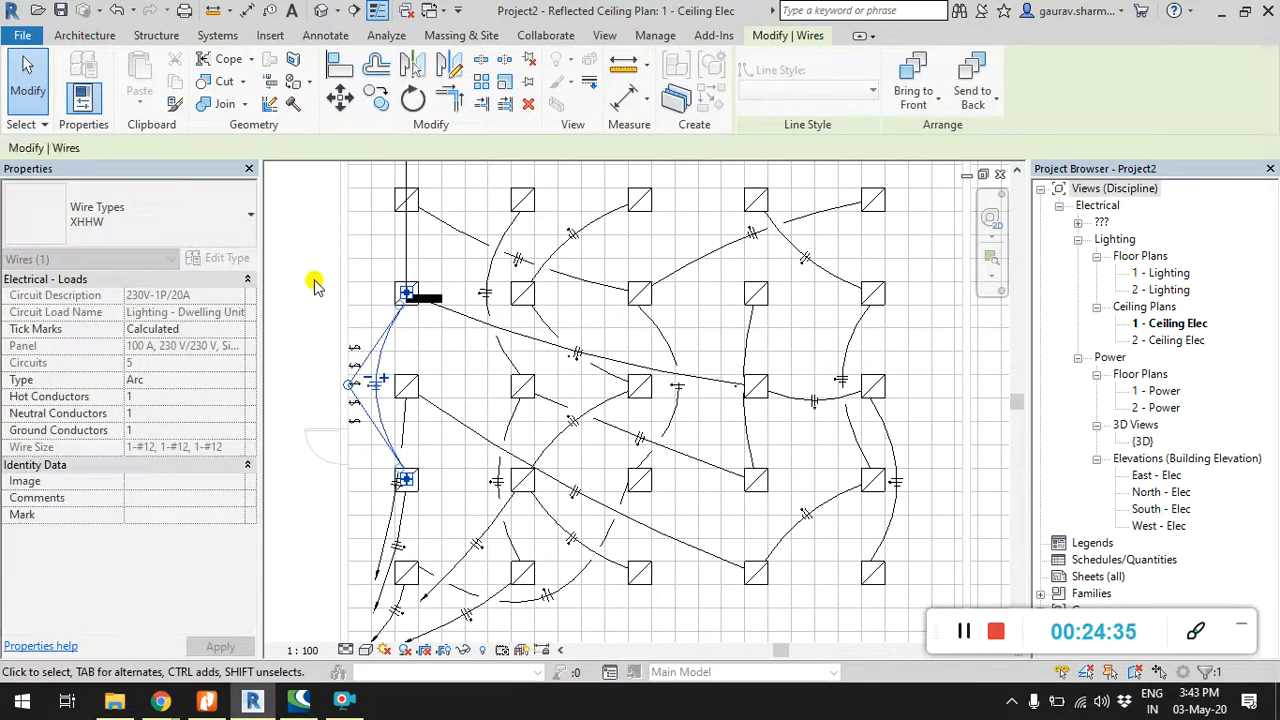
click(315, 285)
scroll(316, 286, down, 1)
middle_drag(328, 291, 336, 330)
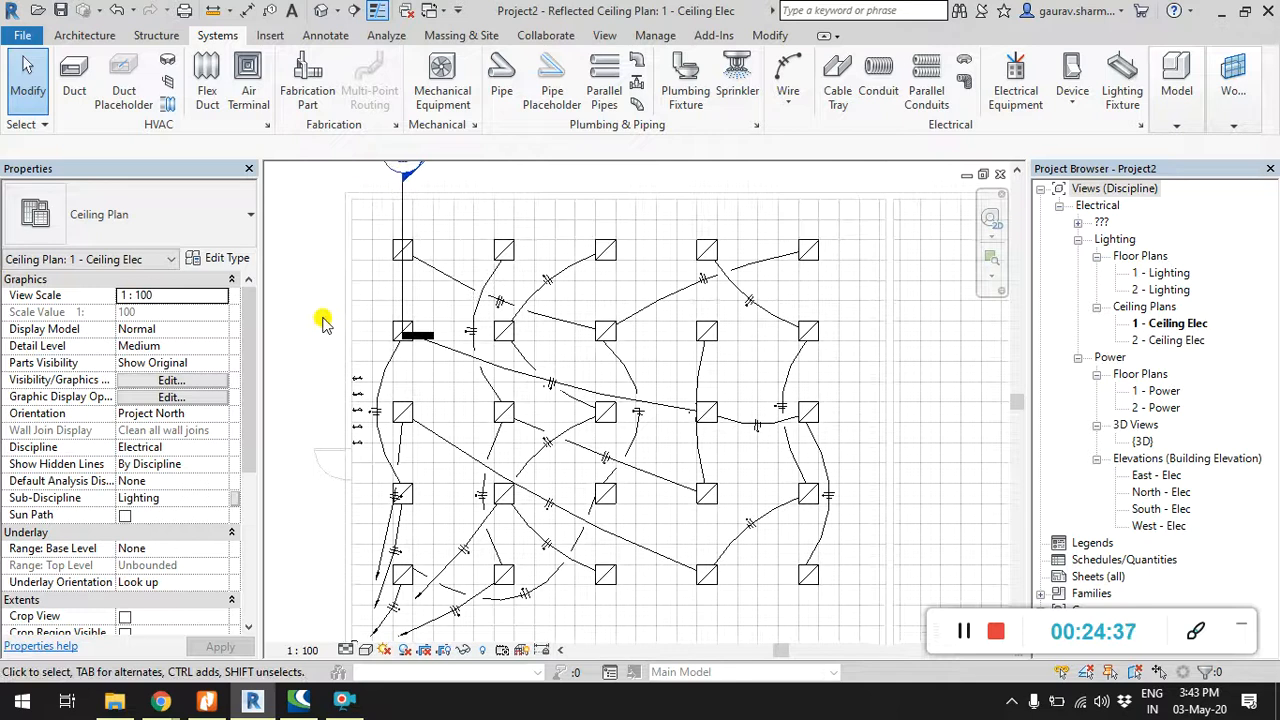
Step: Inspect the wire properties of the home run leaving the second fixture of the last row
scroll(322, 319, down, 2)
middle_drag(320, 380, 298, 349)
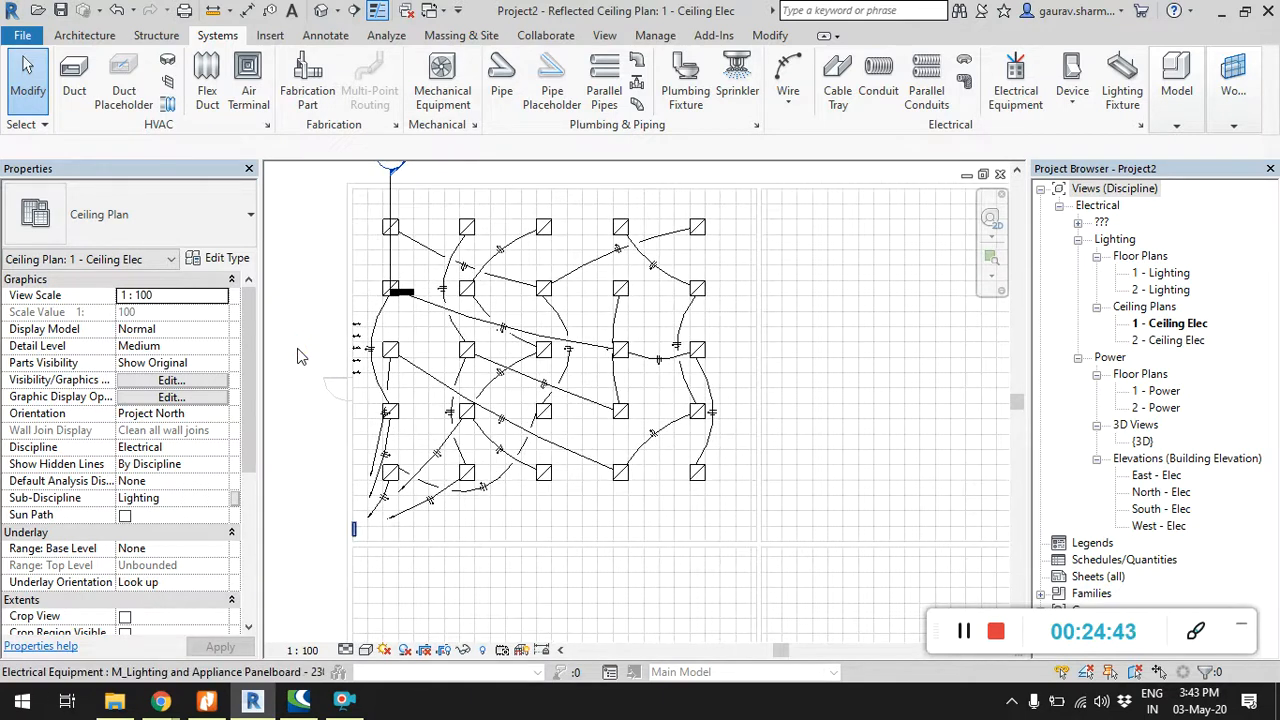
scroll(434, 470, up, 2)
scroll(457, 502, down, 2)
middle_drag(473, 480, 475, 478)
scroll(470, 488, up, 2)
click(420, 483)
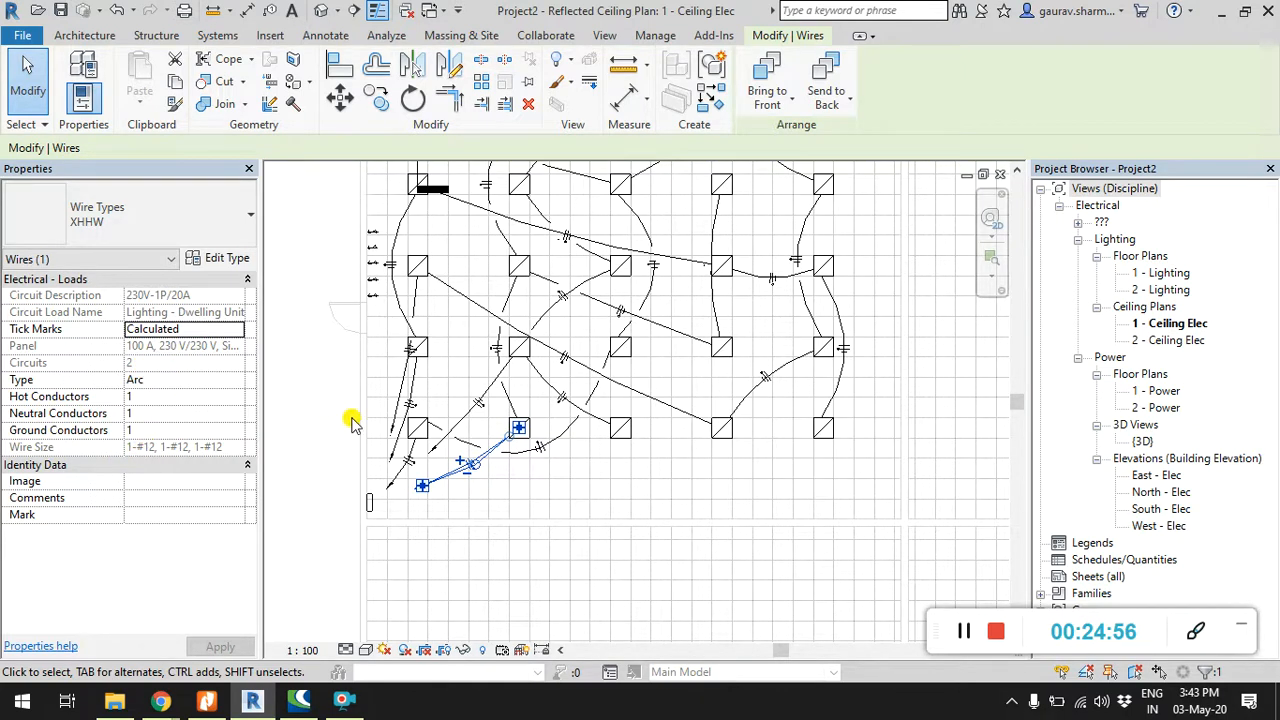
click(304, 404)
Step: Review the wiring types, wire sizes, correction factors and ground conductors in the electrical settings
mouse_move(1157, 130)
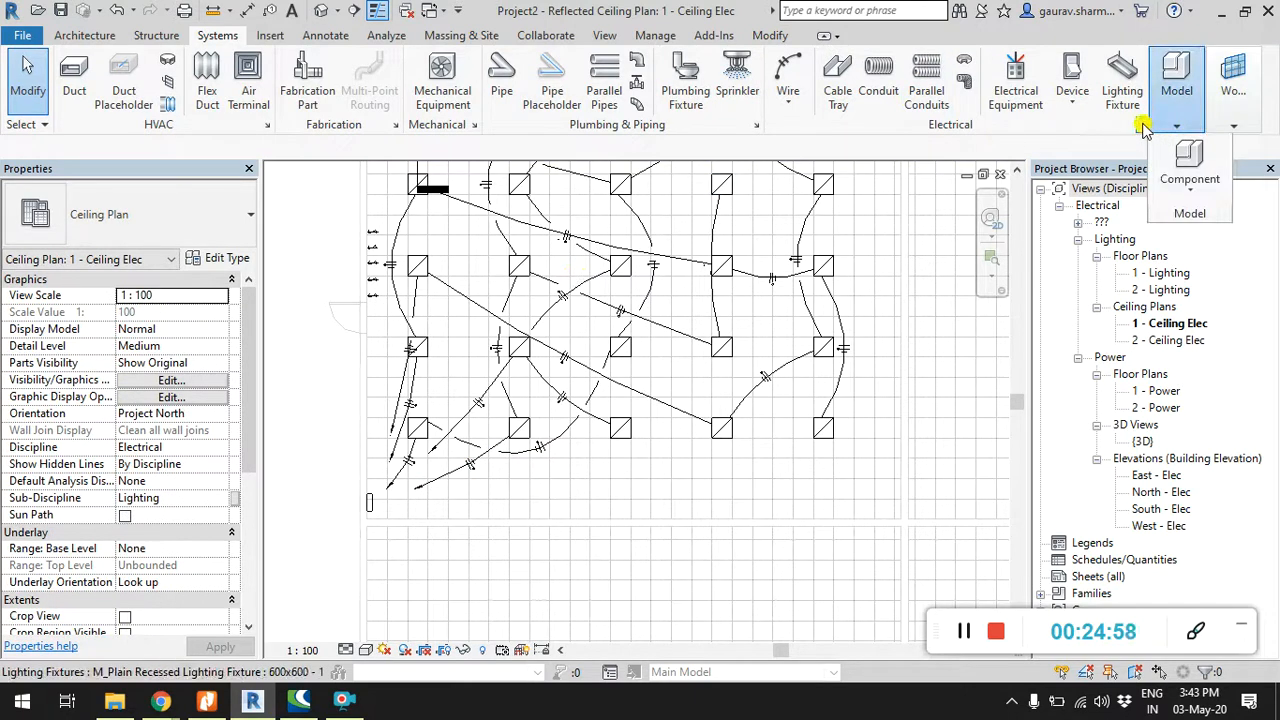
click(1143, 127)
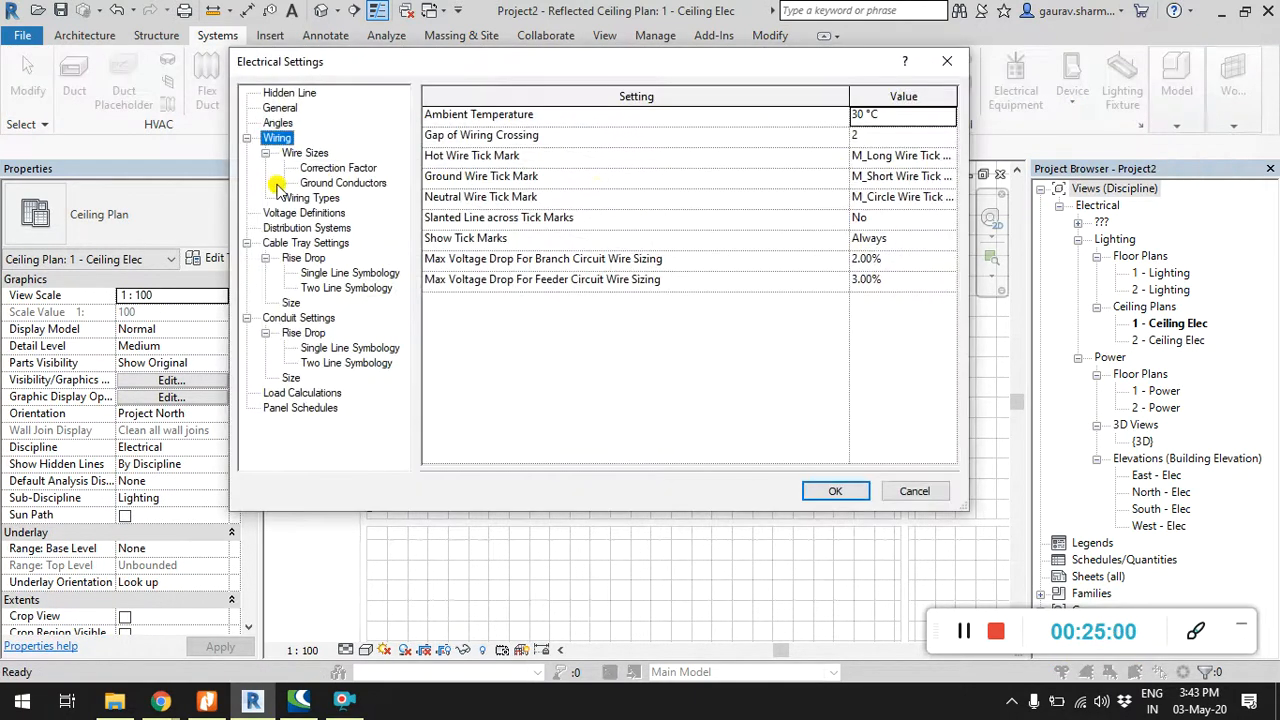
click(318, 211)
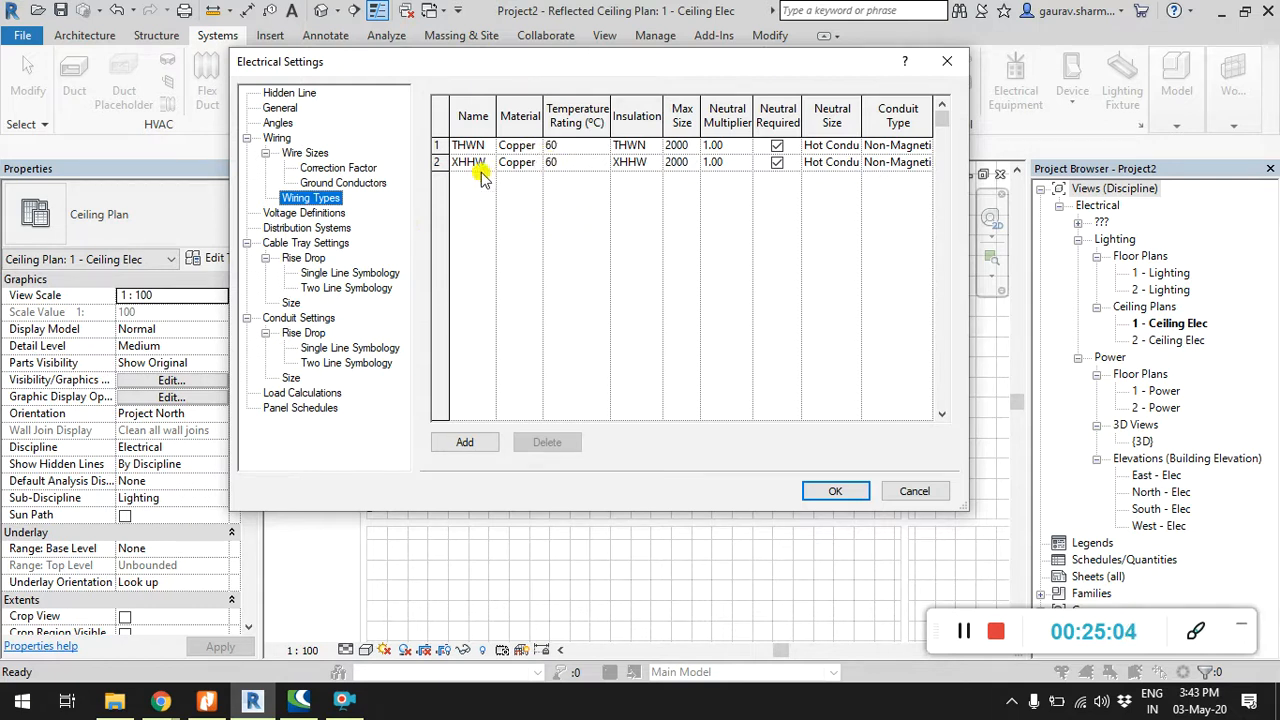
click(306, 153)
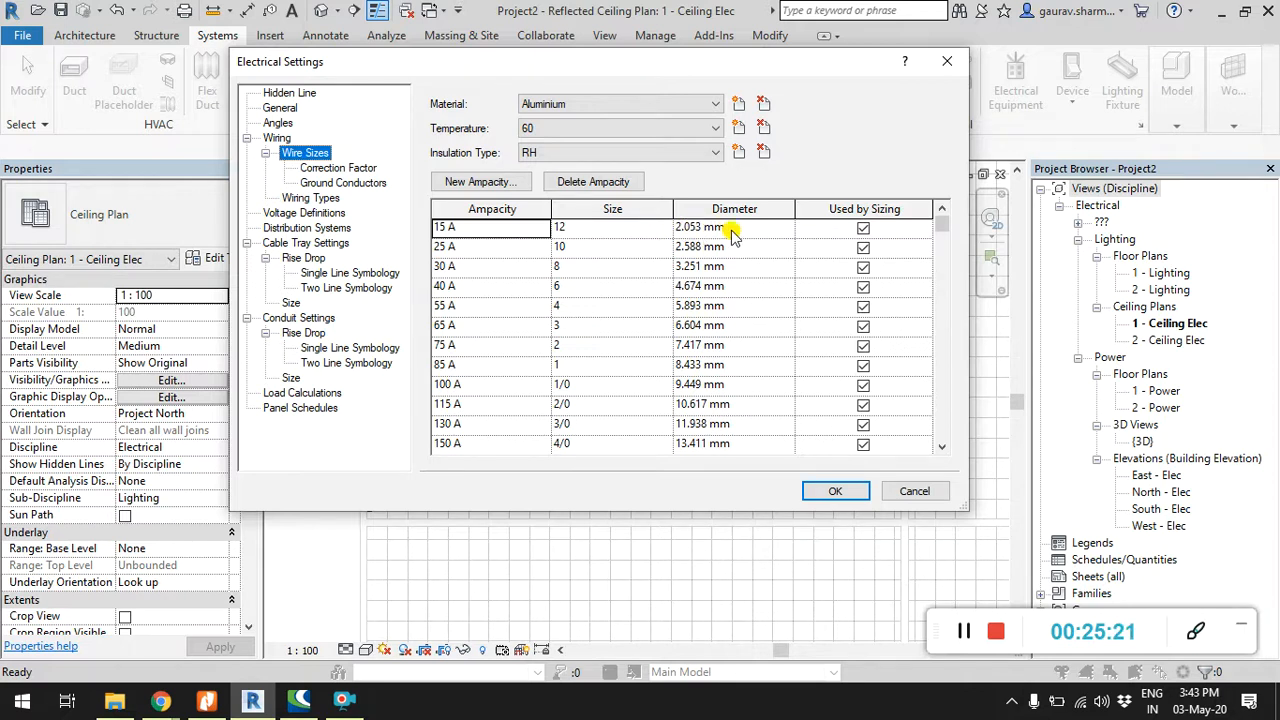
click(688, 106)
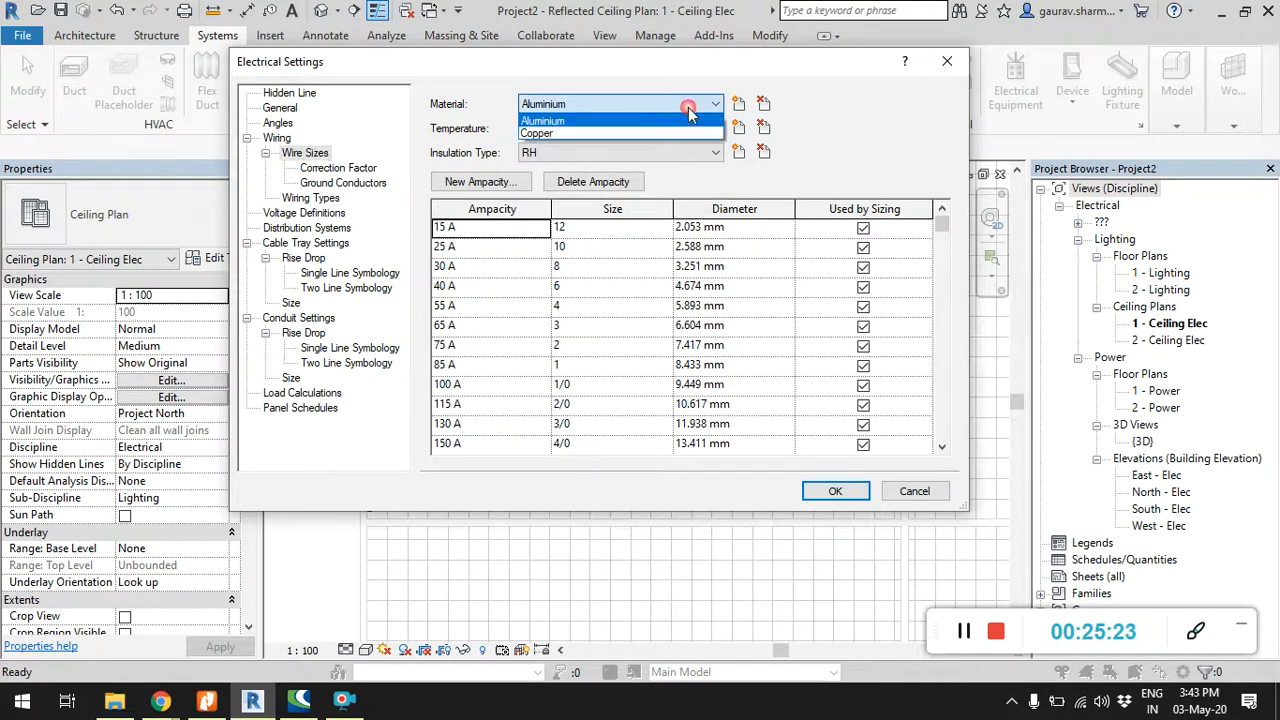
click(688, 104)
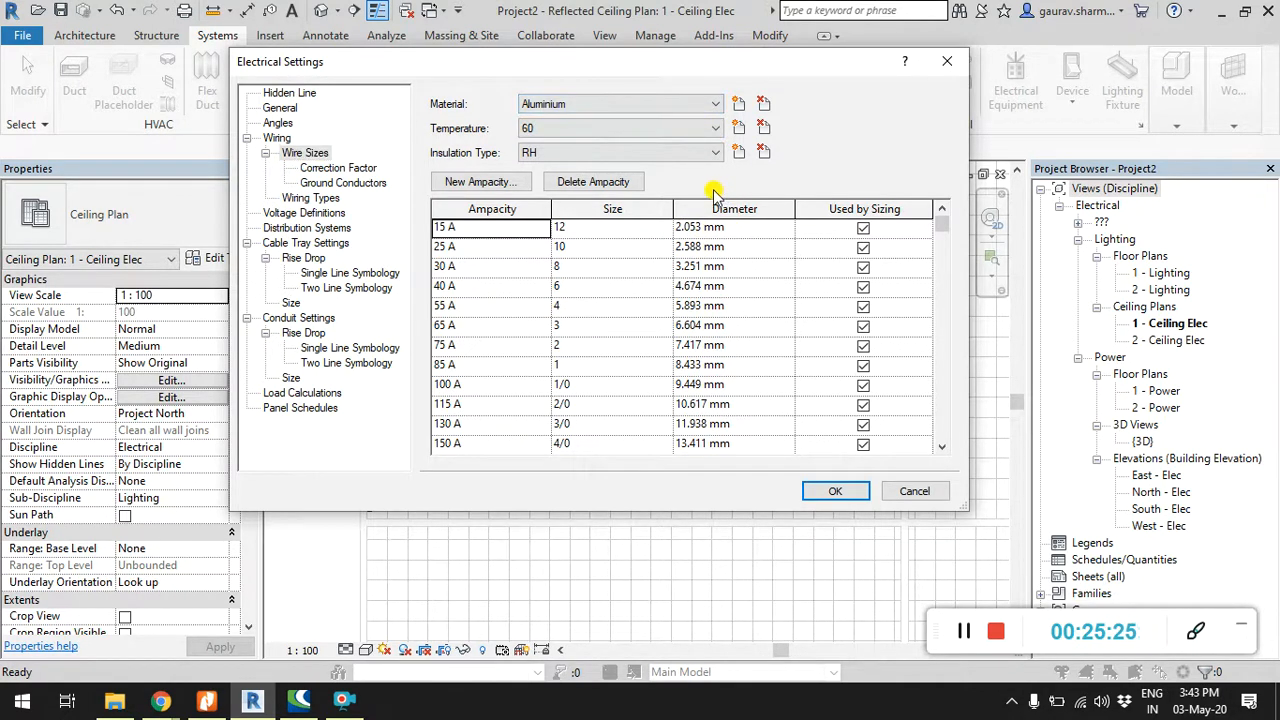
click(343, 168)
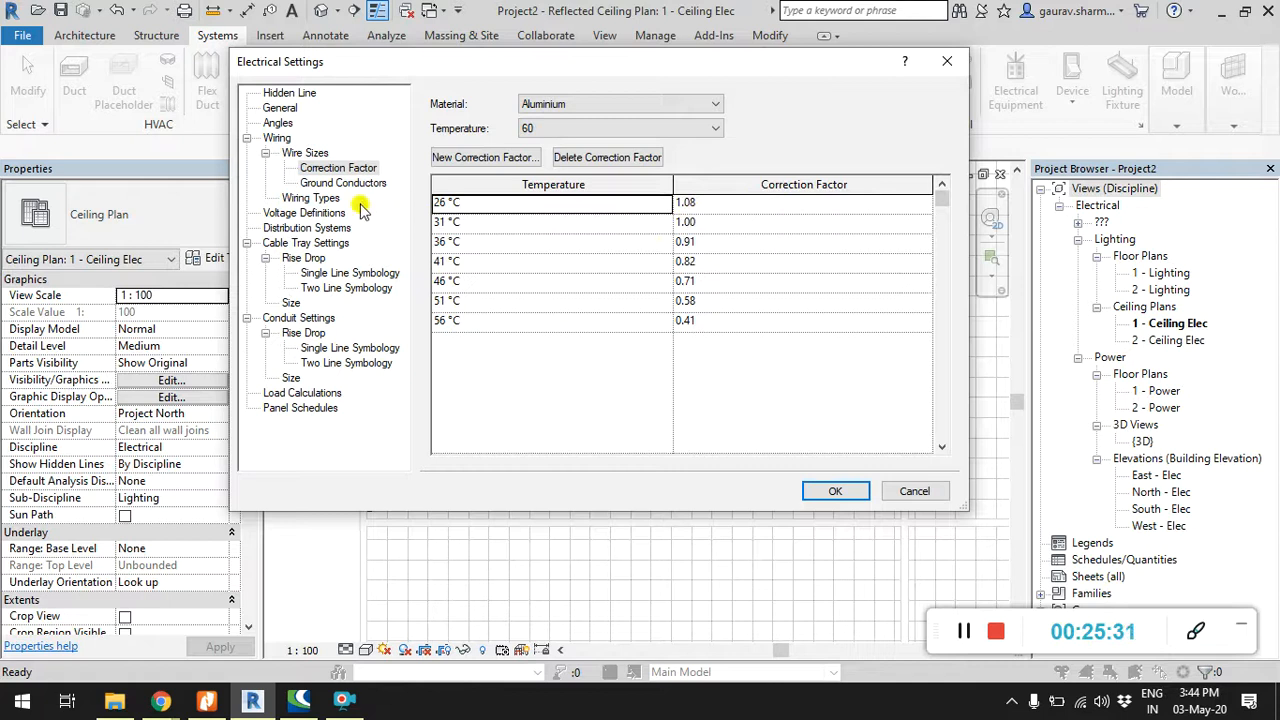
click(345, 185)
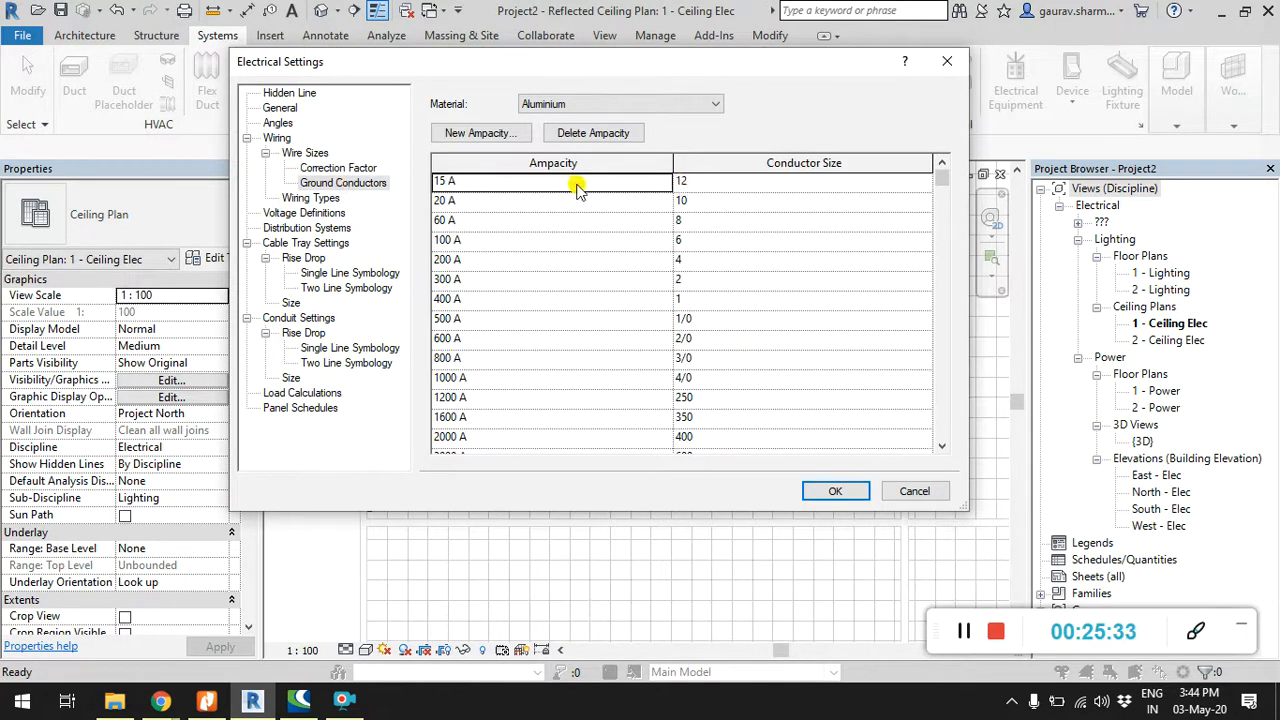
click(835, 491)
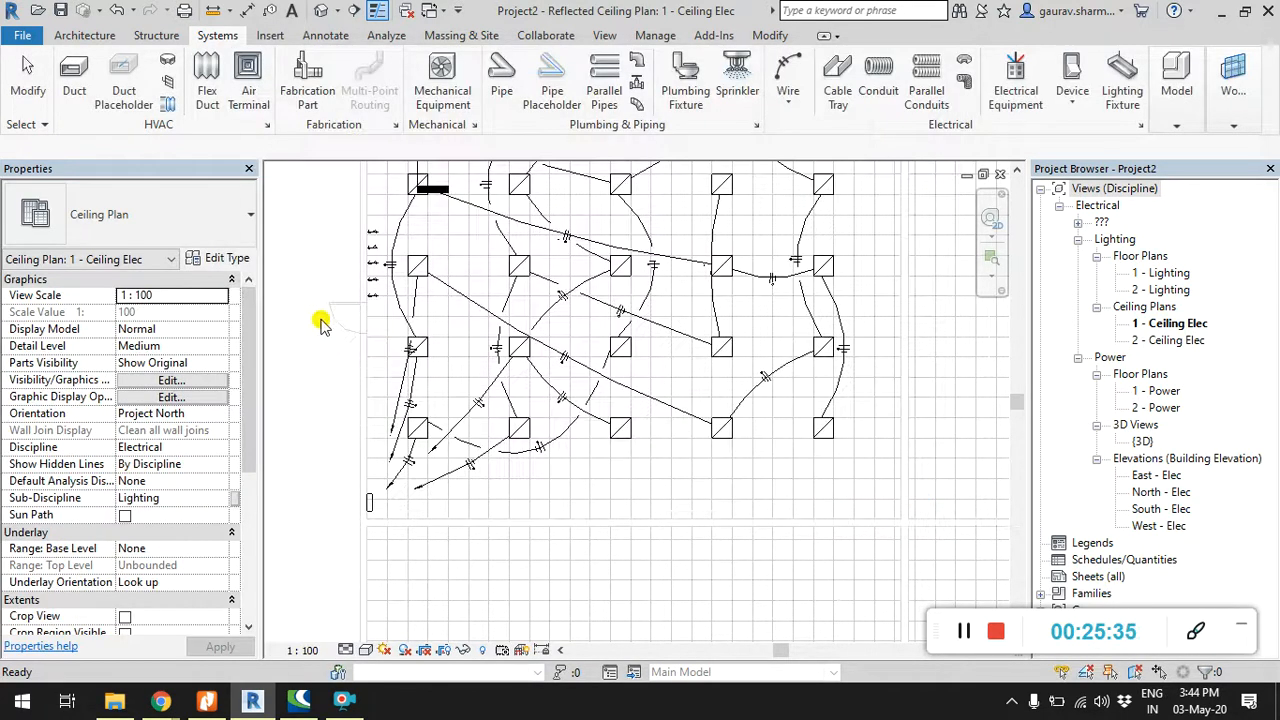
Step: Select the switch system of the first top-row fixture to check which lights it controls
scroll(325, 340, up, 3)
scroll(338, 354, down, 1)
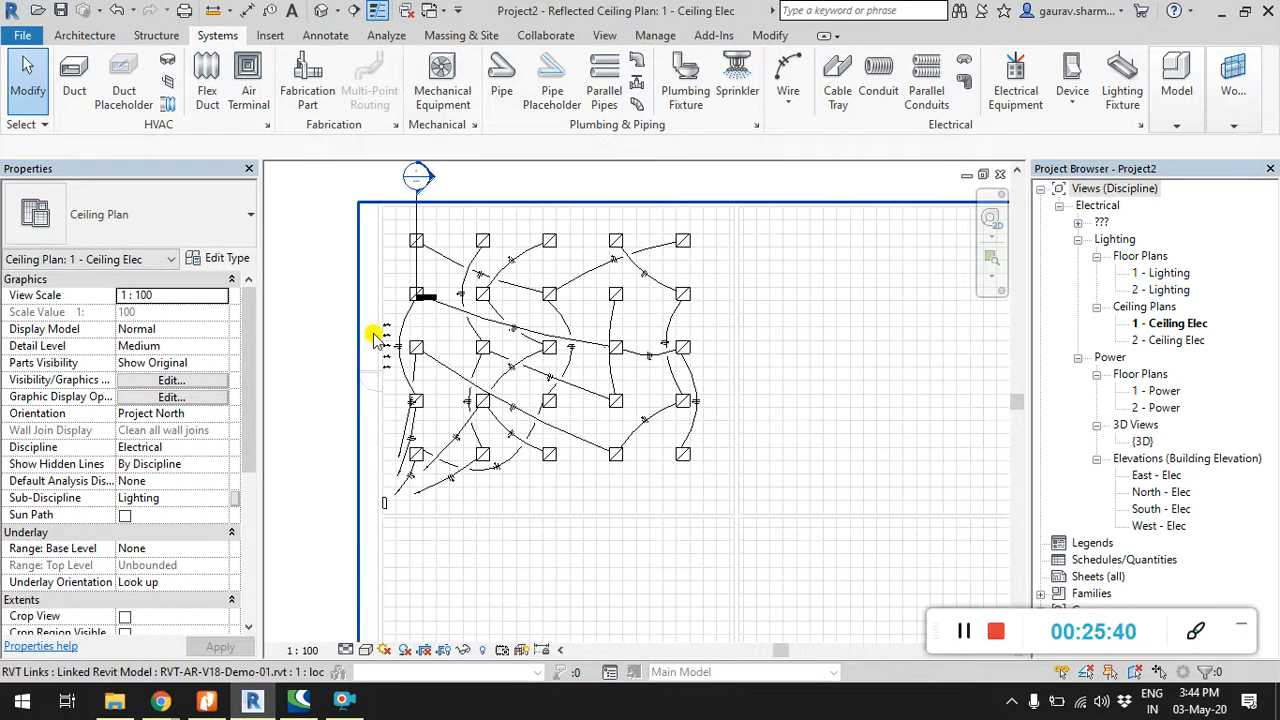
scroll(380, 331, up, 2)
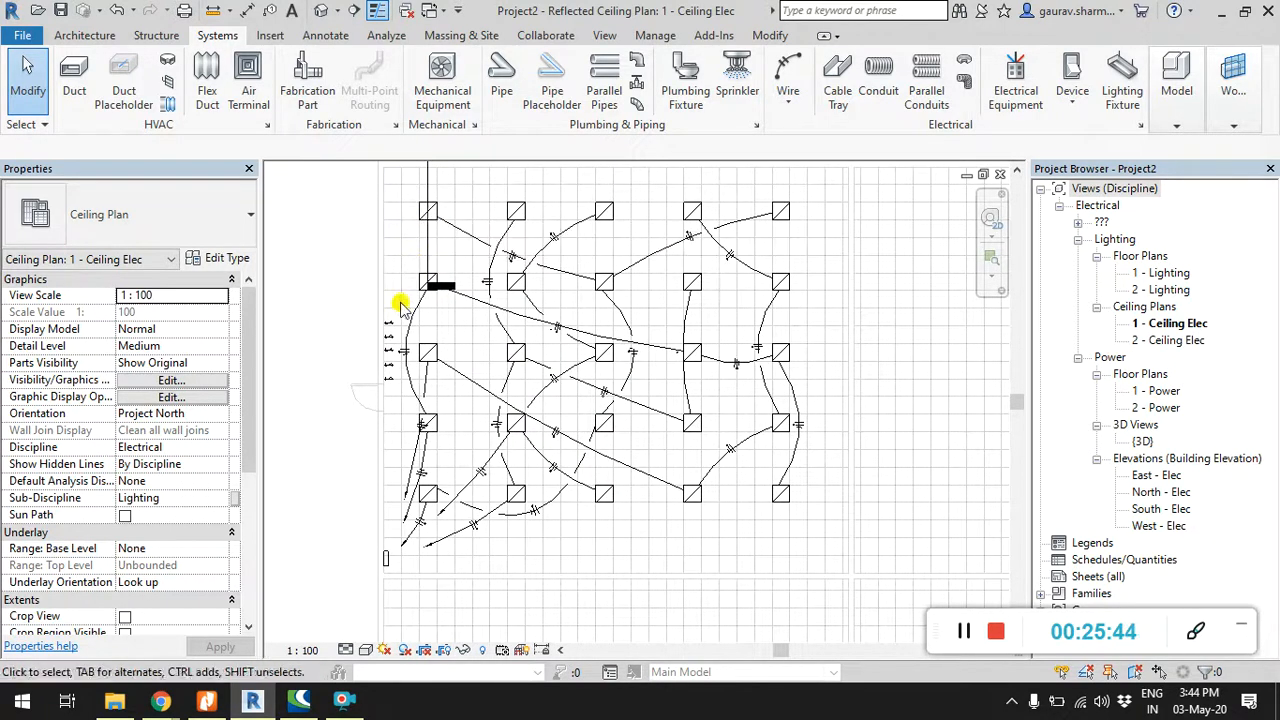
key(Tab)
key(Tab)
click(421, 210)
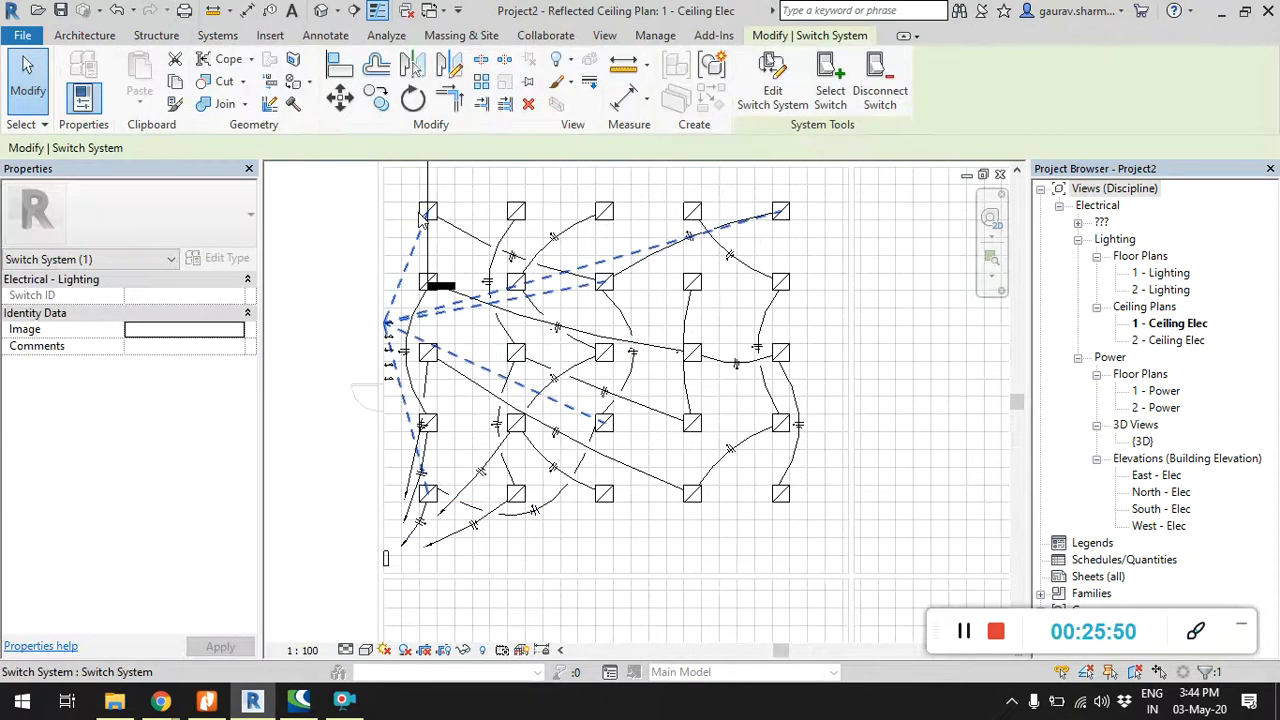
click(326, 305)
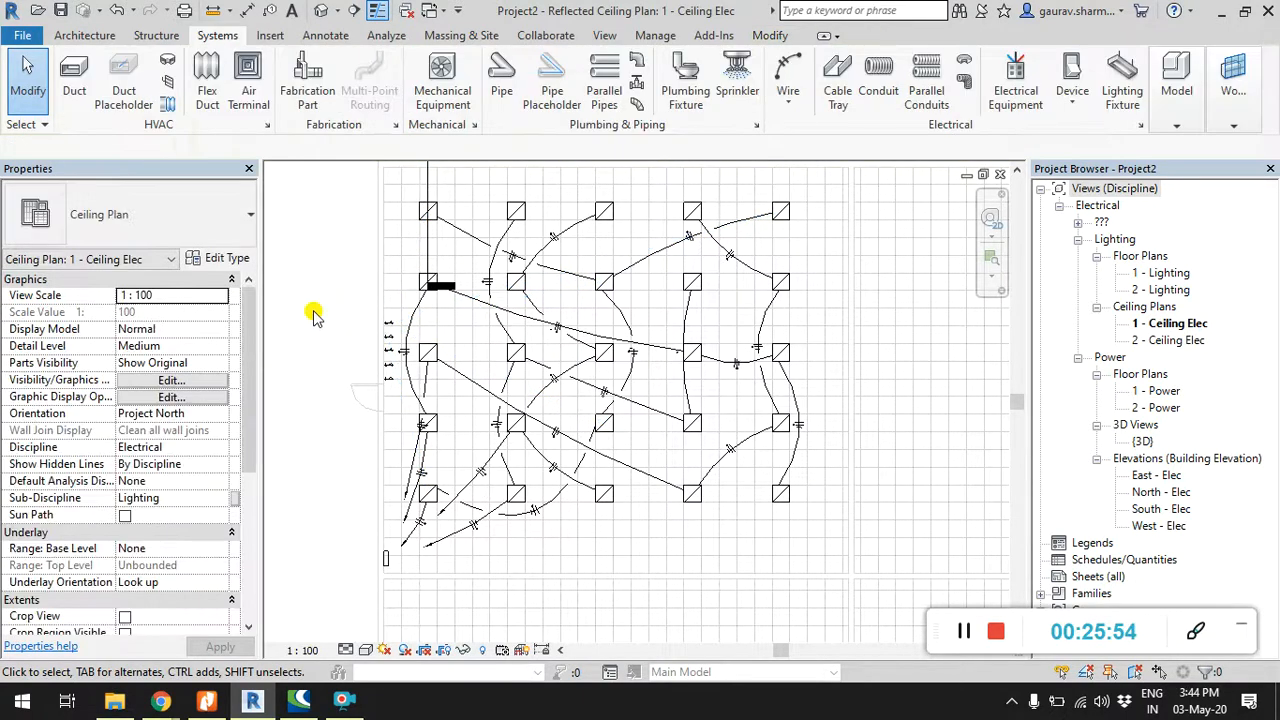
scroll(312, 314, down, 1)
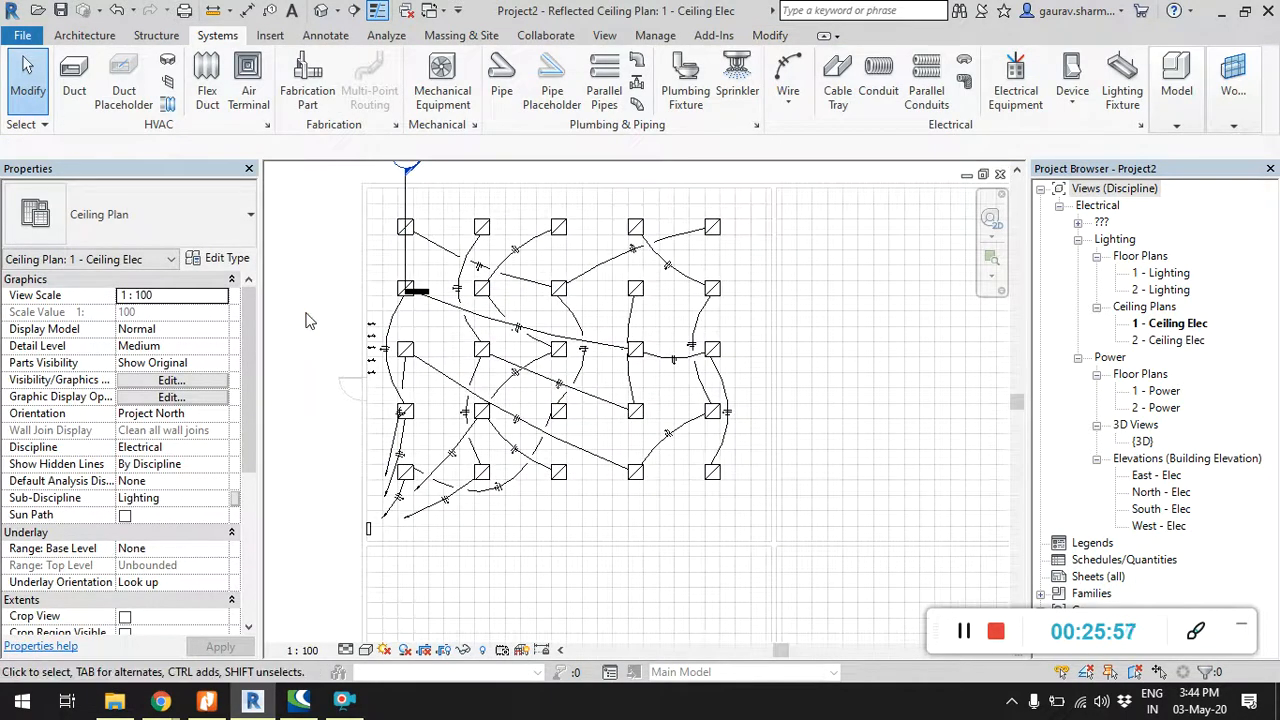
Step: Bend the home run from the first column's third-row fixture so it passes left of the fourth-row fixture
scroll(391, 366, up, 3)
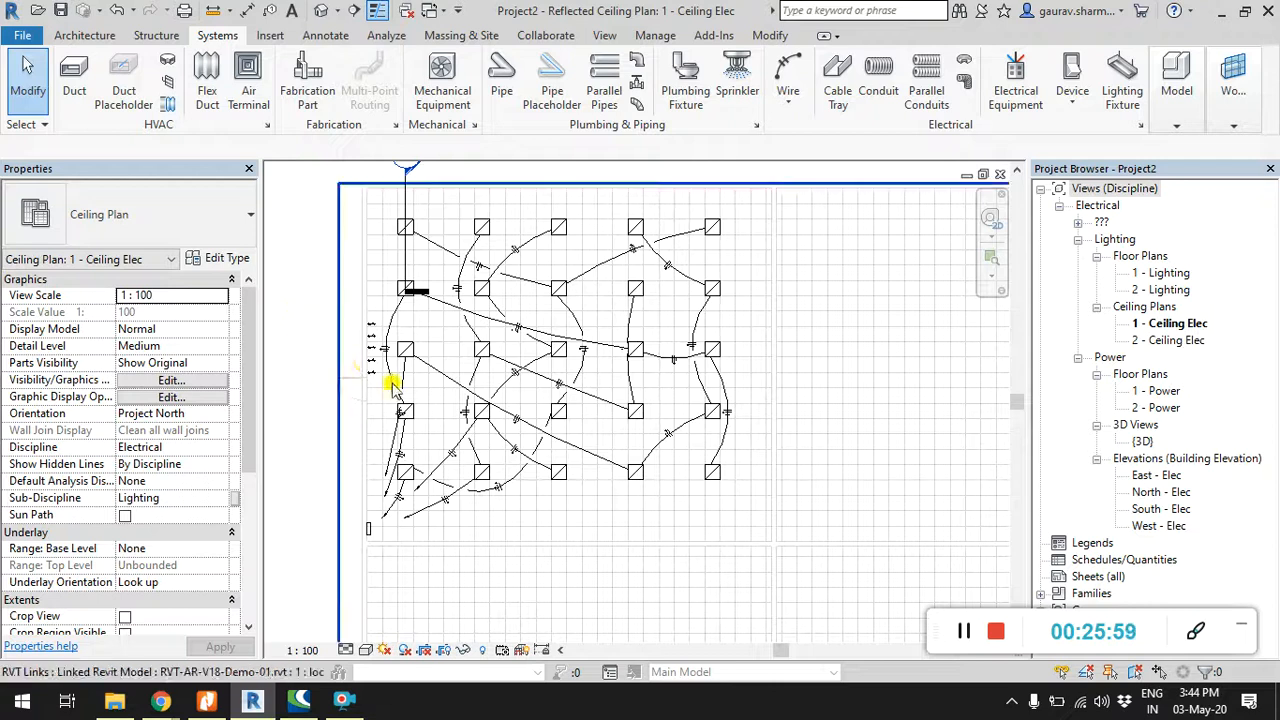
click(418, 422)
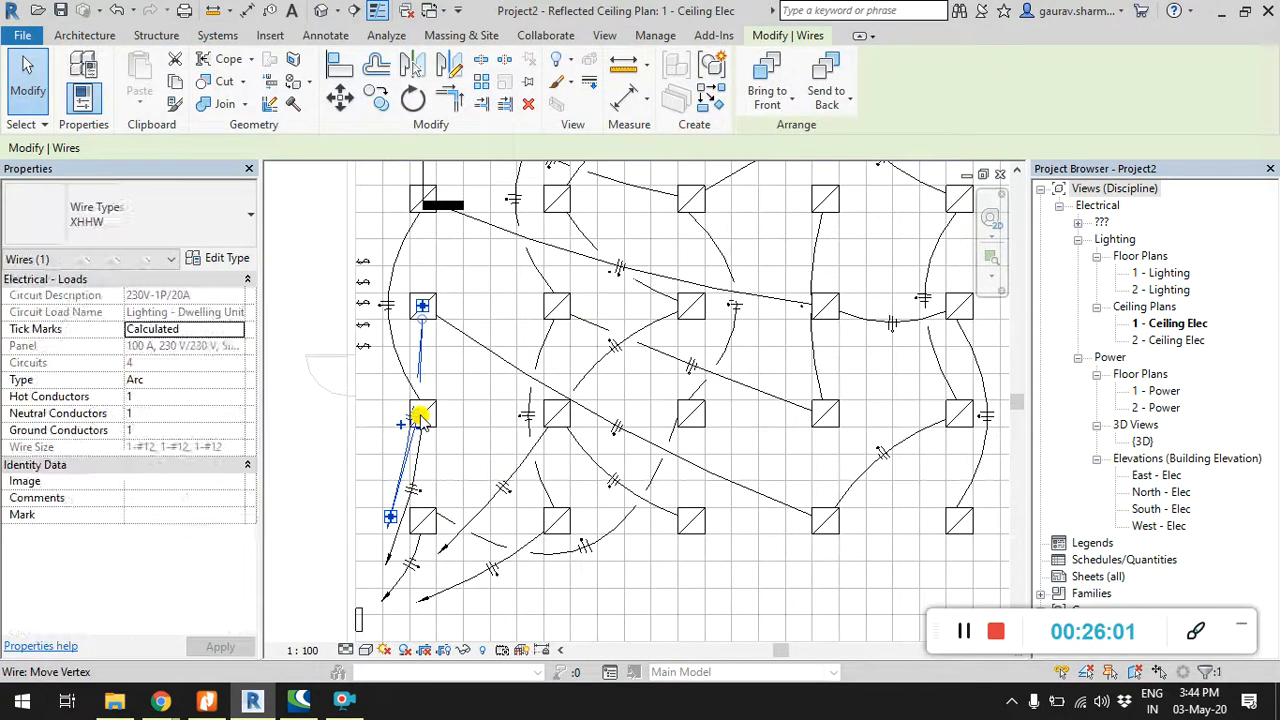
drag(418, 422, 357, 400)
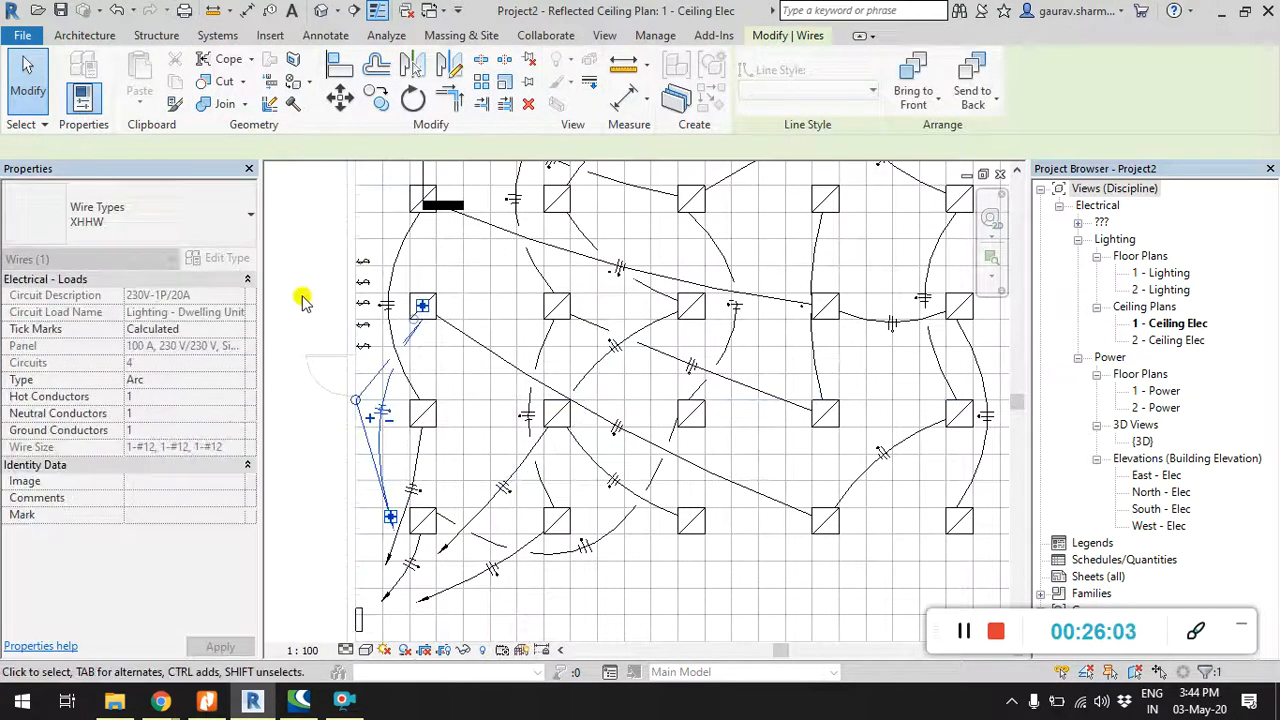
click(286, 268)
Step: Move the arrow end of that home run down and left, closer to the panelboard
scroll(299, 273, down, 2)
middle_drag(300, 272, 338, 277)
scroll(388, 436, up, 2)
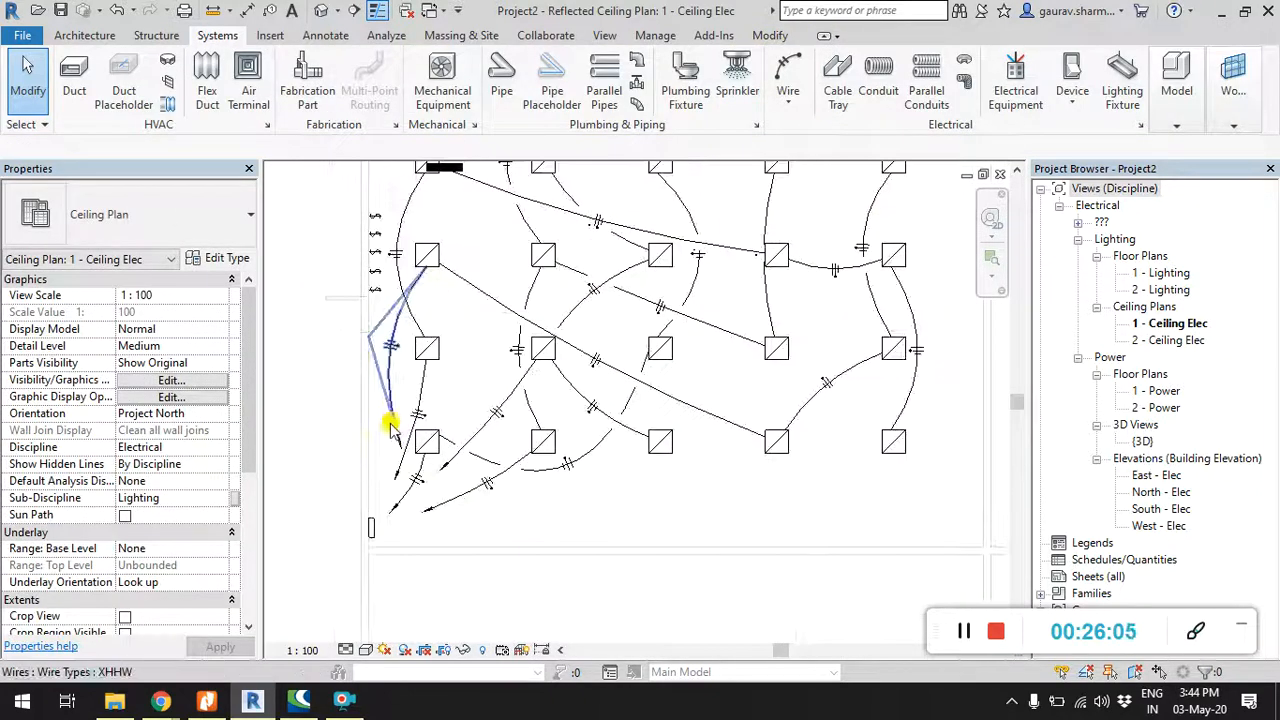
click(390, 429)
scroll(395, 447, up, 3)
drag(402, 432, 366, 487)
click(306, 397)
scroll(320, 405, down, 3)
scroll(330, 440, down, 4)
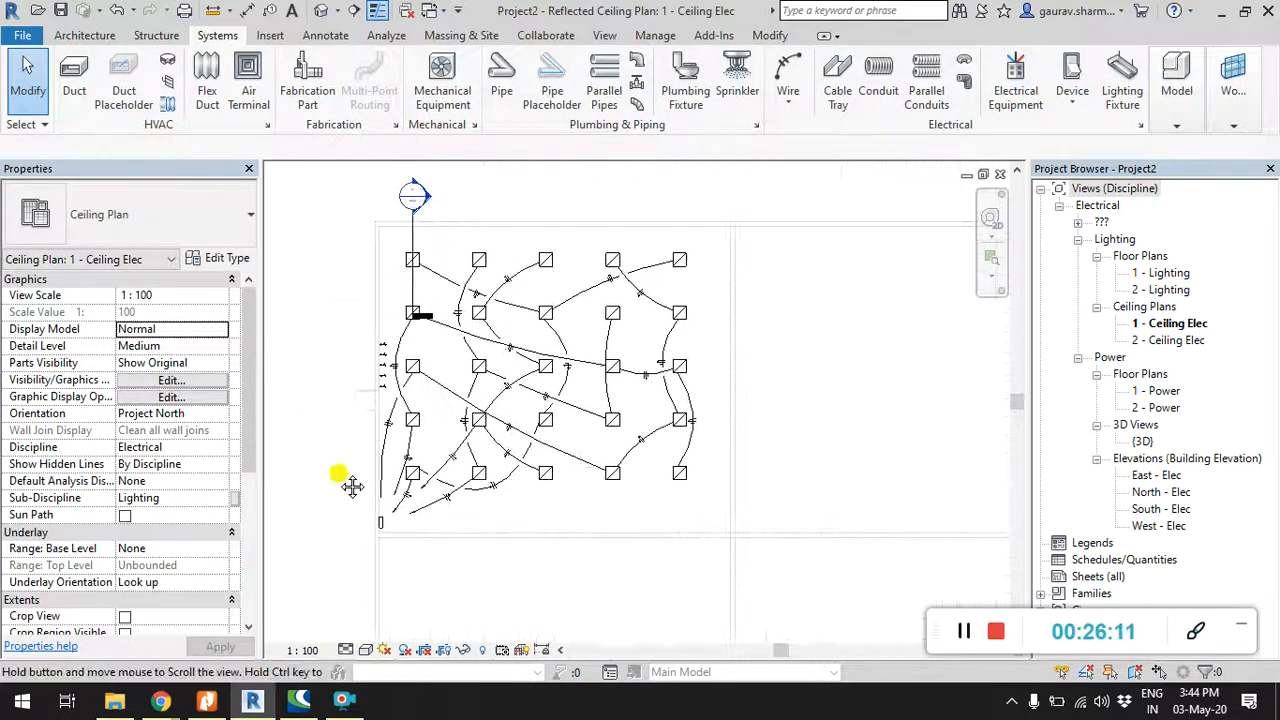
middle_drag(314, 373, 316, 361)
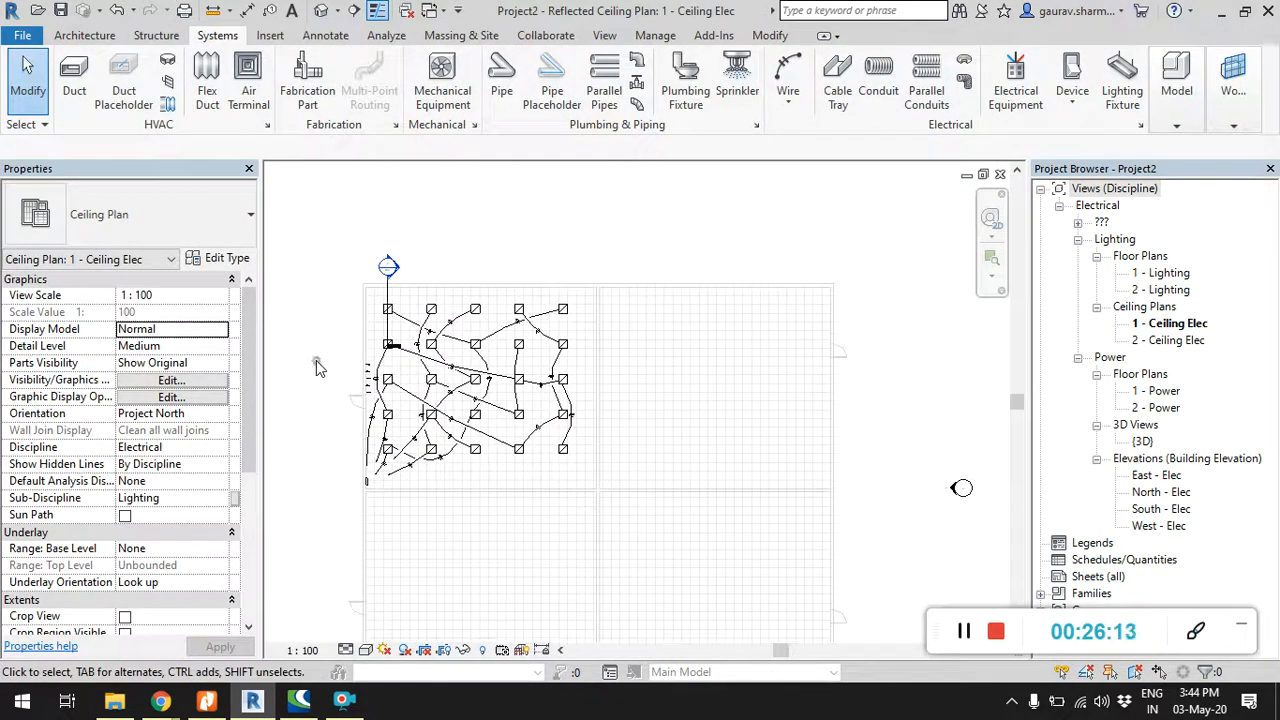